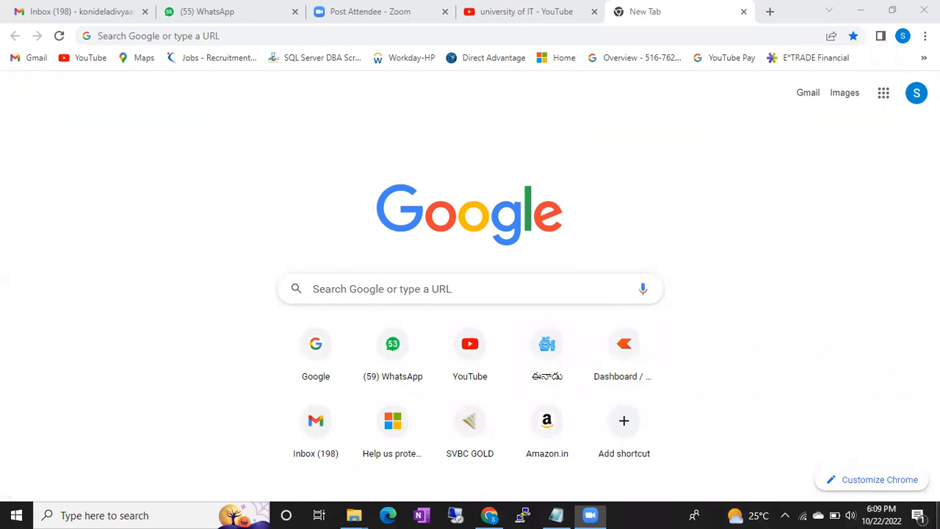
# - Refresh the Windows desktop and start Oracle VM VirtualBox as administrator, allowing the elevation
pyautogui.click(937, 514)
pyautogui.rightClick(445, 266)
pyautogui.click(488, 301)
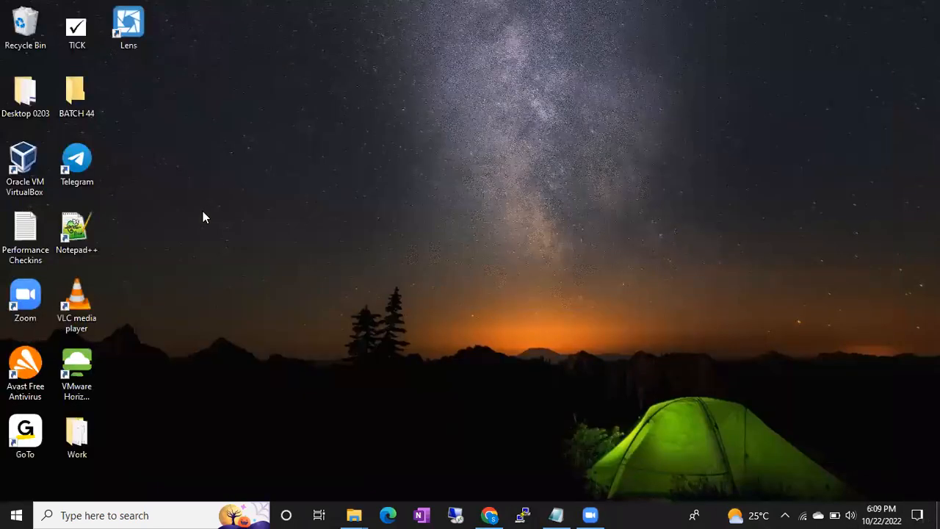
pyautogui.doubleClick(29, 154)
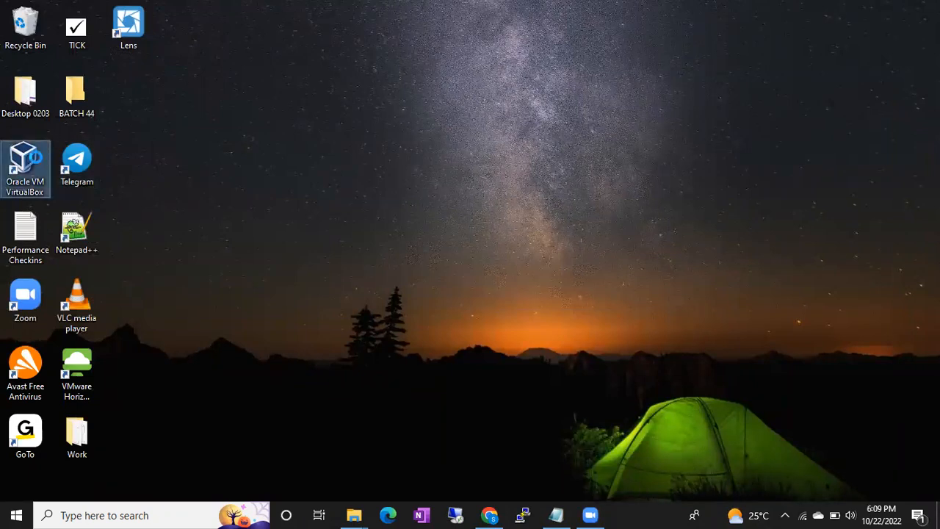
pyautogui.rightClick(36, 153)
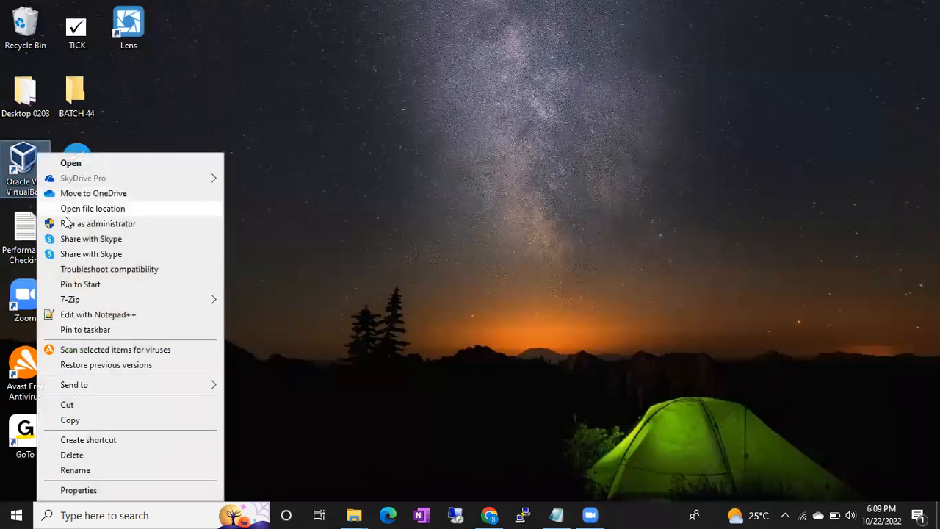
pyautogui.click(88, 224)
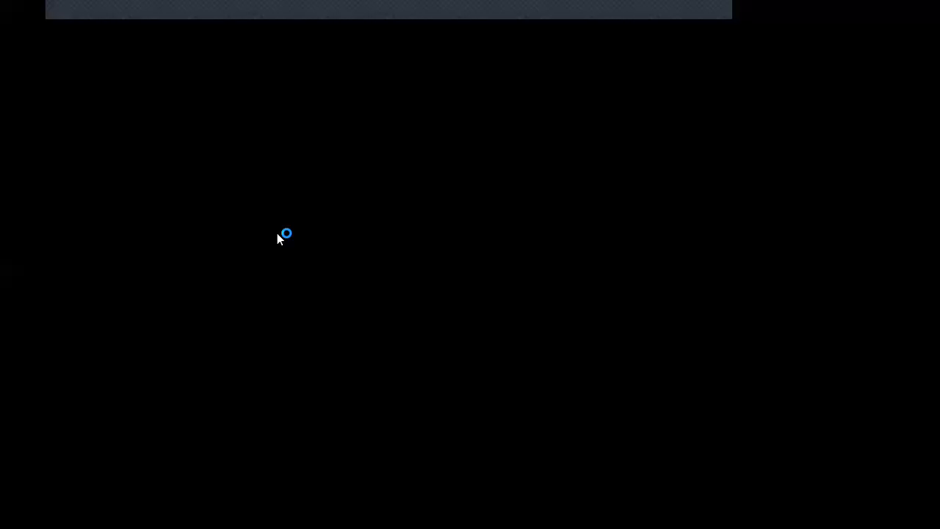
pyautogui.click(380, 356)
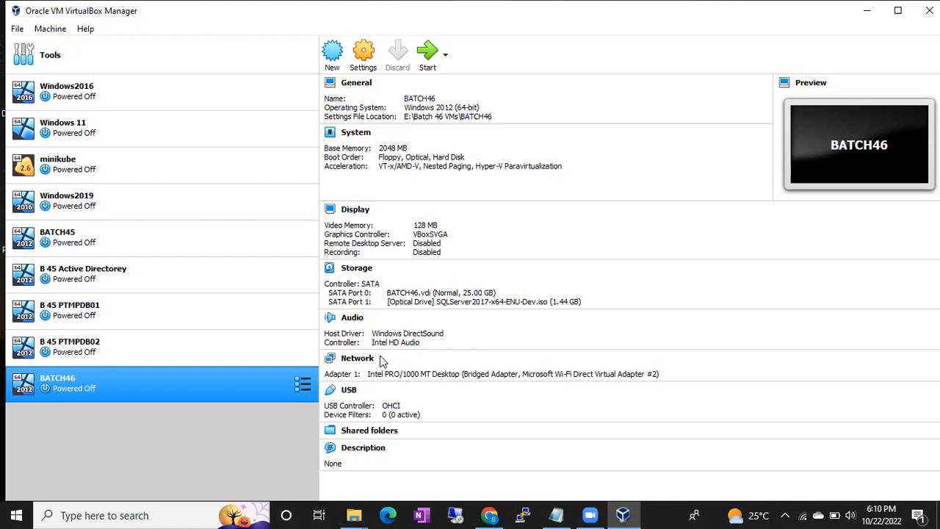
# - Start the BATCH46 virtual machine and dismiss the keyboard capture and mouse integration notices
pyautogui.doubleClick(111, 390)
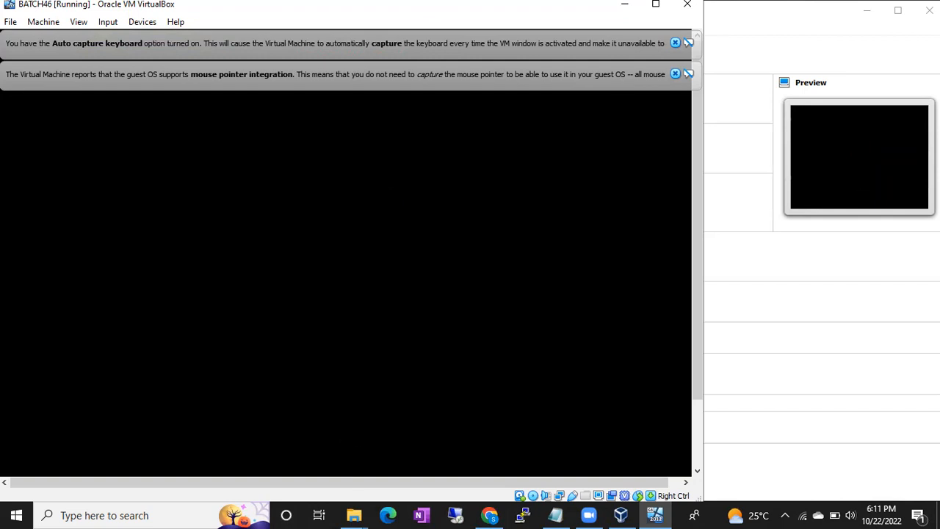
pyautogui.click(675, 74)
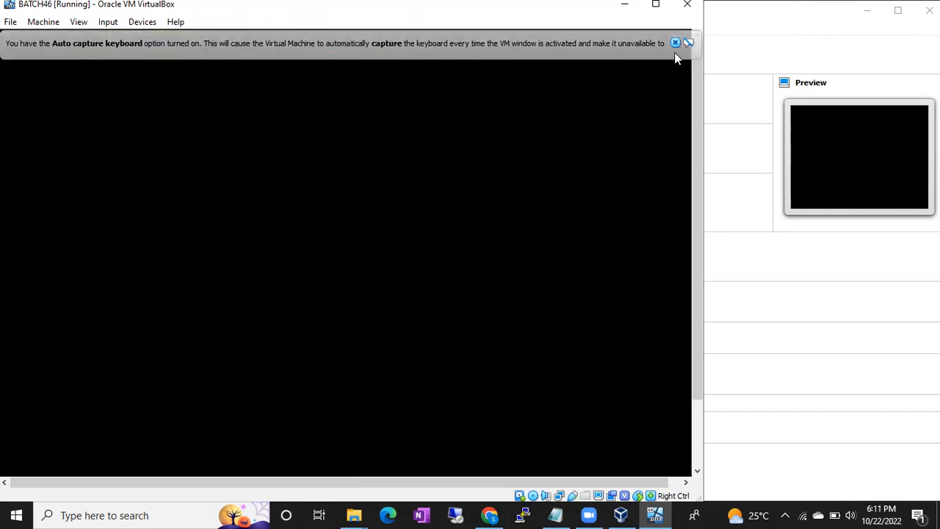
pyautogui.click(675, 43)
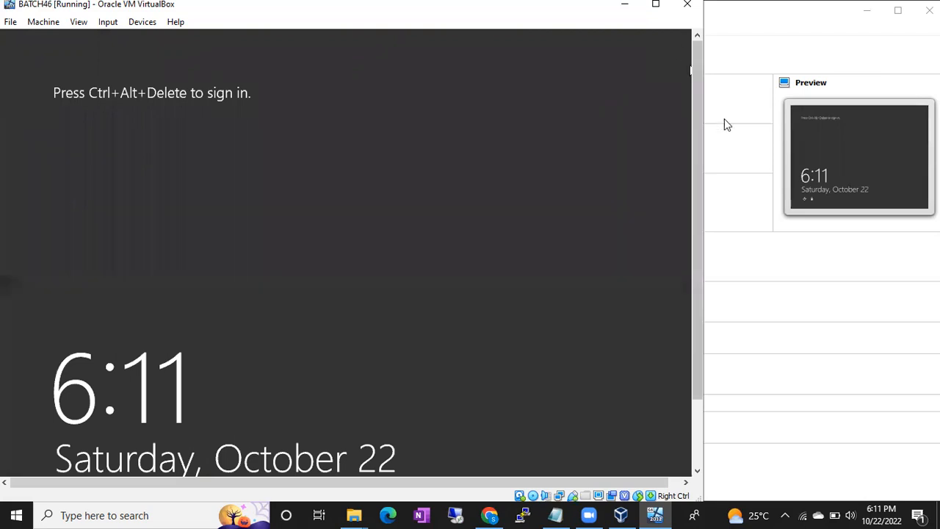
# - Switch to the untitled Notepad document and enter the heading "Database Refresh"
pyautogui.click(557, 514)
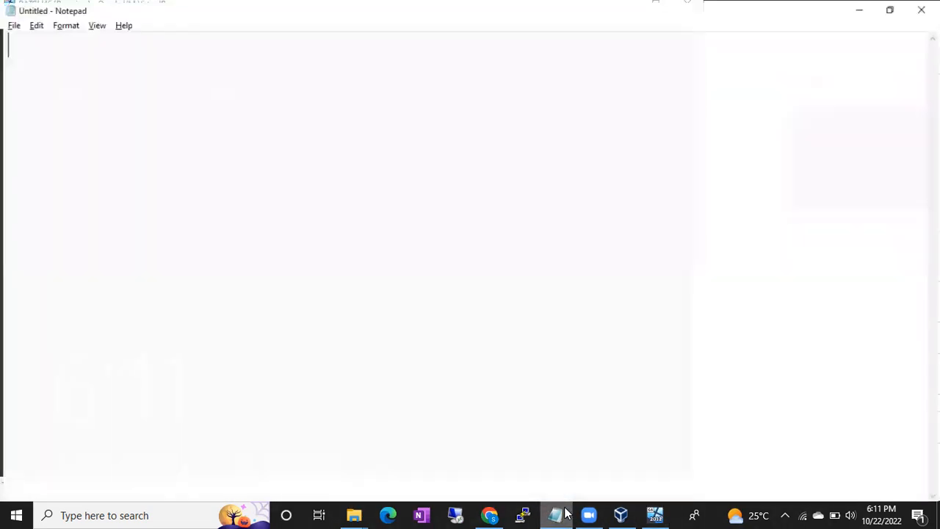
pyautogui.write('Database ')
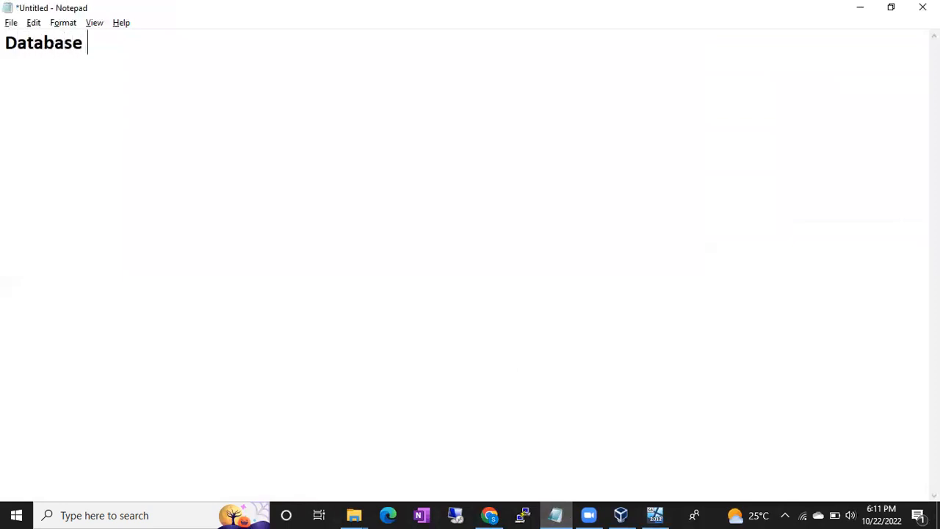
pyautogui.write('Refresh')
pyautogui.press('Return')
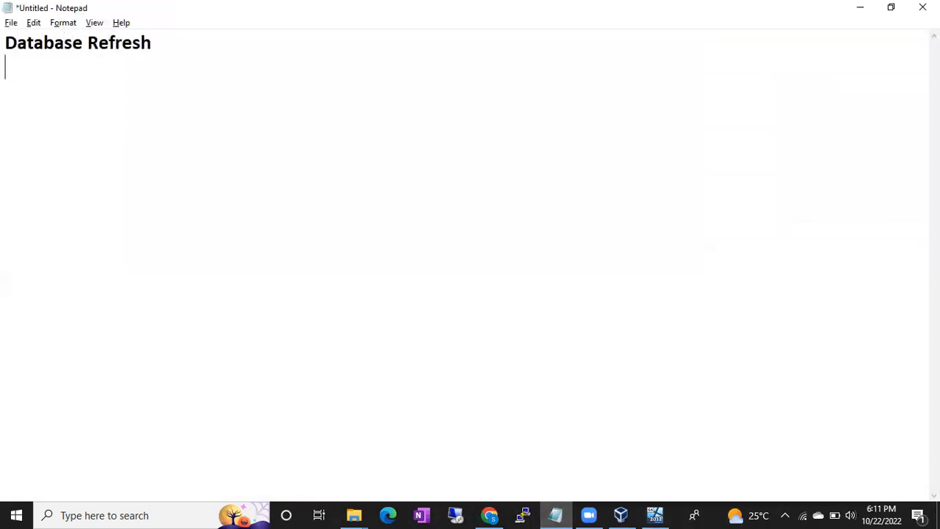
pyautogui.press('Return')
# - Add the line "taking the prod db bakcup and restoring in the non prod servers" under the heading
pyautogui.write('taking the bakcup of')
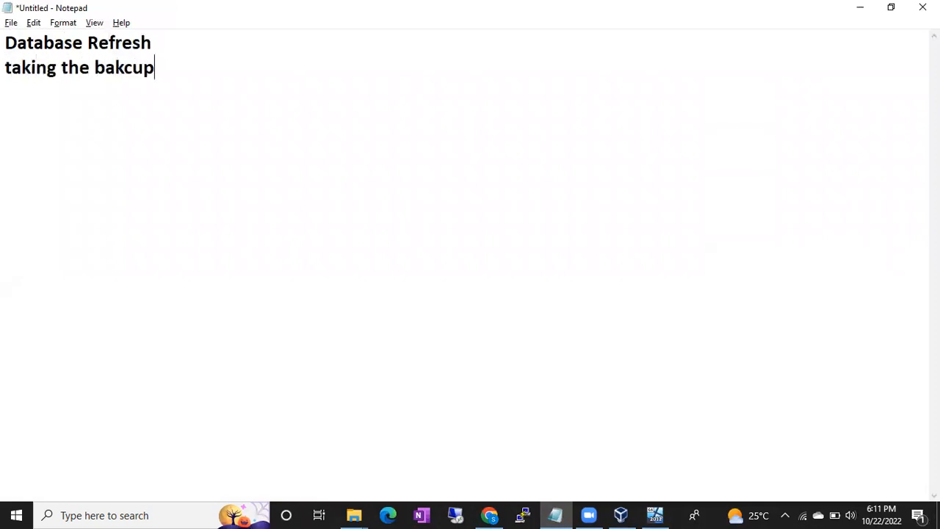
pyautogui.press('BackSpace')
pyautogui.press('BackSpace')
pyautogui.press('BackSpace')
pyautogui.press('BackSpace')
pyautogui.press('BackSpace')
pyautogui.press('BackSpace')
pyautogui.press('BackSpace')
pyautogui.press('BackSpace')
pyautogui.press('BackSpace')
pyautogui.press('BackSpace')
pyautogui.write('prod db bakcup ')
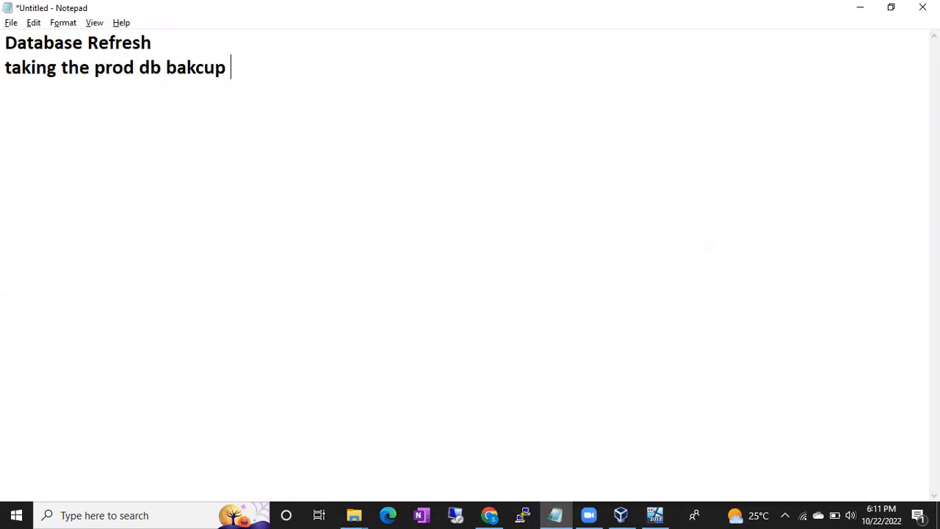
pyautogui.write('and restoi')
pyautogui.press('BackSpace')
pyautogui.write('ring in th e')
pyautogui.press('BackSpace')
pyautogui.press('BackSpace')
pyautogui.write('e non prod servers')
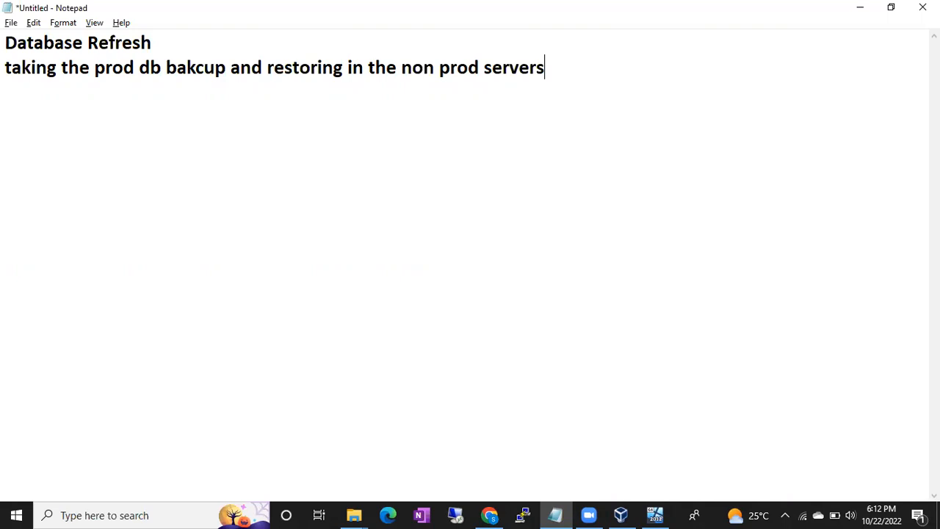
# - Connect by Remote Desktop to 192.168.137.199 as administrator, entering the account password and accepting the certificate errors
pyautogui.click(459, 512)
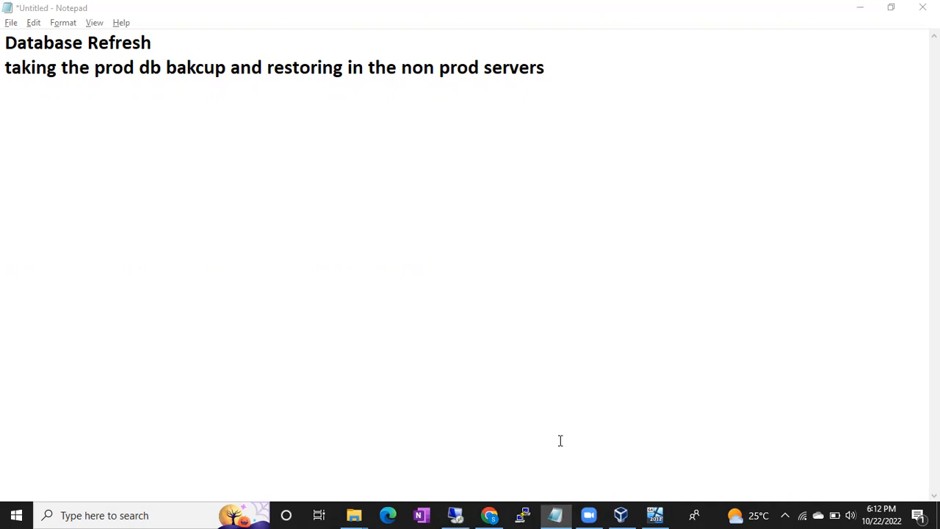
pyautogui.click(521, 242)
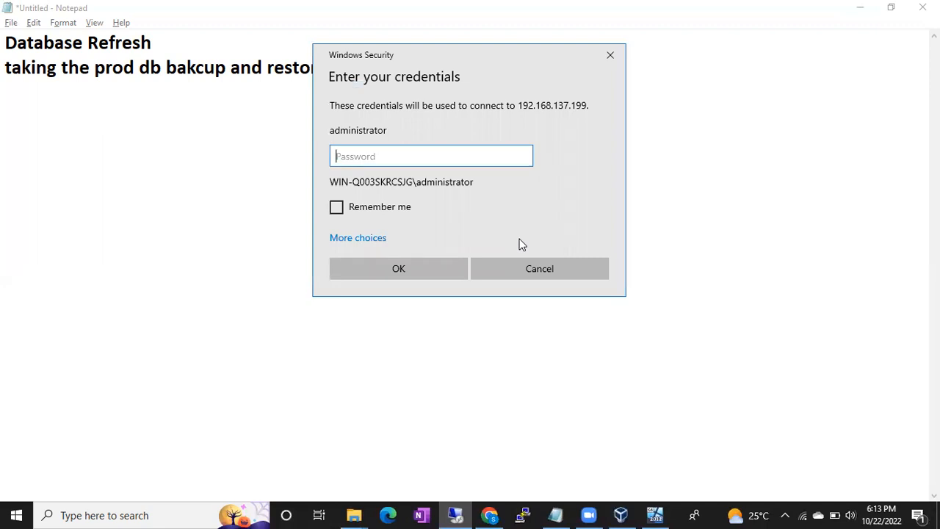
pyautogui.write('•••••••••••••')
pyautogui.press('Return')
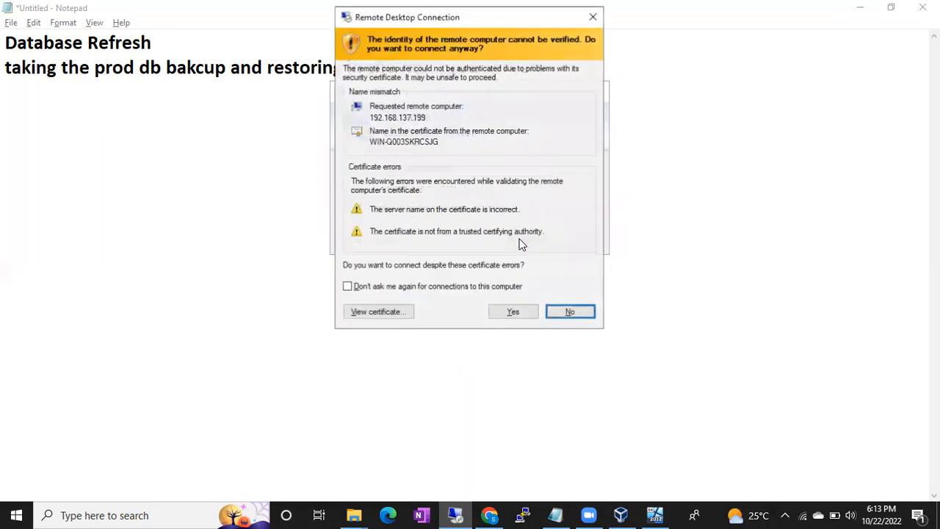
pyautogui.click(513, 313)
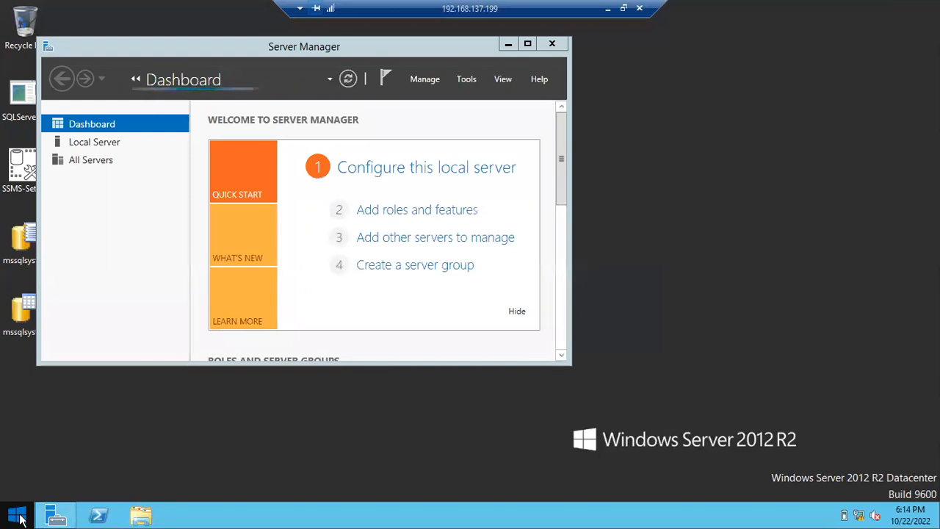
# - Search the remote server for "ssms" and launch Microsoft SQL Server Management Studio 18
pyautogui.click(17, 517)
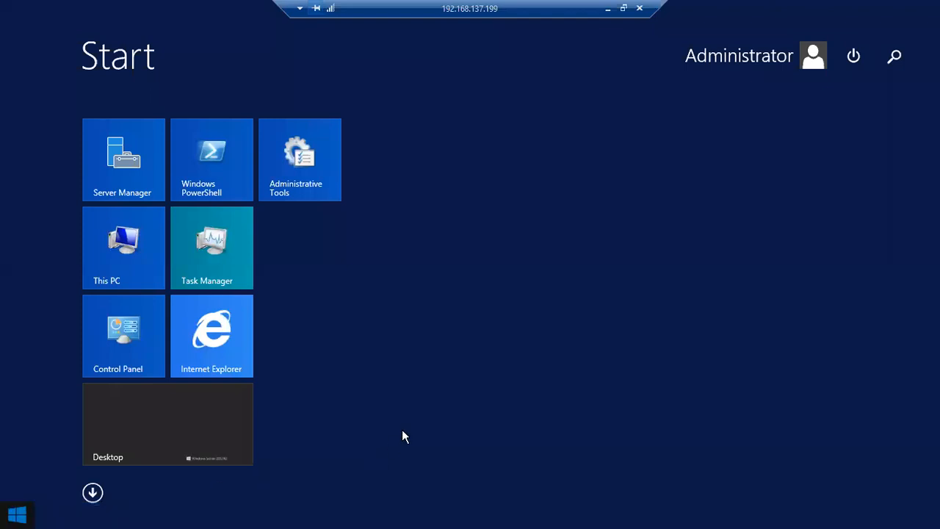
pyautogui.write('ssms')
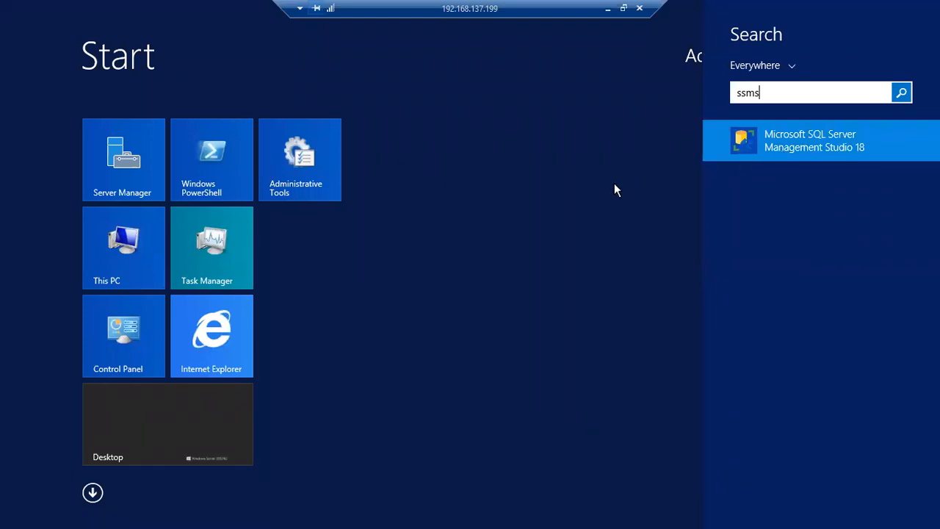
pyautogui.press('Return')
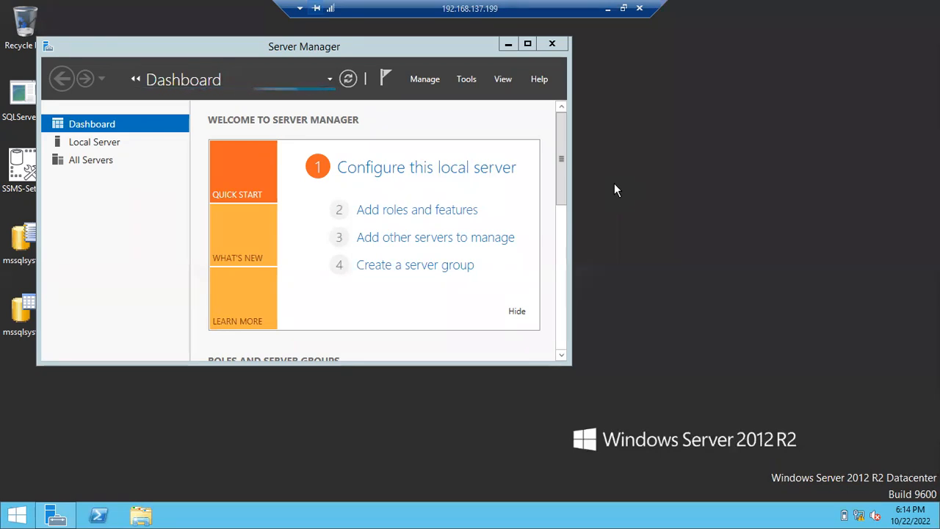
# - Move the remote connection bar aside, minimize the session, and add "with recovery" to the Notepad notes after a blank line
pyautogui.moveTo(596, 5); pyautogui.dragTo(760, 4)
pyautogui.moveTo(821, 4); pyautogui.dragTo(870, 11)
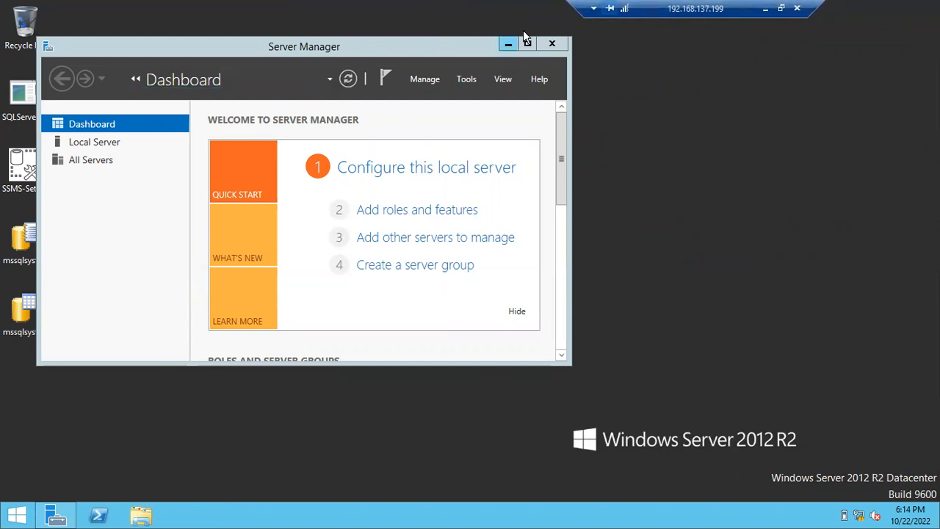
pyautogui.click(766, 8)
pyautogui.press('Return')
pyautogui.press('Return')
pyautogui.write('with reovery')
pyautogui.press('BackSpace')
pyautogui.press('BackSpace')
pyautogui.press('BackSpace')
pyautogui.press('BackSpace')
pyautogui.press('BackSpace')
pyautogui.write('covery')
# - Add the lines "With no recovery" and "With Stand by" to the notes
pyautogui.press('Return')
pyautogui.write('With no recovery')
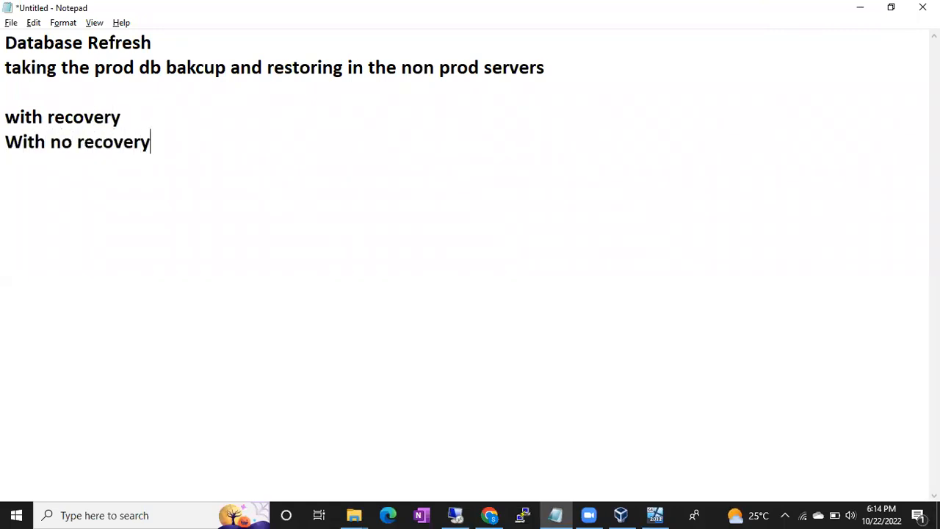
pyautogui.press('Return')
pyautogui.write('With S')
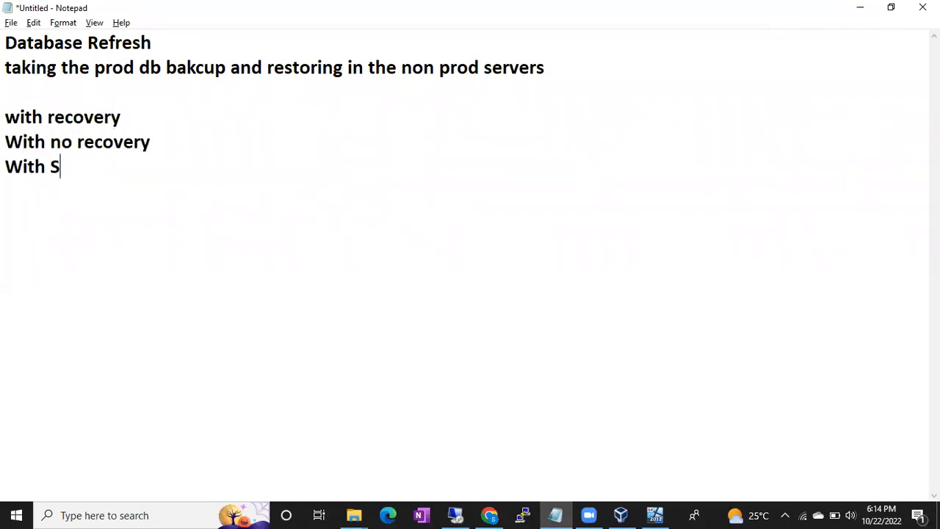
pyautogui.write('tand by')
pyautogui.press('Return')
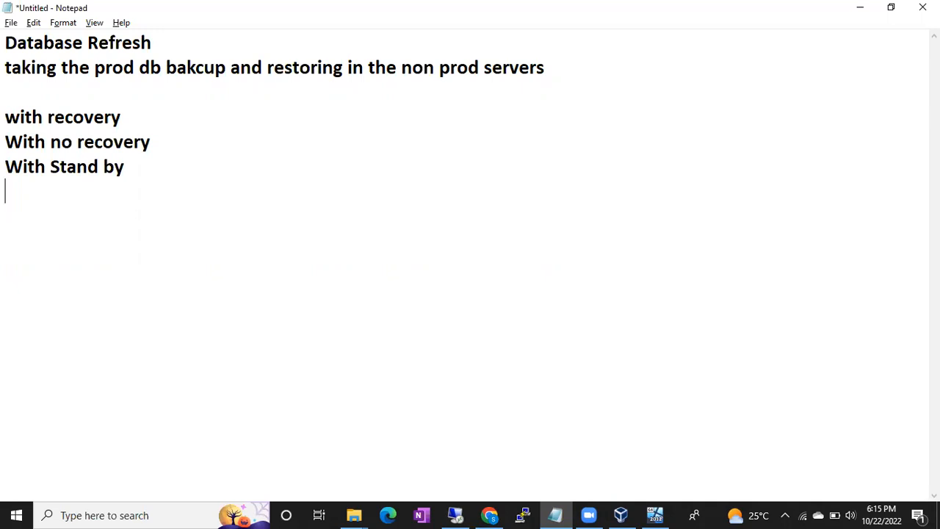
# - Return to the remote session, connect to the WIN-Q003SKRCSJG database engine with Windows Authentication, and open a new query
pyautogui.click(456, 514)
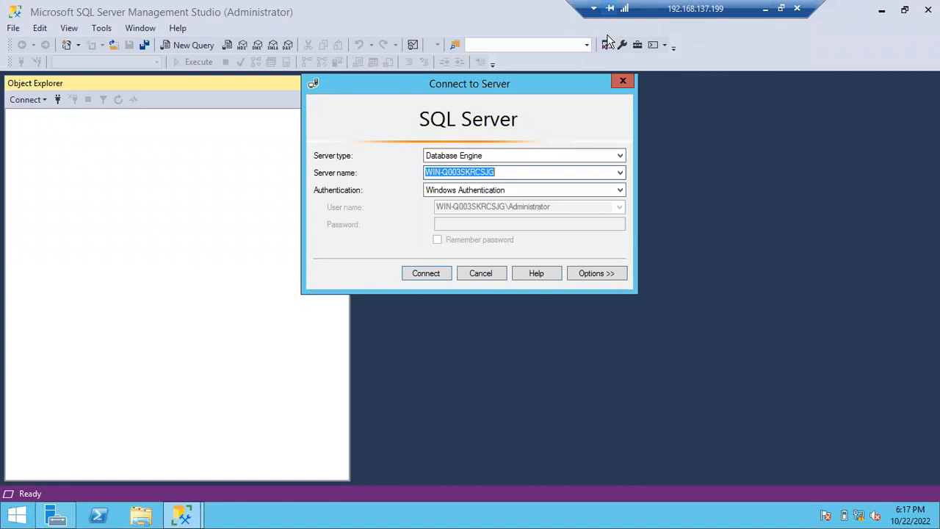
pyautogui.click(441, 273)
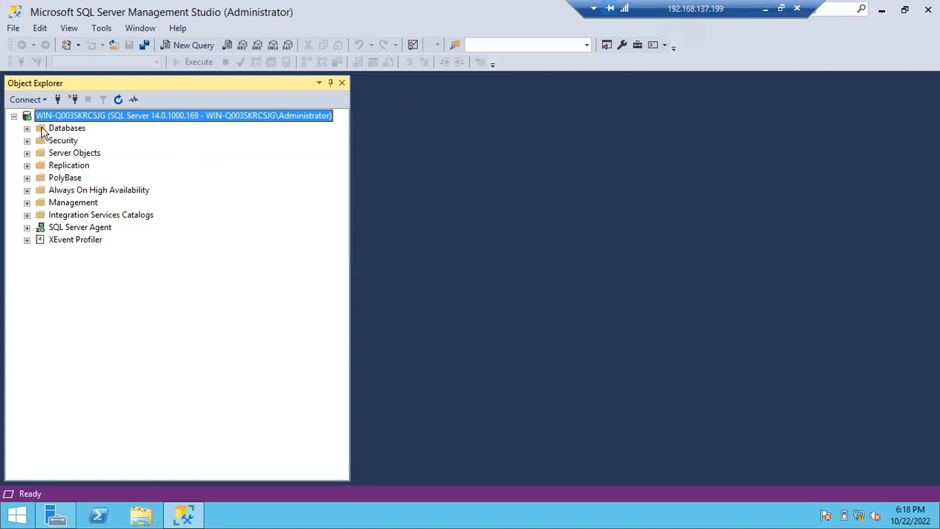
pyautogui.click(193, 44)
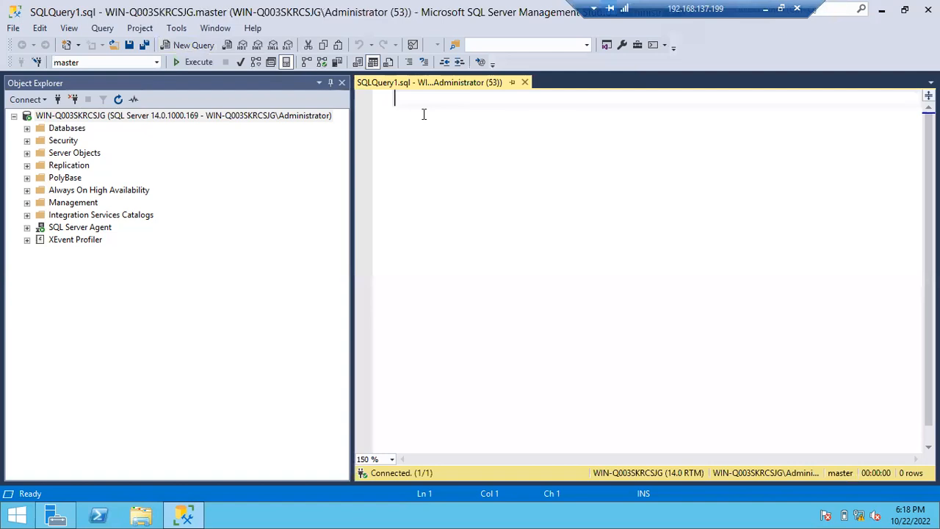
# - Begin the SQL statement with "Backup Database" in the query editor
pyautogui.write('Backup ')
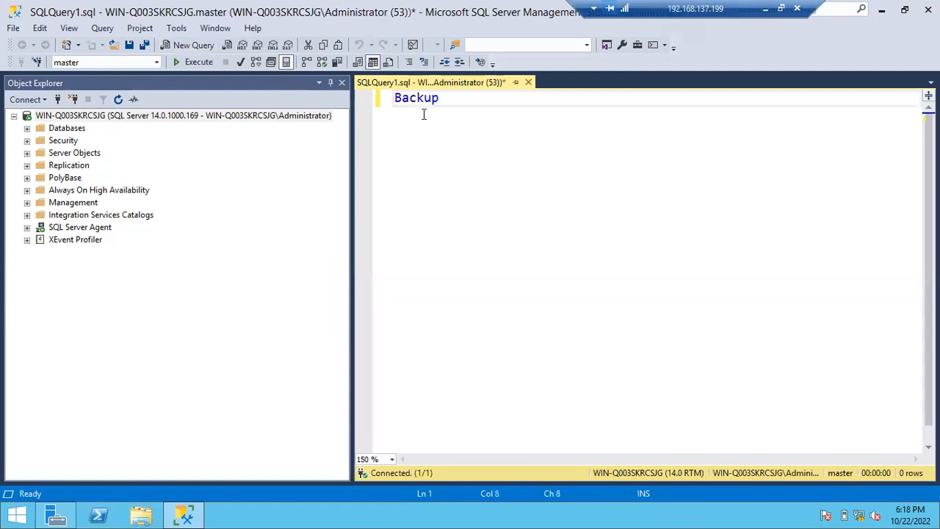
pyautogui.write('Databsae')
pyautogui.press('BackSpace')
pyautogui.press('BackSpace')
pyautogui.press('BackSpace')
pyautogui.press('BackSpace')
pyautogui.write('ase')
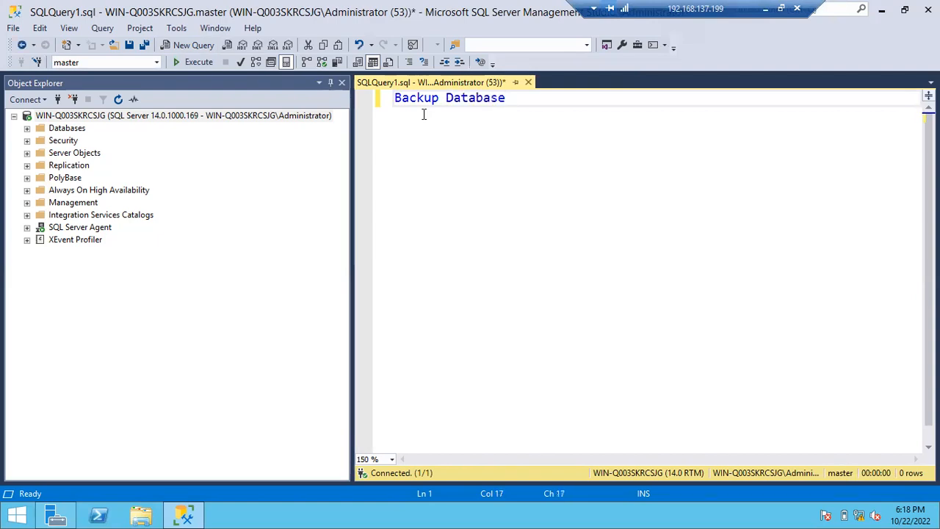
# - Expand the server's Databases folder and add Batch46 as the database name in the backup statement
pyautogui.click(27, 140)
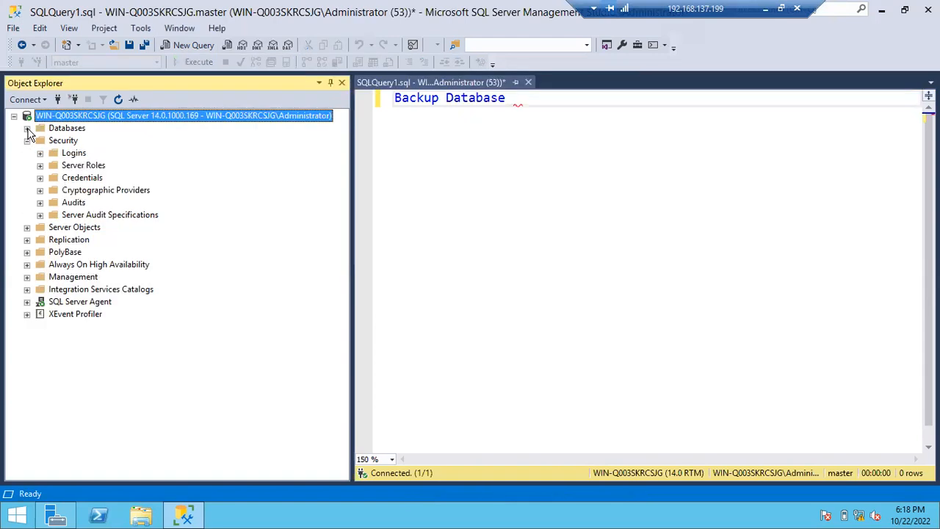
pyautogui.click(27, 141)
pyautogui.click(27, 127)
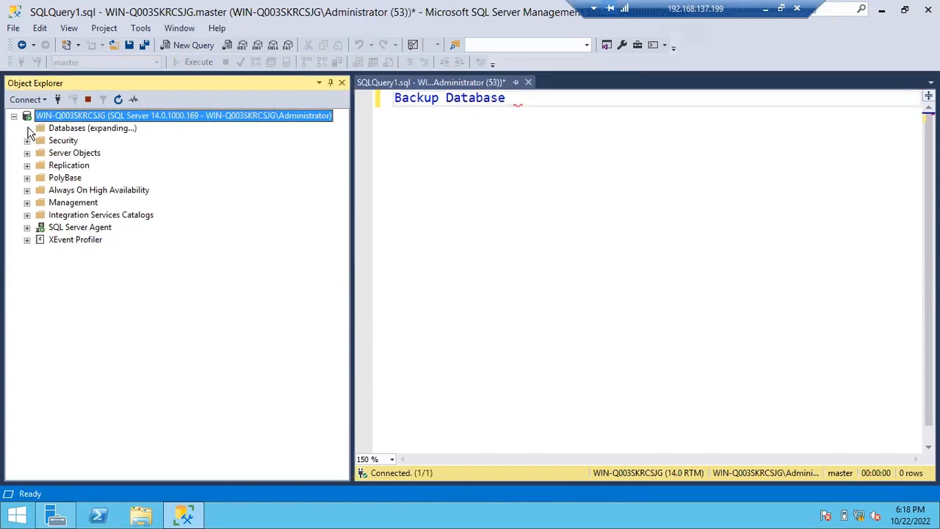
pyautogui.click(521, 97)
pyautogui.write('Batch 46')
pyautogui.press('BackSpace')
pyautogui.press('BackSpace')
pyautogui.press('BackSpace')
pyautogui.press('BackSpace')
pyautogui.write('46')
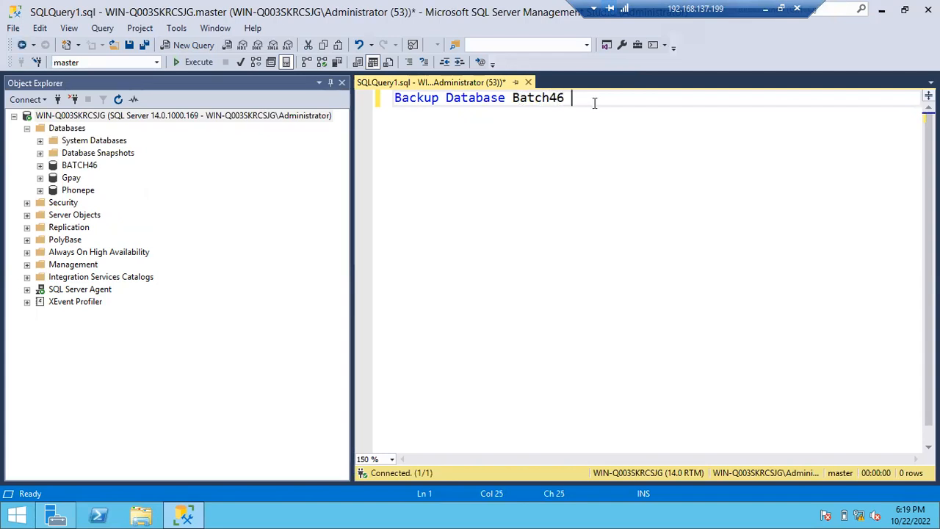
pyautogui.write(" to disk='Batch46_Fullbackup_")
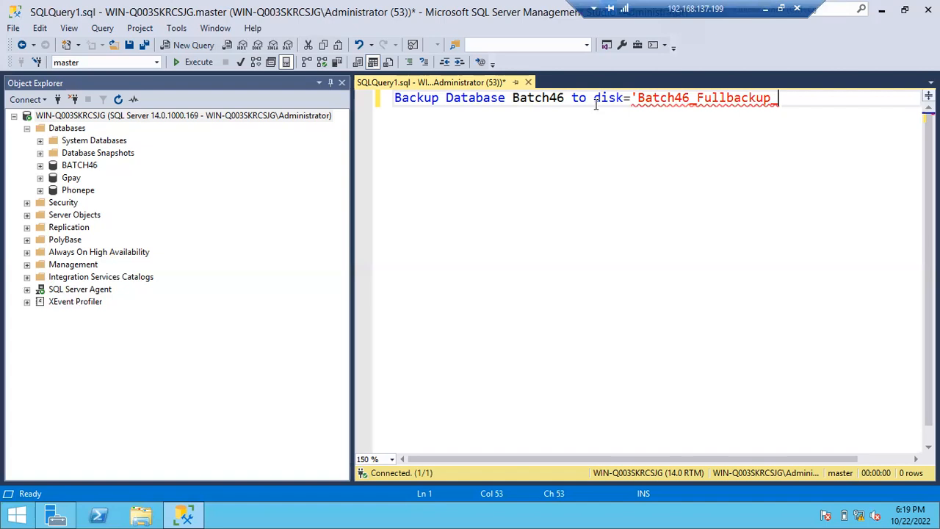
pyautogui.write("10222022.bak'")
# - Complete the backup statement with to disk='Batch46_Fullbackup_10222022.bak' and start a new line
pyautogui.press('Return')
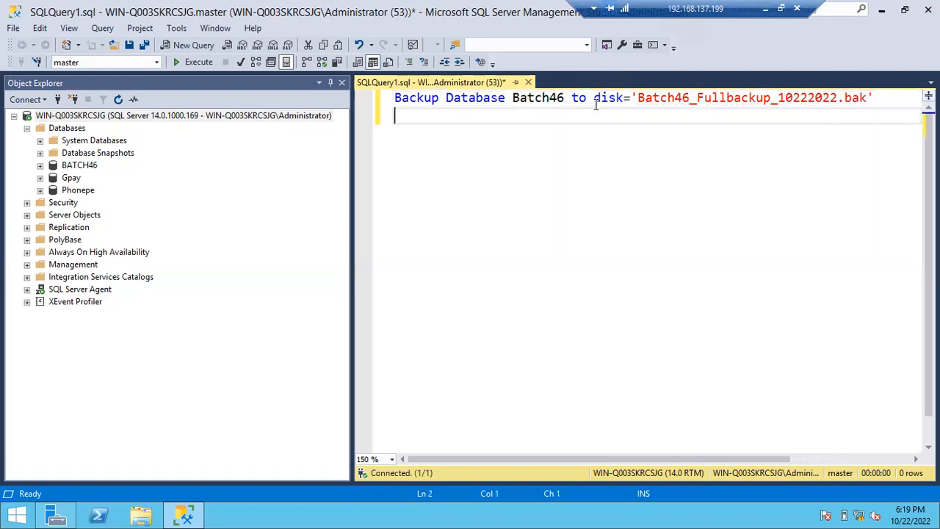
# - Duplicate the Batch46 full backup statement on the second line and append "with differential" to the copy
pyautogui.hotkey('ctrl', 'a')
pyautogui.hotkey('ctrl', 'c')
pyautogui.press('Right')
pyautogui.hotkey('ctrl', 'v')
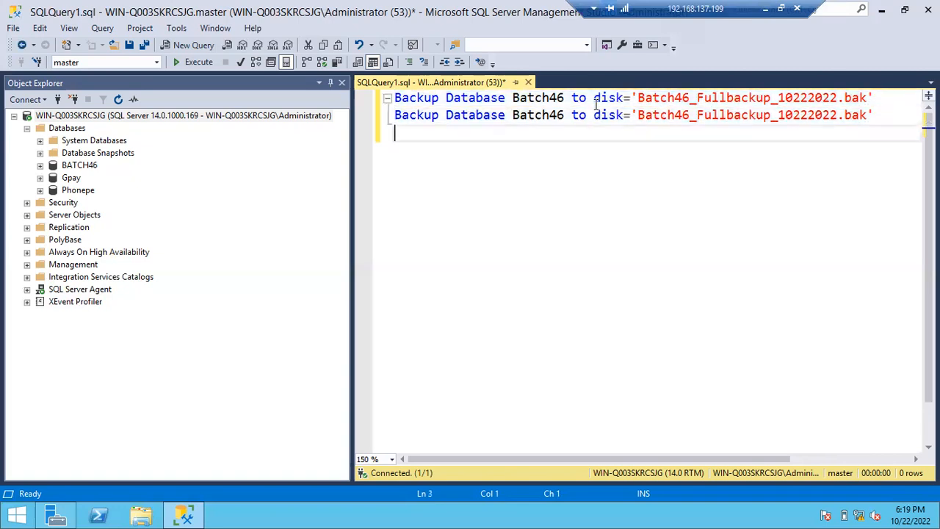
pyautogui.press('BackSpace')
pyautogui.write('w')
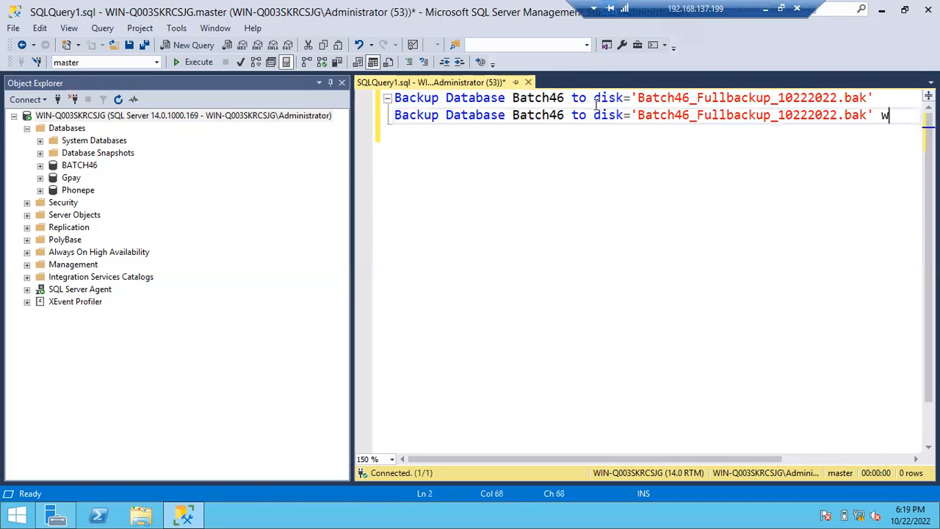
pyautogui.write('ith differential')
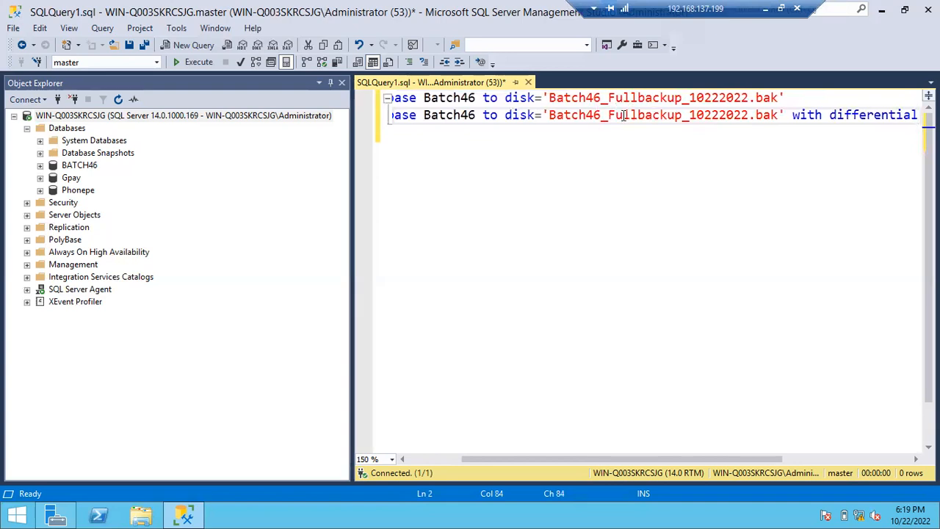
# - Change the differential backup's file name to Batch46_Diffbackup_10222022.bak
pyautogui.moveTo(608, 115); pyautogui.dragTo(639, 117)
pyautogui.write('Diff')
pyautogui.click(919, 118)
# - Add another copy of the full backup statement on the third line and change it to Backup Log Batch46
pyautogui.press('Return')
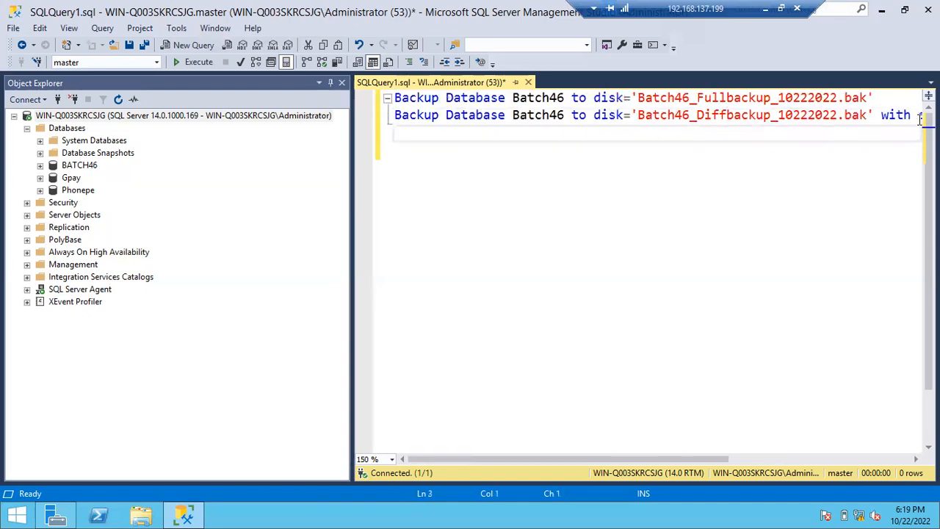
pyautogui.hotkey('ctrl', 'v')
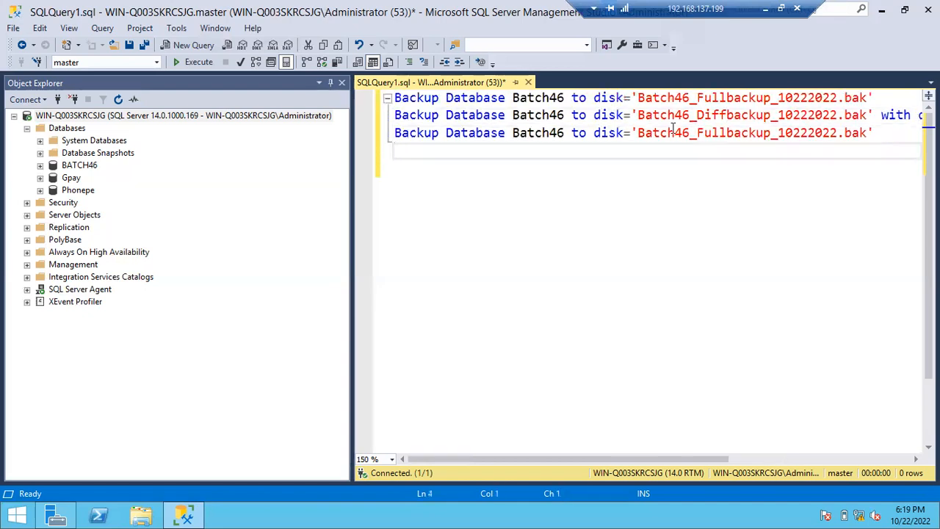
pyautogui.doubleClick(483, 133)
pyautogui.write('Log')
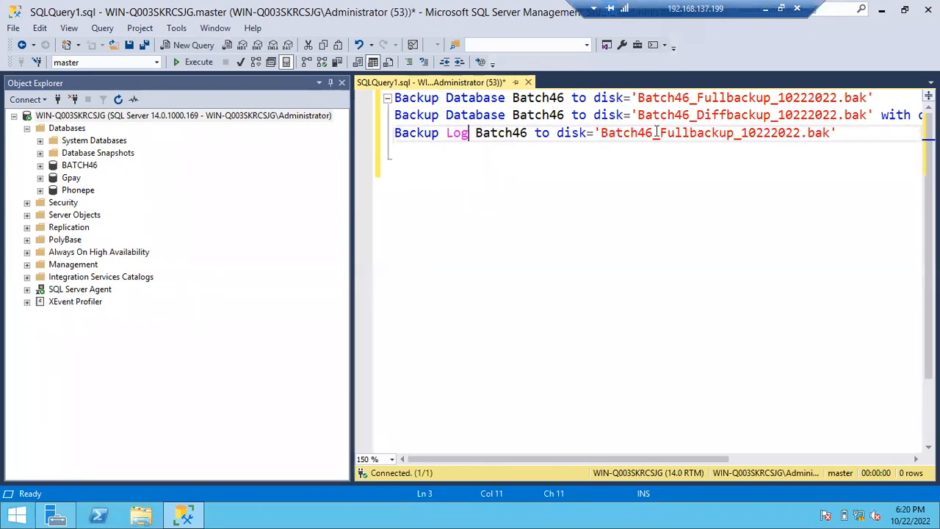
# - Change the log backup's file name to Batch46_logbackup_10222022_182000.trn
pyautogui.moveTo(661, 132); pyautogui.dragTo(690, 139)
pyautogui.write('log')
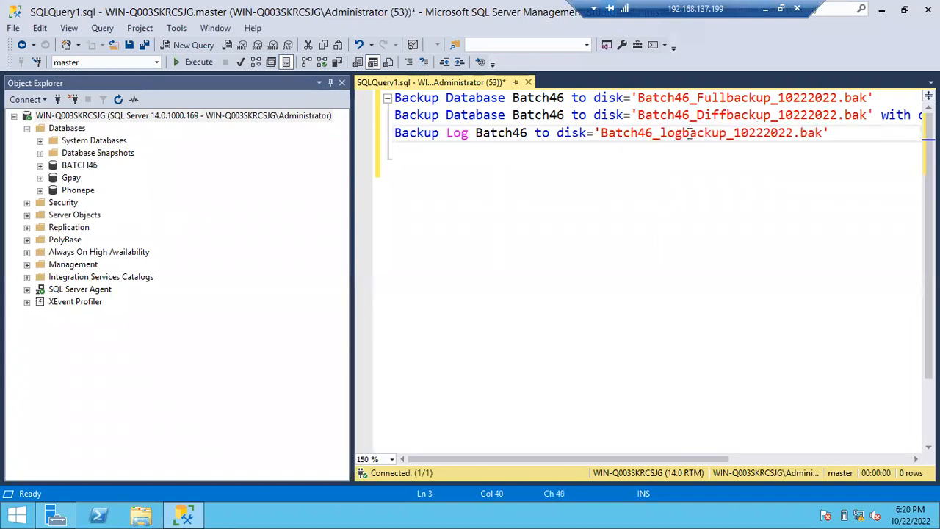
pyautogui.click(795, 135)
pyautogui.write('_')
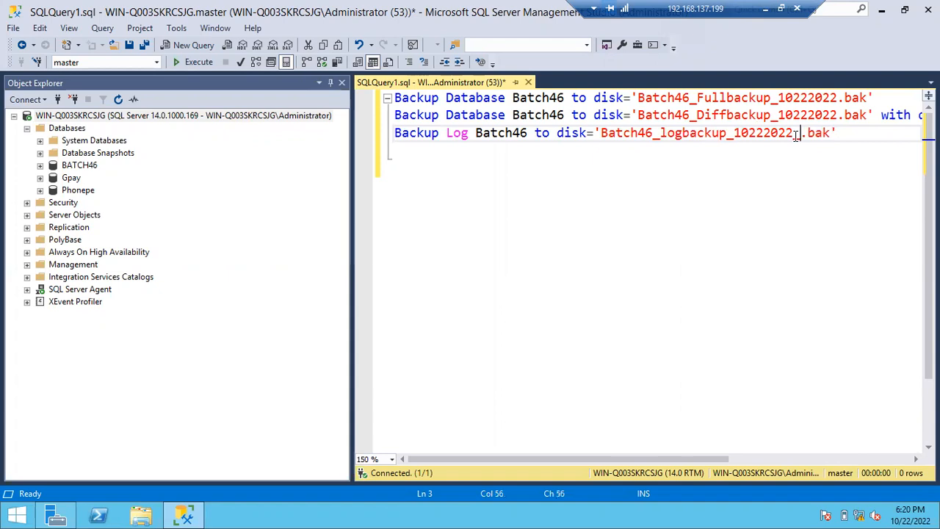
pyautogui.write('182000')
pyautogui.moveTo(854, 137); pyautogui.dragTo(874, 137)
pyautogui.write('trn')
# - Run the full, differential and log backup statements one at a time
pyautogui.click(884, 97)
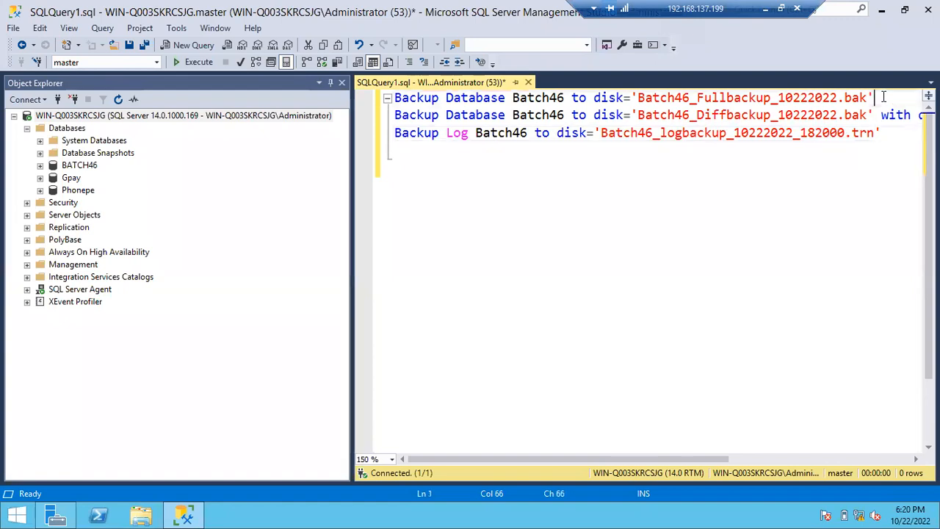
pyautogui.moveTo(884, 97); pyautogui.dragTo(372, 74)
pyautogui.press('F5')
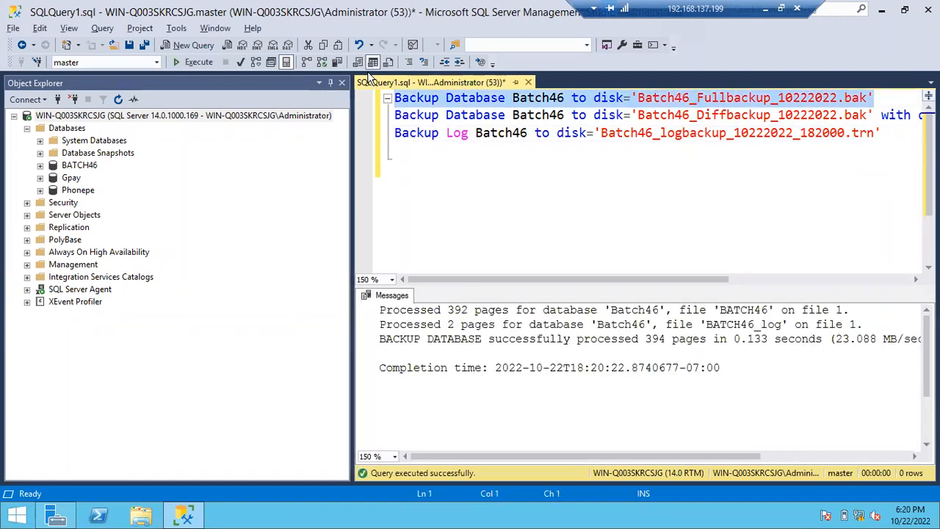
pyautogui.click(382, 119)
pyautogui.press('F5')
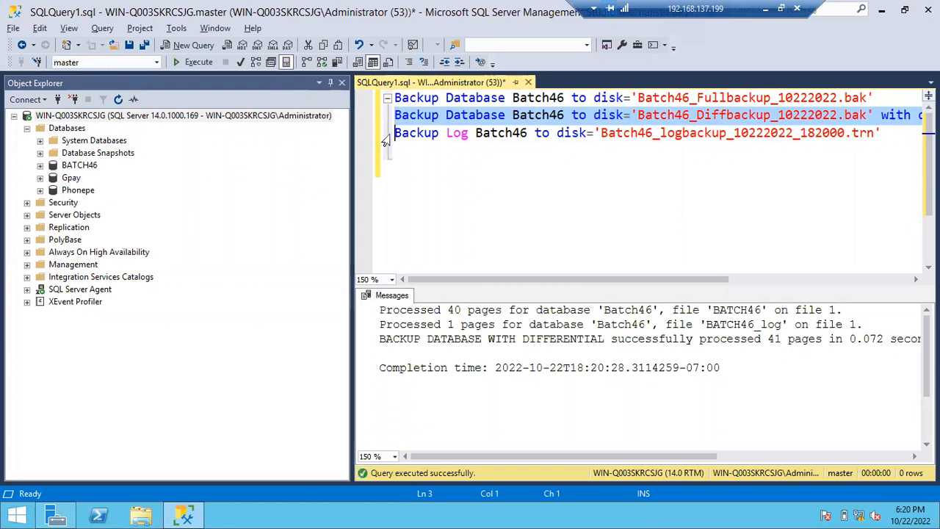
pyautogui.click(384, 135)
pyautogui.press('F5')
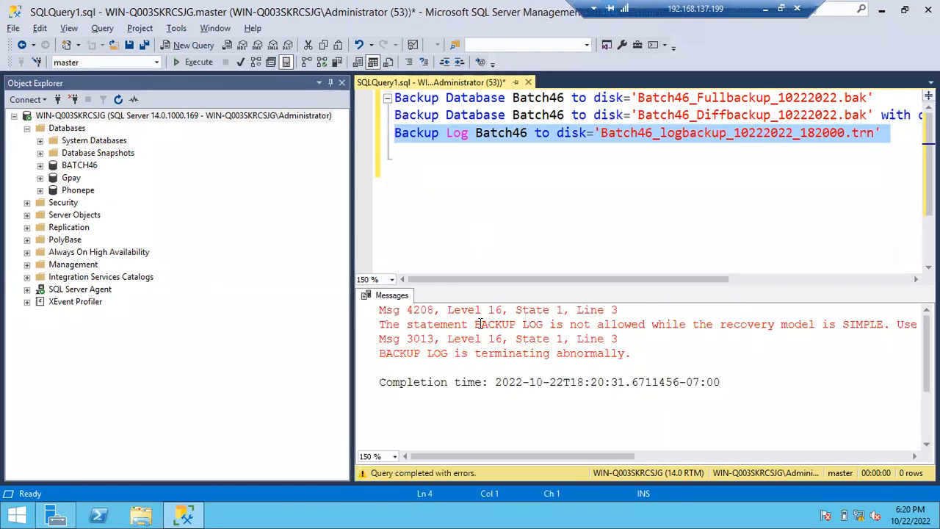
# - Examine the log backup's error message, breaking its long line before "Use BACKUP DATABASE" so it can be read in full
pyautogui.moveTo(435, 326); pyautogui.dragTo(619, 326)
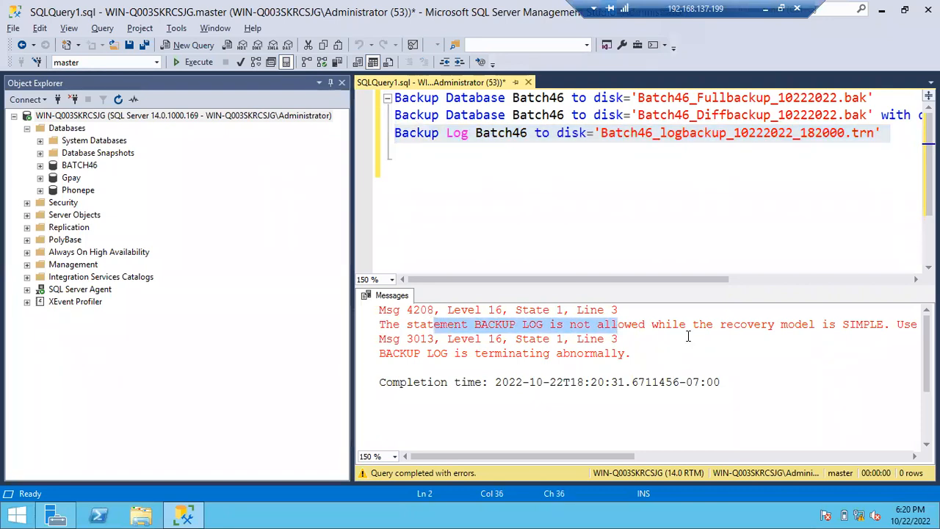
pyautogui.click(896, 323)
pyautogui.press('Return')
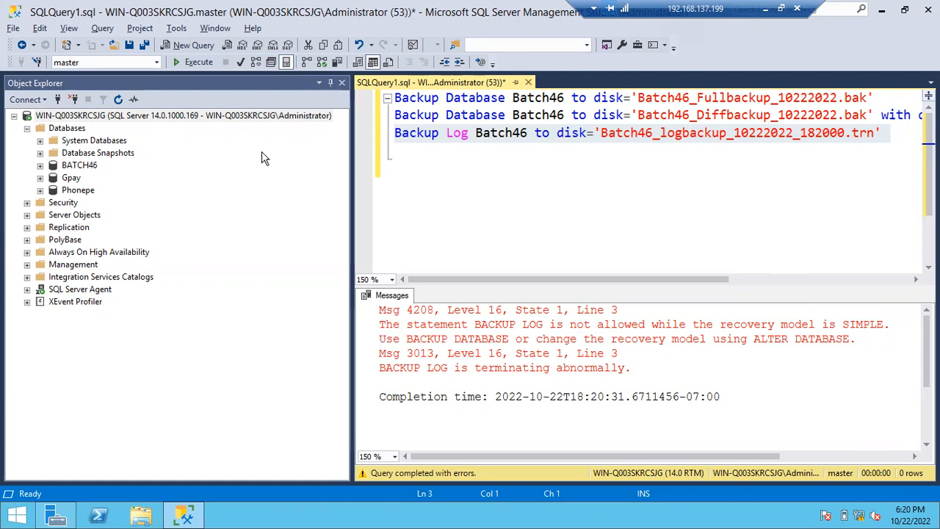
# - Set the BATCH46 database's recovery model to Full in its properties and refresh the database
pyautogui.rightClick(84, 168)
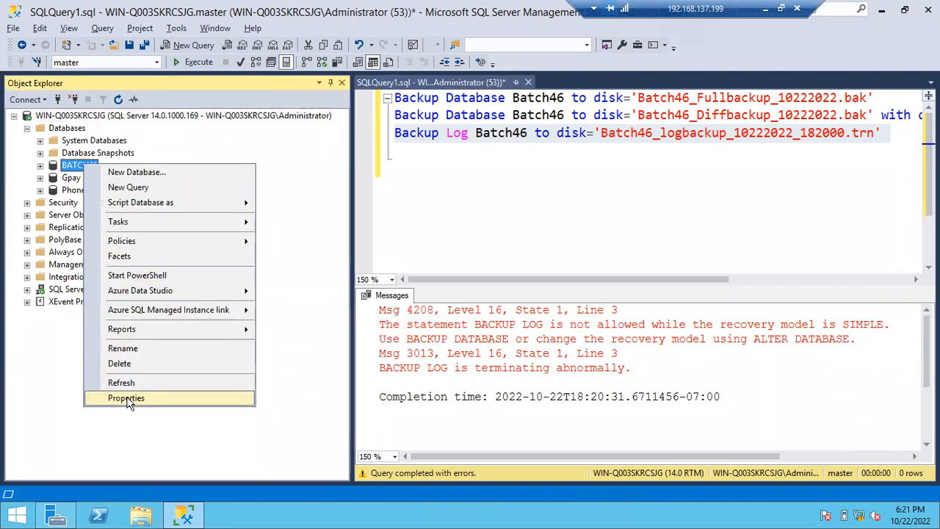
pyautogui.click(126, 399)
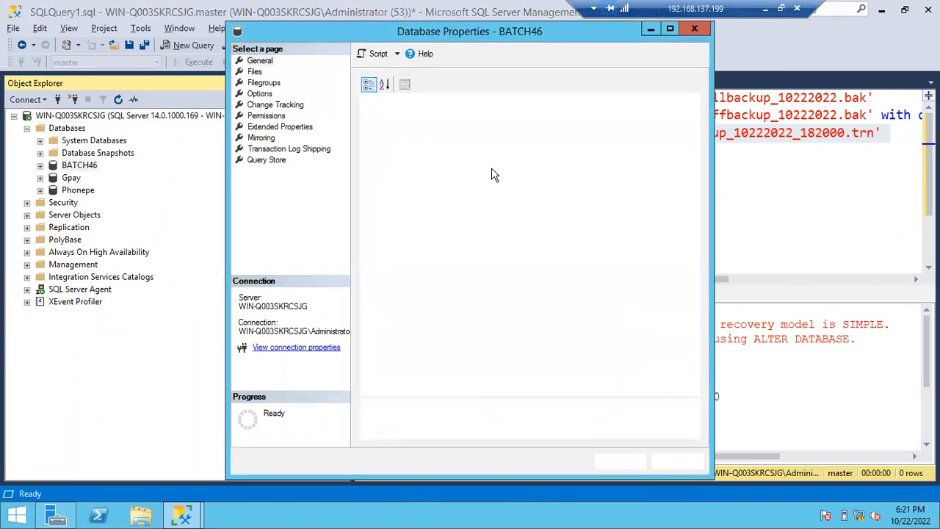
pyautogui.click(271, 94)
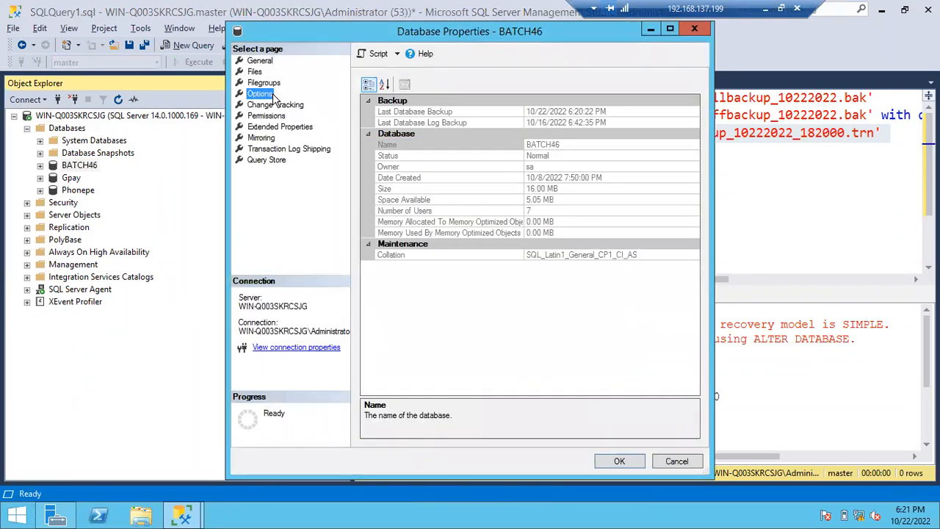
pyautogui.click(514, 101)
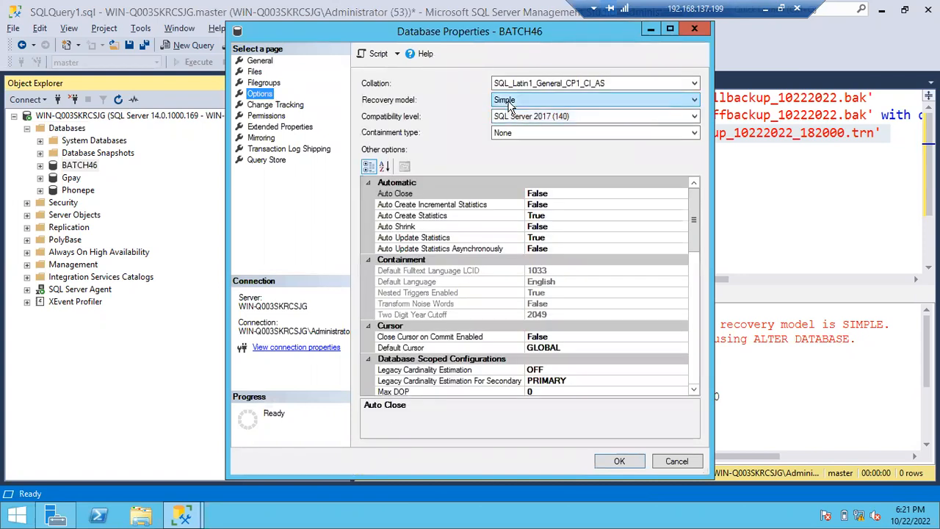
pyautogui.click(509, 109)
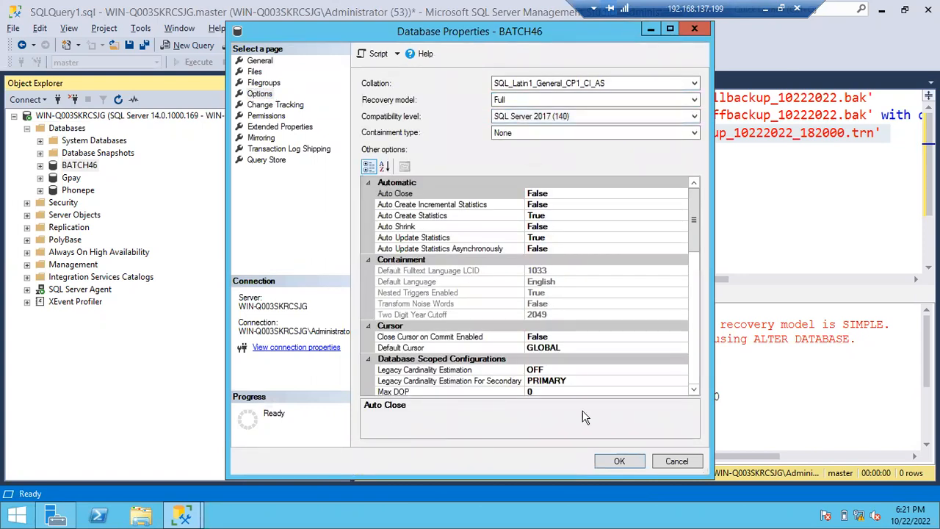
pyautogui.click(618, 462)
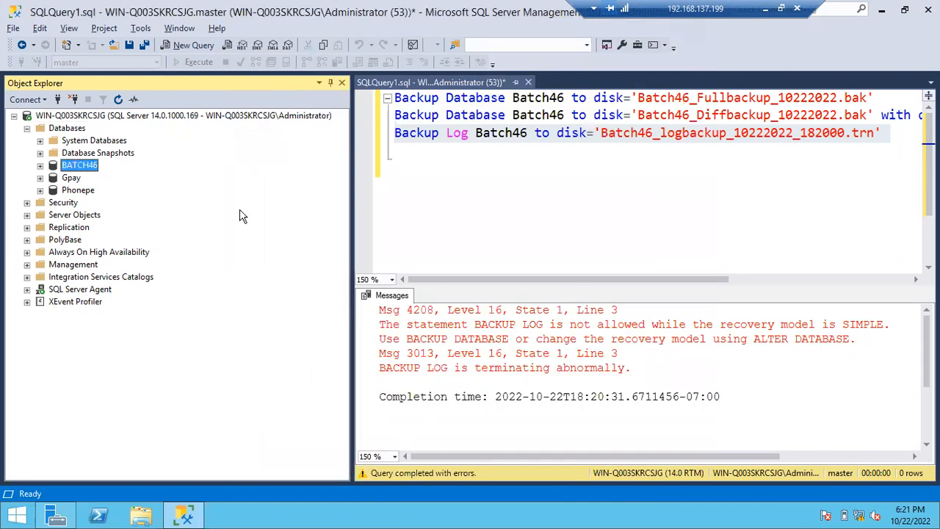
pyautogui.rightClick(83, 173)
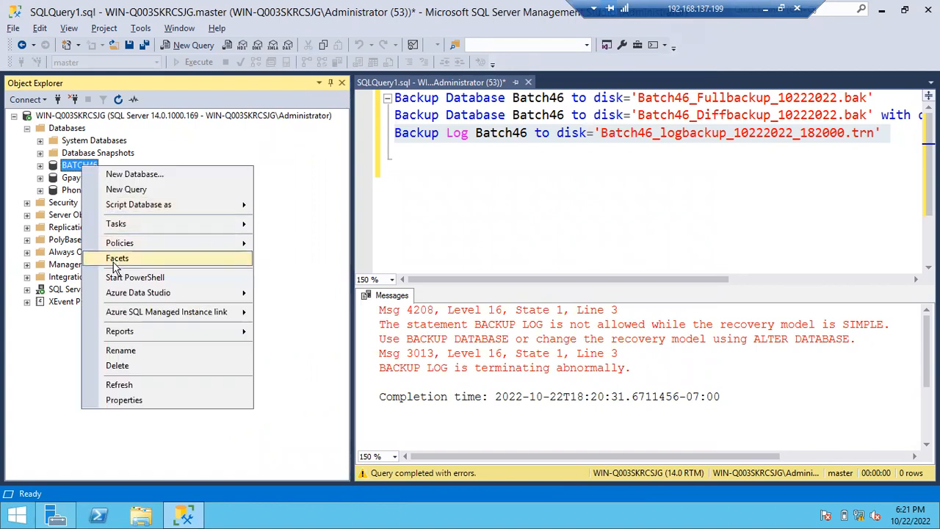
pyautogui.click(136, 386)
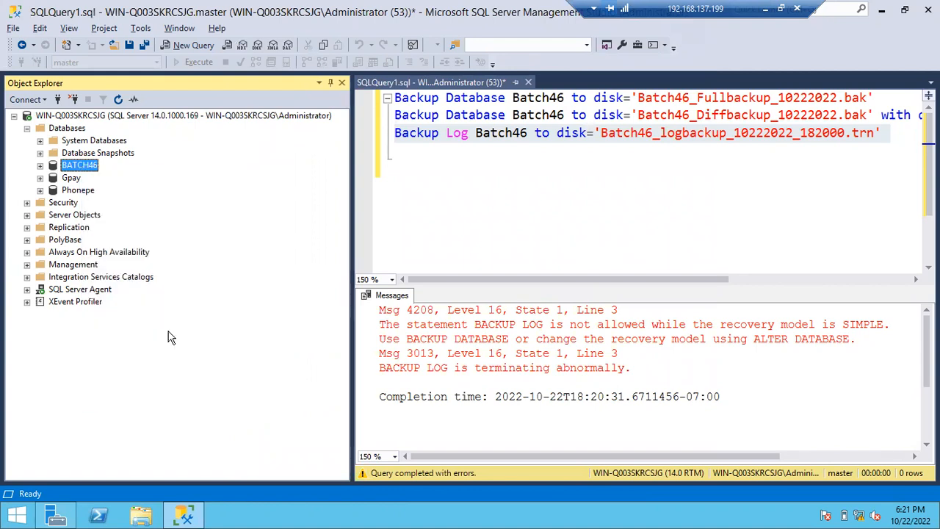
# - Append _2 to the file names in the full, differential and log backup statements, before each extension
pyautogui.click(498, 155)
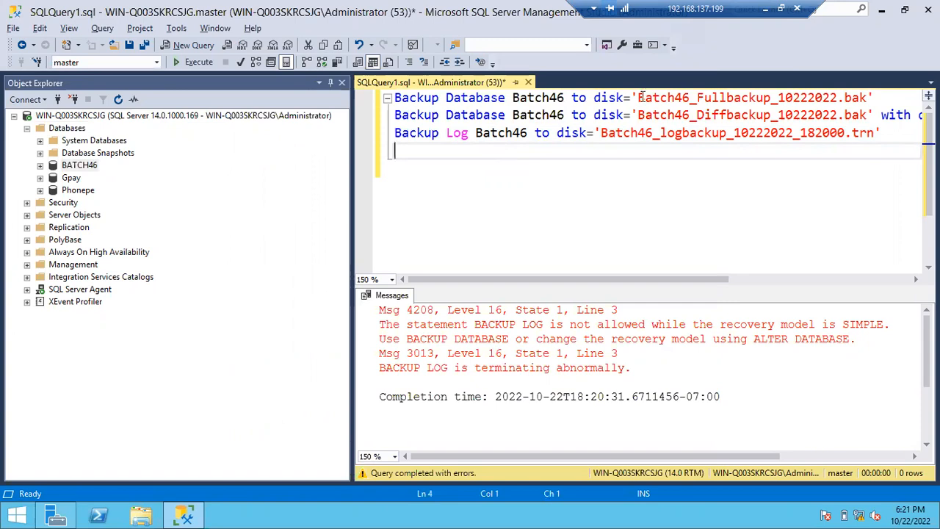
pyautogui.click(837, 99)
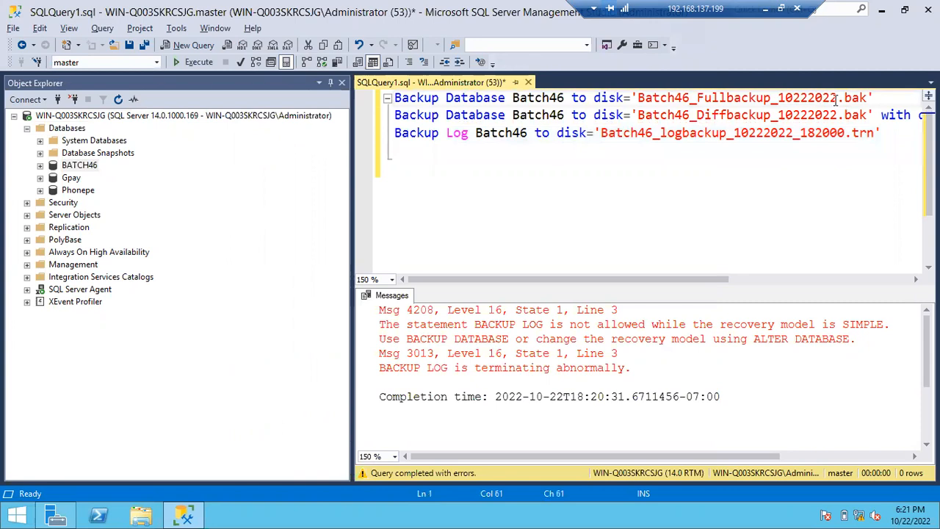
pyautogui.write('_2')
pyautogui.click(840, 116)
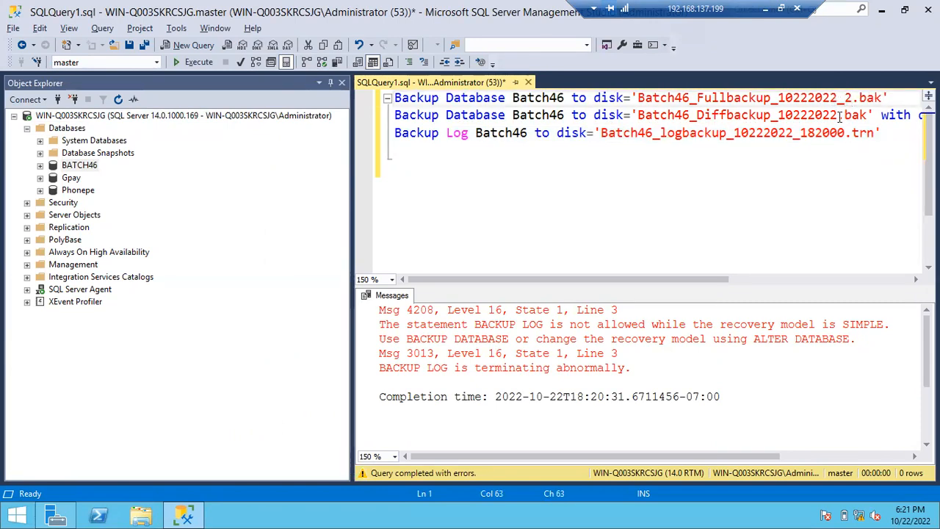
pyautogui.write('_2')
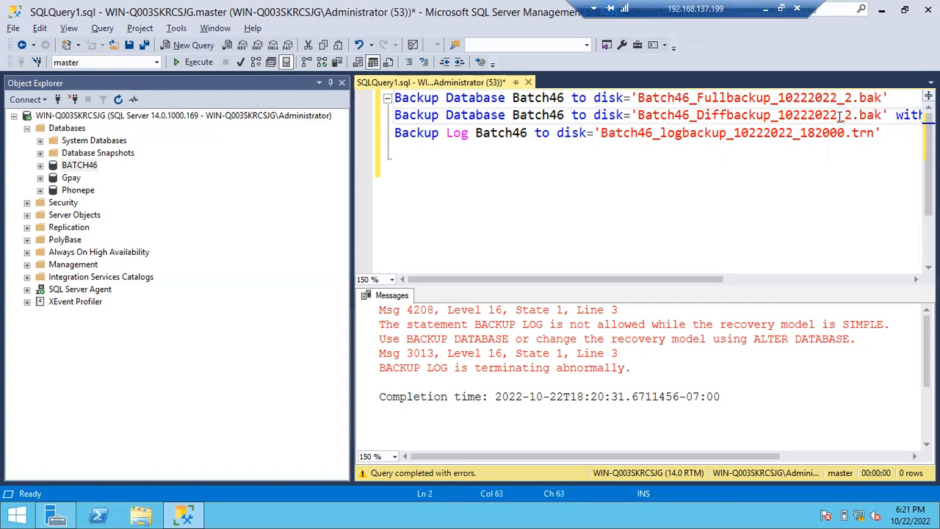
pyautogui.click(845, 133)
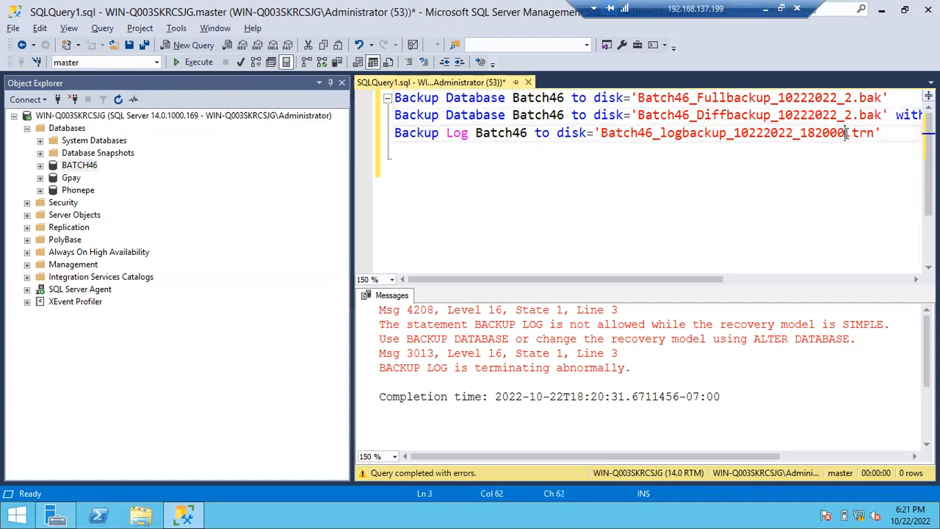
pyautogui.write('_2')
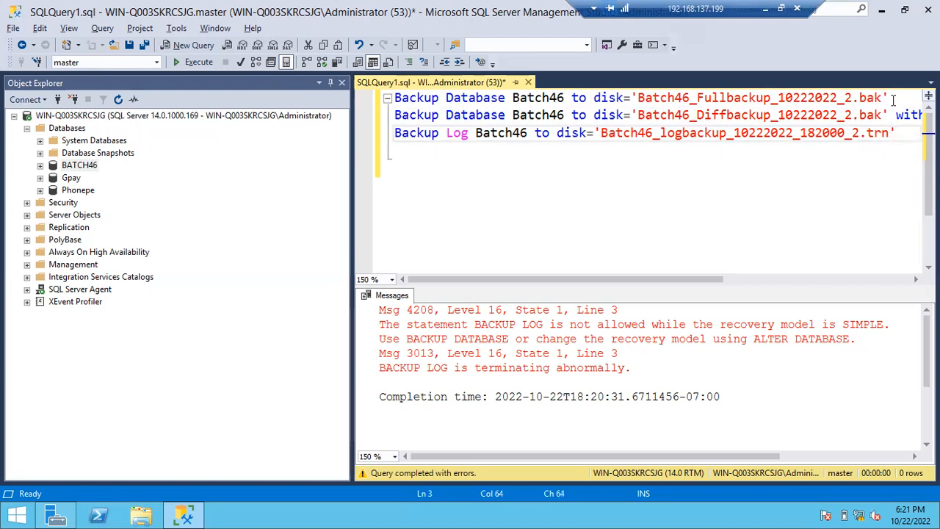
# - Run the full, differential and log backup statements with the _2 file names individually, in that order
pyautogui.moveTo(893, 97); pyautogui.dragTo(395, 96)
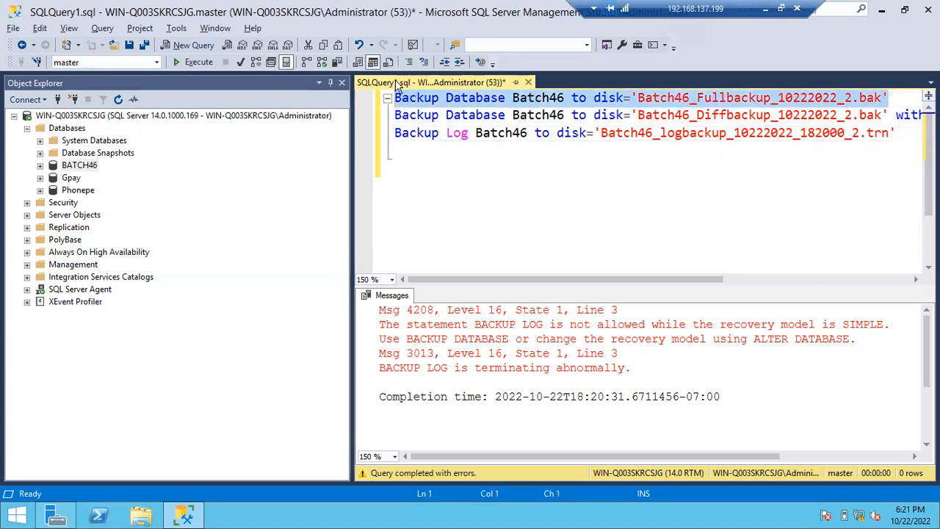
pyautogui.press('F5')
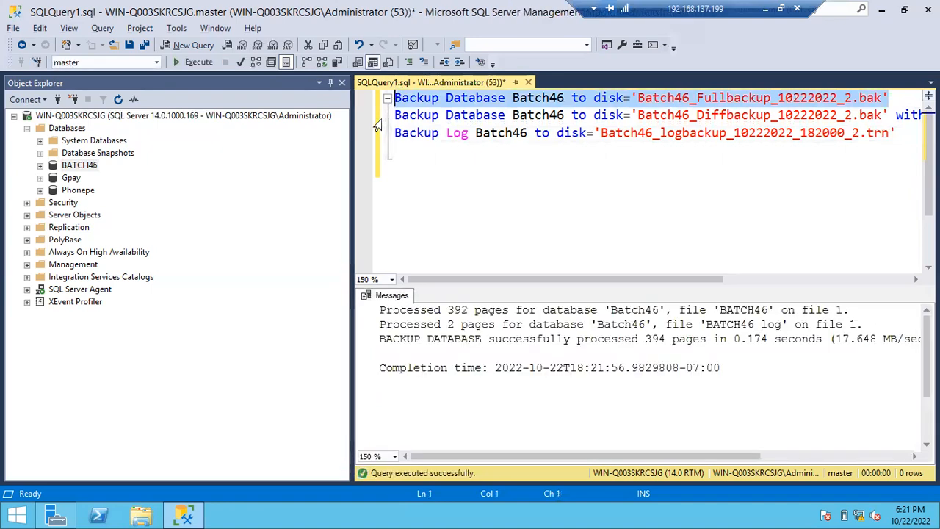
pyautogui.click(376, 115)
pyautogui.press('F5')
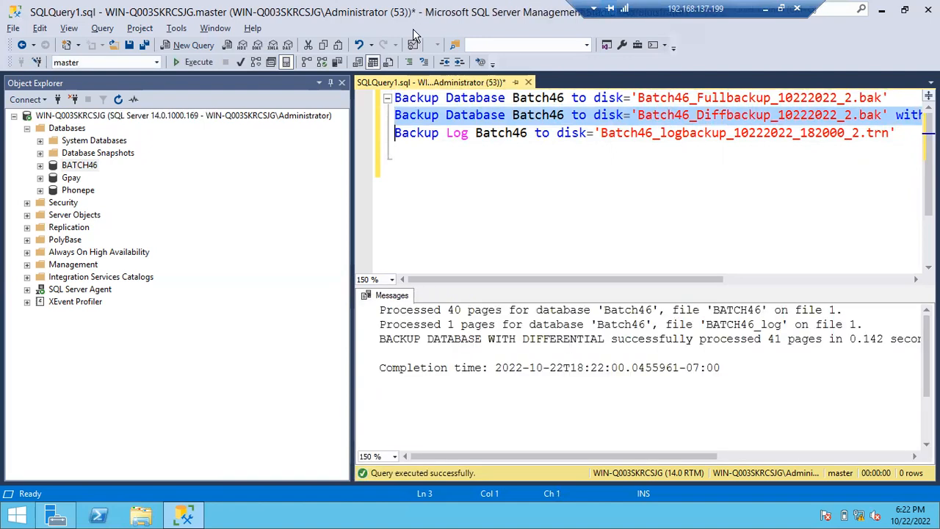
pyautogui.click(387, 139)
pyautogui.press('F5')
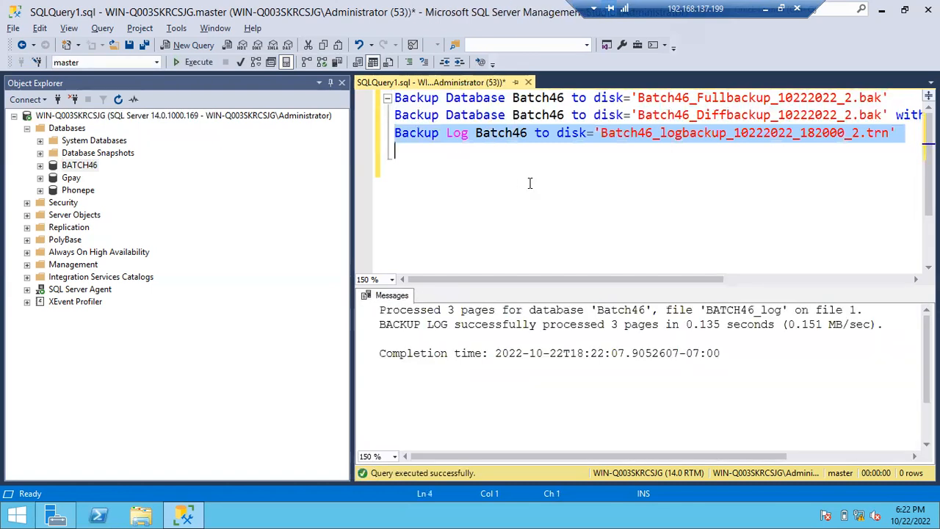
pyautogui.click(580, 187)
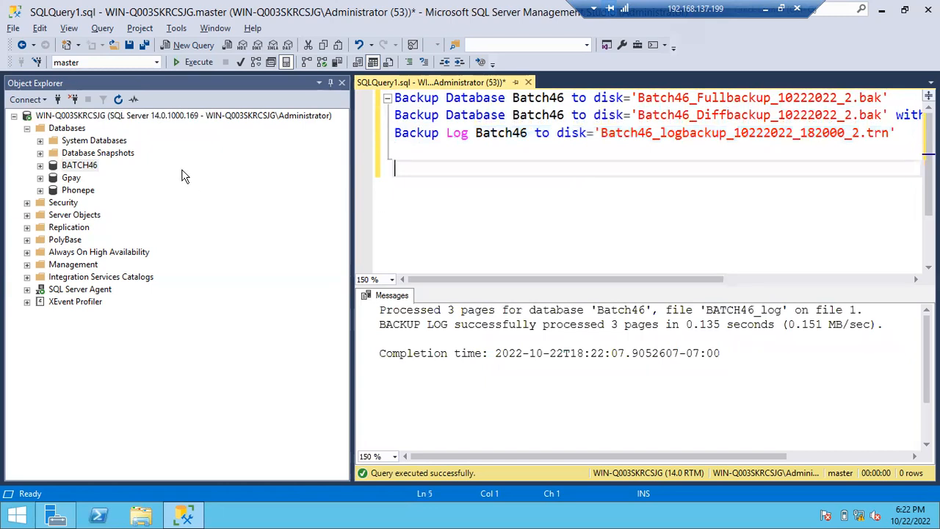
# - Start a database restore from the Databases folder with Device as the source, and begin adding a backup file
pyautogui.click(64, 130)
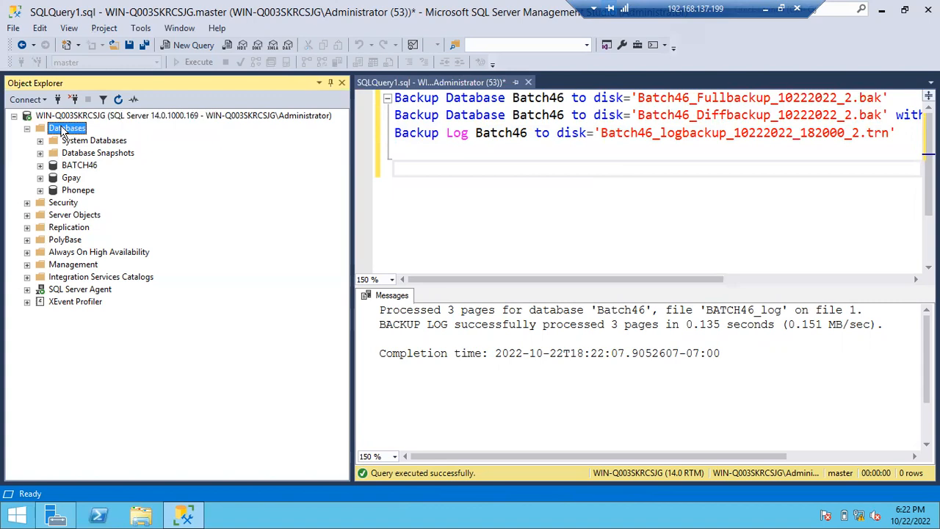
pyautogui.rightClick(64, 129)
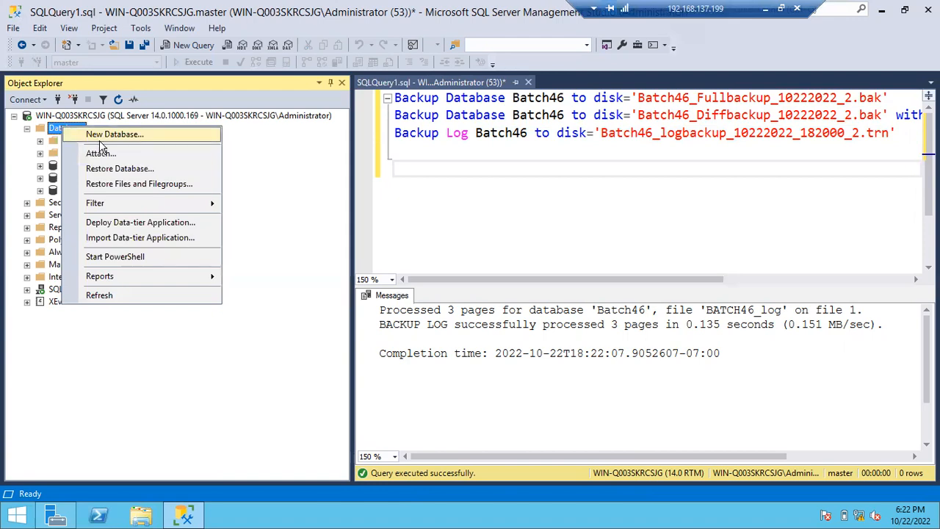
pyautogui.click(114, 170)
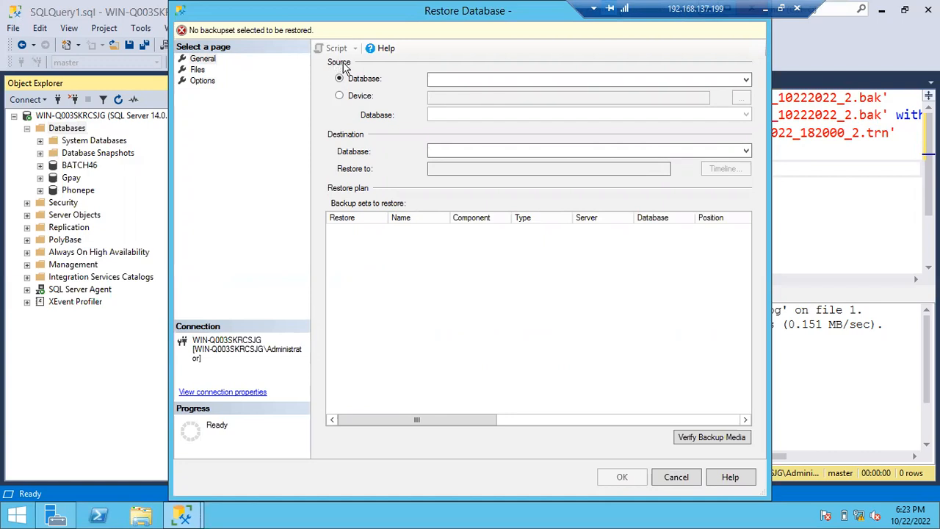
pyautogui.click(438, 80)
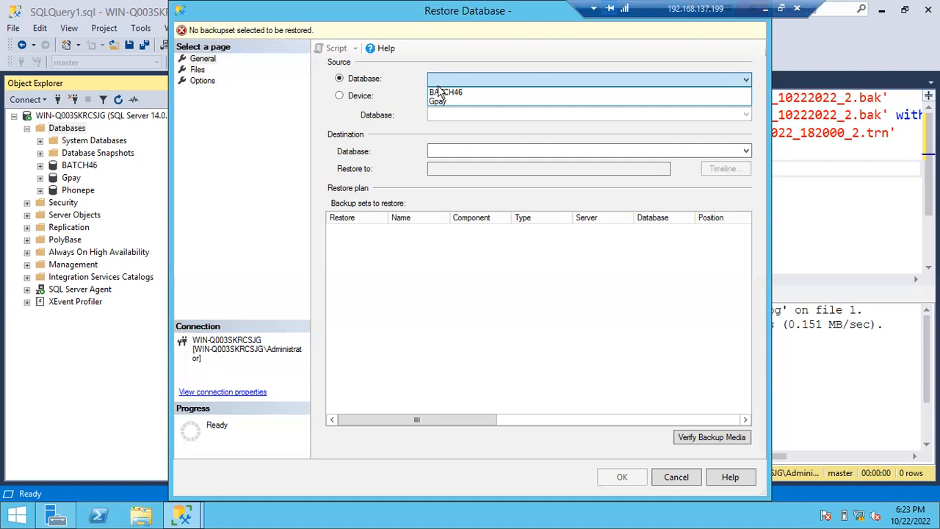
pyautogui.click(331, 93)
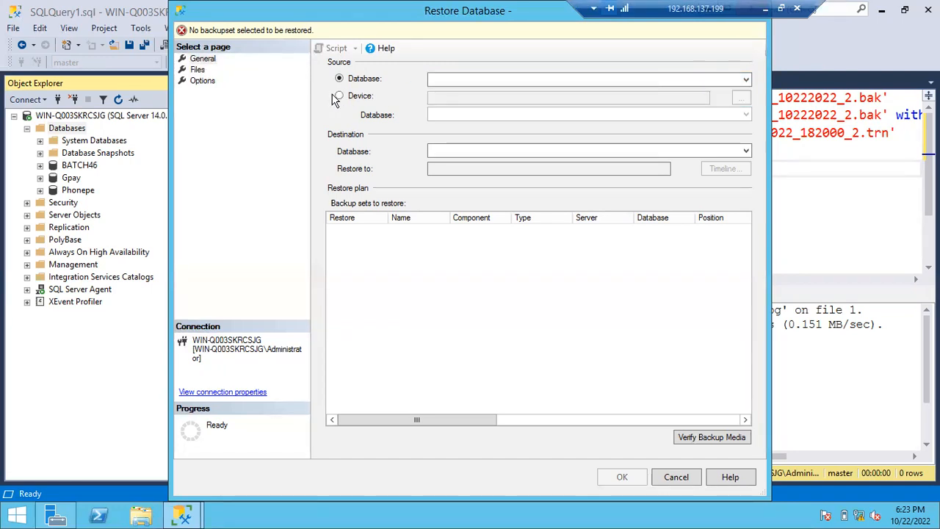
pyautogui.click(340, 97)
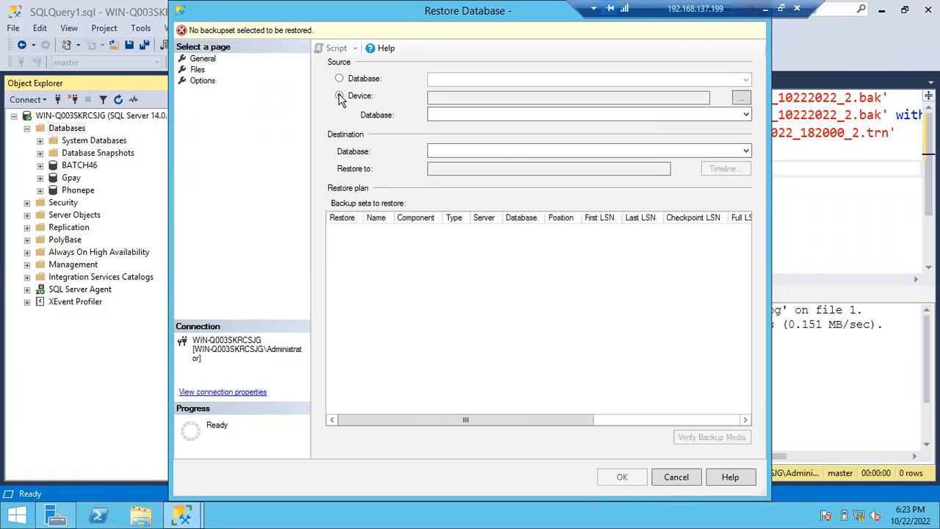
pyautogui.click(742, 99)
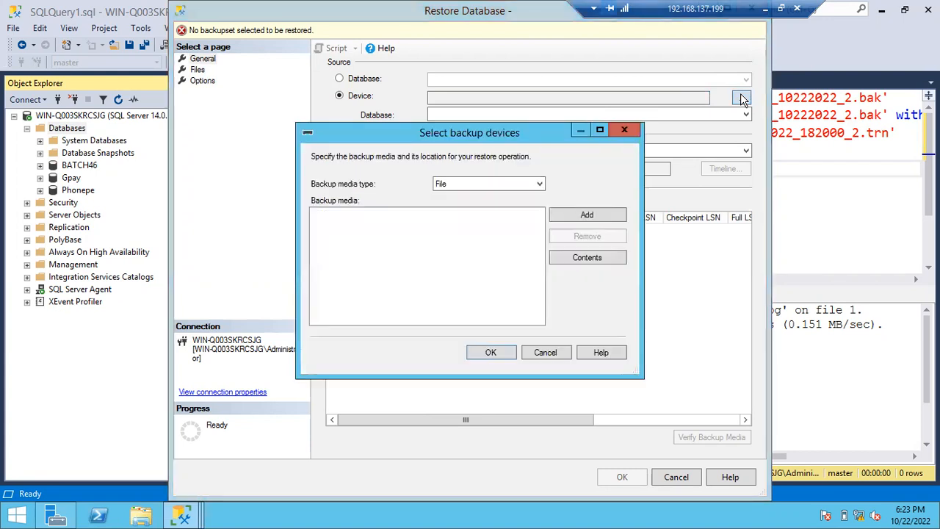
pyautogui.click(587, 216)
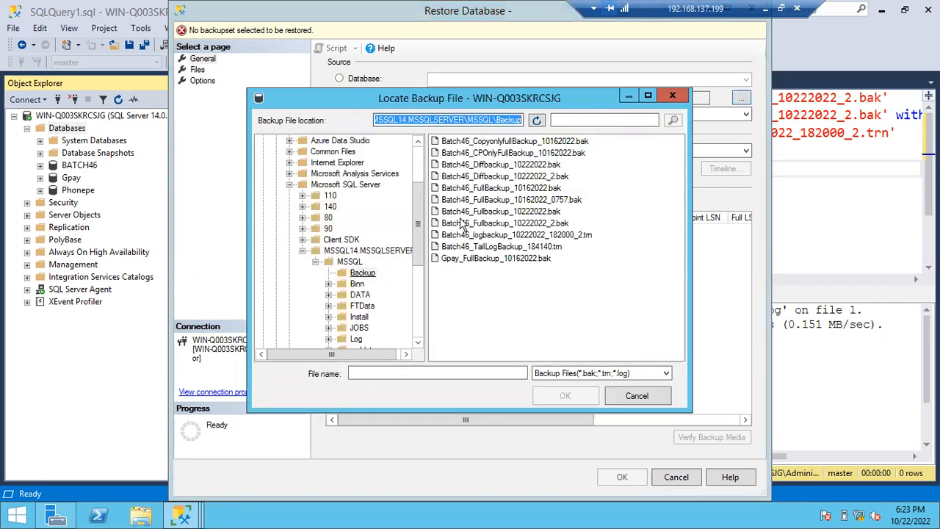
# - Examine the server's C: and D: folder trees and return to the MSSQL Backup folder under MSSQL14.MSSQLSERVER
pyautogui.click(367, 274)
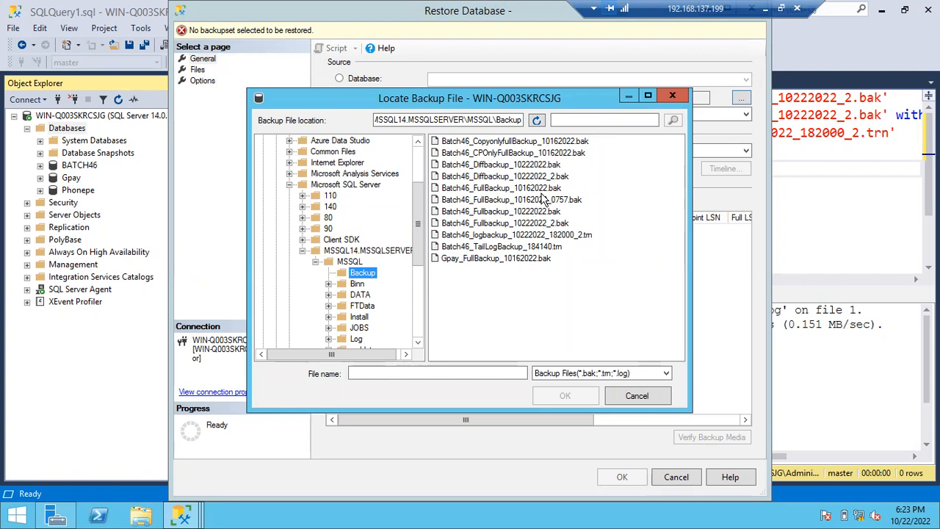
pyautogui.click(289, 185)
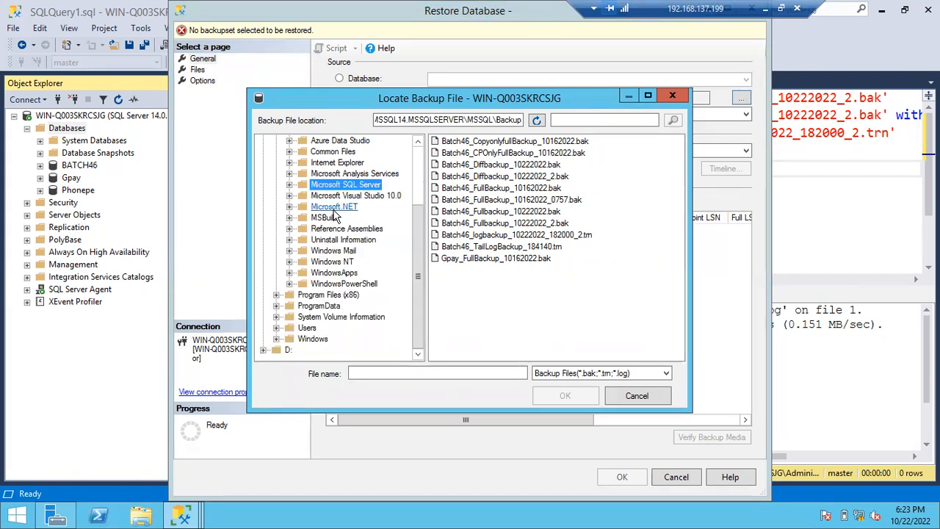
pyautogui.scroll(3, 283, 206)
pyautogui.click(277, 218)
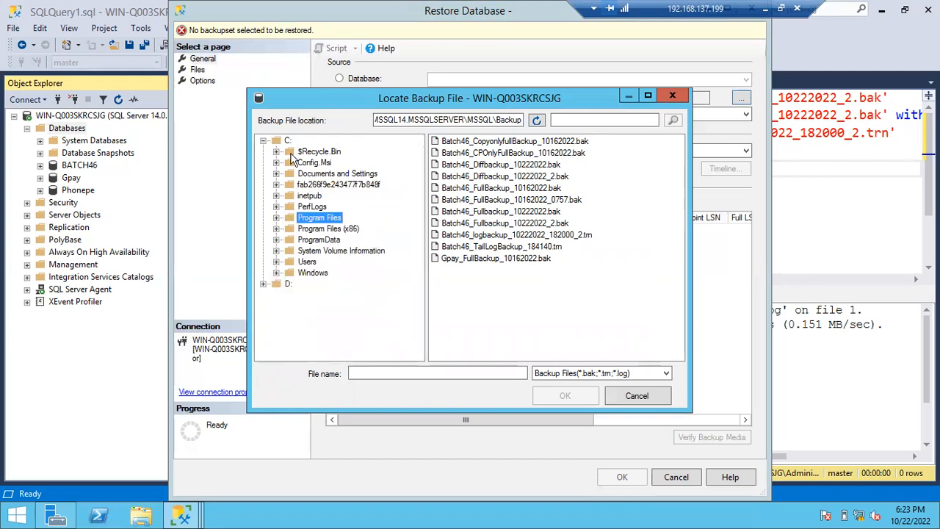
pyautogui.click(263, 284)
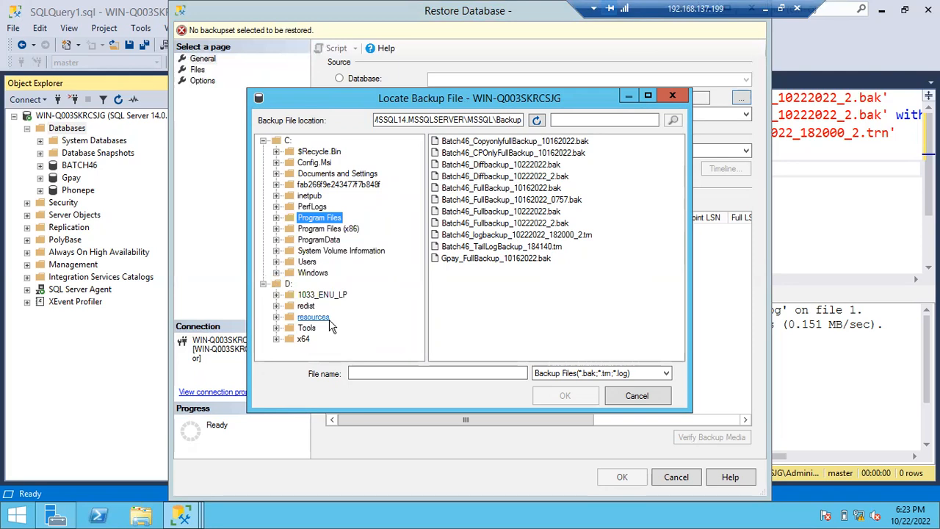
pyautogui.click(276, 218)
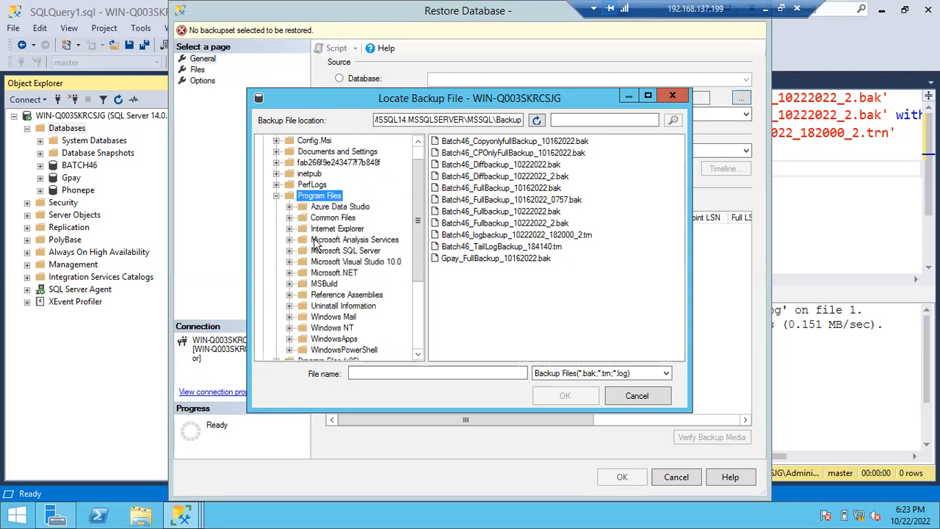
pyautogui.moveTo(423, 254); pyautogui.dragTo(420, 294)
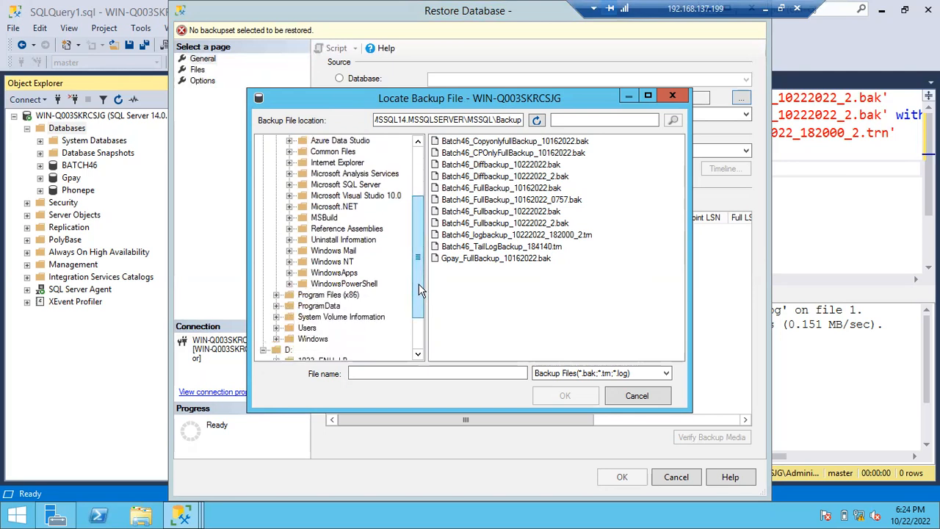
pyautogui.click(289, 185)
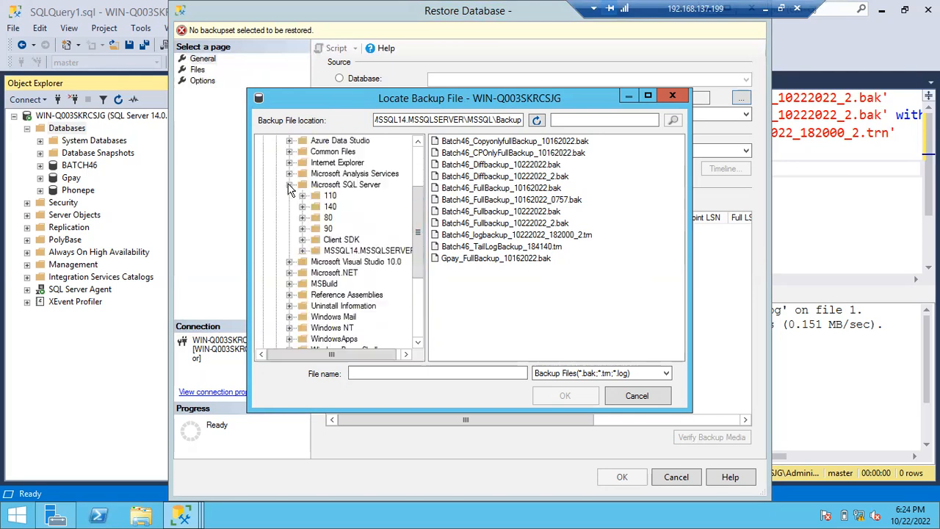
pyautogui.click(303, 250)
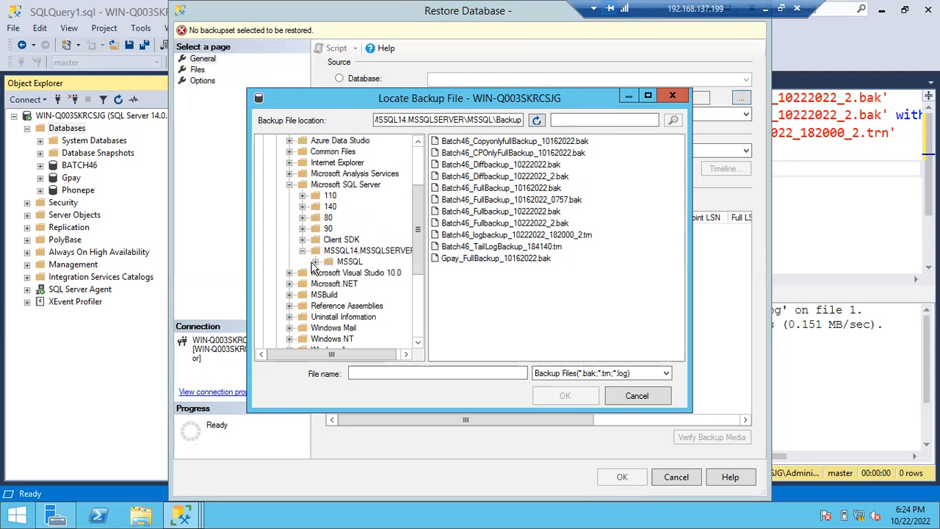
pyautogui.click(315, 262)
pyautogui.click(362, 263)
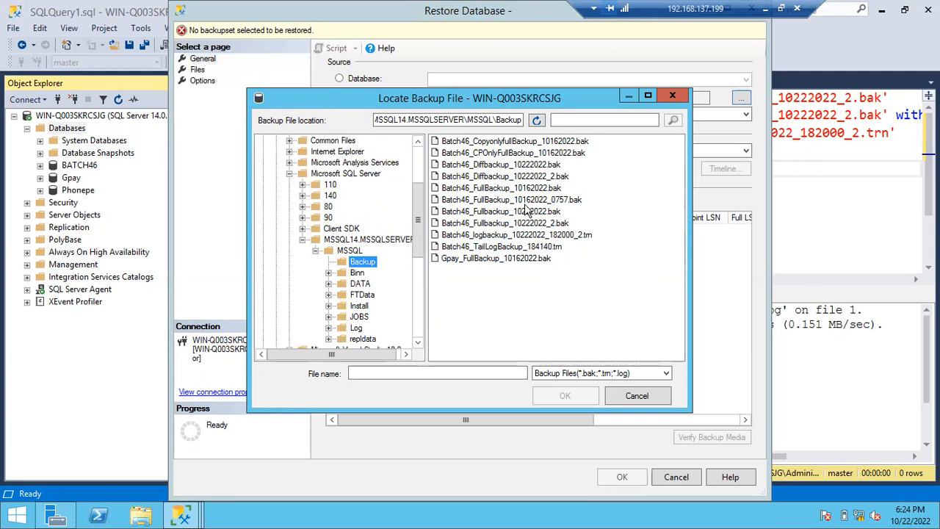
# - Add Batch46_Fullbackup_10222022_2.bak as the backup media and remove it from the media list
pyautogui.click(495, 178)
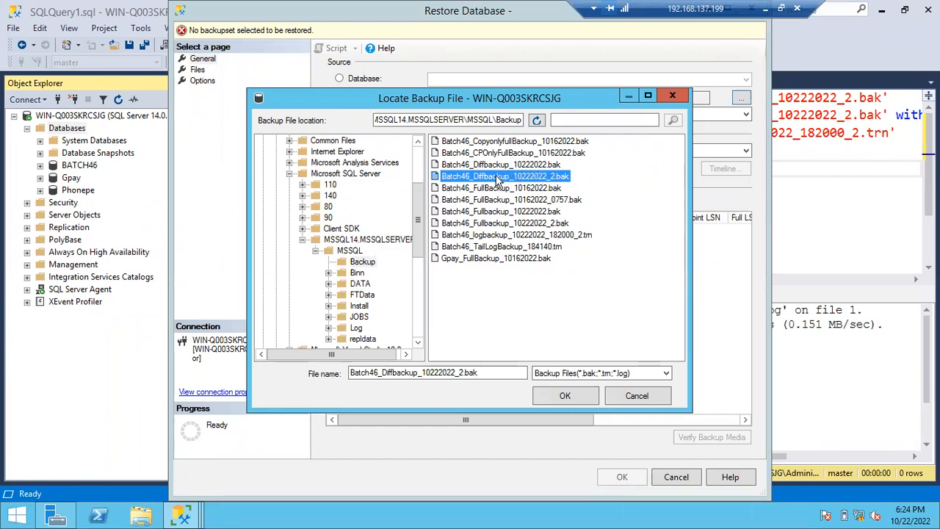
pyautogui.click(505, 235)
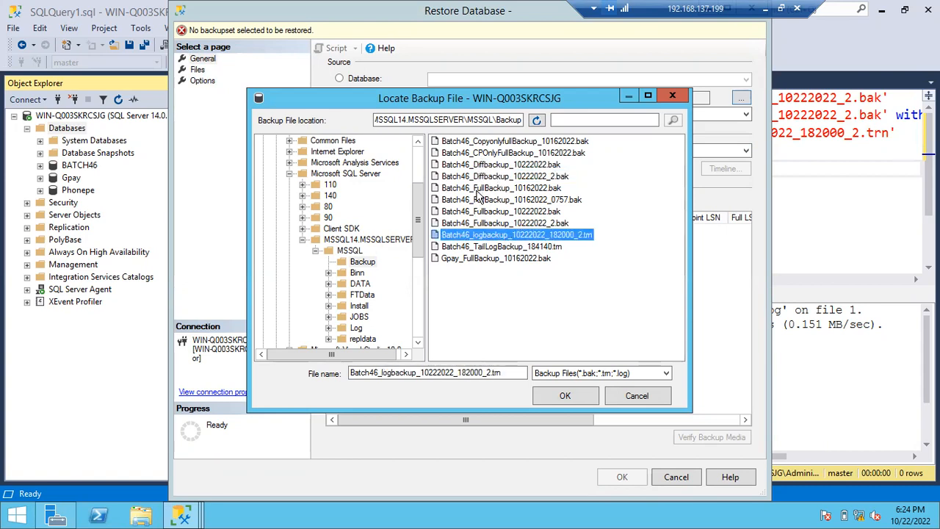
pyautogui.click(477, 188)
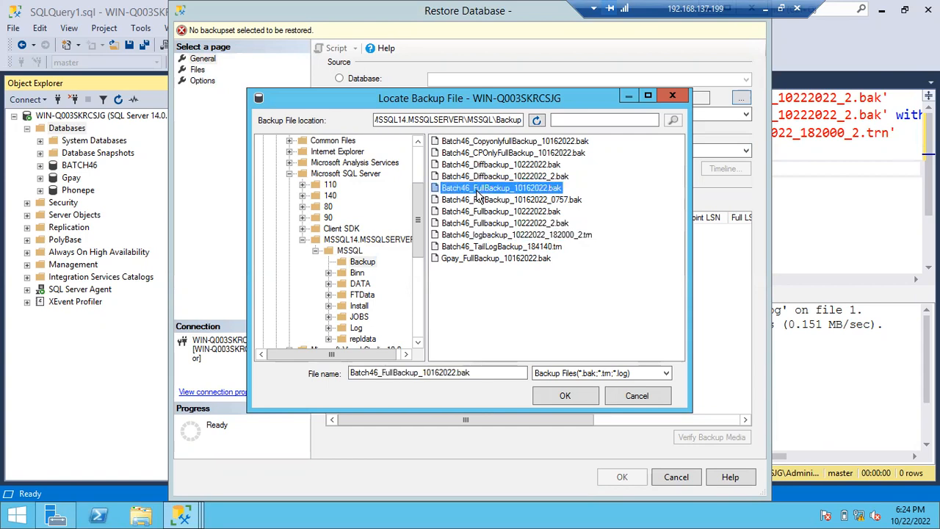
pyautogui.click(477, 201)
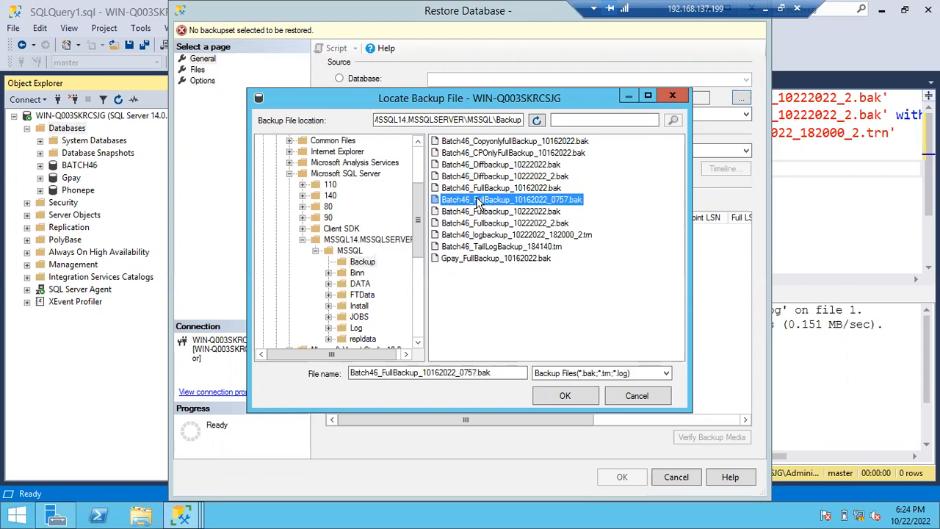
pyautogui.click(488, 226)
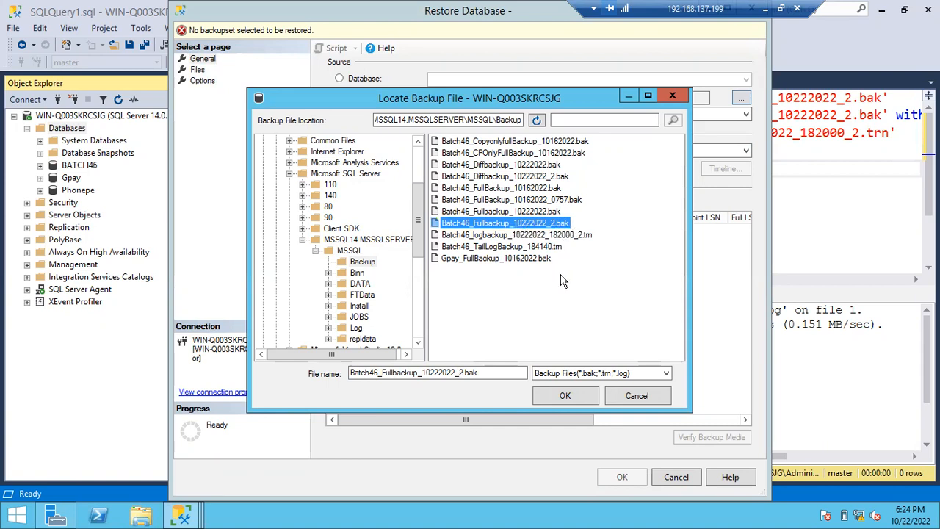
pyautogui.click(565, 396)
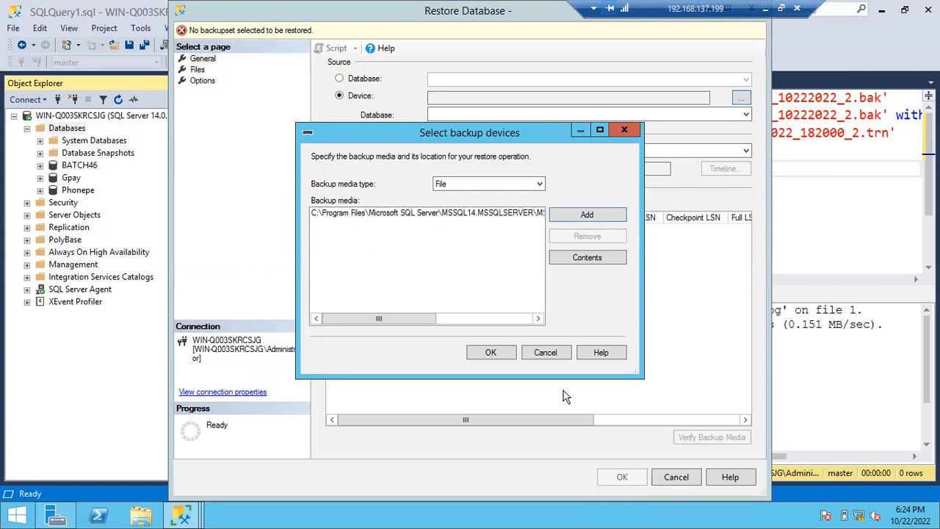
pyautogui.click(500, 212)
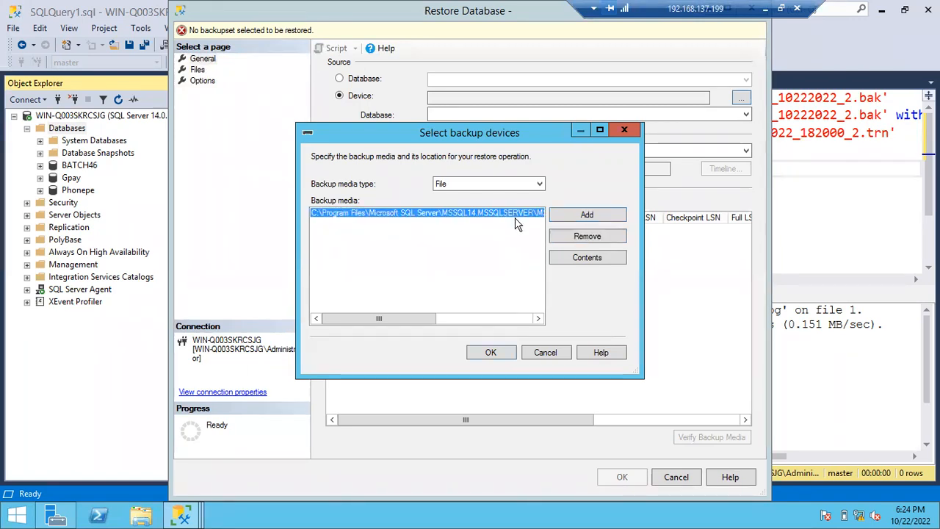
pyautogui.click(562, 236)
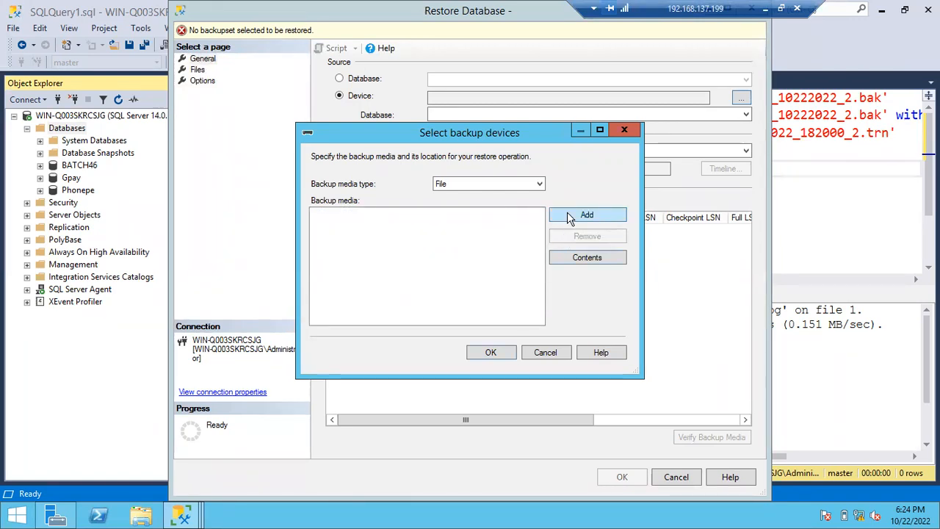
# - Switch to File Explorer and examine the backup files' details in the Backup folder under Program Files, Microsoft SQL Server, MSSQL14.MSSQLSERVER, MSSQL
pyautogui.click(567, 216)
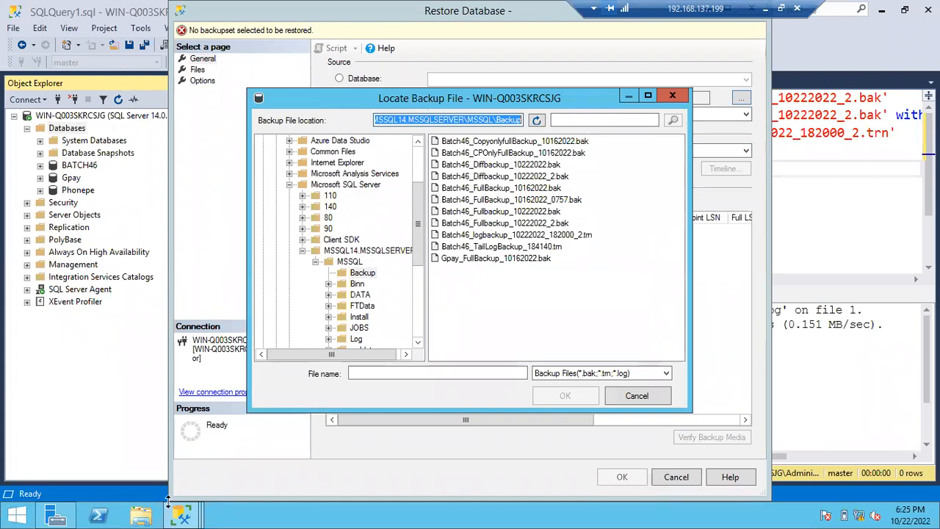
pyautogui.click(139, 515)
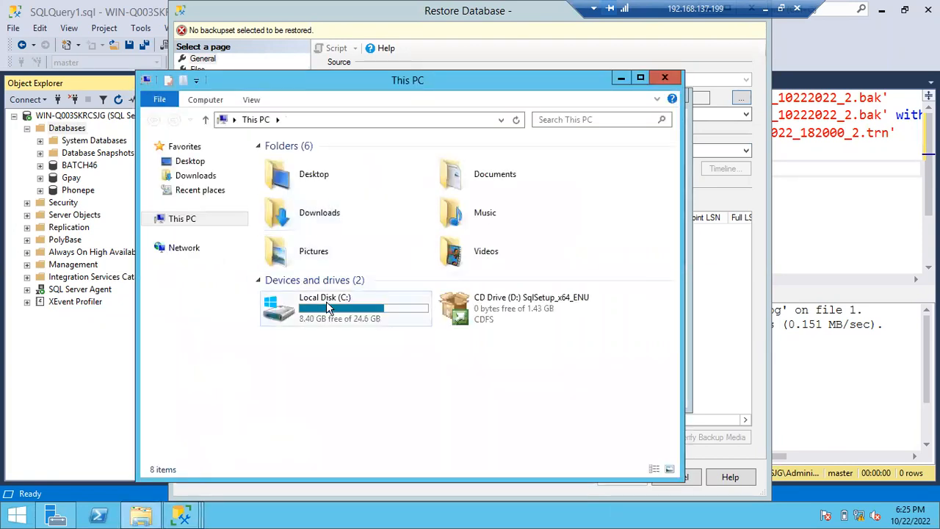
pyautogui.doubleClick(326, 303)
pyautogui.doubleClick(316, 208)
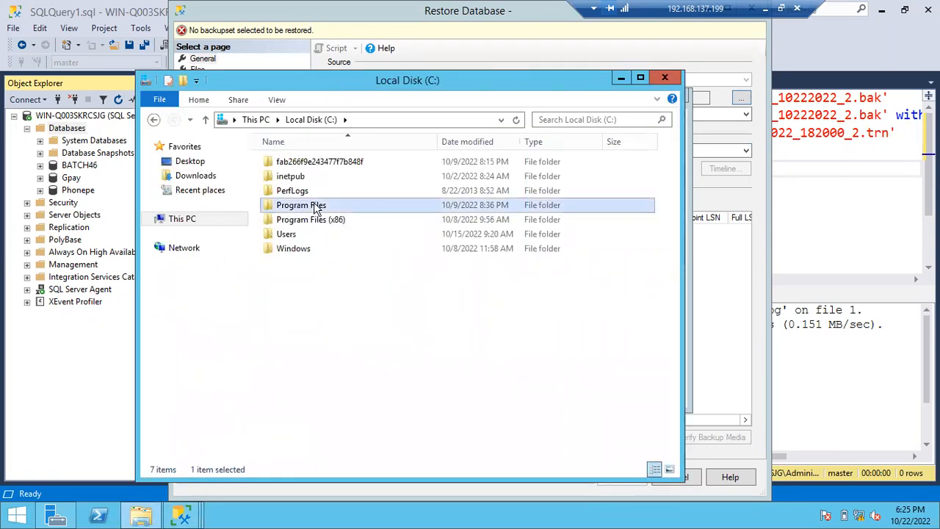
pyautogui.click(349, 233)
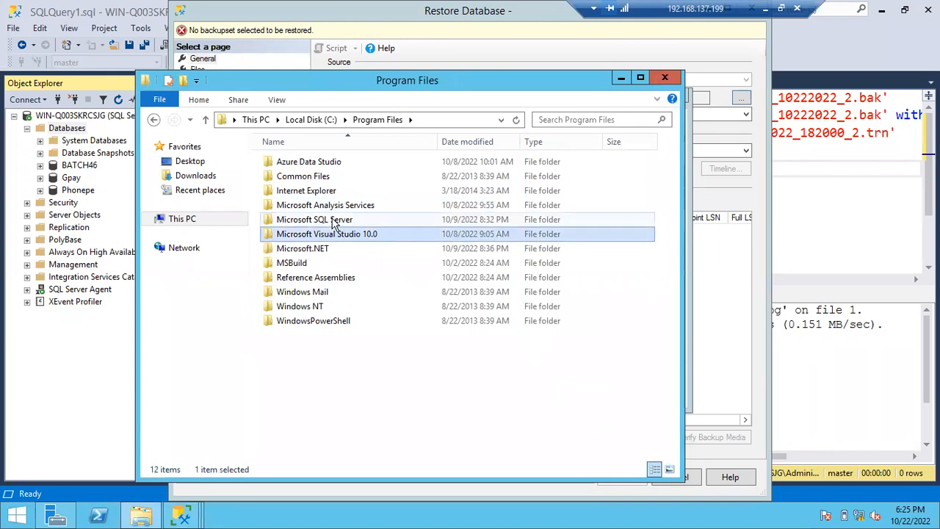
pyautogui.doubleClick(332, 219)
pyautogui.doubleClick(320, 238)
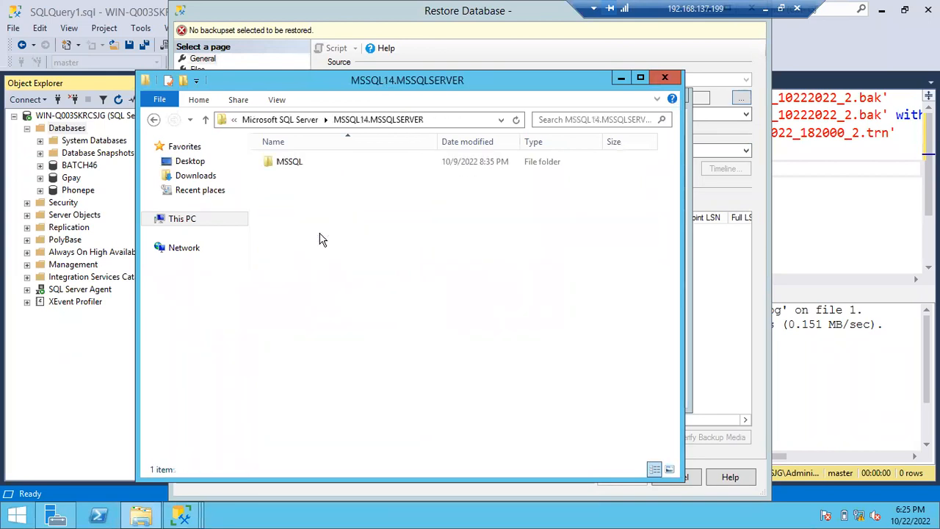
pyautogui.doubleClick(294, 168)
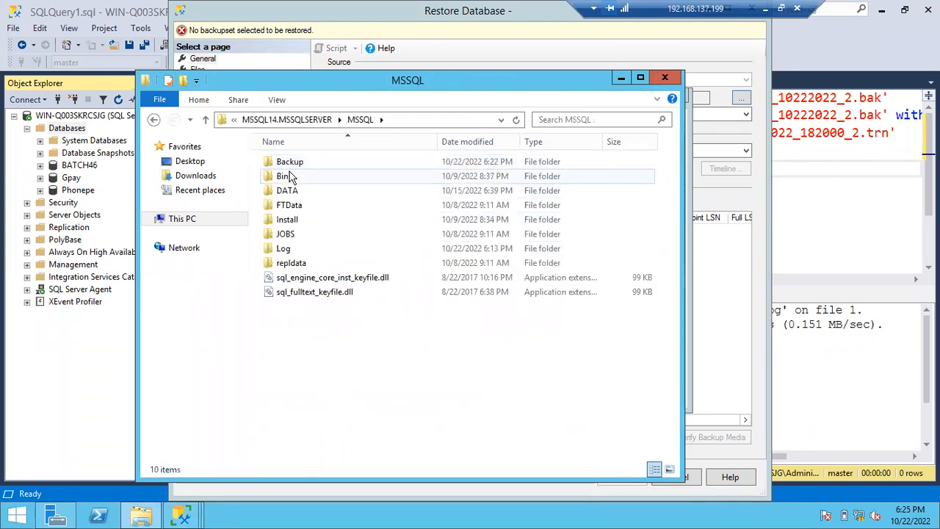
pyautogui.doubleClick(292, 164)
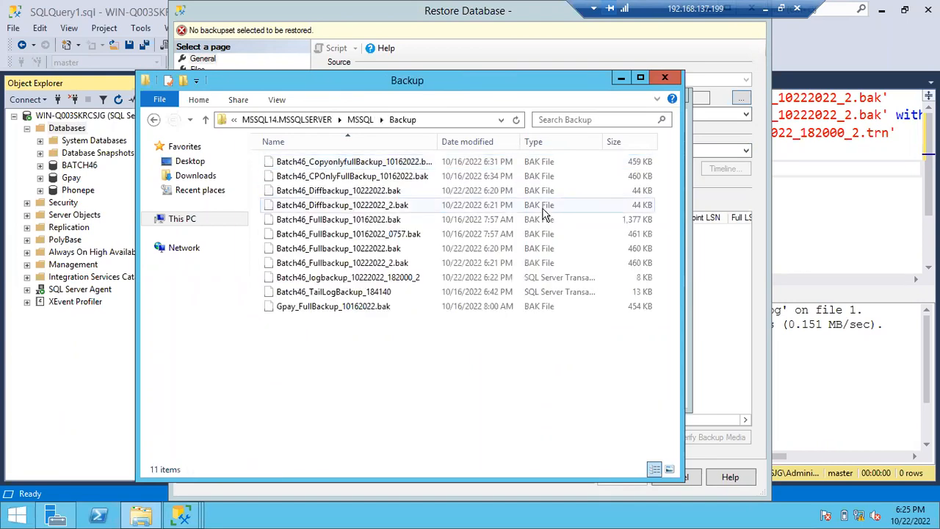
pyautogui.click(329, 222)
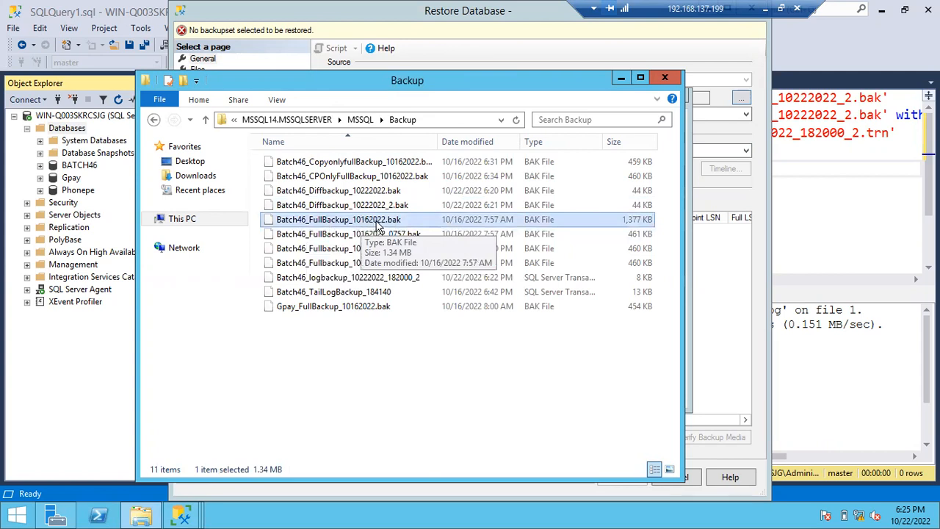
# - Return to the backup file selection and add Batch46_FullBackup_10162022.bak as the backup media
pyautogui.click(619, 79)
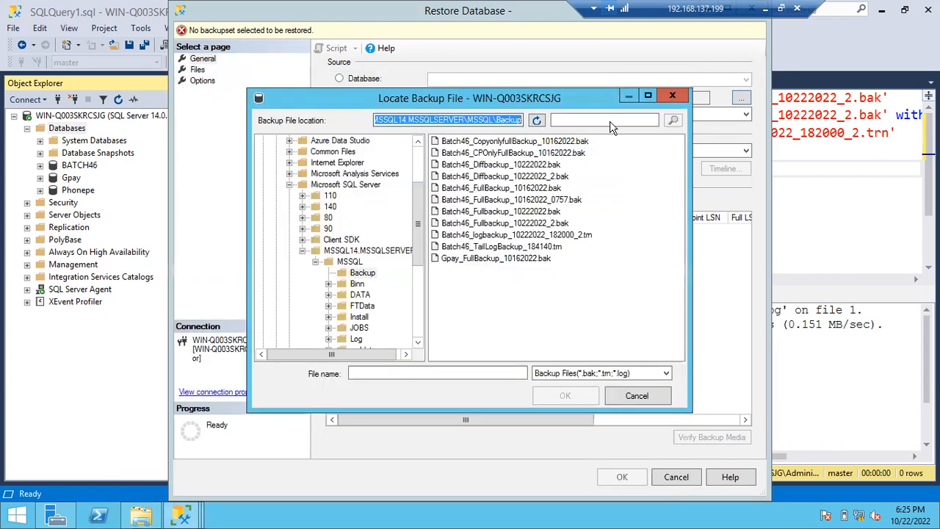
pyautogui.click(534, 189)
pyautogui.doubleClick(489, 189)
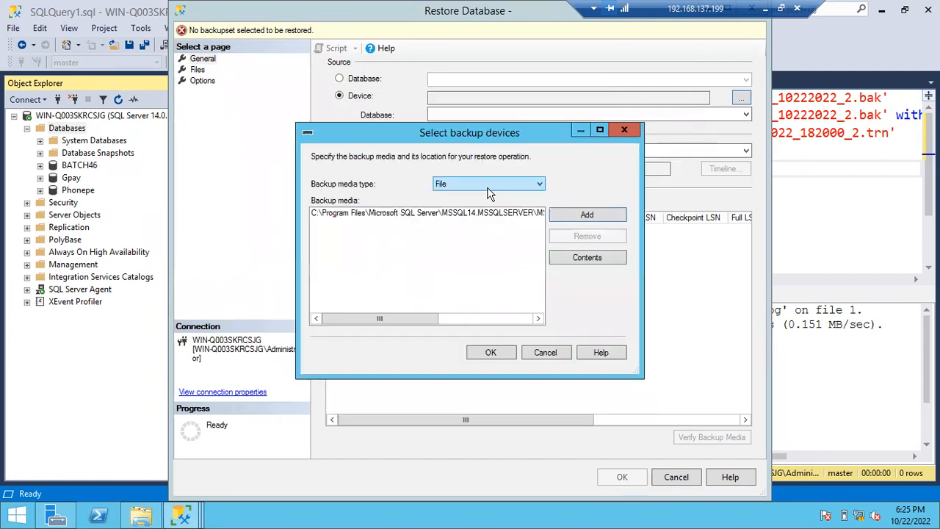
# - Examine the backup sets in the selected Batch46_FullBackup_10162022.bak media, including their full names, positions and start dates
pyautogui.click(496, 214)
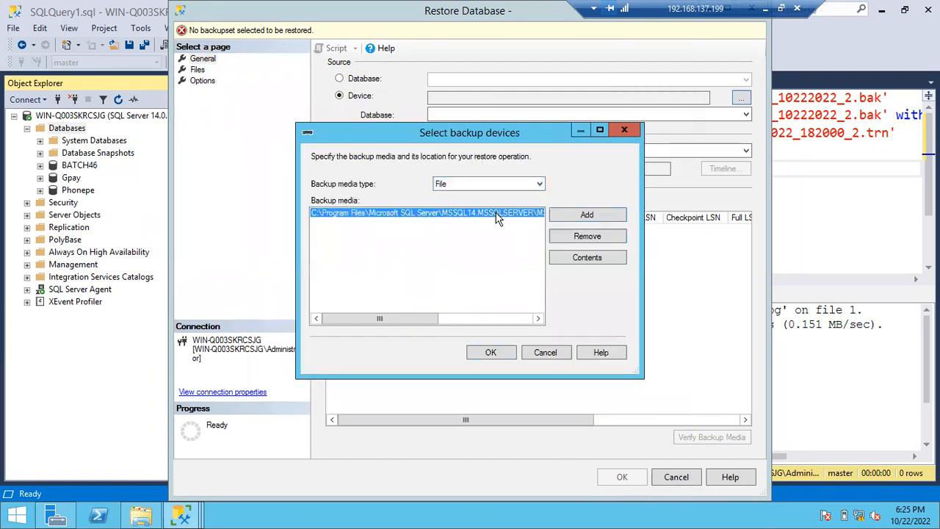
pyautogui.click(566, 257)
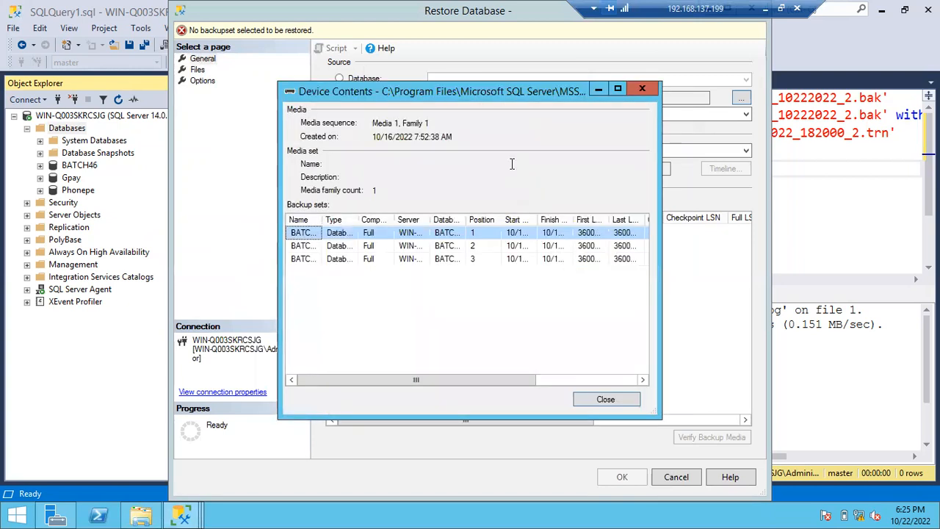
pyautogui.click(618, 90)
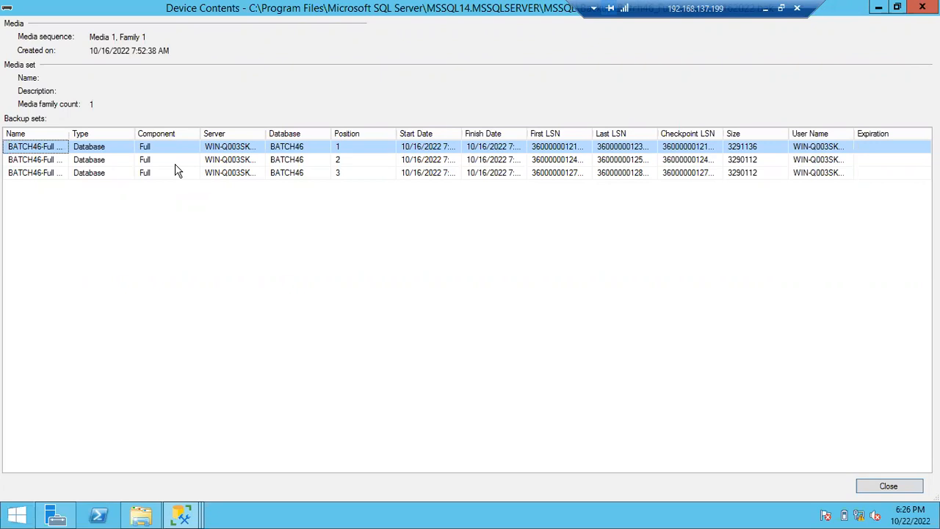
pyautogui.moveTo(68, 131); pyautogui.dragTo(150, 127)
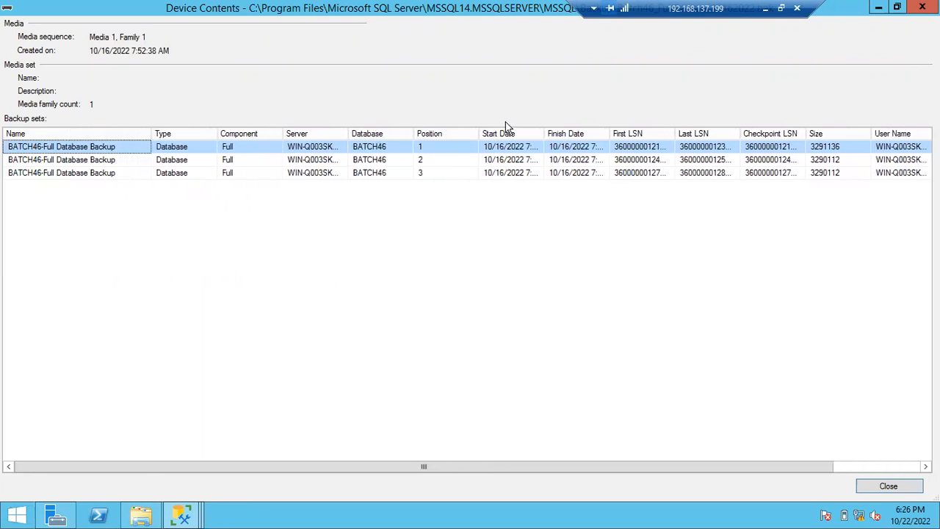
pyautogui.moveTo(545, 131); pyautogui.dragTo(601, 133)
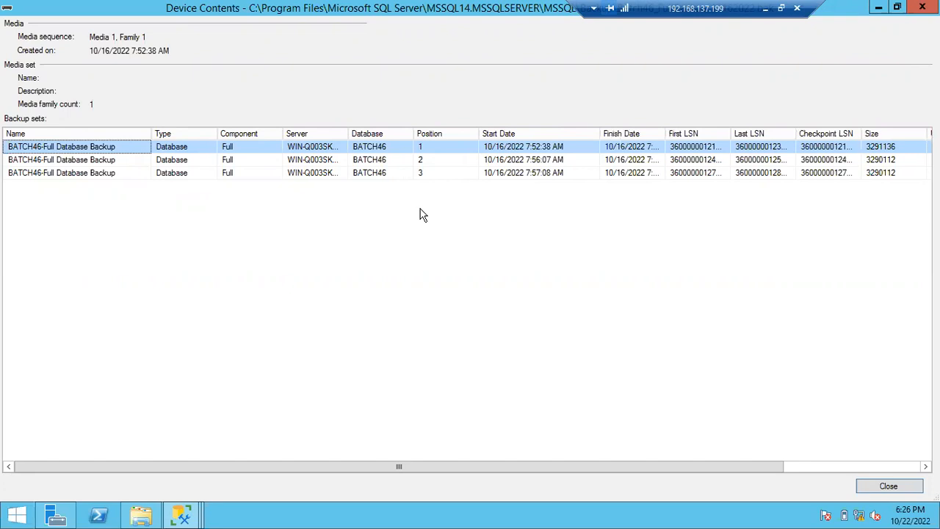
pyautogui.click(207, 147)
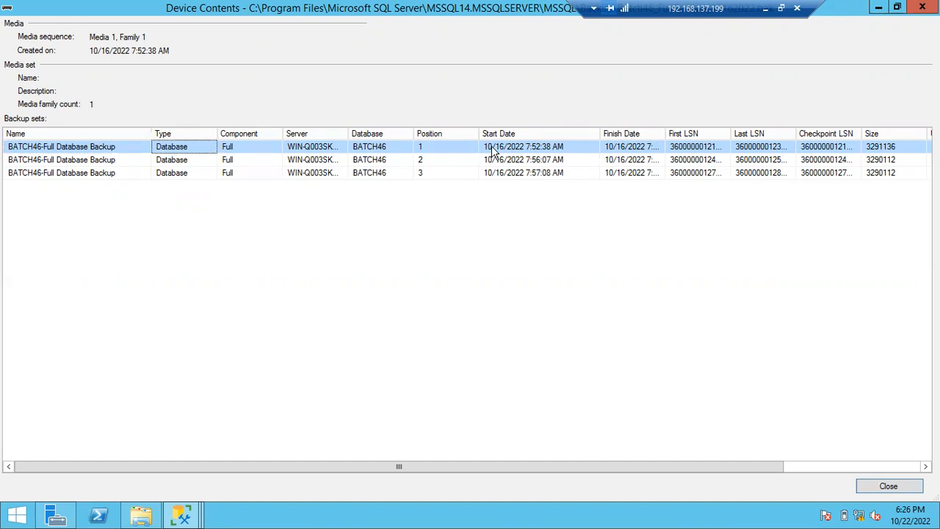
pyautogui.click(122, 160)
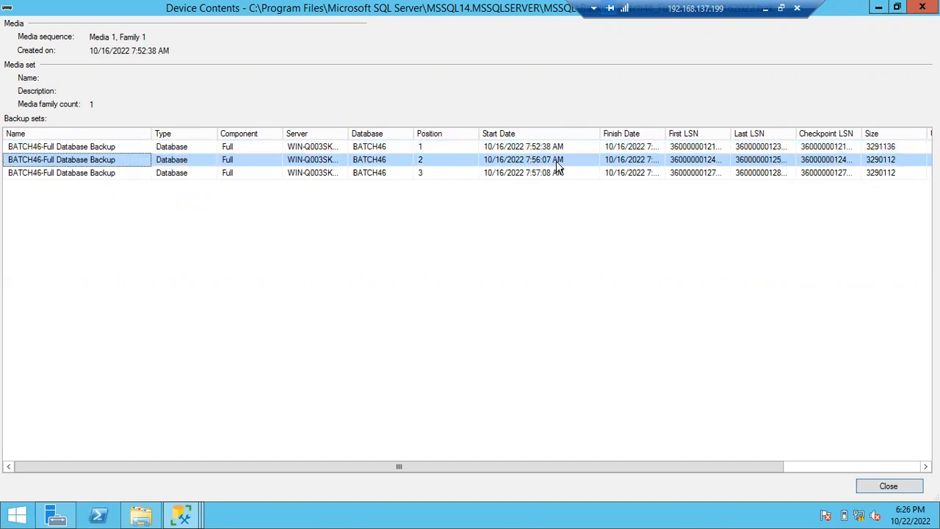
pyautogui.click(174, 173)
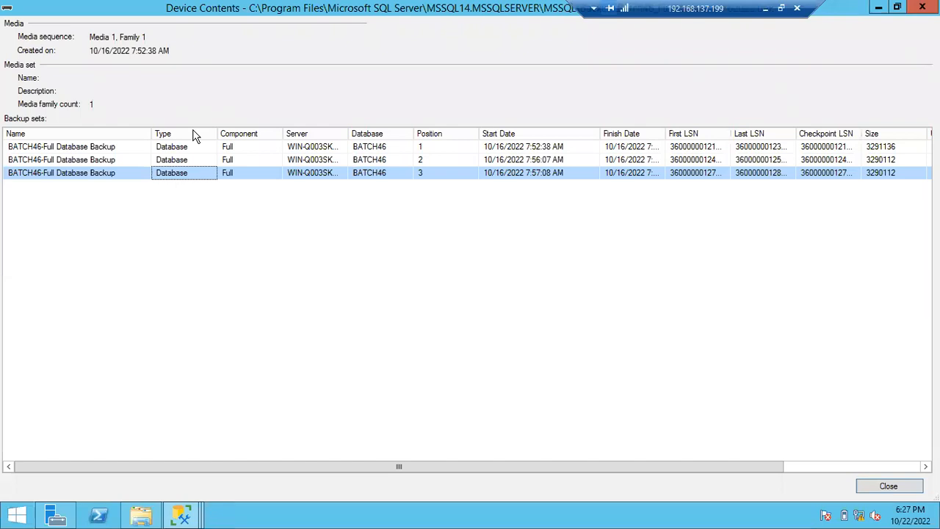
pyautogui.click(887, 486)
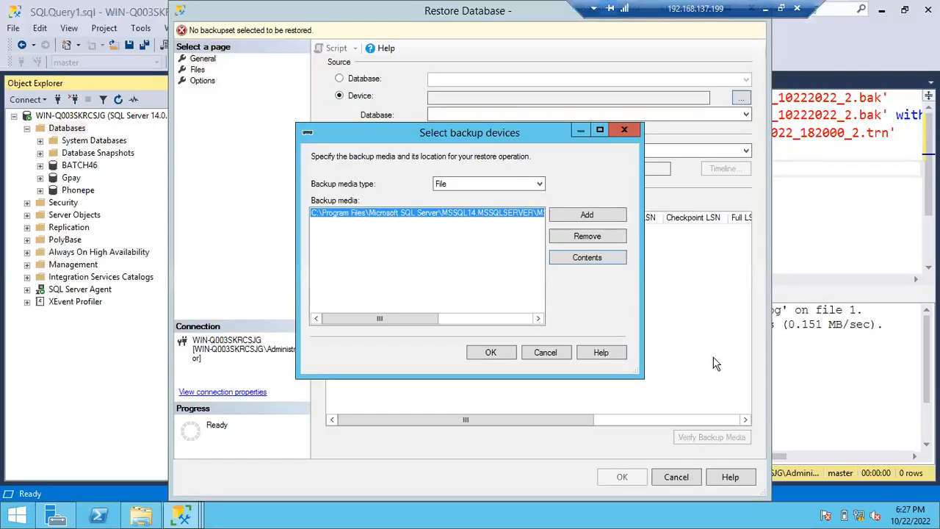
# - Replace the listed backup media with Batch46_Fullbackup_10222022_2.bak and load its full backup set into the restore plan
pyautogui.click(573, 236)
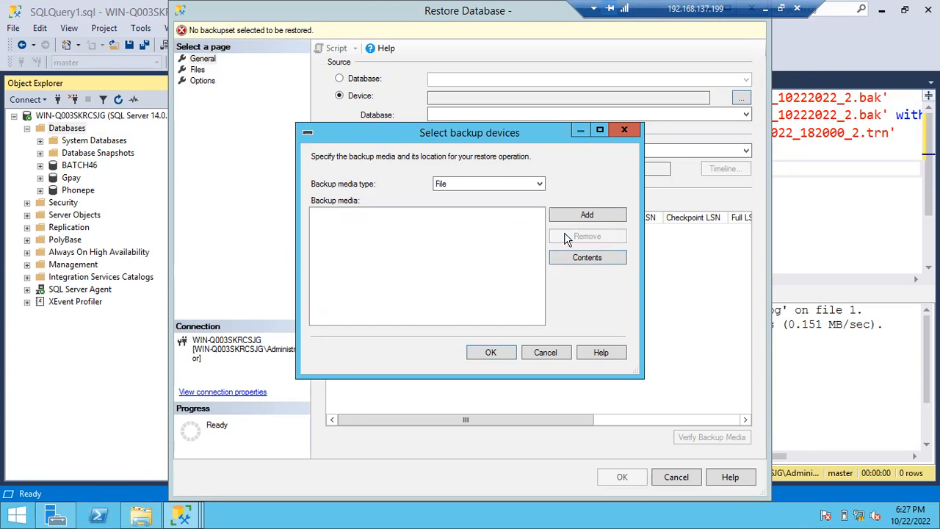
pyautogui.click(576, 216)
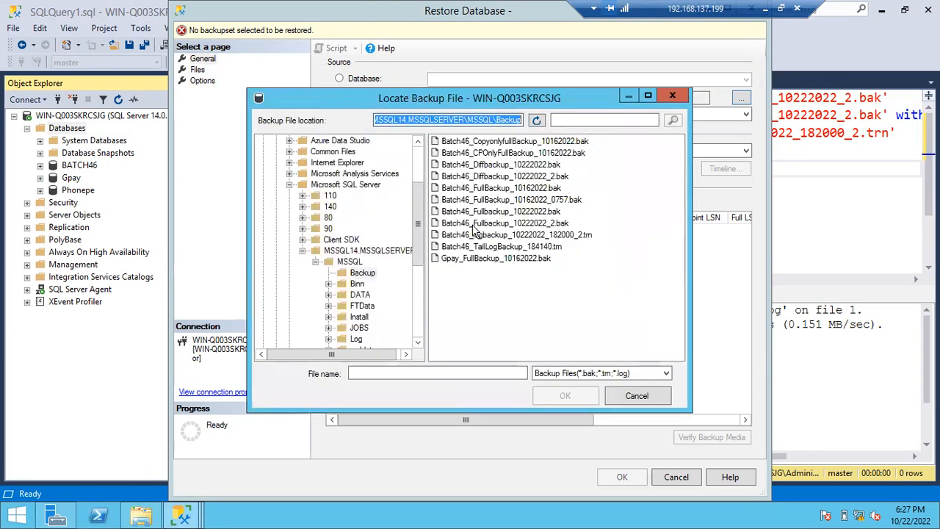
pyautogui.doubleClick(519, 224)
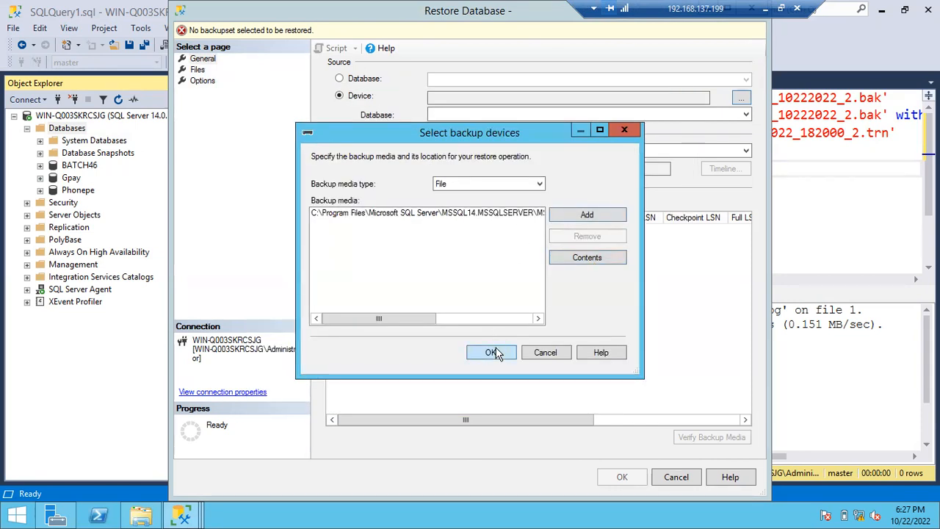
pyautogui.click(491, 353)
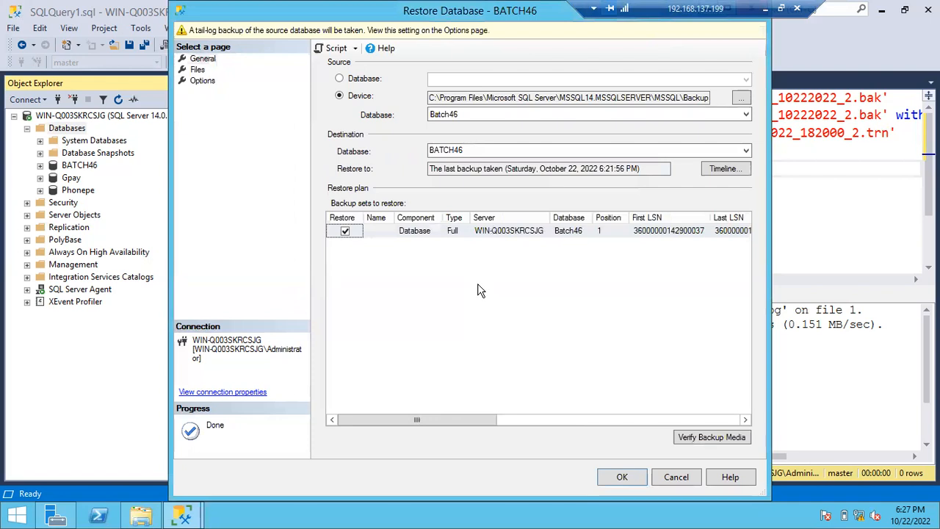
pyautogui.click(406, 232)
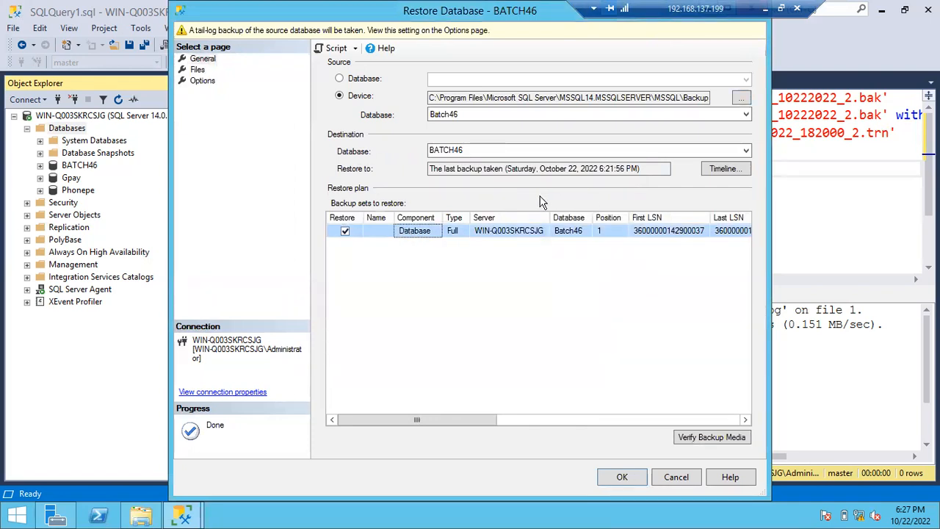
# - Examine the contents of the chosen source backup device, including the backup set's full start date, and leave the device selection unchanged
pyautogui.click(741, 97)
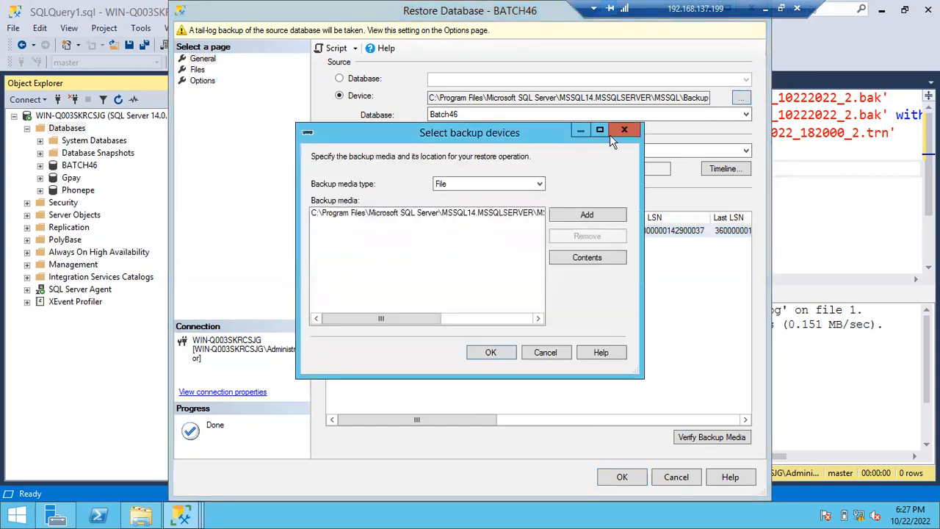
pyautogui.click(495, 214)
pyautogui.click(585, 259)
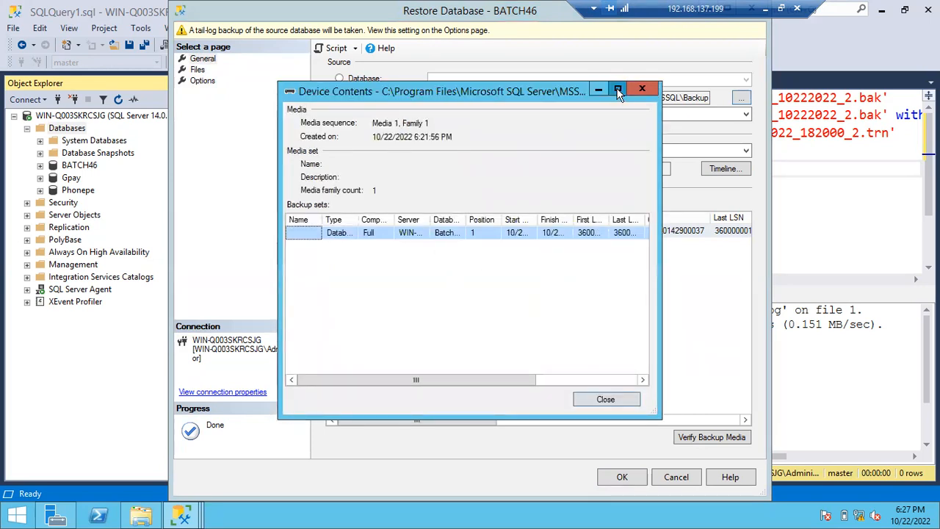
pyautogui.click(618, 90)
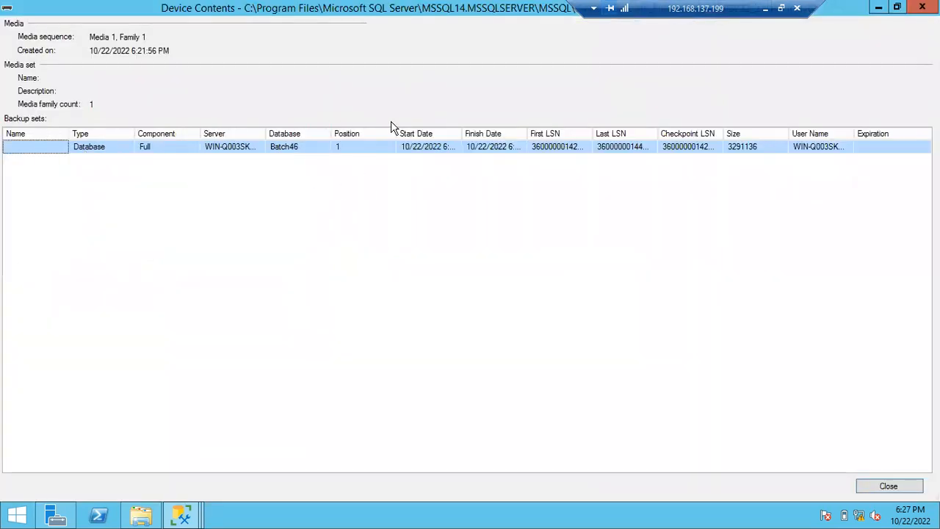
pyautogui.moveTo(461, 133); pyautogui.dragTo(545, 133)
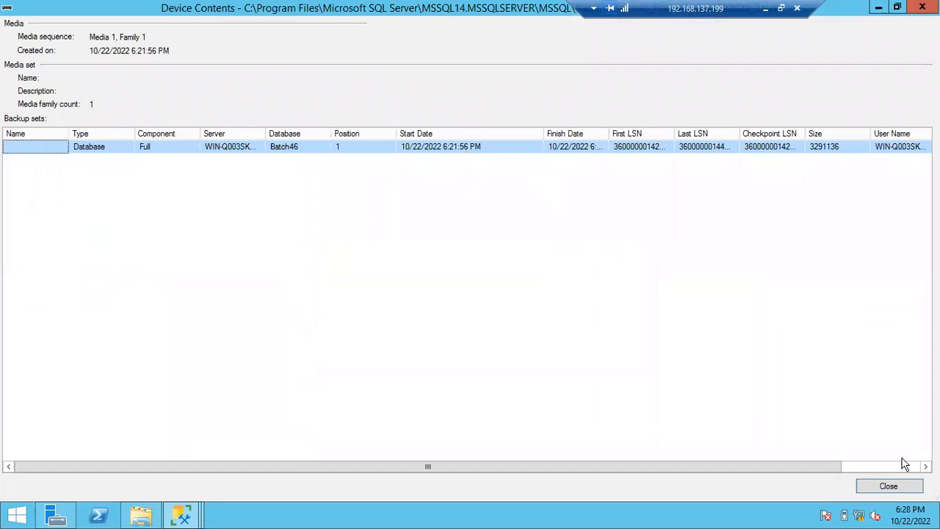
pyautogui.click(888, 487)
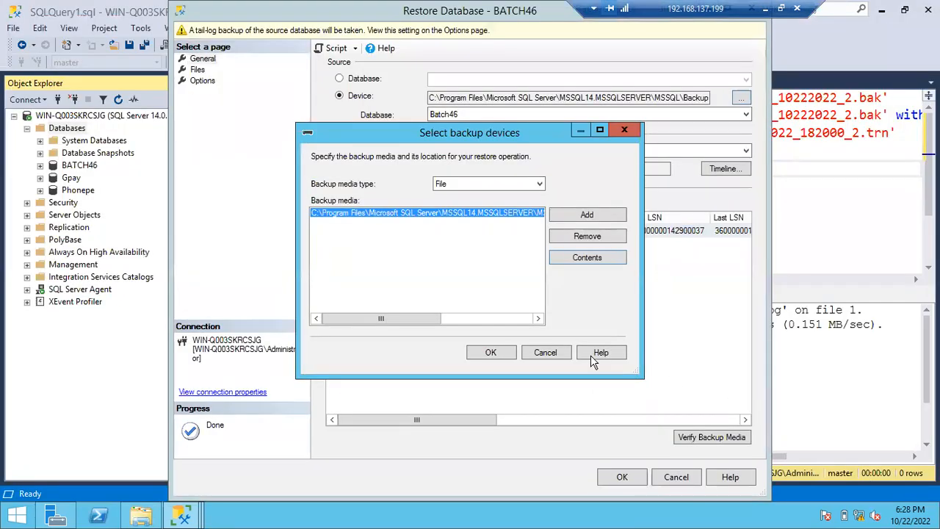
pyautogui.click(555, 353)
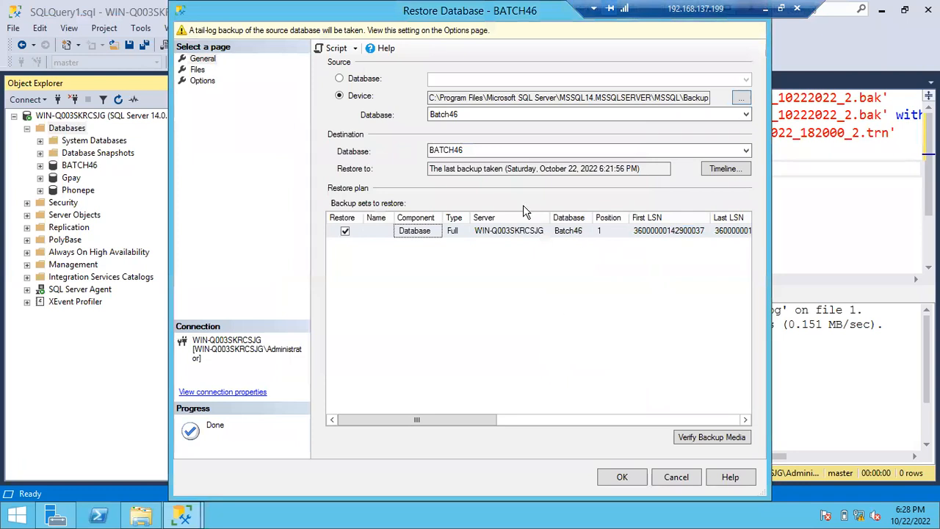
# - Exclude the full backup set from the restore plan, include it again, and review the Restore to date and time
pyautogui.click(343, 232)
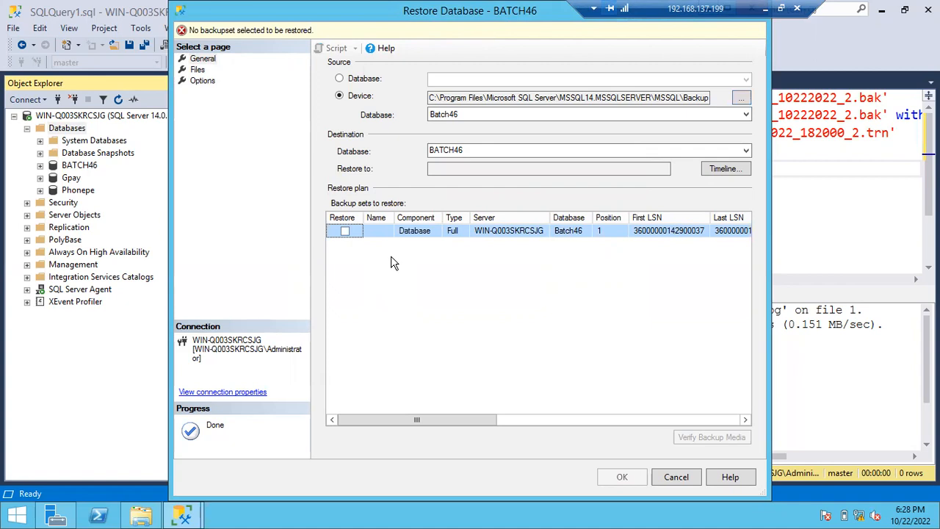
pyautogui.click(345, 232)
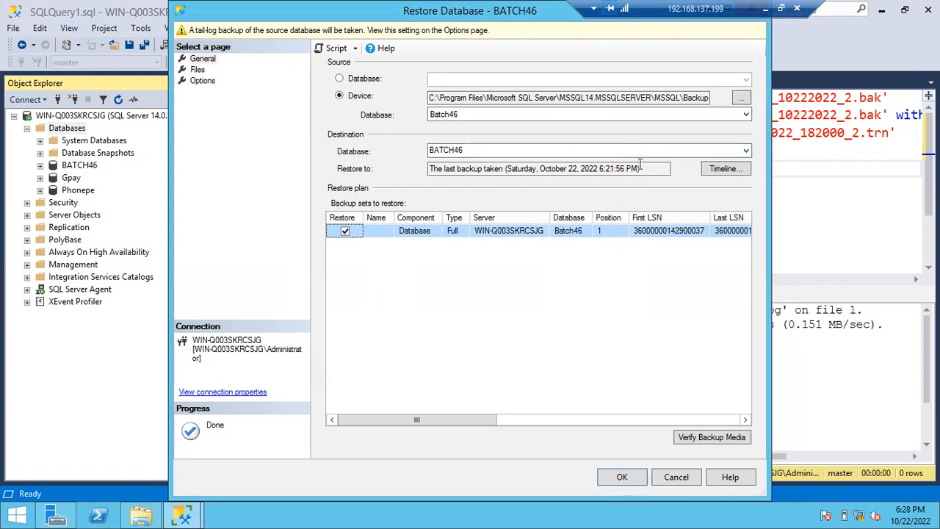
pyautogui.moveTo(644, 167); pyautogui.dragTo(424, 171)
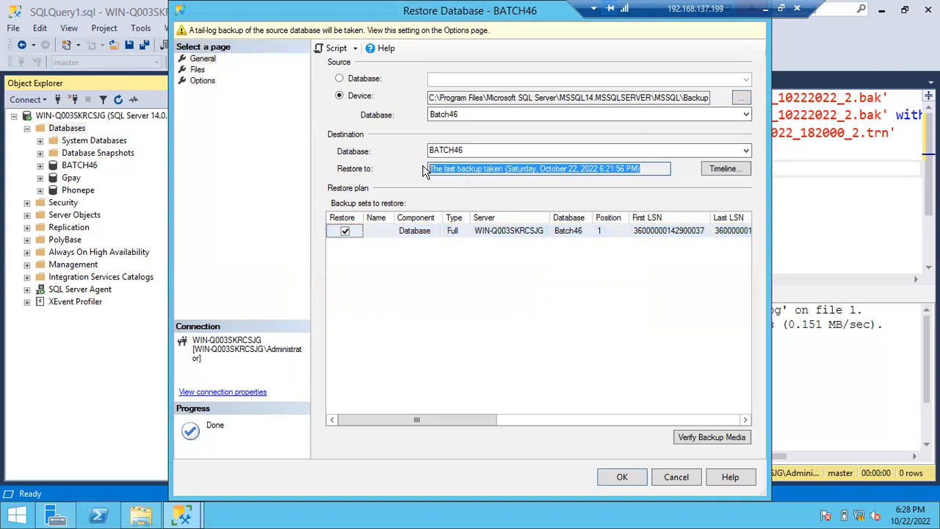
pyautogui.click(600, 169)
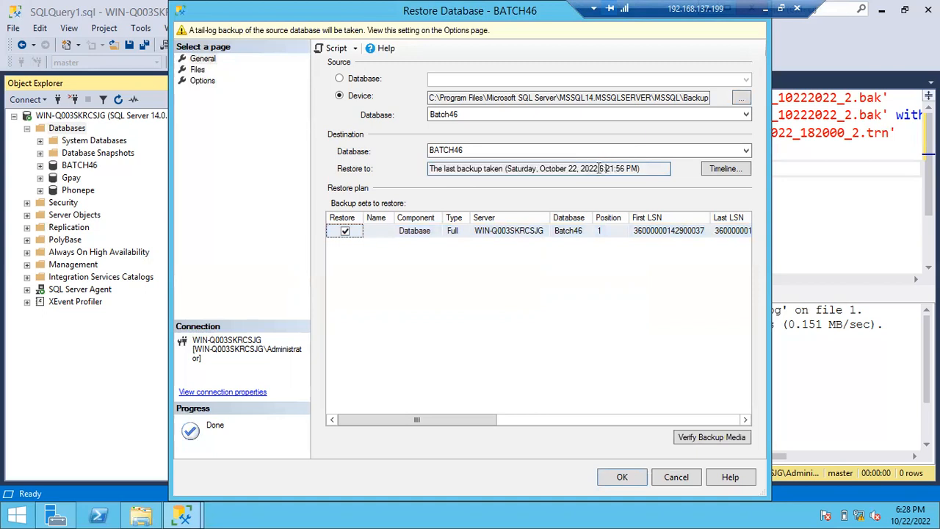
pyautogui.moveTo(601, 168); pyautogui.dragTo(644, 168)
pyautogui.click(630, 166)
# - View the Batch46 backup timeline with the Specific date and time option, and cancel out of it
pyautogui.click(724, 169)
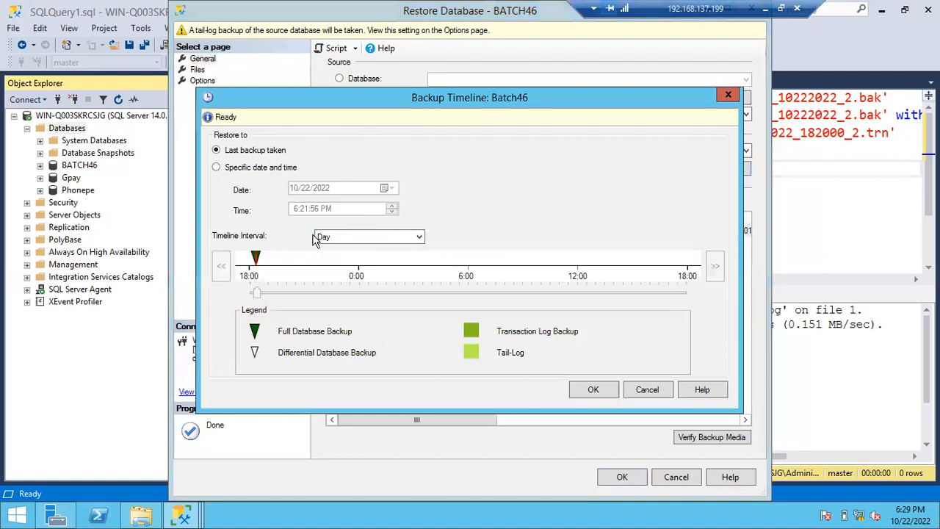
pyautogui.click(221, 168)
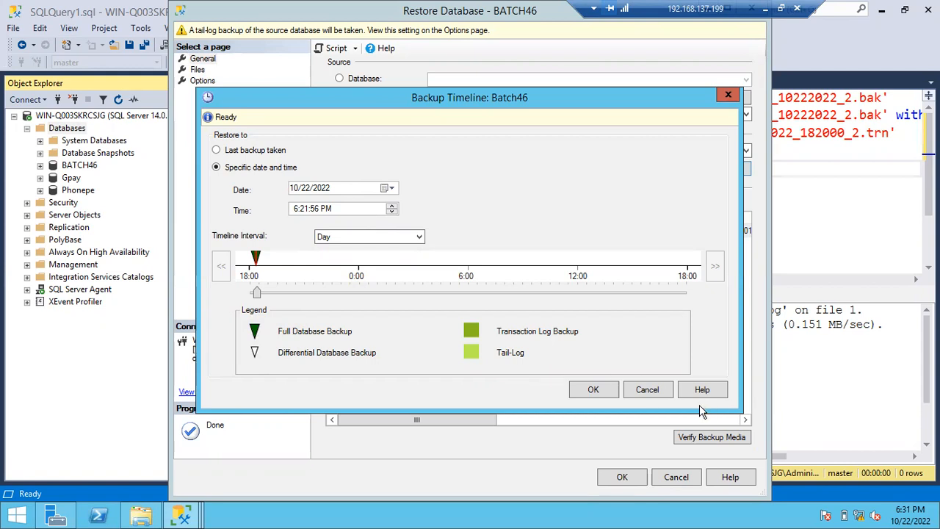
pyautogui.click(647, 391)
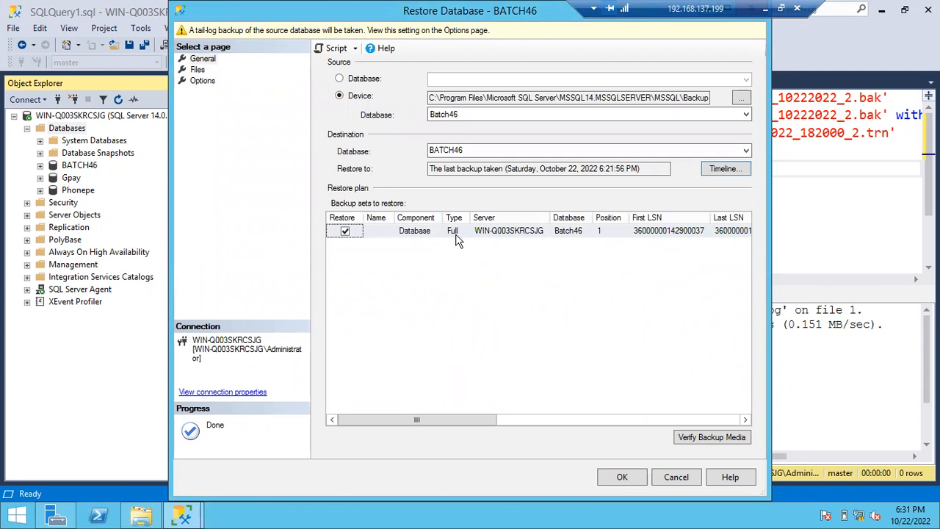
# - Examine the restore file settings in a maximized window, showing the full original and Restore As paths of the data and log files
pyautogui.click(195, 70)
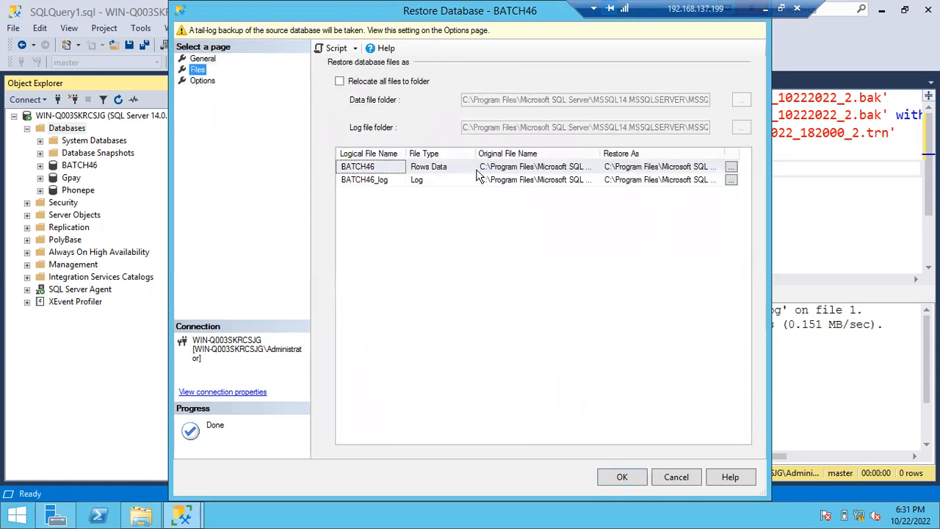
pyautogui.doubleClick(535, 26)
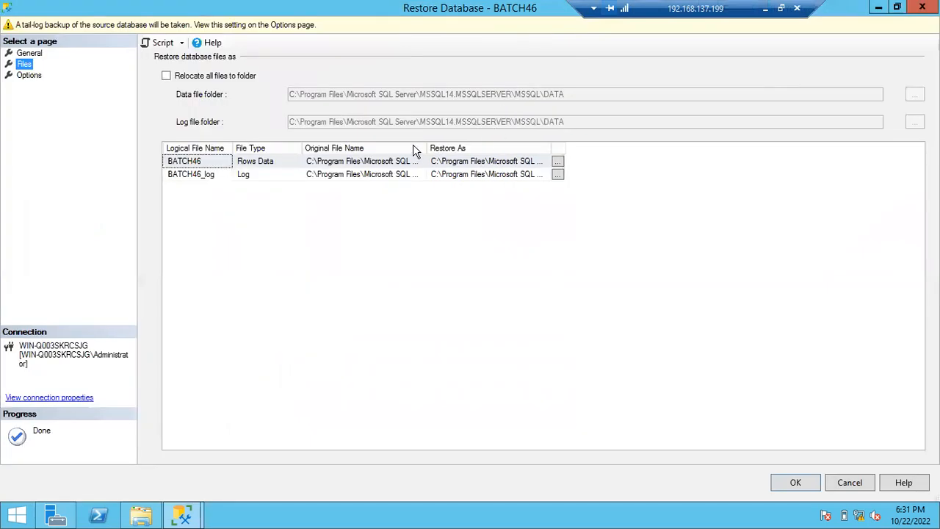
pyautogui.moveTo(426, 144); pyautogui.dragTo(576, 148)
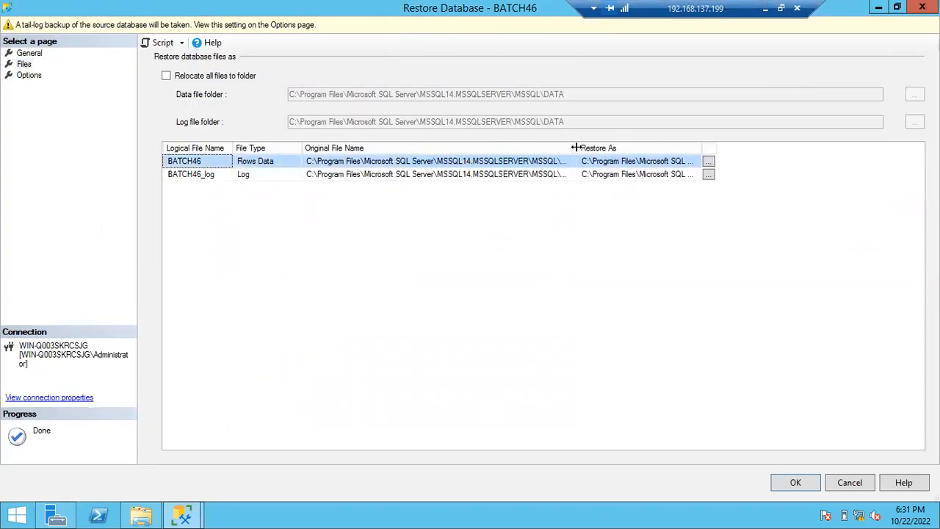
pyautogui.doubleClick(700, 148)
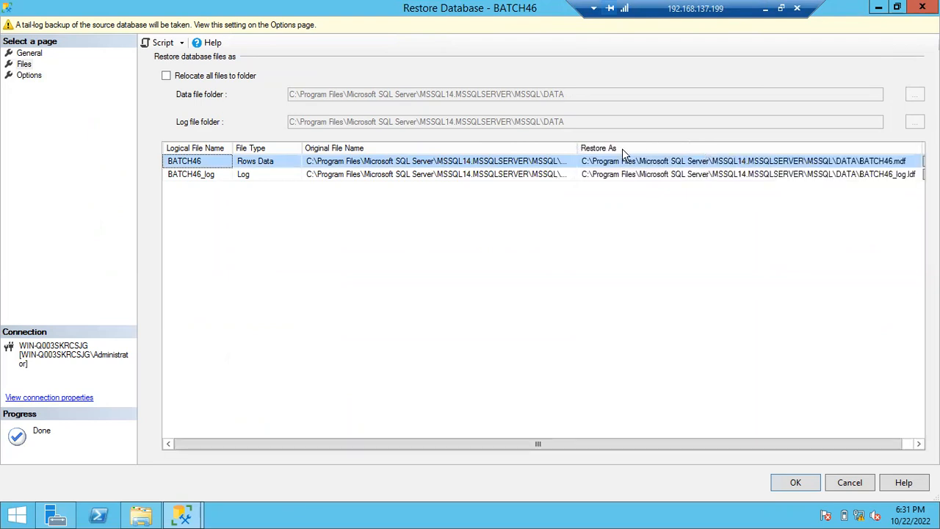
pyautogui.doubleClick(576, 147)
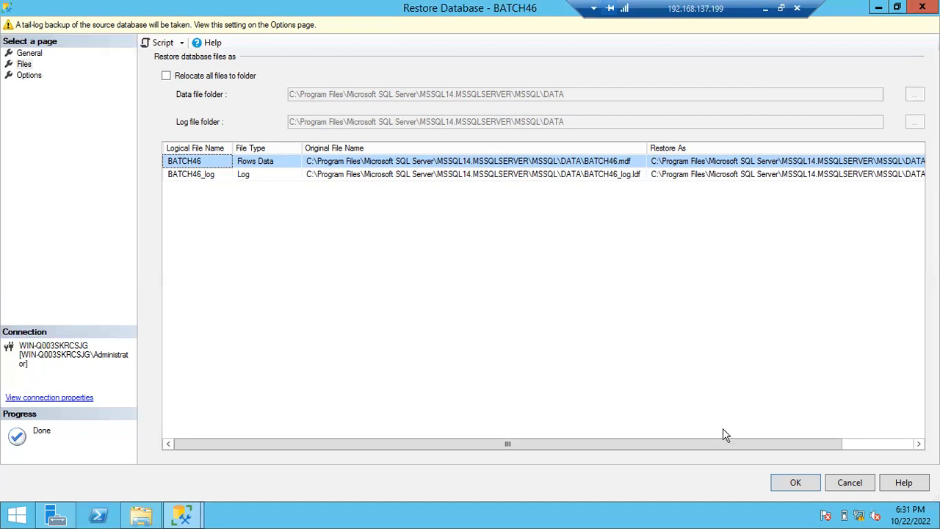
pyautogui.moveTo(720, 443); pyautogui.dragTo(790, 448)
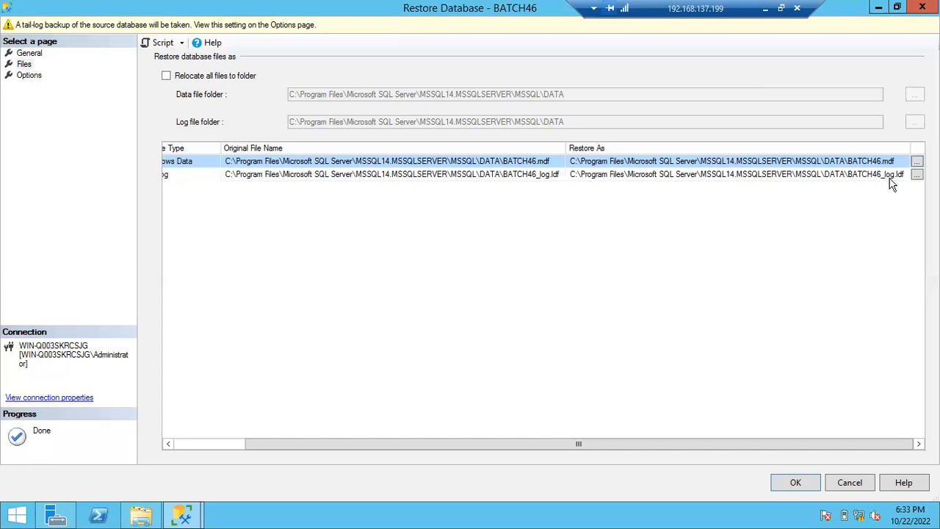
# - Switch to File Explorer and show the contents of the instance's MSSQL\DATA folder
pyautogui.click(143, 515)
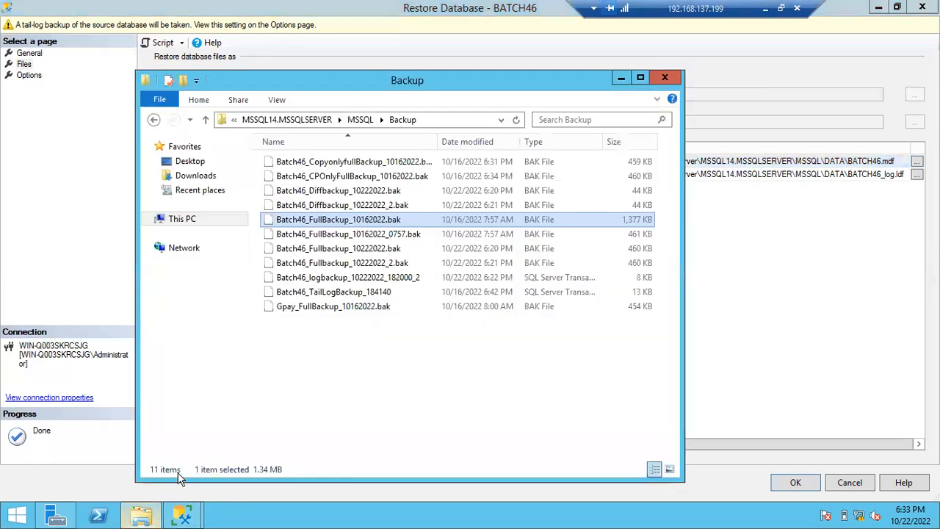
pyautogui.click(359, 119)
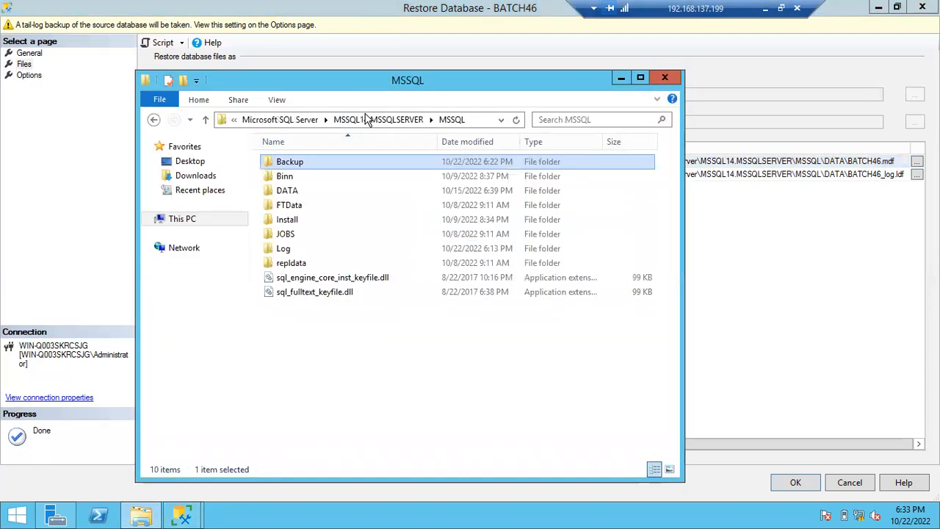
pyautogui.doubleClick(302, 191)
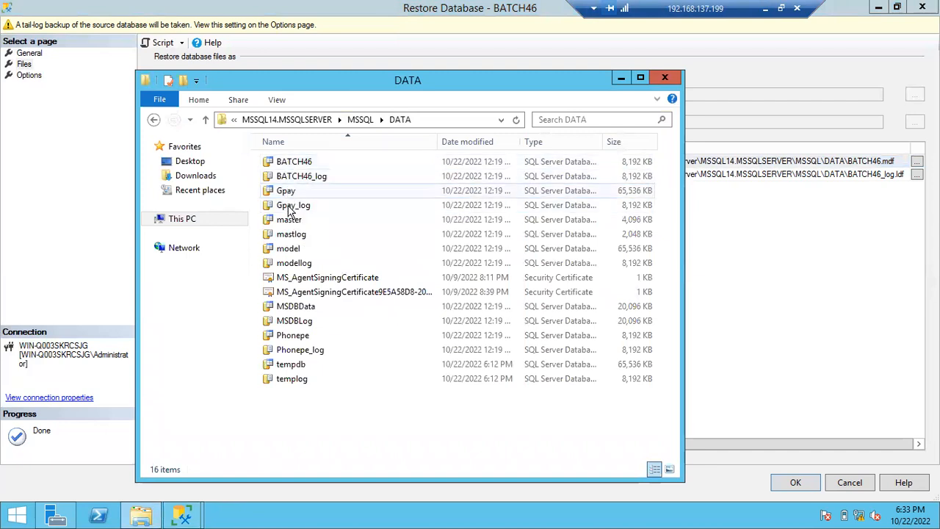
# - Try to delete the BATCH46 data and BATCH46_log files from the DATA folder, cancel, and return to the Restore Database window
pyautogui.click(291, 164)
pyautogui.hotkey('shift', 'Down')
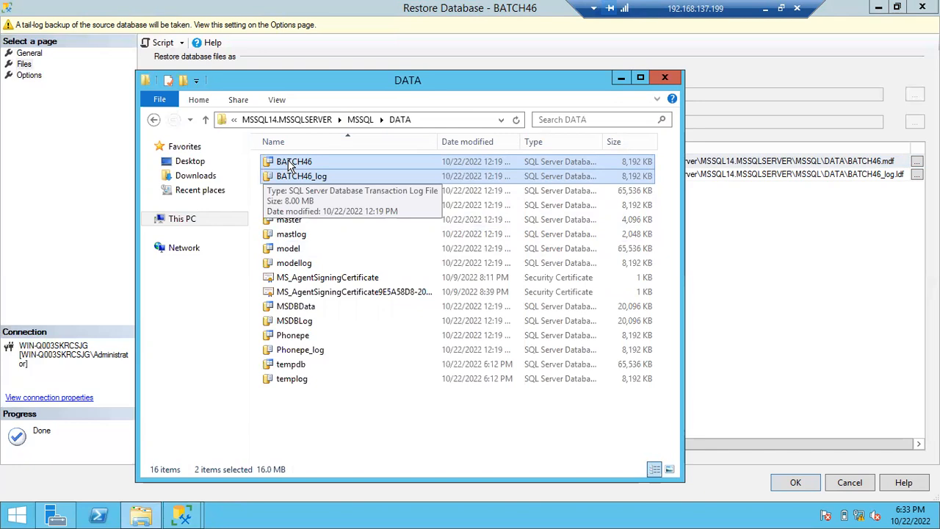
pyautogui.press('Delete')
pyautogui.click(234, 227)
pyautogui.click(234, 227)
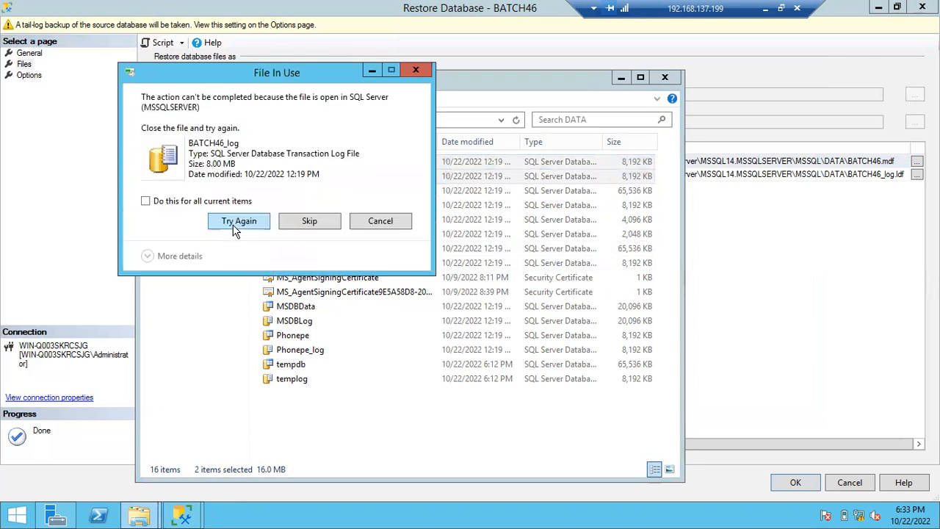
pyautogui.click(235, 224)
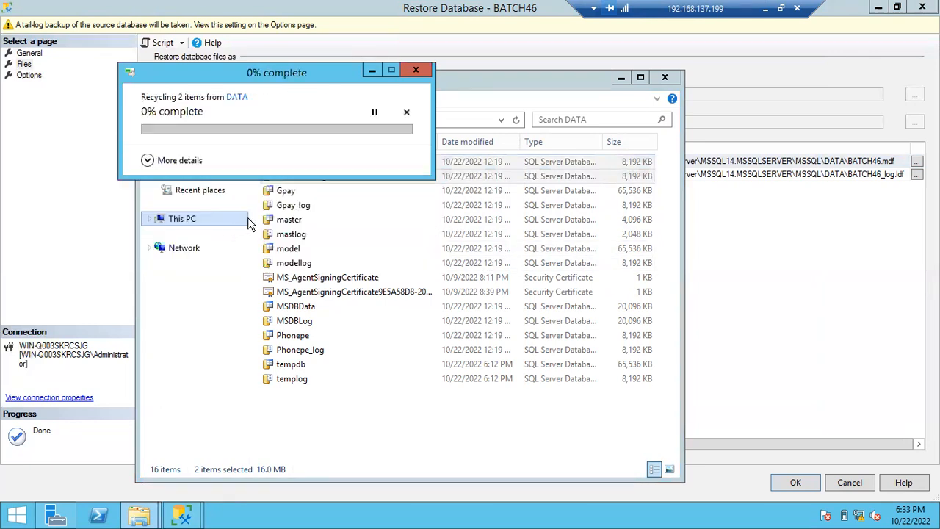
pyautogui.click(415, 72)
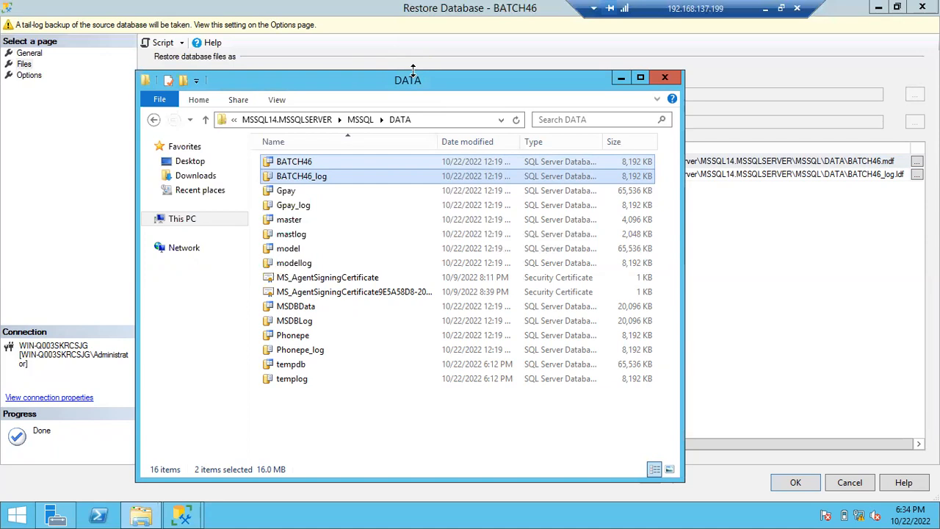
pyautogui.click(622, 79)
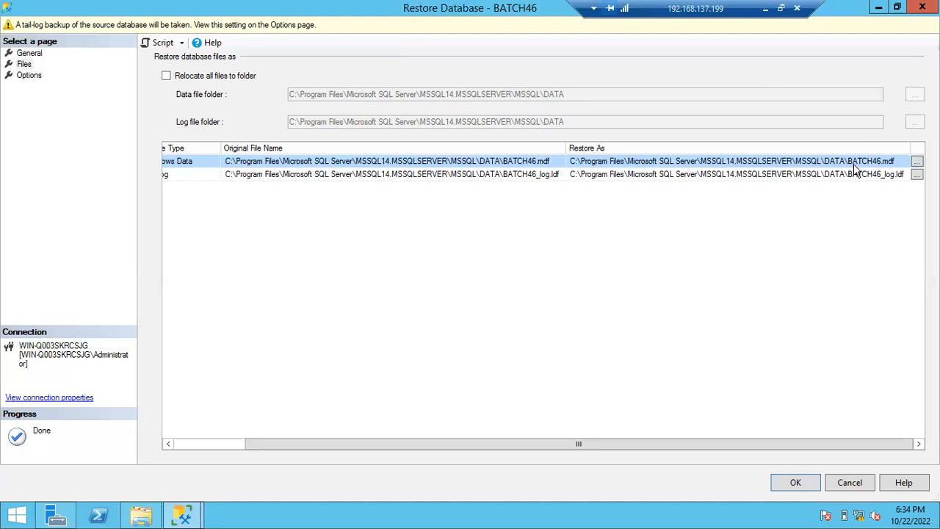
# - Turn Overwrite the existing database (WITH REPLACE) on in the restore options, compare with the general restore settings, and leave it off
pyautogui.click(28, 77)
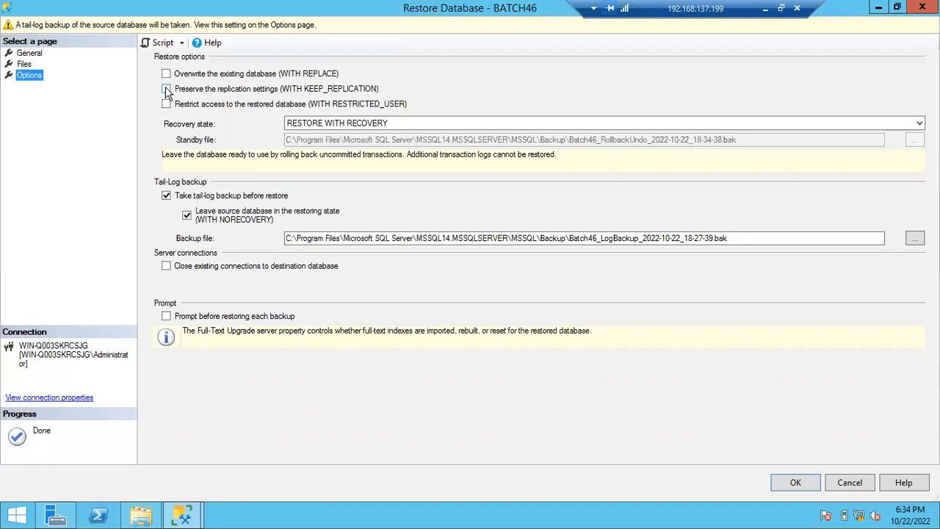
pyautogui.click(166, 73)
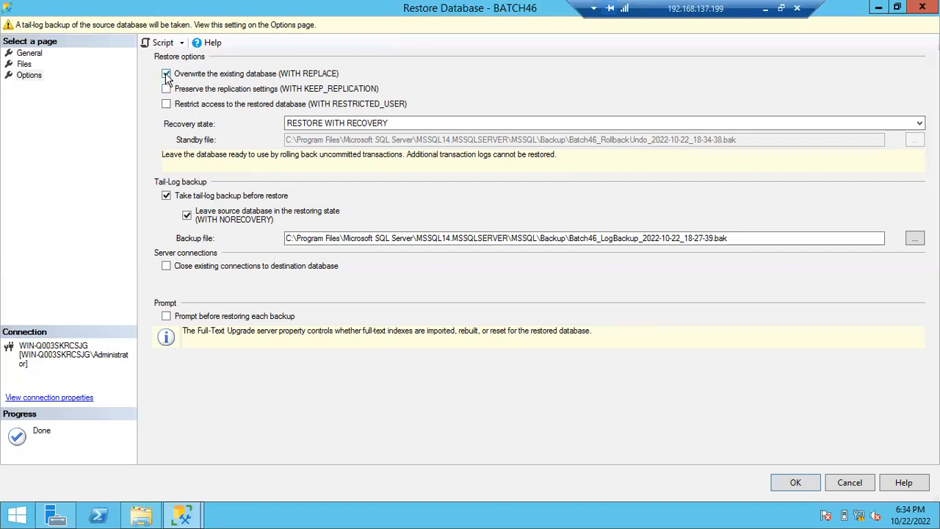
pyautogui.click(29, 53)
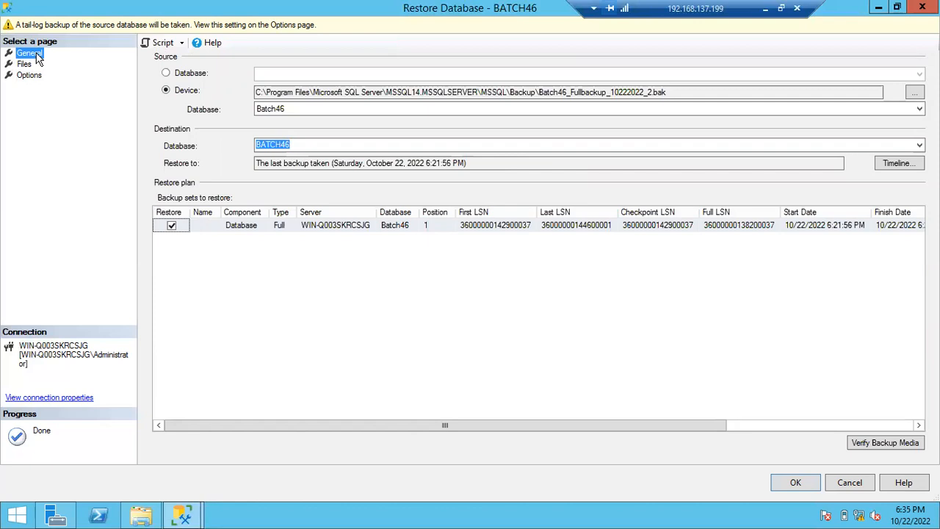
pyautogui.click(30, 75)
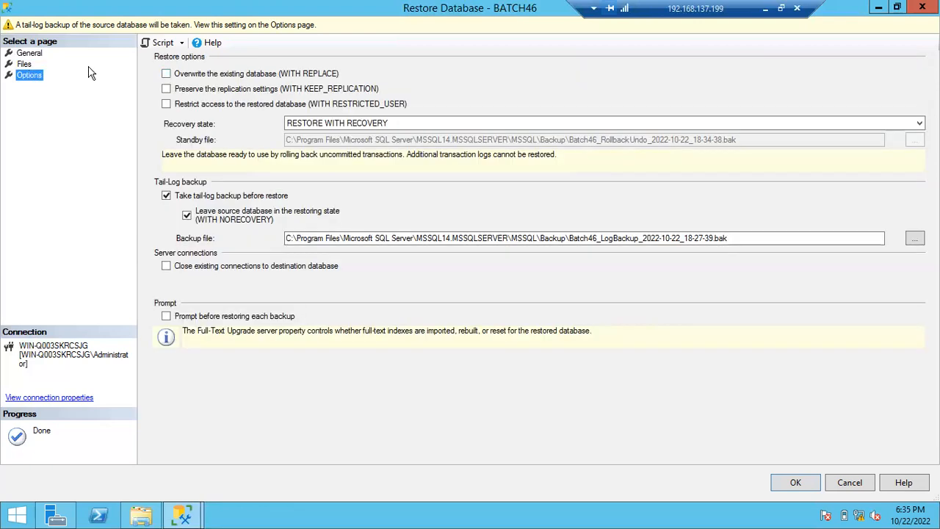
pyautogui.click(167, 73)
pyautogui.click(167, 74)
# - Set the destination database name to BATCH46_Rest
pyautogui.click(40, 55)
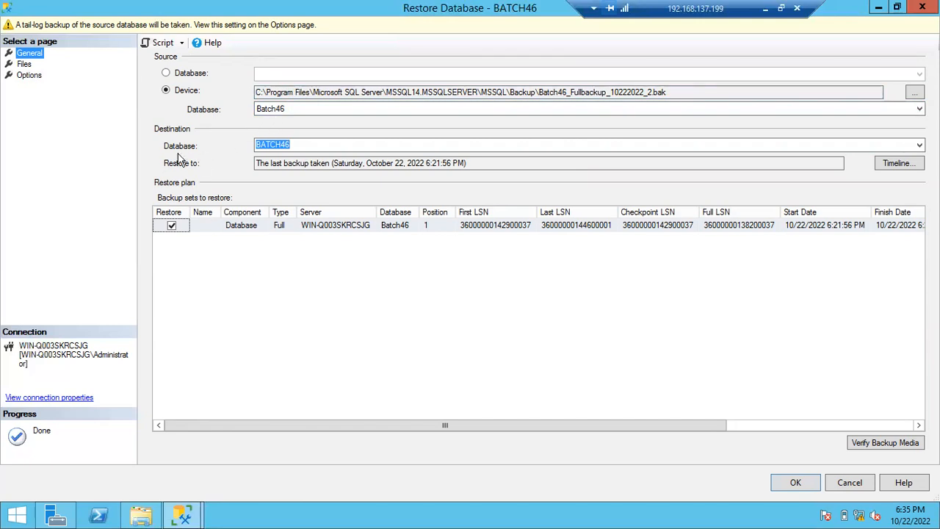
pyautogui.click(296, 146)
pyautogui.click(296, 145)
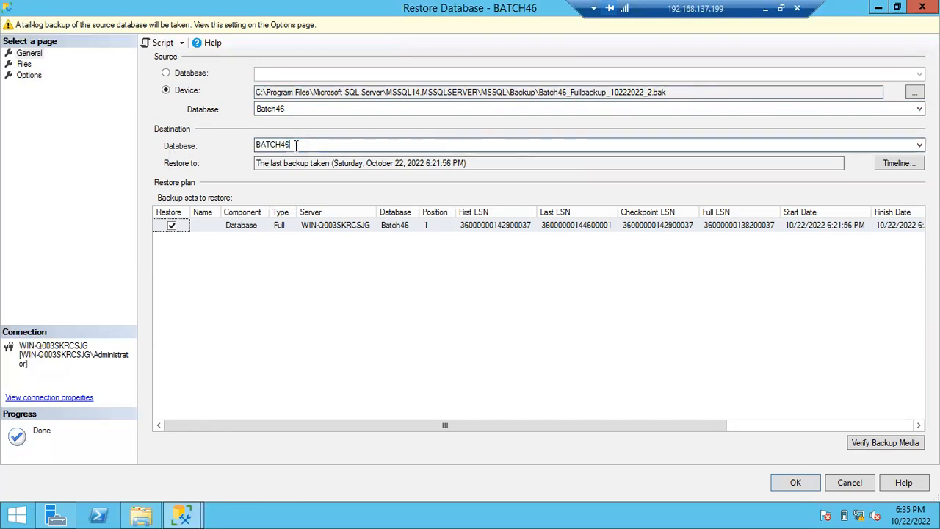
pyautogui.write('_Rest')
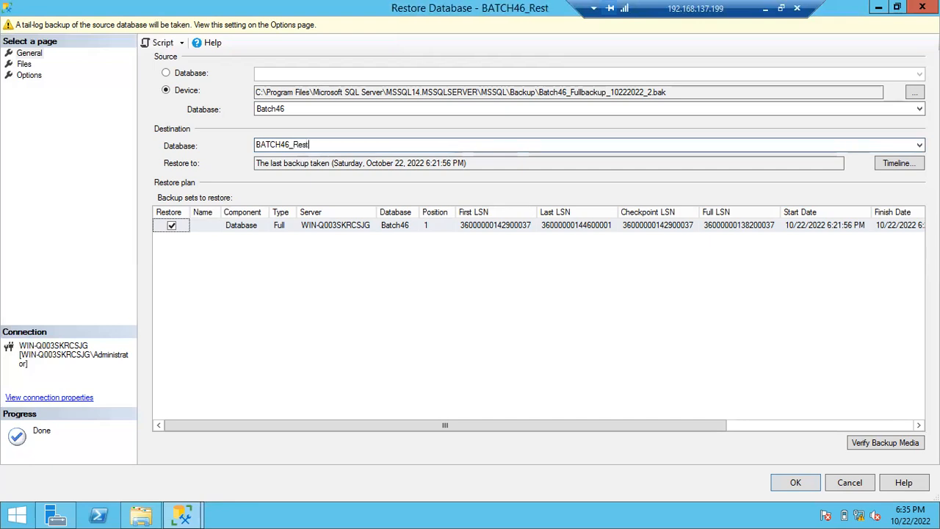
pyautogui.moveTo(261, 145); pyautogui.dragTo(316, 145)
pyautogui.click(316, 146)
# - Change the Restore As file names to BATCH46_Rest.mdf for the data file and BATCH46_Rest_log.ldf for the log file
pyautogui.click(24, 65)
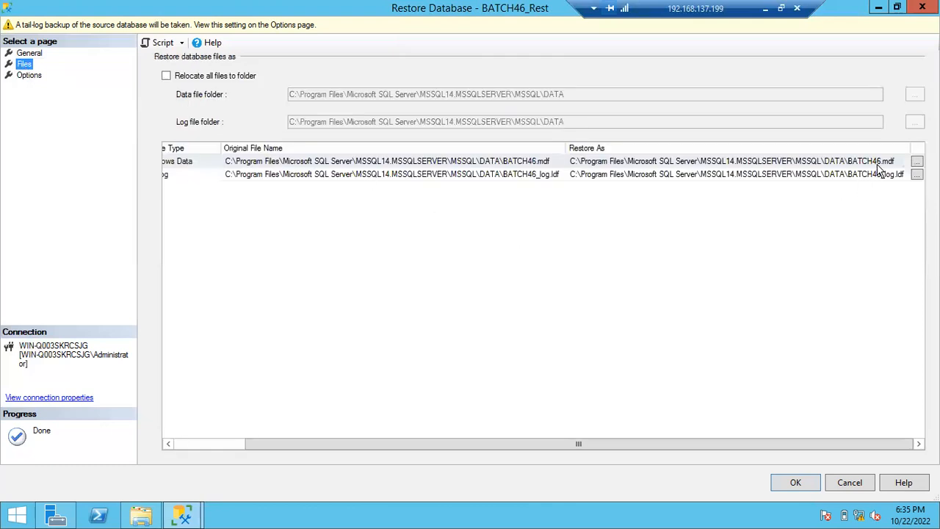
pyautogui.click(29, 56)
pyautogui.click(27, 64)
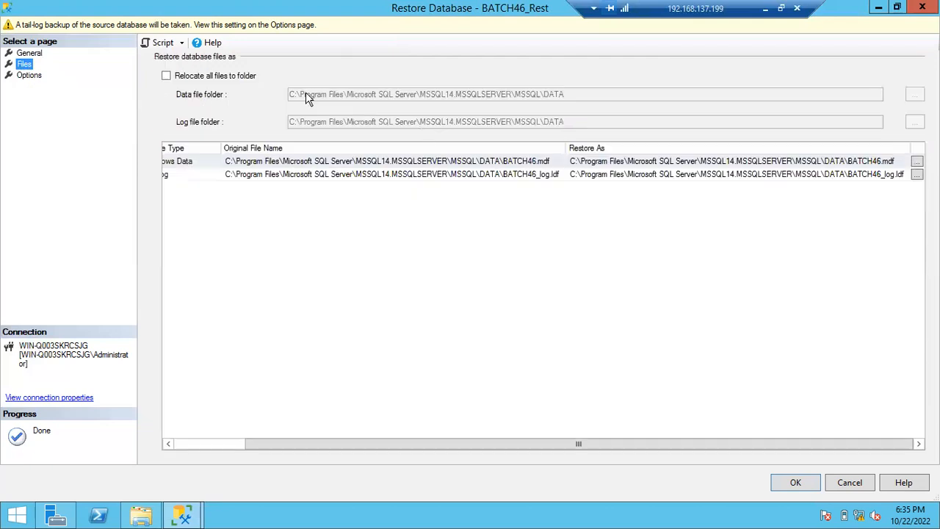
pyautogui.click(883, 161)
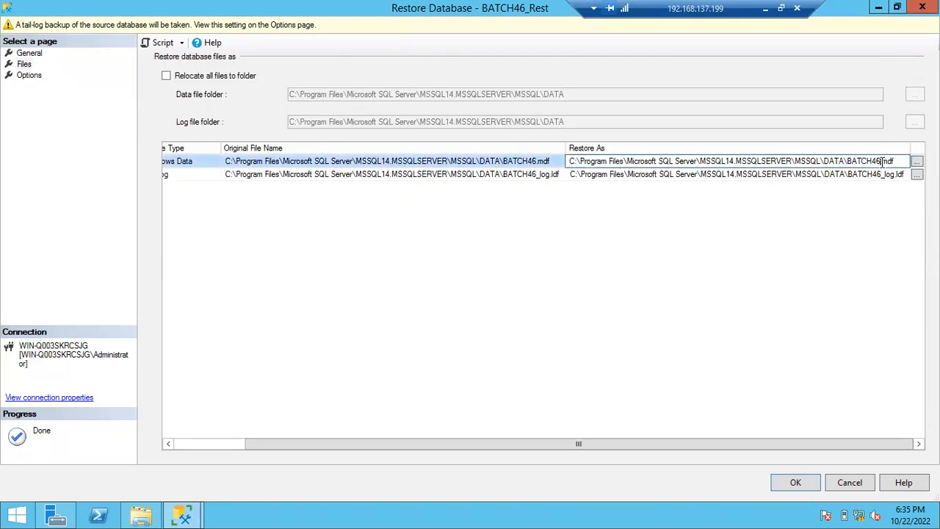
pyautogui.write('_Rest')
pyautogui.click(883, 175)
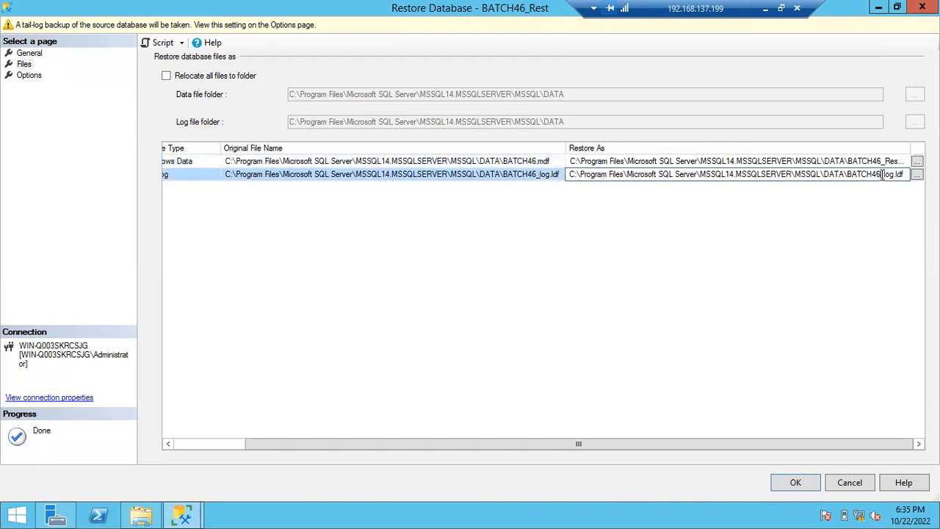
pyautogui.write('_Rest_')
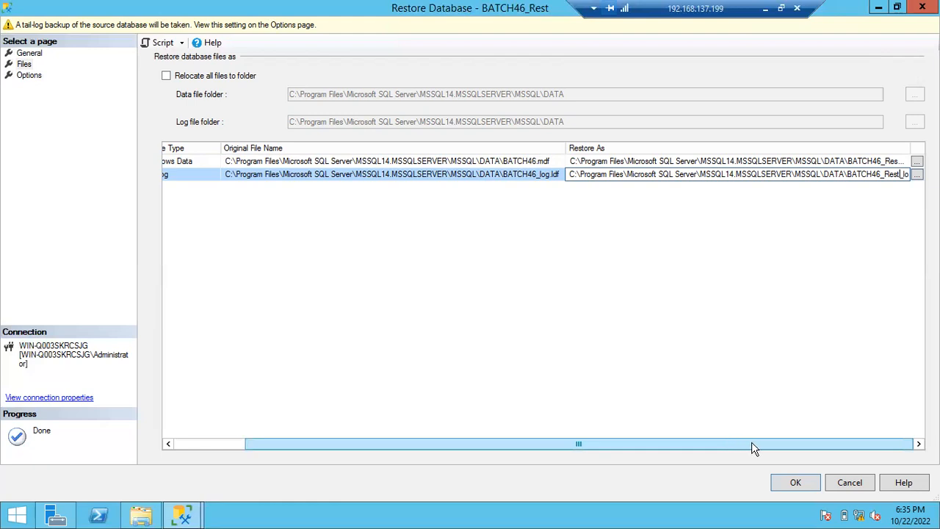
# - Review the edited Restore As paths of the data and log files
pyautogui.click(855, 161)
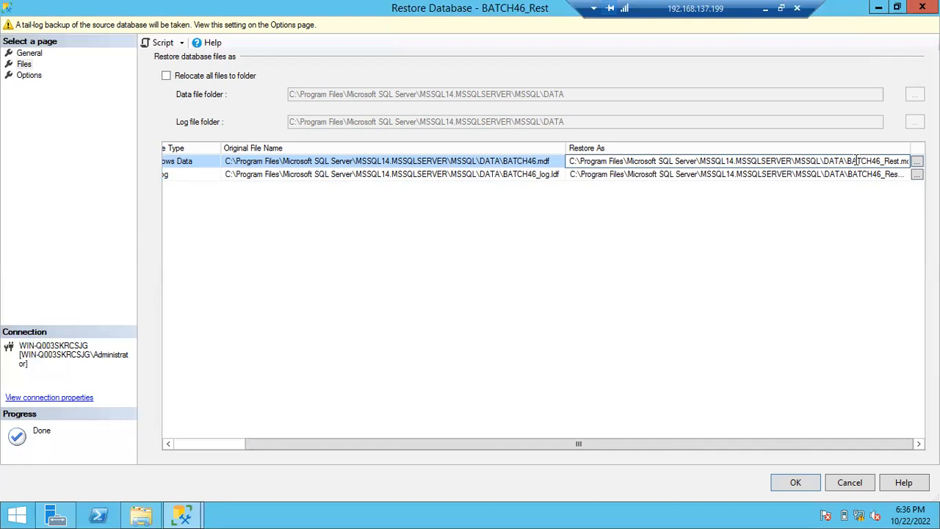
pyautogui.moveTo(871, 160); pyautogui.dragTo(897, 161)
pyautogui.click(880, 175)
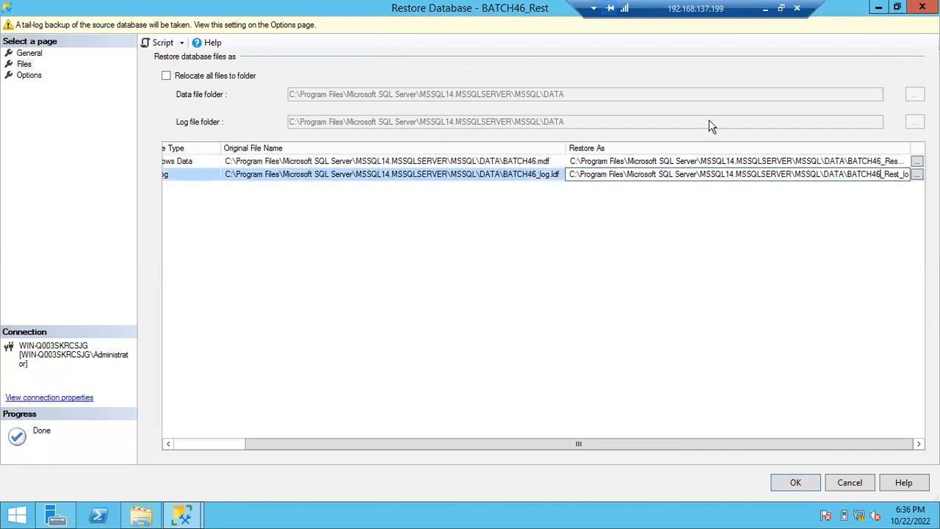
pyautogui.click(884, 161)
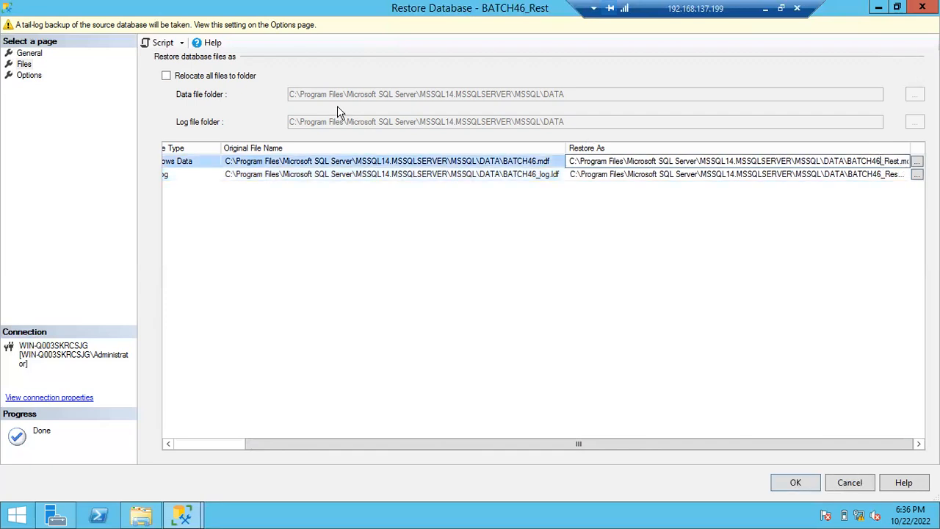
# - From the restore options, switch to the main Management Studio window to check the existing databases, and return to the restore
pyautogui.click(31, 75)
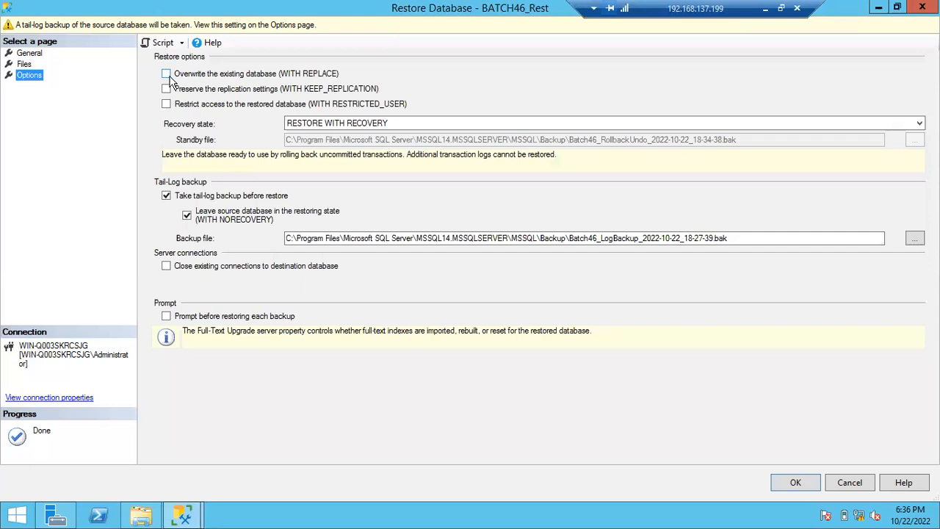
pyautogui.click(183, 514)
pyautogui.click(107, 473)
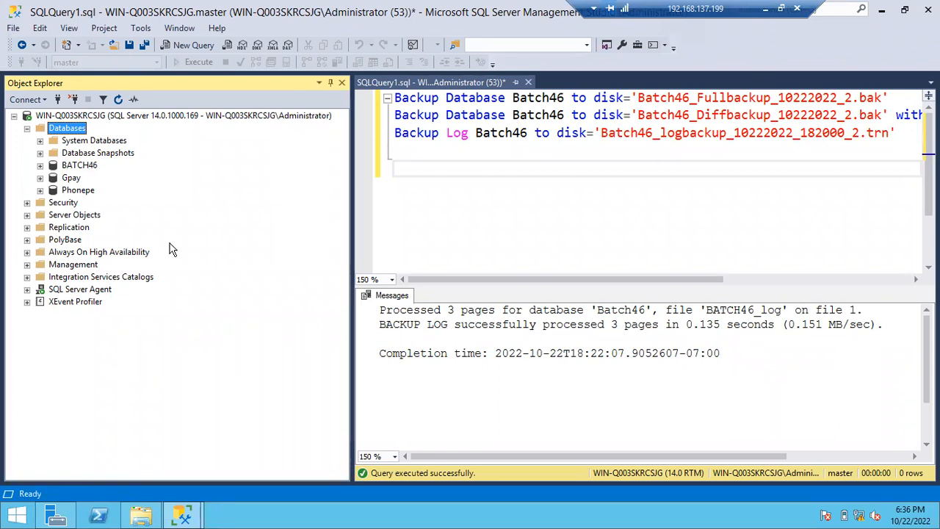
pyautogui.hotkey('alt', 'Tab')
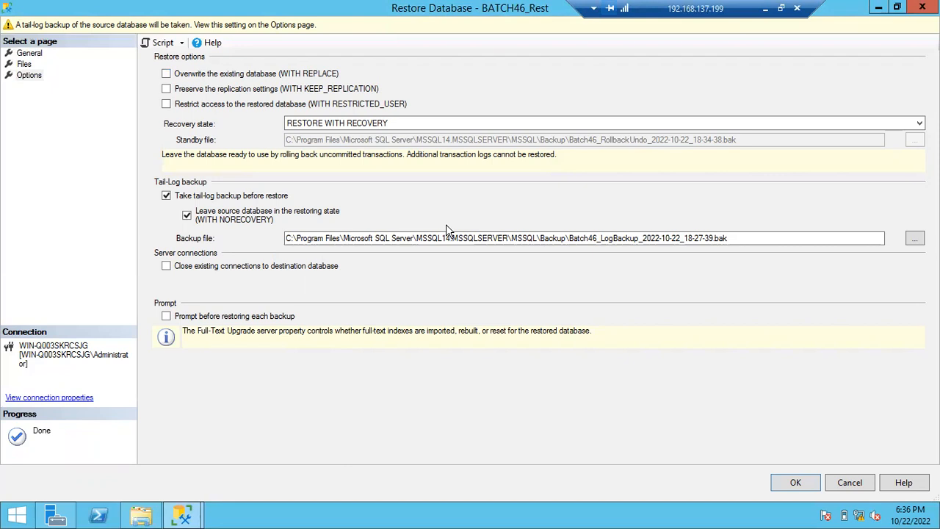
# - Toggle Overwrite the existing database (WITH REPLACE) on and off, and re-examine the destination name, Restore As paths and restore options
pyautogui.click(167, 74)
pyautogui.click(168, 74)
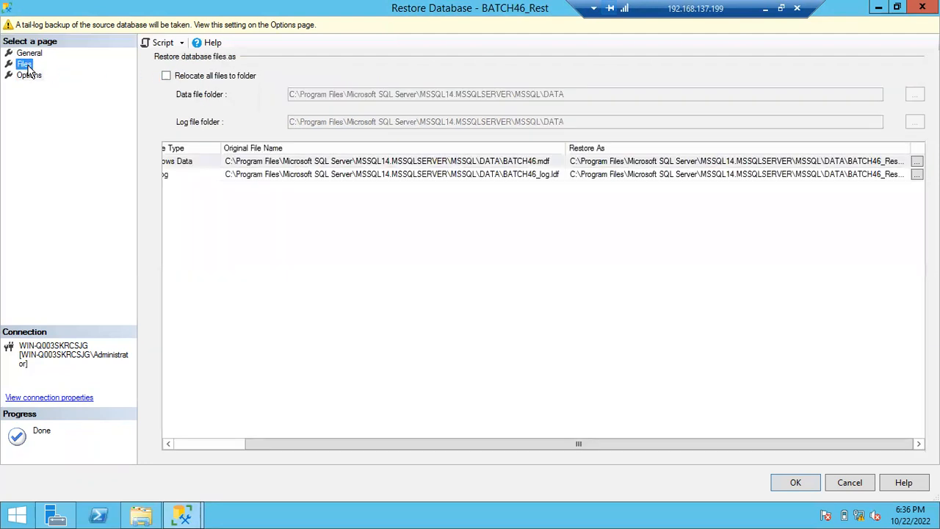
pyautogui.click(26, 65)
pyautogui.click(29, 54)
pyautogui.doubleClick(326, 144)
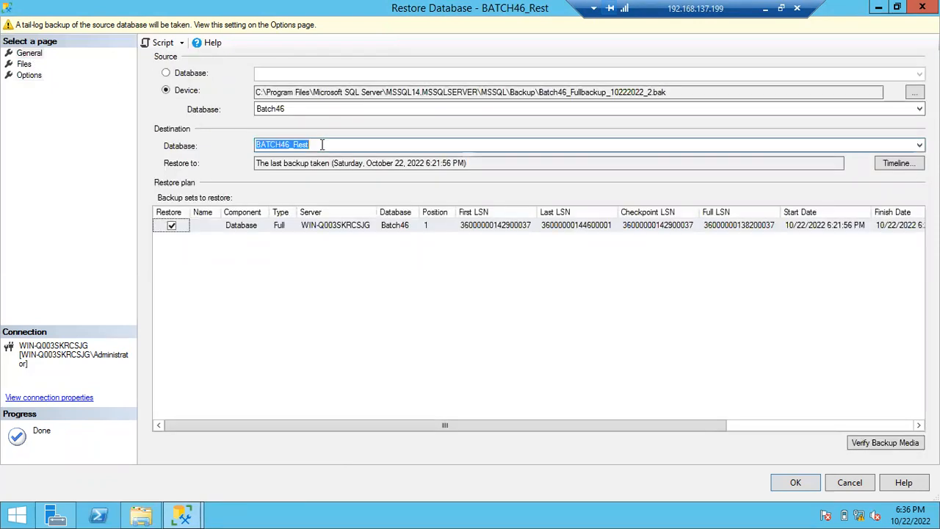
pyautogui.click(23, 64)
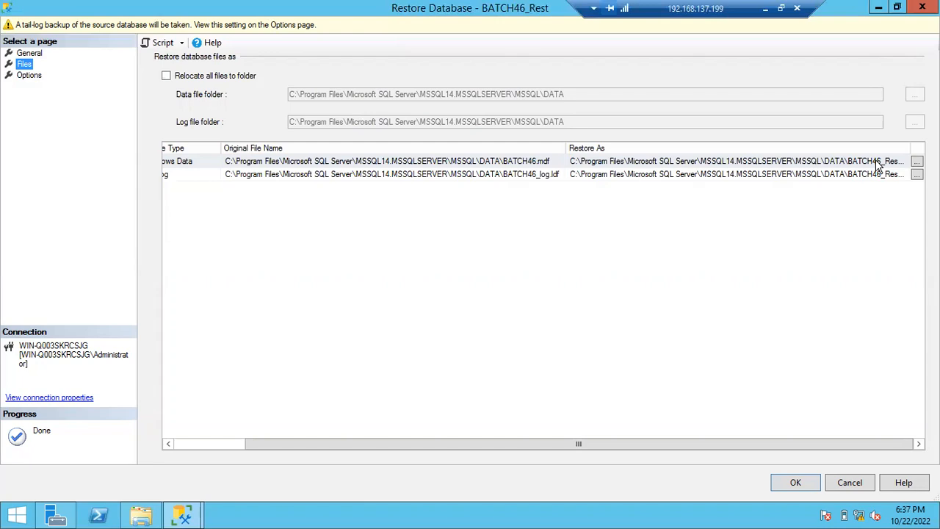
pyautogui.click(30, 76)
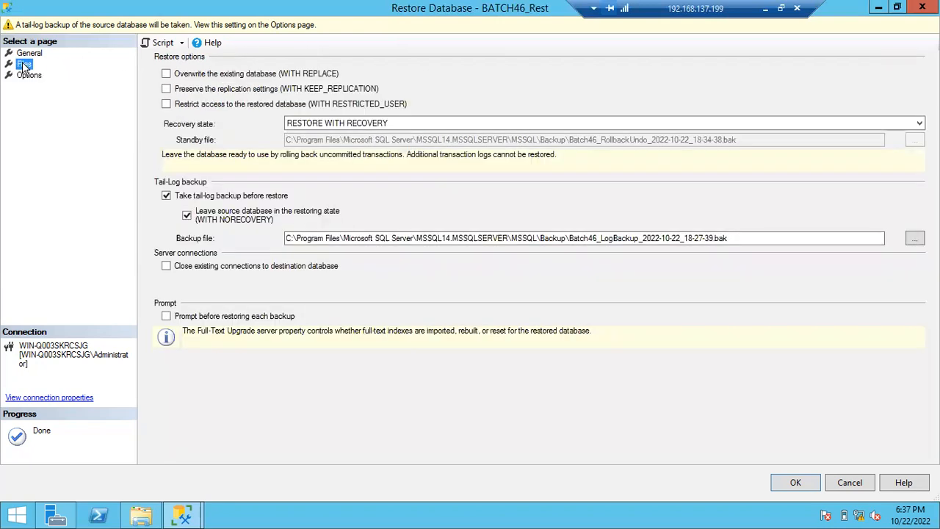
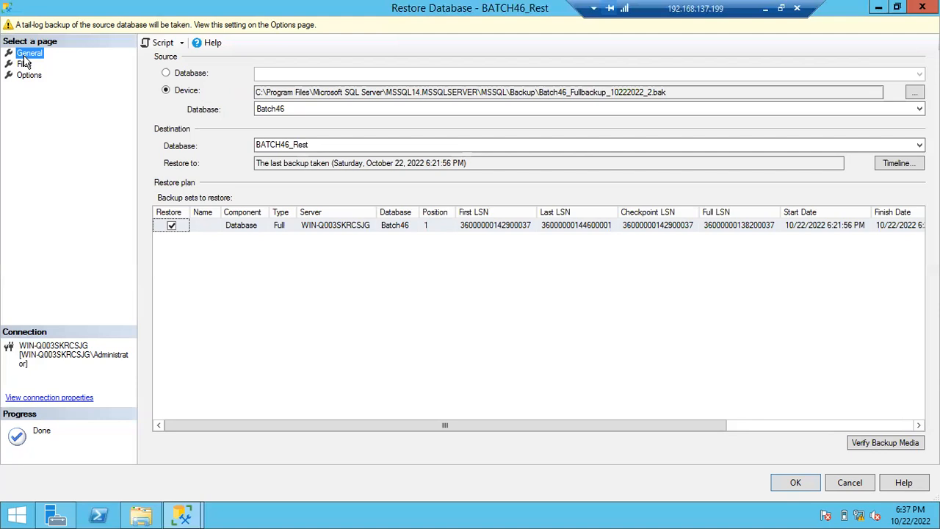
# - Switch to File Explorer, sort the MSSQL Backup folder by date modified, and check the Batch46_Fullbackup_10222022_2.bak file
pyautogui.click(141, 516)
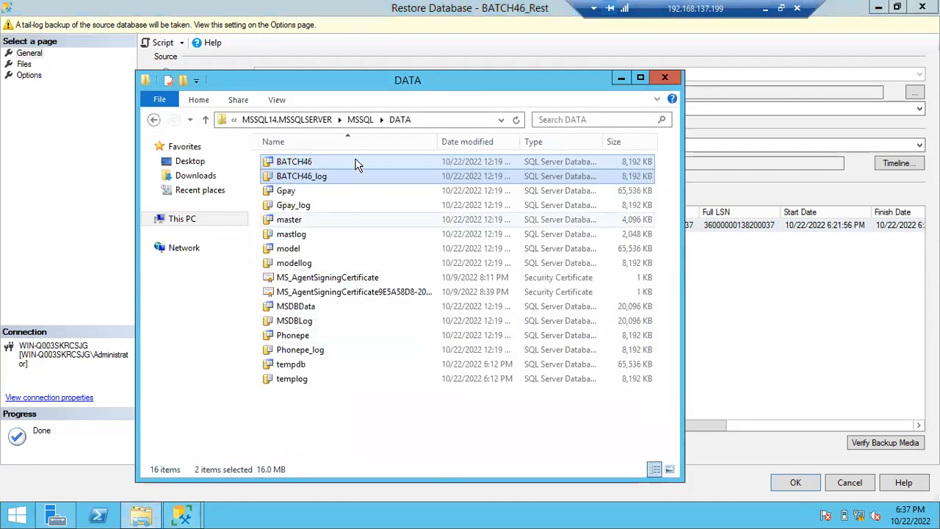
pyautogui.click(360, 119)
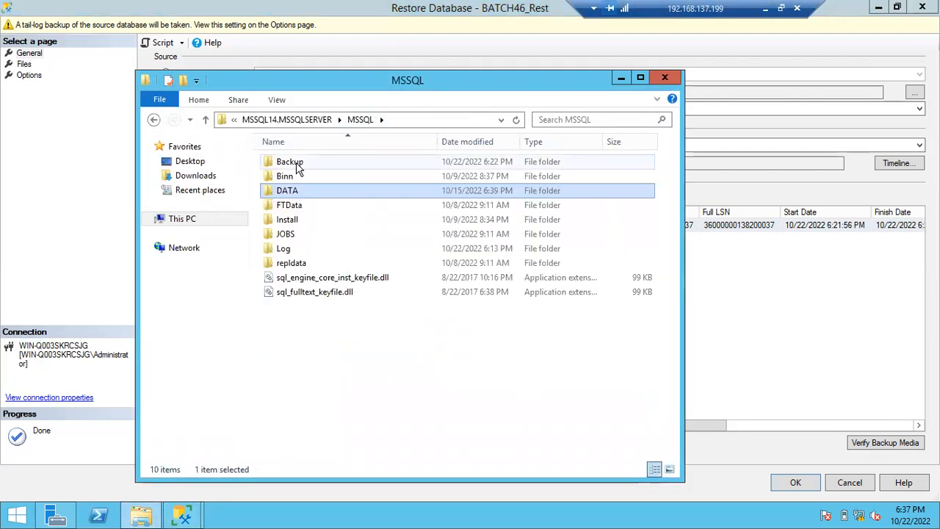
pyautogui.doubleClick(290, 161)
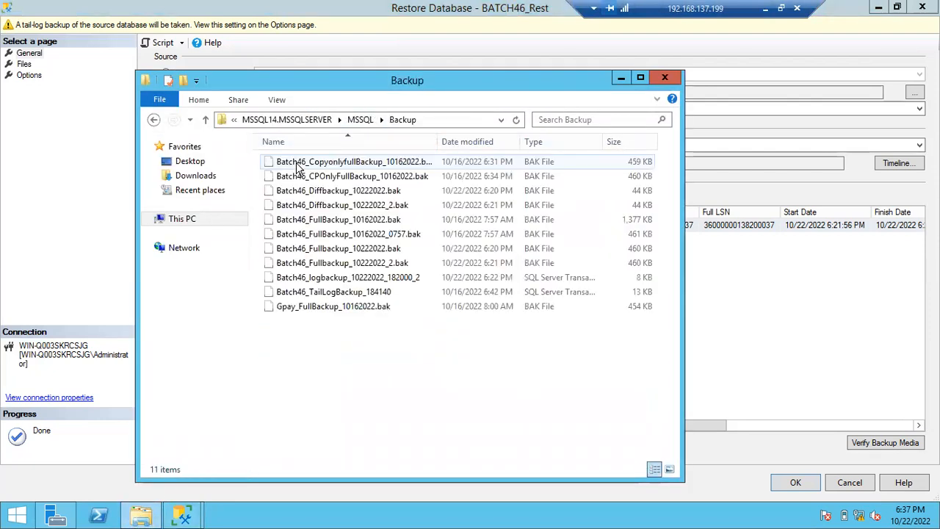
pyautogui.click(486, 141)
pyautogui.click(460, 166)
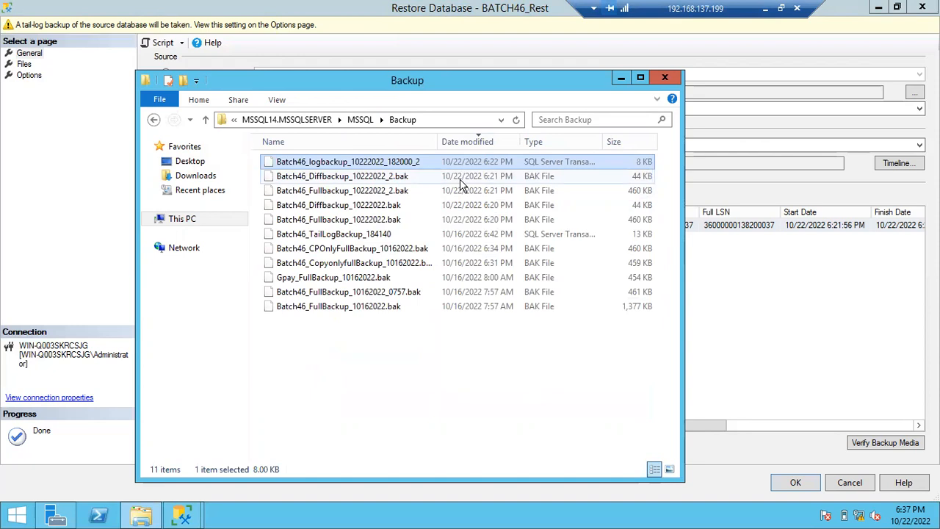
pyautogui.click(435, 191)
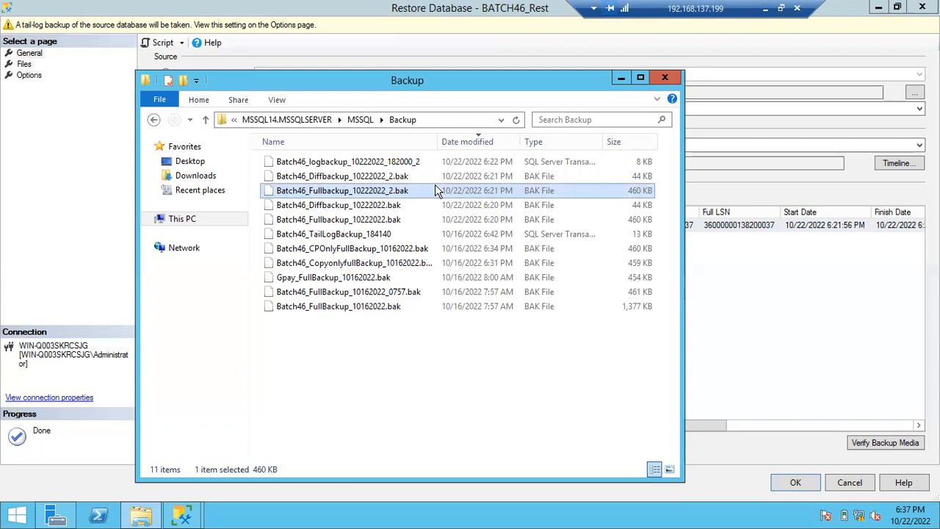
pyautogui.click(618, 79)
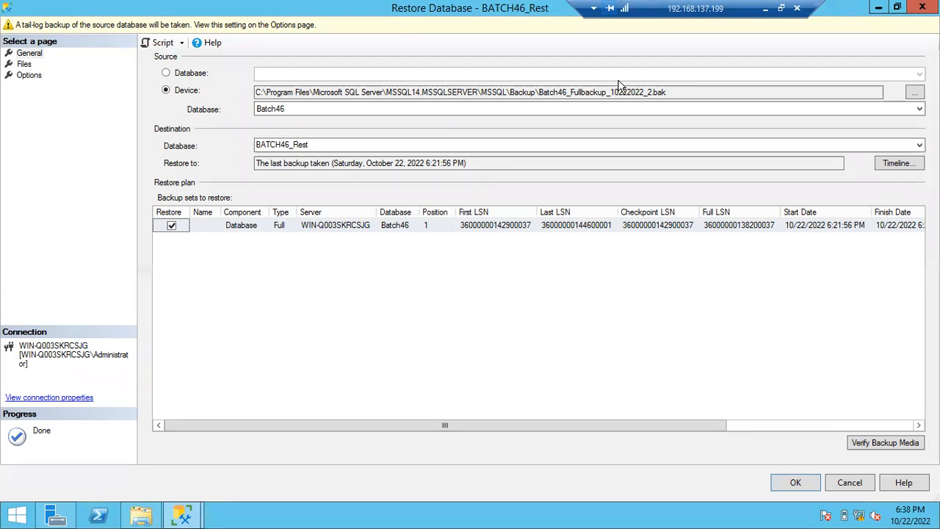
# - Examine the recovery state choices in the restore options, and switch to the Notepad notes listing the same recovery states
pyautogui.click(29, 75)
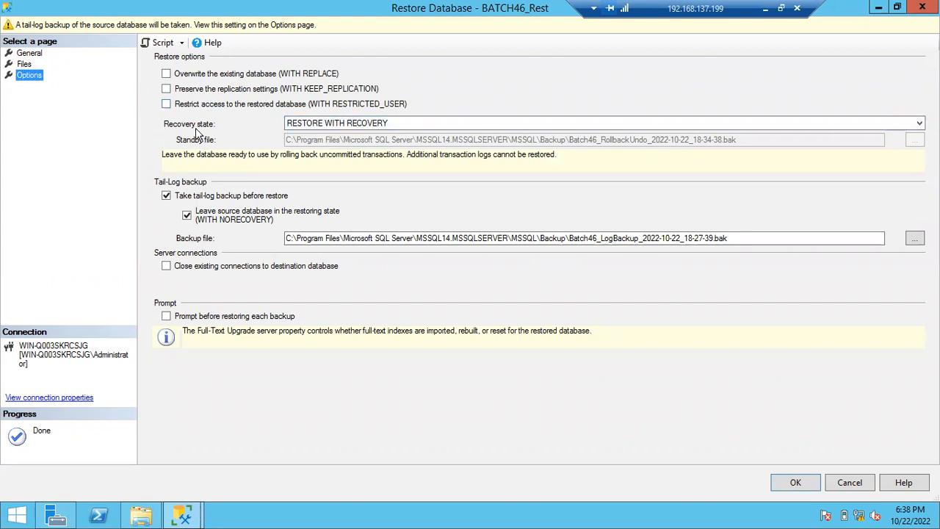
pyautogui.click(318, 125)
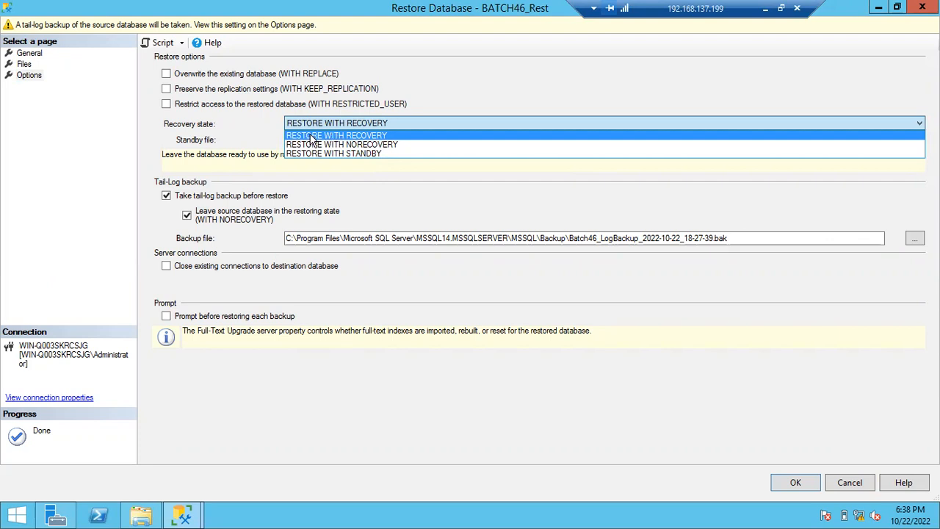
pyautogui.click(765, 9)
pyautogui.moveTo(139, 131); pyautogui.dragTo(33, 123)
pyautogui.click(181, 142)
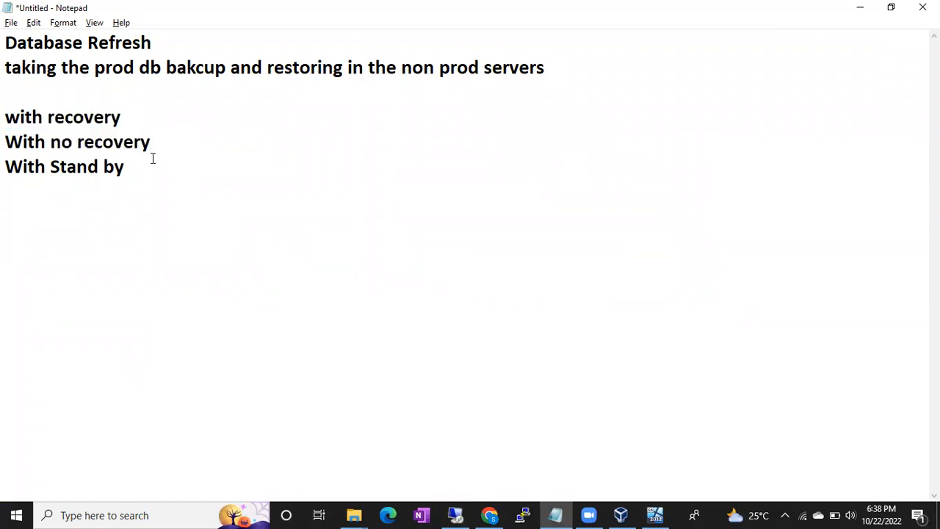
pyautogui.click(153, 159)
pyautogui.hotkey('shift', 'Home')
# - Under "with recovery", add the line "If there are no further backups to restore then you have to choose with Recovery state"
pyautogui.click(136, 114)
pyautogui.press('Return')
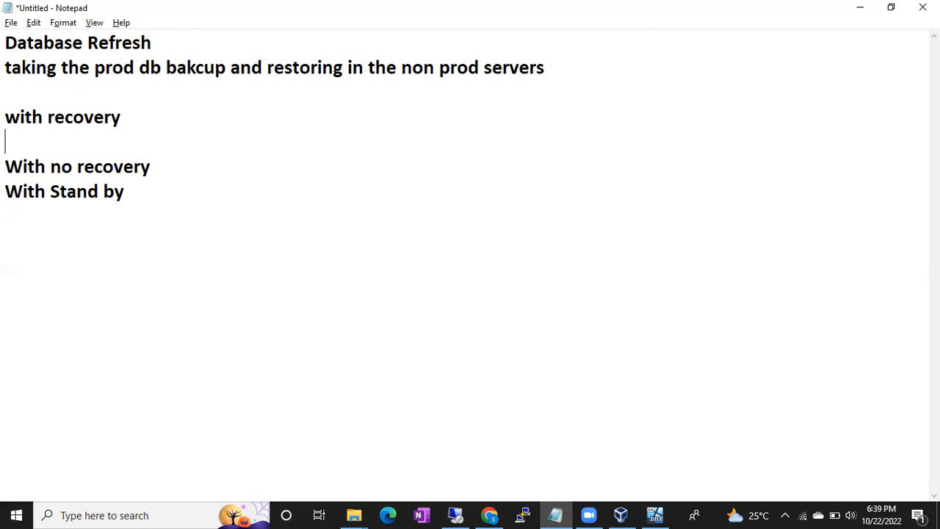
pyautogui.write('If there a')
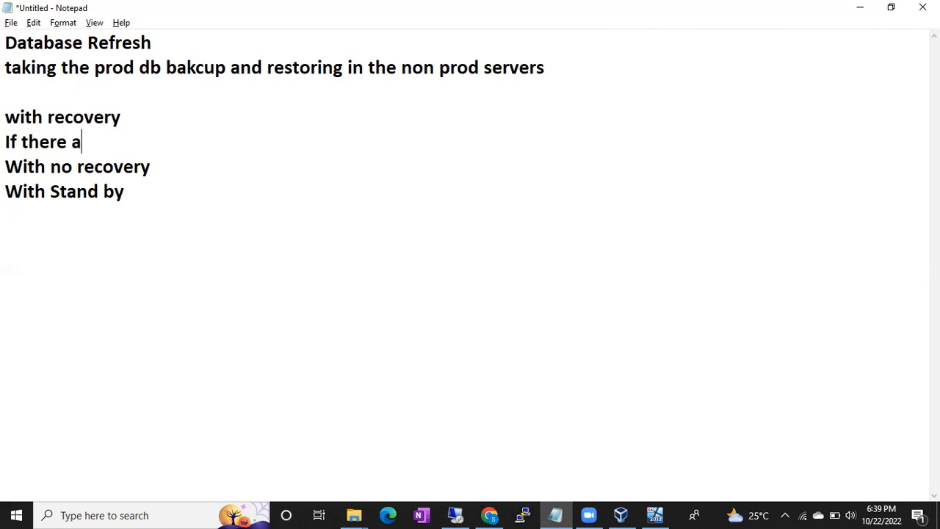
pyautogui.write('re no further ba')
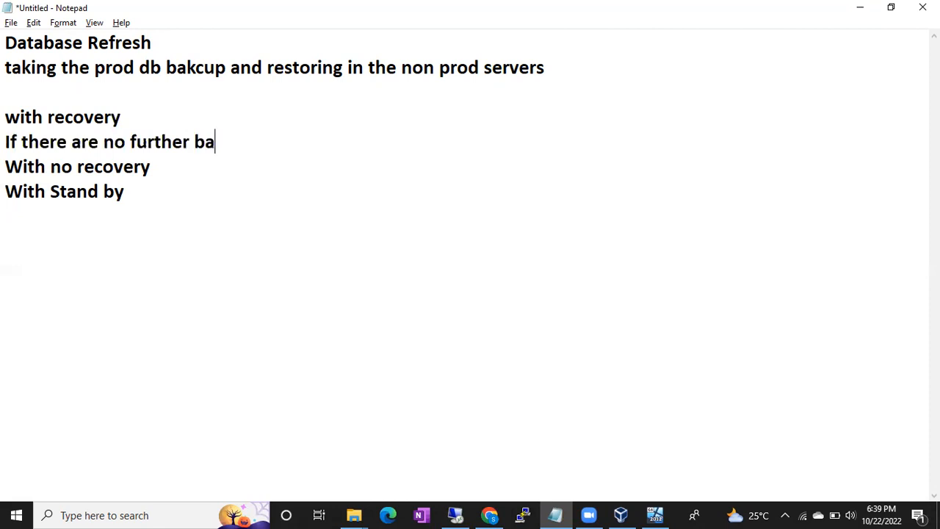
pyautogui.write('ckups to restore th')
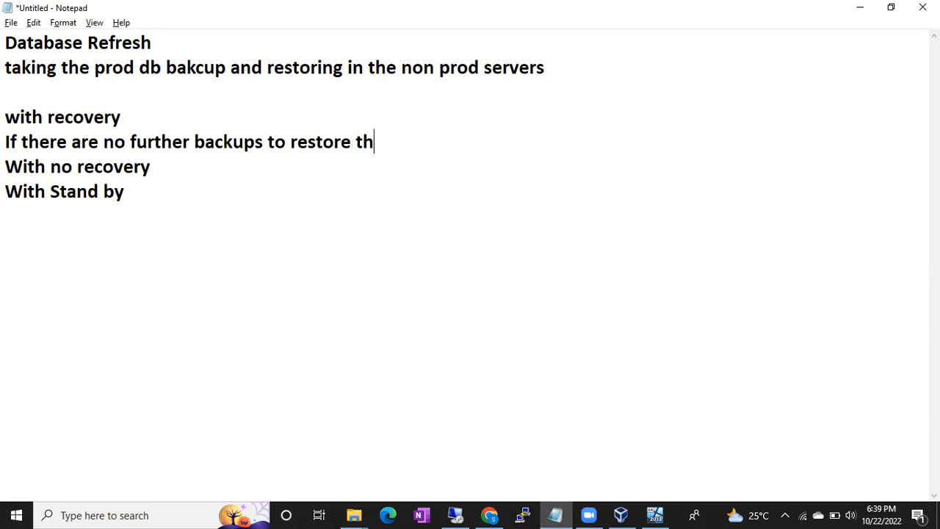
pyautogui.write('en you have ')
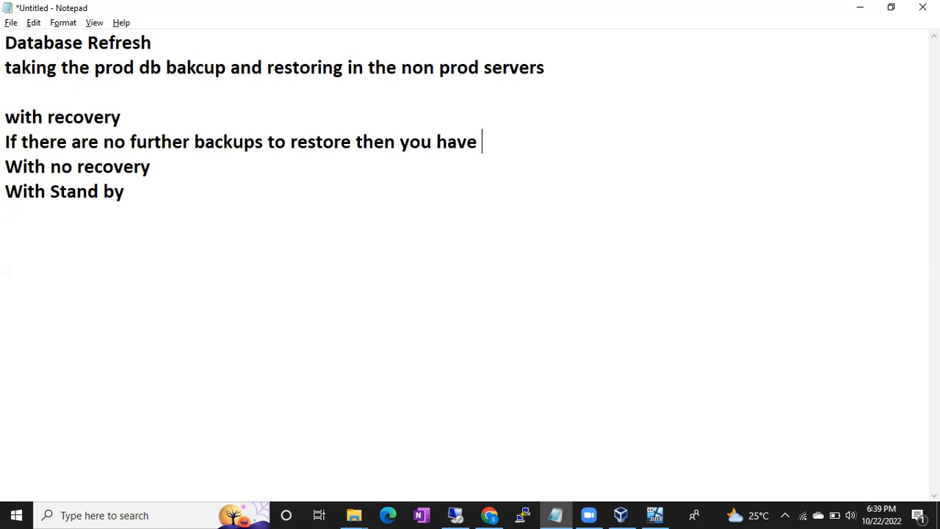
pyautogui.write('to choose this r')
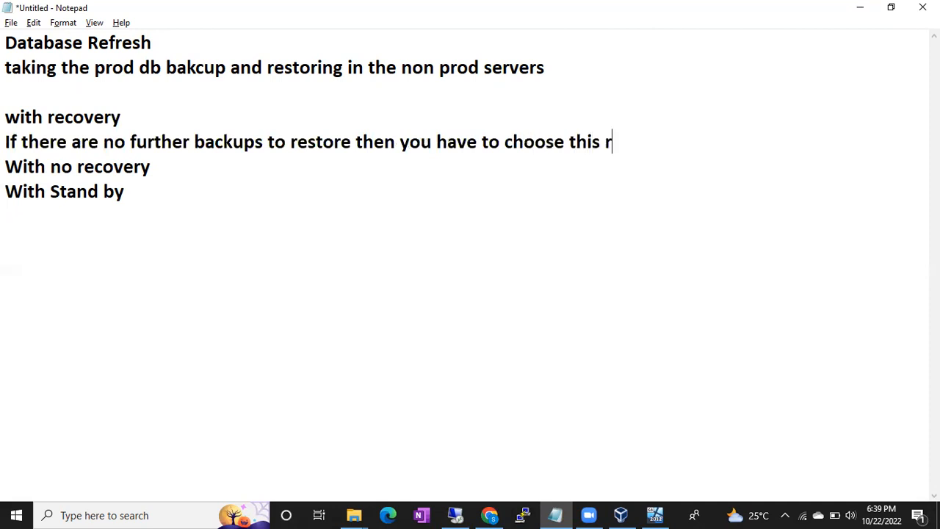
pyautogui.write('ecovery')
pyautogui.press('BackSpace')
pyautogui.press('BackSpace')
pyautogui.press('BackSpace')
pyautogui.press('BackSpace')
pyautogui.press('BackSpace')
pyautogui.press('BackSpace')
pyautogui.press('BackSpace')
pyautogui.press('BackSpace')
pyautogui.press('BackSpace')
pyautogui.press('BackSpace')
pyautogui.press('BackSpace')
pyautogui.press('BackSpace')
pyautogui.press('BackSpace')
pyautogui.press('BackSpace')
pyautogui.write('with Reocv')
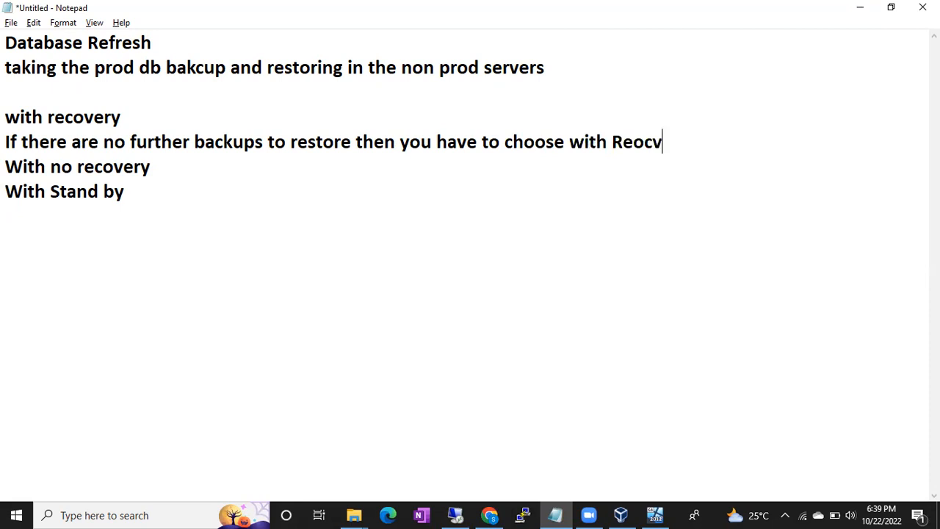
pyautogui.write('ery state')
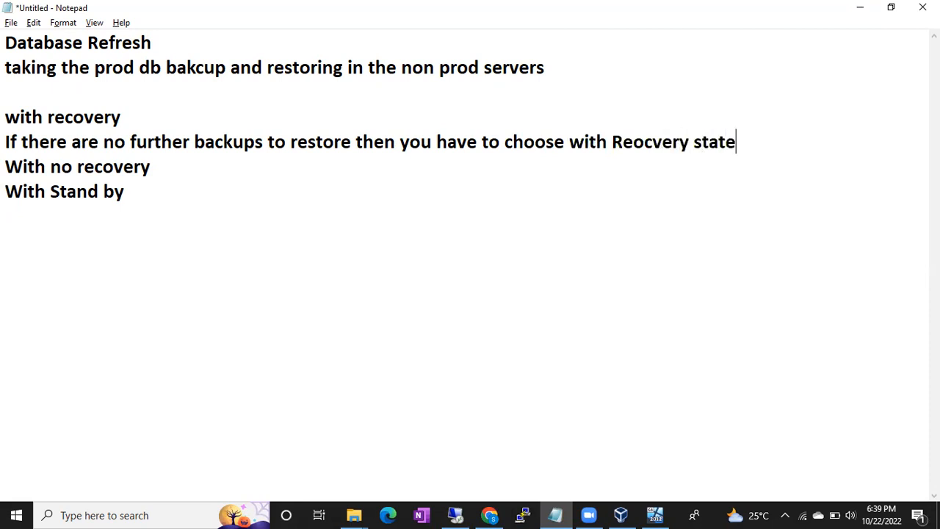
pyautogui.doubleClick(623, 141)
pyautogui.write('Recovery')
pyautogui.click(747, 141)
# - Add the line "Then databse will come to online and you cant restore other backup files" followed by a blank line
pyautogui.press('Return')
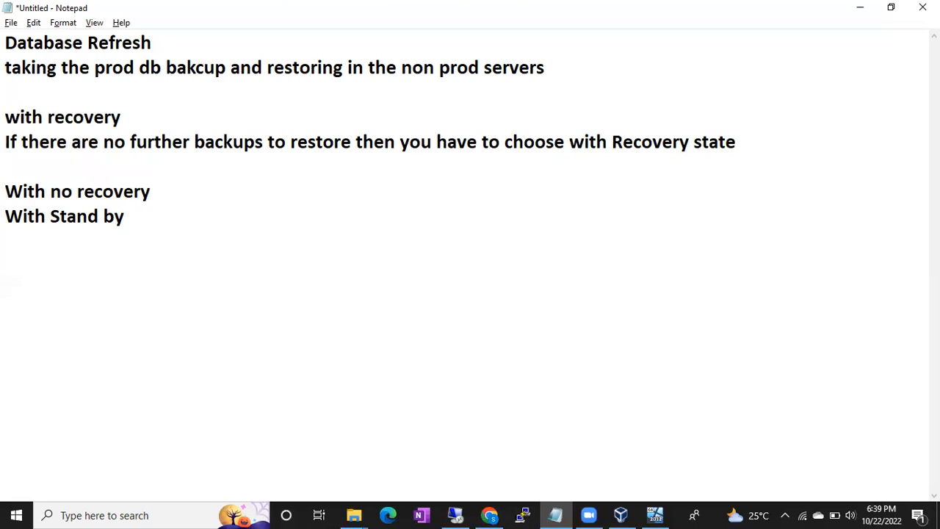
pyautogui.write('Then databs')
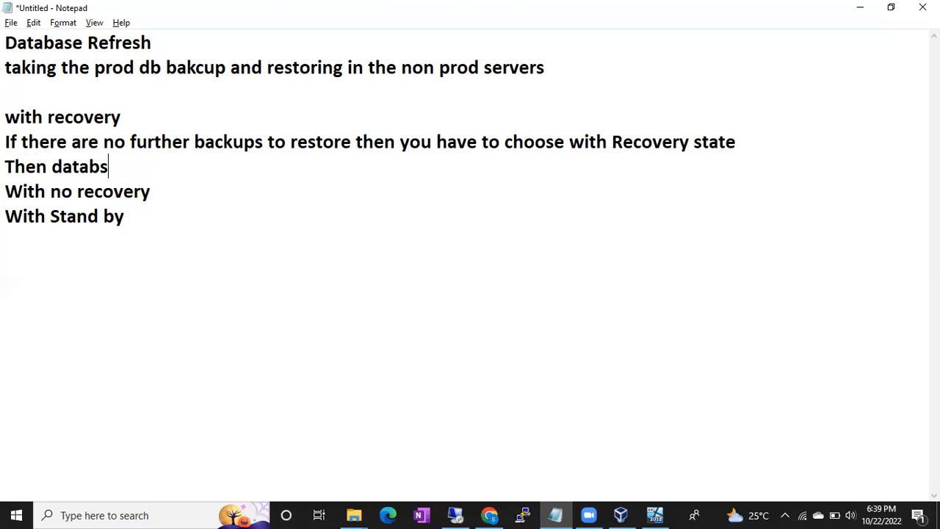
pyautogui.write('e will come to')
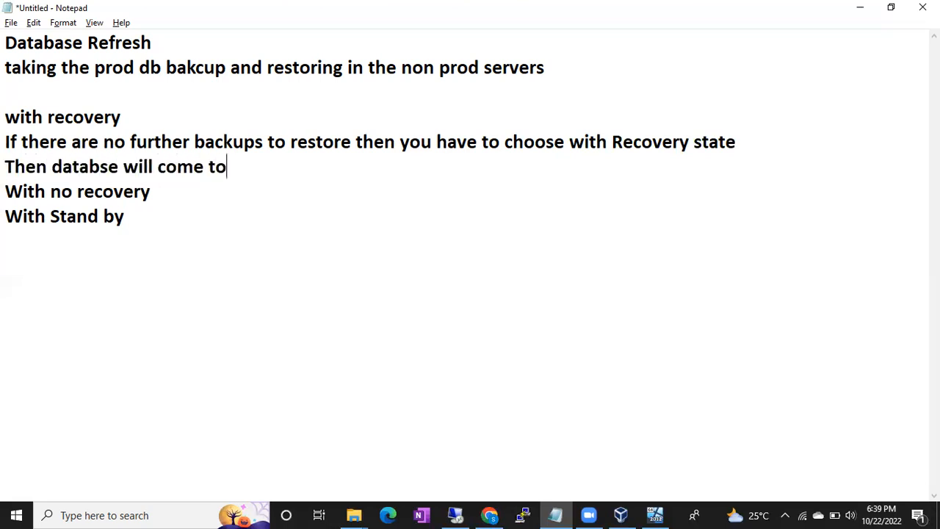
pyautogui.write(' online and you ')
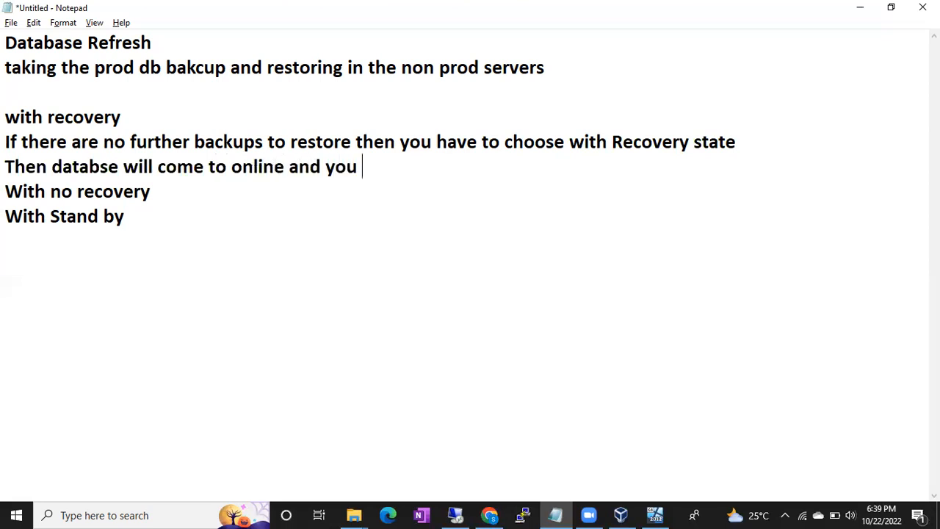
pyautogui.write('cant restore ot')
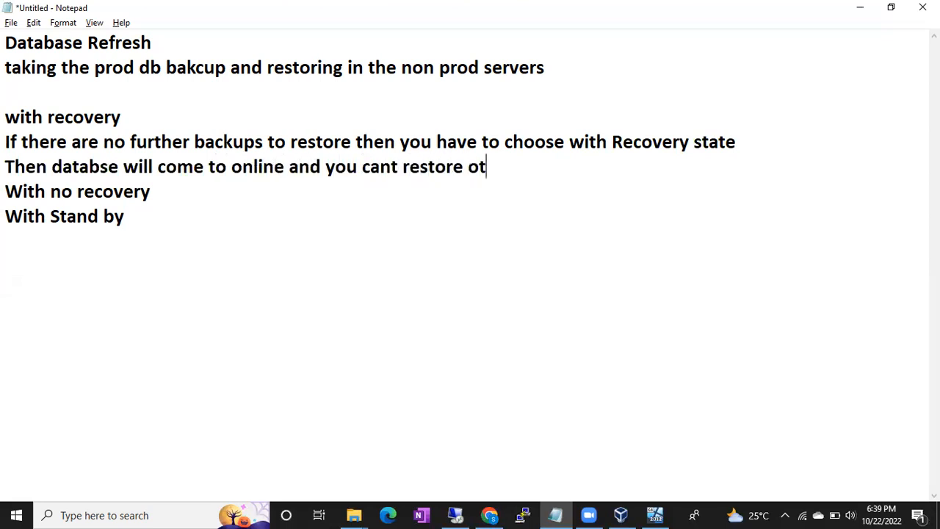
pyautogui.write('her backup files')
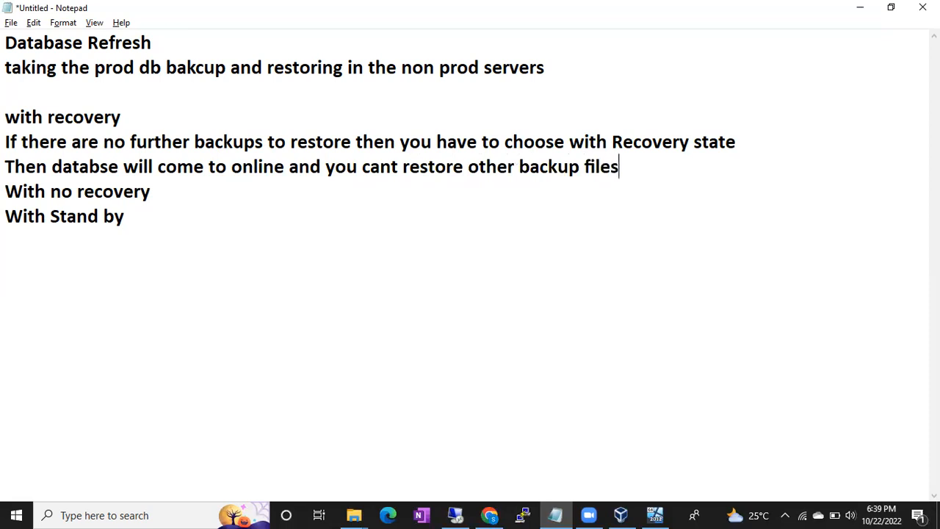
pyautogui.press('Return')
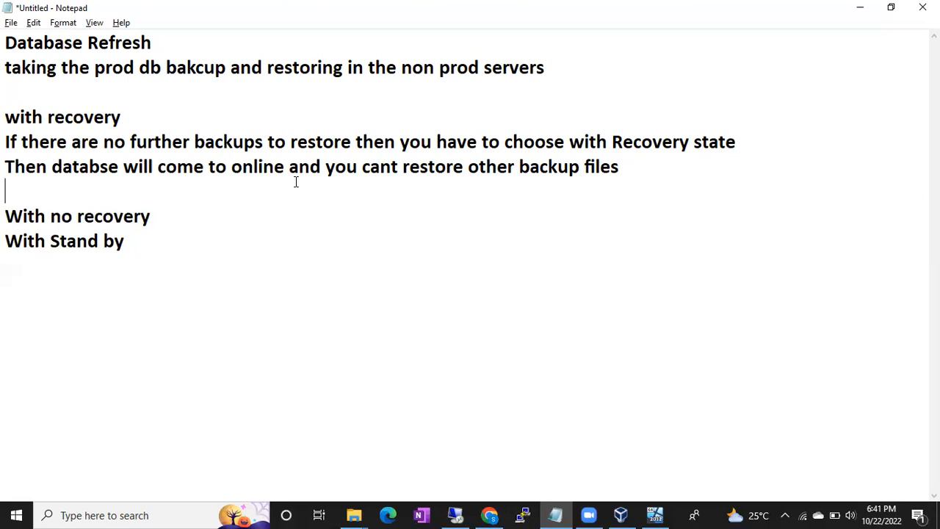
# - Below "With Stand by", add the schedule lines "Every Sunday full Bakcup" and "Every day diff Bakcup at 10PM"
pyautogui.click(206, 253)
pyautogui.press('Return')
pyautogui.write('Every Sunda')
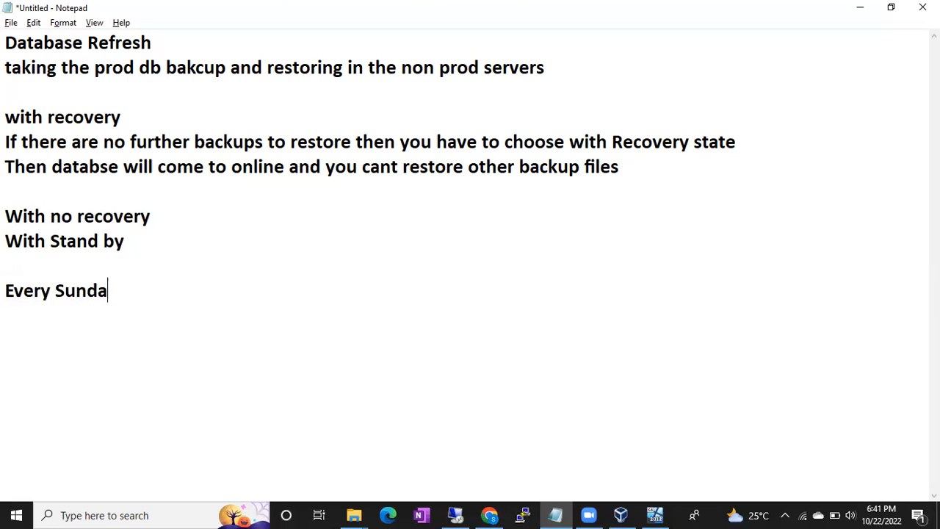
pyautogui.write('y full Bakcup')
pyautogui.press('Return')
pyautogui.write('Every day diff B')
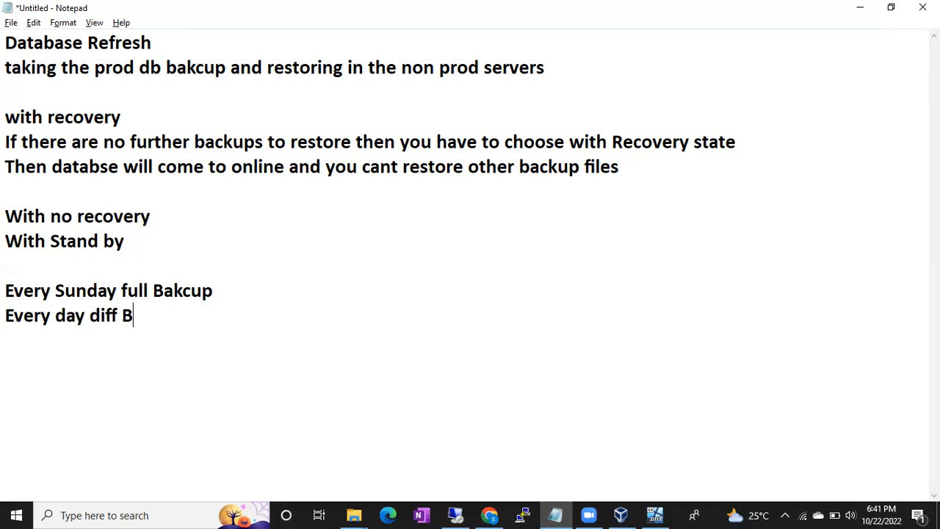
pyautogui.write('akcup at 10PM')
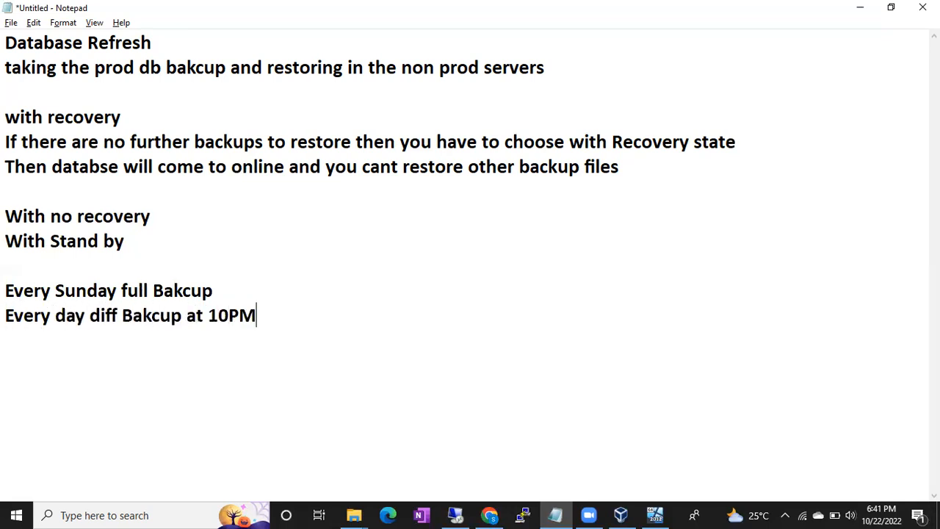
# - Add the line "every 15 min.s log backup" to the backup schedule
pyautogui.press('Return')
pyautogui.write('every ')
pyautogui.write('15 min.s log')
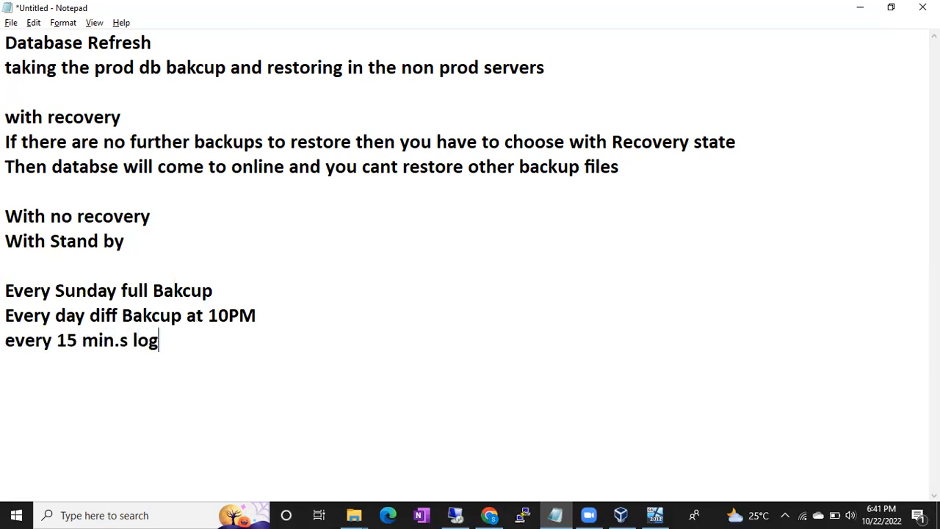
pyautogui.write(' abckup')
pyautogui.press('BackSpace')
pyautogui.press('BackSpace')
pyautogui.press('BackSpace')
pyautogui.press('BackSpace')
pyautogui.press('BackSpace')
pyautogui.press('BackSpace')
pyautogui.write('backup')
pyautogui.press('BackSpace')
pyautogui.press('BackSpace')
pyautogui.write('kup')
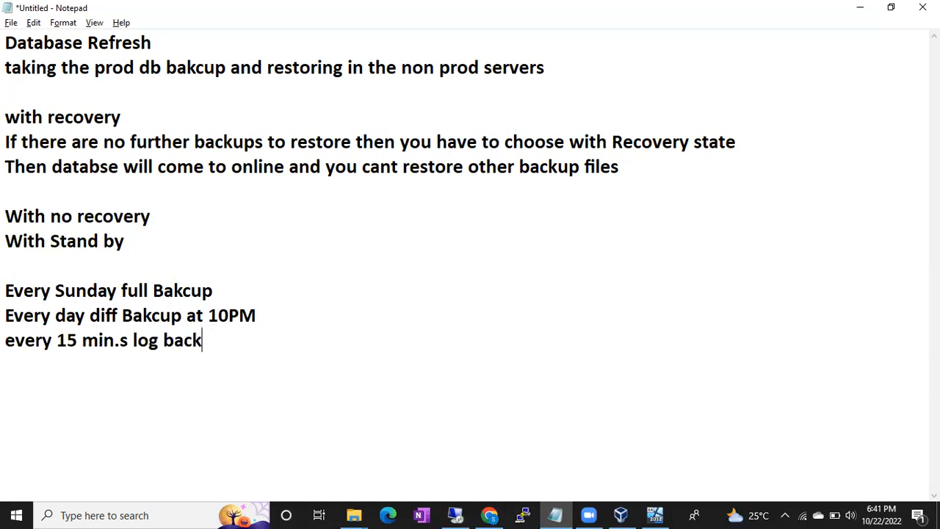
# - After a blank line below the schedule, add the scenario heading "on Saturday mng 10AM"
pyautogui.press('Return')
pyautogui.press('Return')
pyautogui.write('on Satru')
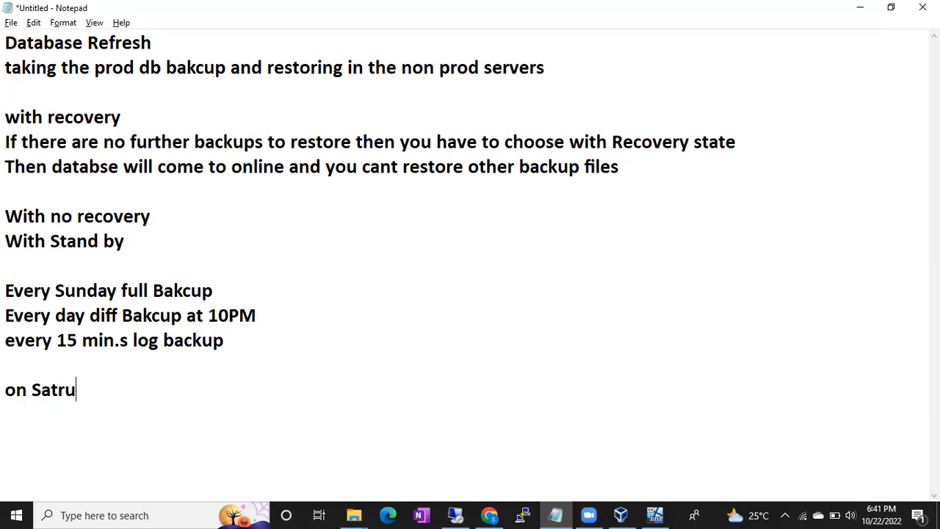
pyautogui.press('BackSpace')
pyautogui.press('BackSpace')
pyautogui.write('urday m')
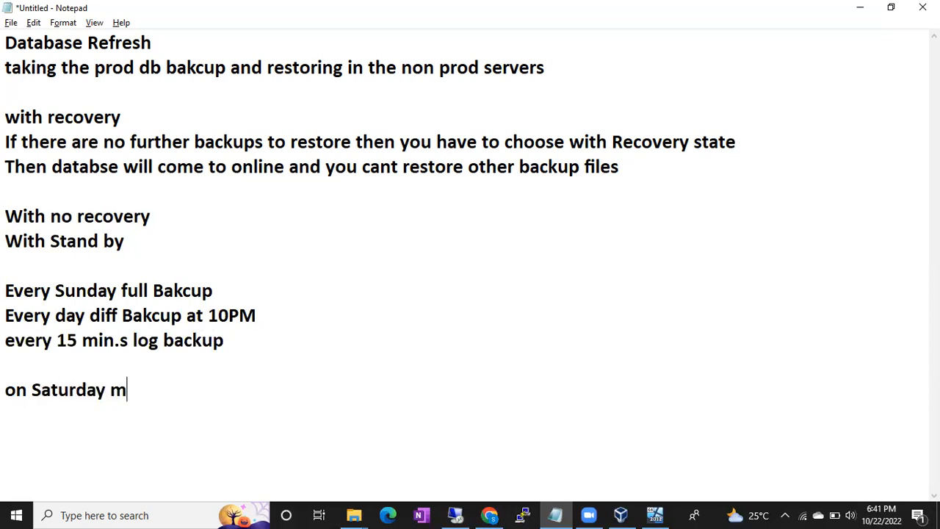
pyautogui.write('ng 10AM')
# - Below the Saturday heading, add the lines "1 Full" and "1 Diff(Friday's Diff Bakcup)"
pyautogui.press('Return')
pyautogui.write('1 ')
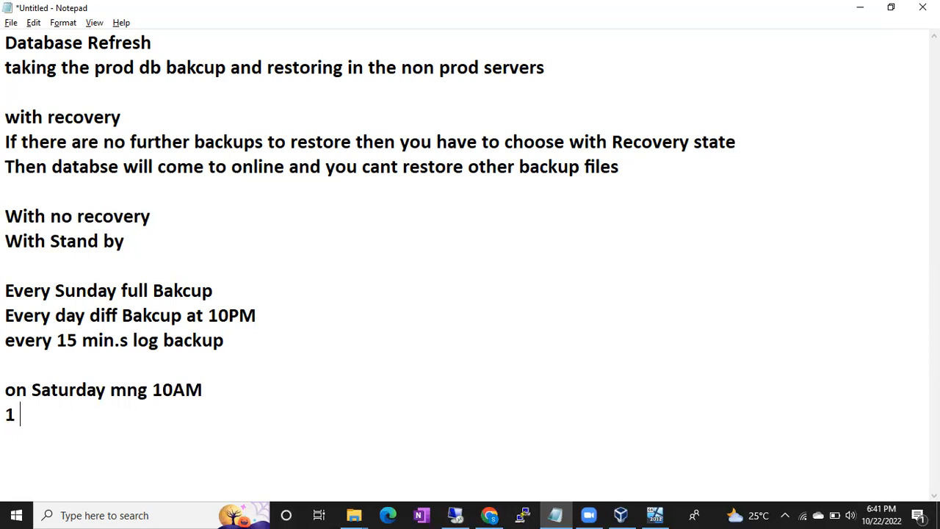
pyautogui.write('Full')
pyautogui.write('1 Diff')
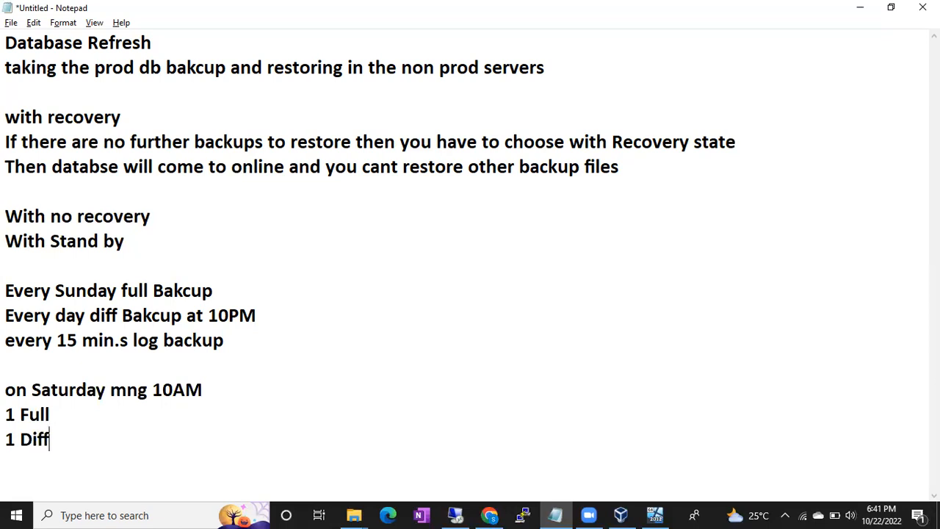
pyautogui.write("(Friday's")
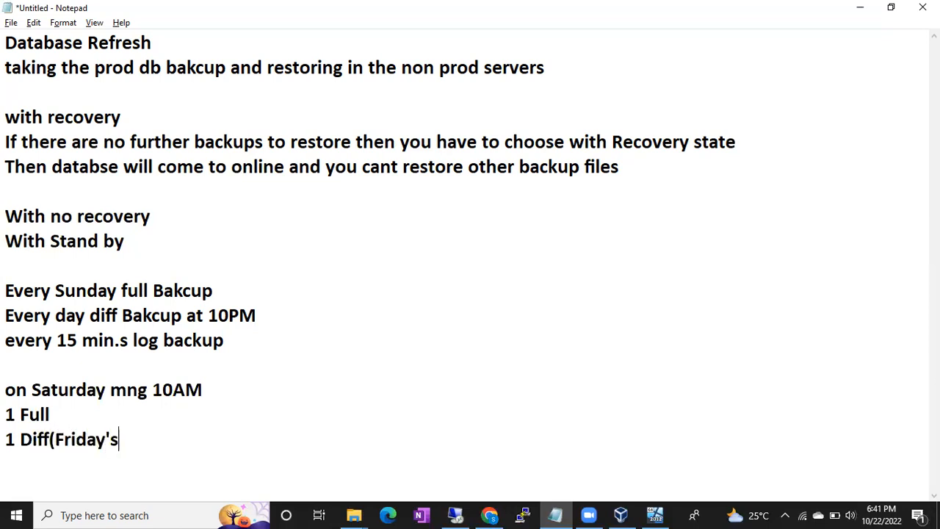
pyautogui.write(' Diff Bakcup)')
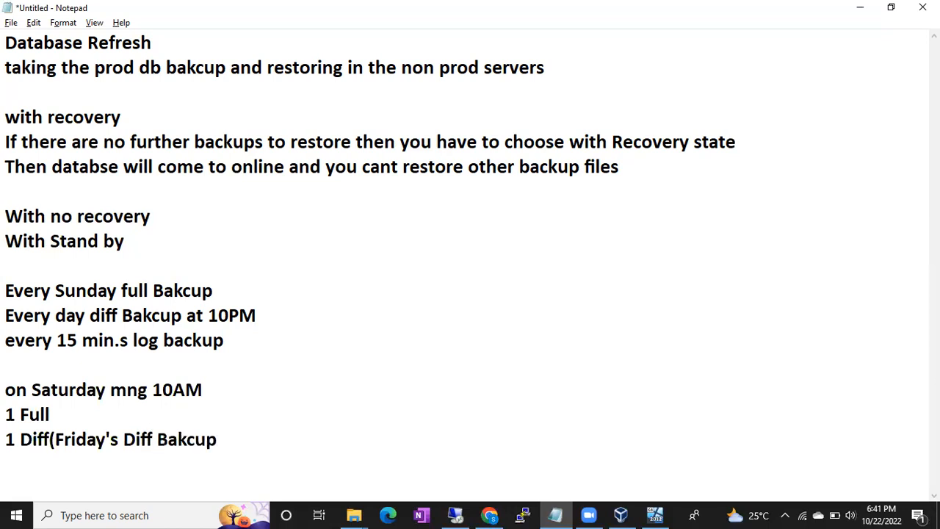
# - Add the lines "48 Log bakcups" and "1 tail log bakcups" to the Saturday restore list
pyautogui.press('Return')
pyautogui.write('48 Log bakcups')
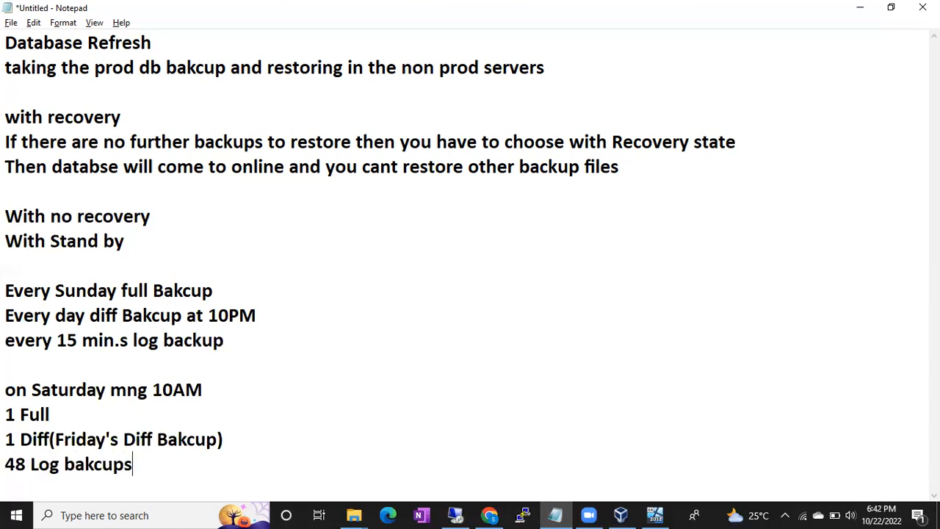
pyautogui.press('Return')
pyautogui.write('1 ta')
pyautogui.write('il log bakcups')
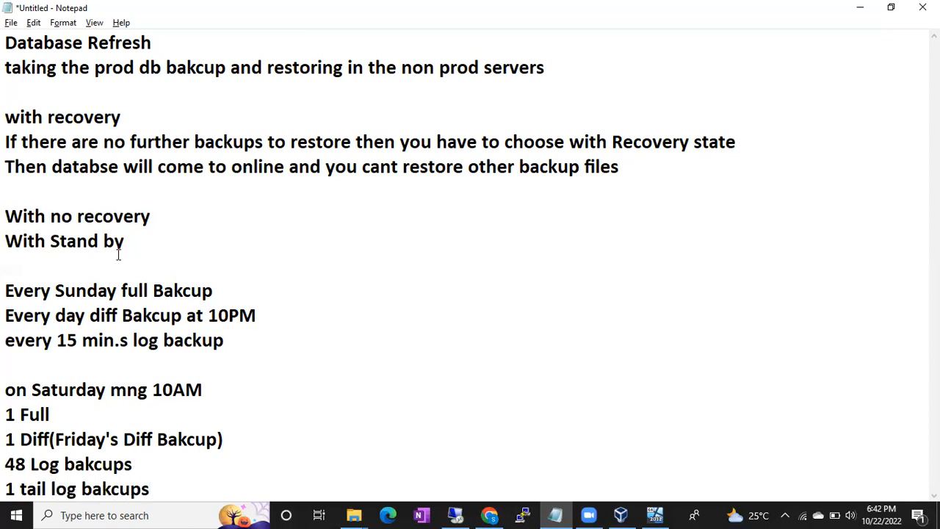
pyautogui.moveTo(9, 464); pyautogui.dragTo(29, 488)
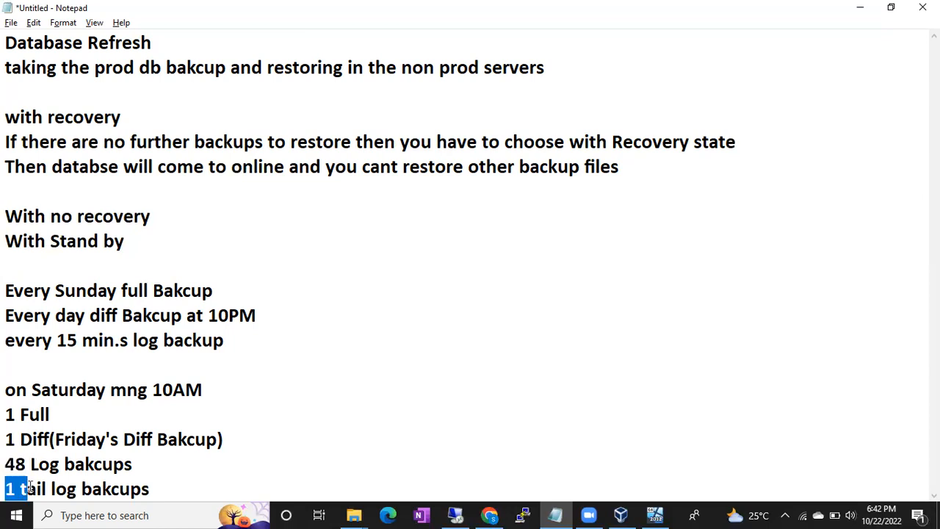
pyautogui.moveTo(6, 414); pyautogui.dragTo(47, 414)
pyautogui.moveTo(6, 439); pyautogui.dragTo(151, 490)
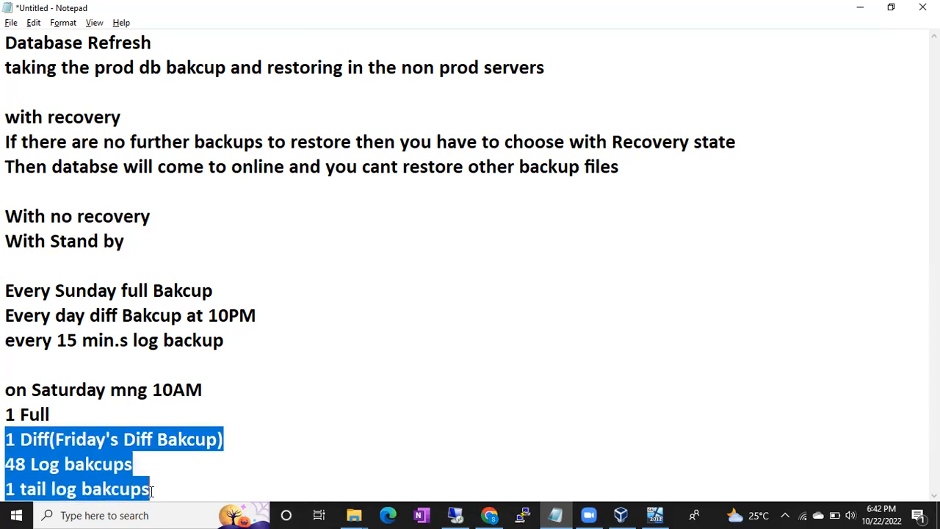
# - Append "- wth no reocvery" to the "1 Full" line
pyautogui.click(66, 412)
pyautogui.write('- q')
pyautogui.press('BackSpace')
pyautogui.press('BackSpace')
pyautogui.write('with')
pyautogui.press('BackSpace')
pyautogui.press('BackSpace')
pyautogui.press('BackSpace')
pyautogui.press('BackSpace')
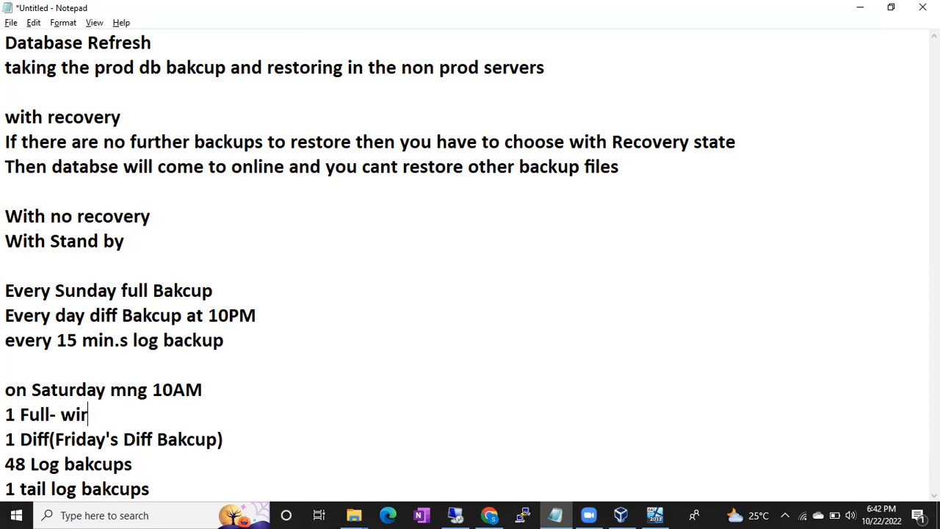
pyautogui.write('th no reocvery')
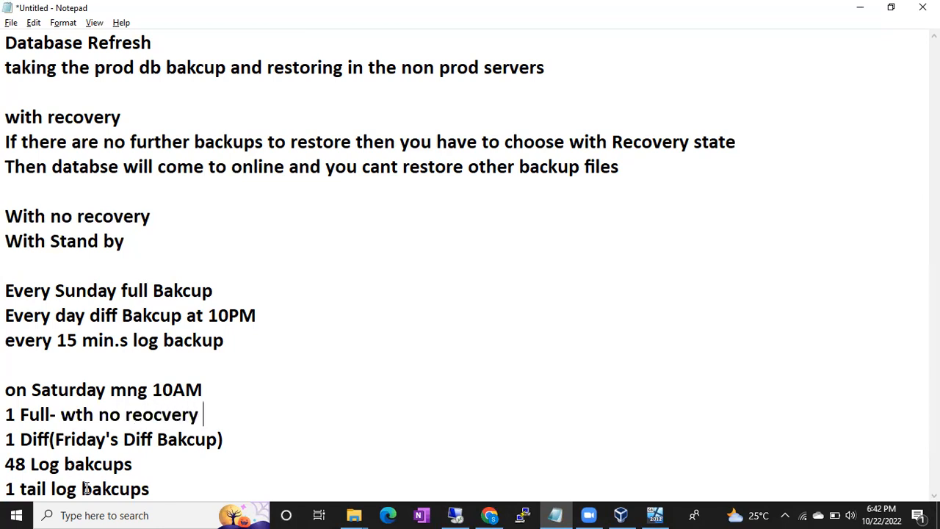
# - Append "- with no recovery" to both the Friday Diff line and the "48 Log bakcups" line
pyautogui.click(224, 439)
pyautogui.write('- with')
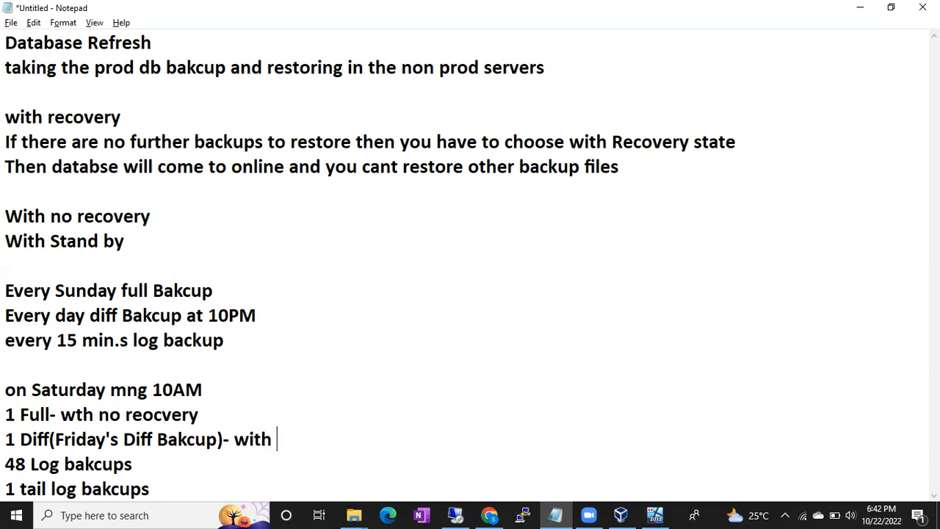
pyautogui.write(' no recovery')
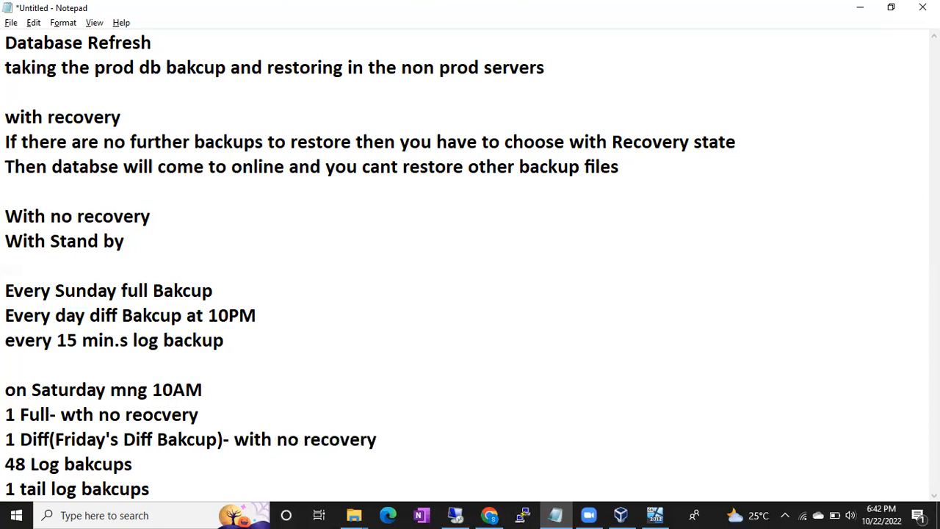
pyautogui.click(134, 464)
pyautogui.write('- with no recovery 1 tail log bakcups')
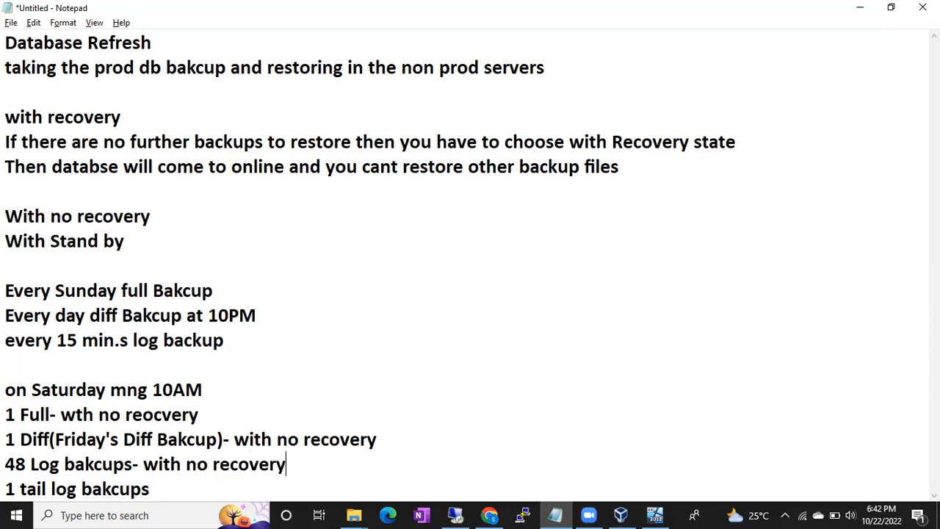
pyautogui.write('- with recovery')
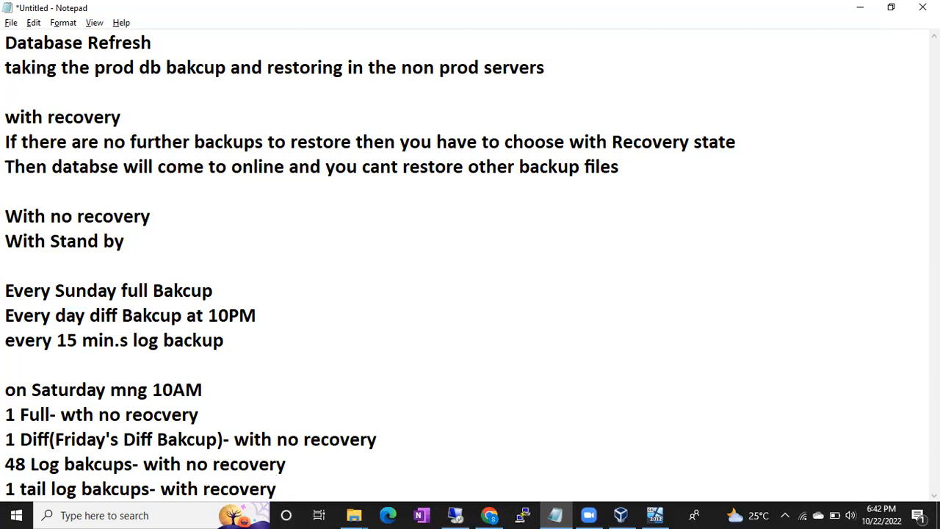
# - Mark the "1 tail log bakcups" line as "- with no recovery"
pyautogui.moveTo(61, 415); pyautogui.dragTo(223, 419)
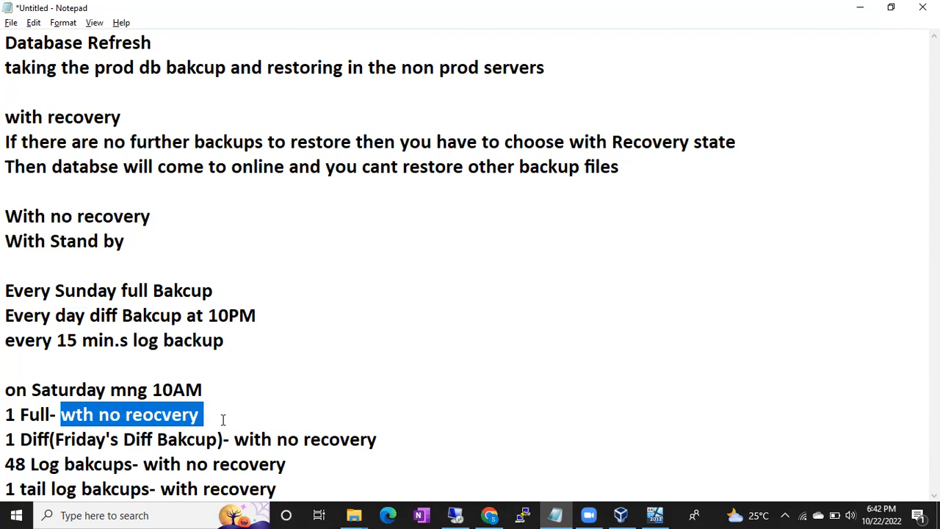
pyautogui.moveTo(173, 488); pyautogui.dragTo(282, 482)
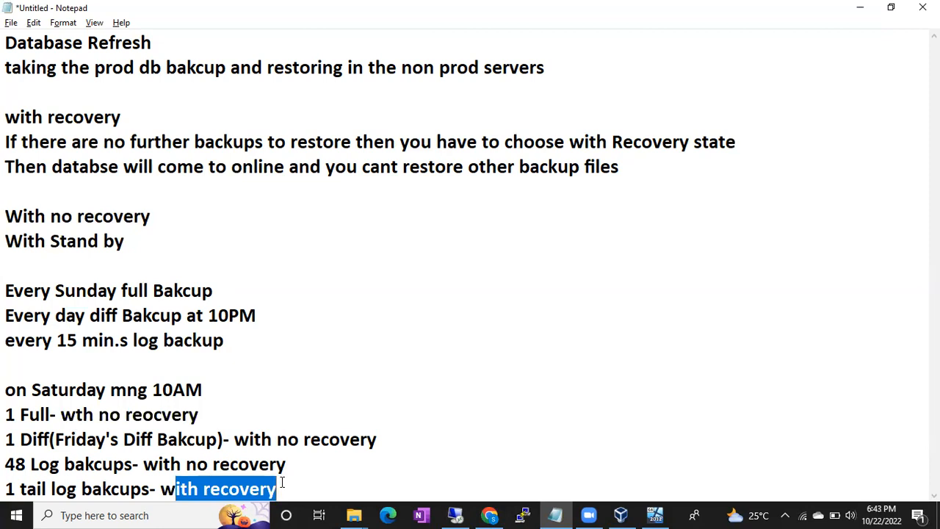
pyautogui.click(203, 488)
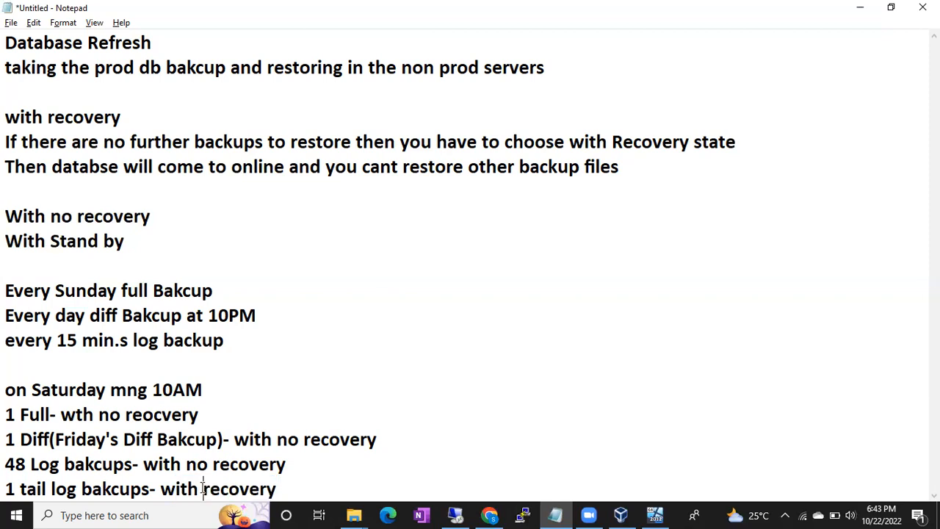
pyautogui.write('no')
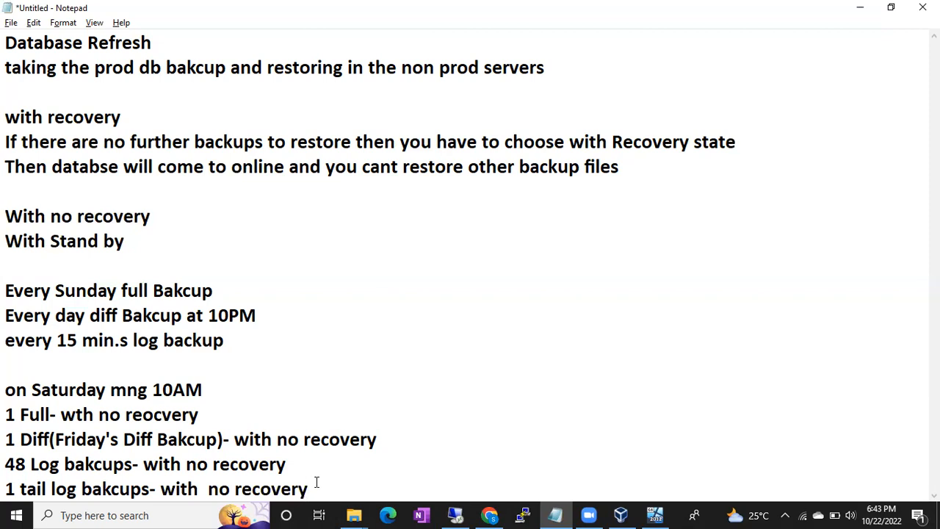
# - After a blank line below the restore list, add the command "restore database dbname with recovery" and end the line
pyautogui.press('Return')
pyautogui.press('Return')
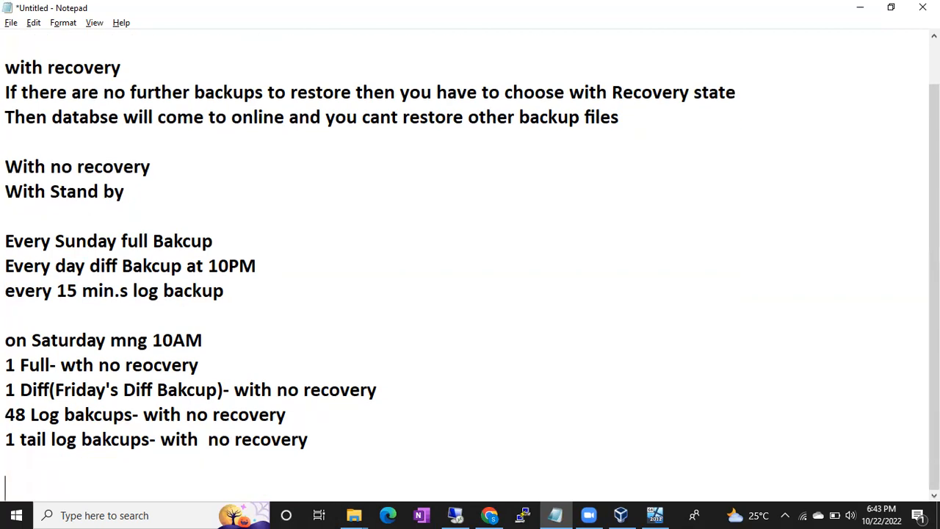
pyautogui.write('restore datas')
pyautogui.press('BackSpace')
pyautogui.write('base')
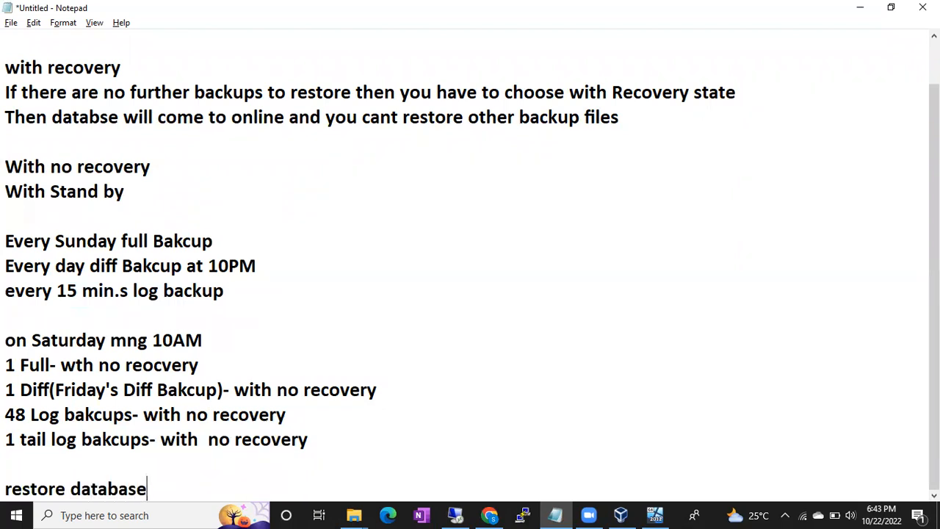
pyautogui.write(' dbname with reo')
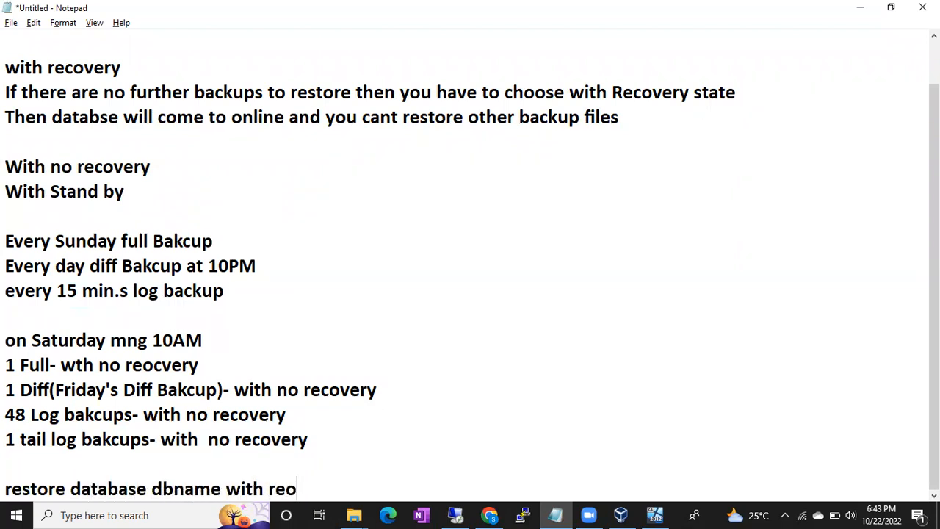
pyautogui.press('BackSpace')
pyautogui.write('covery')
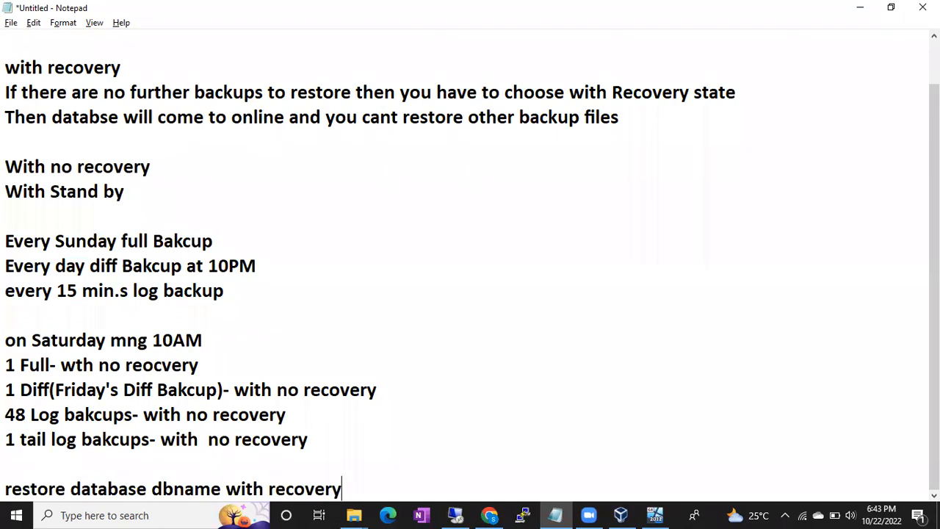
pyautogui.press('Return')
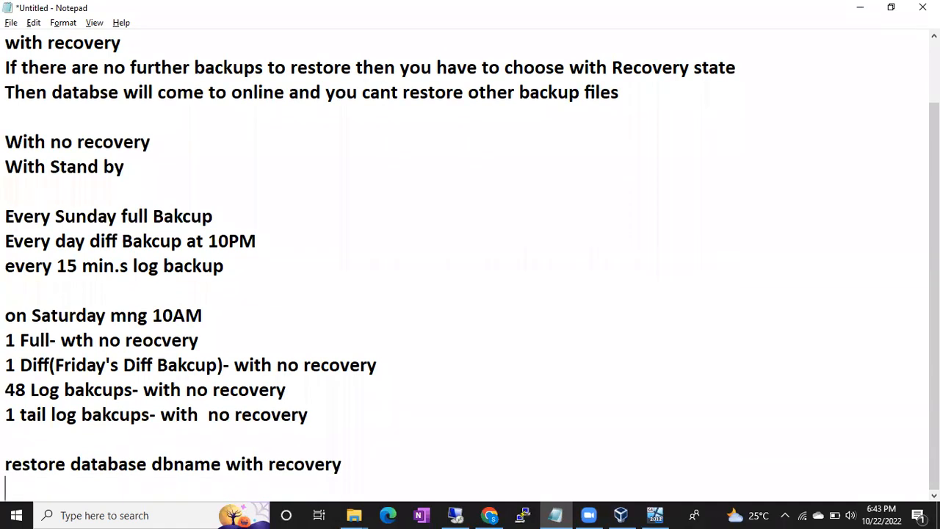
pyautogui.moveTo(75, 347); pyautogui.dragTo(300, 417)
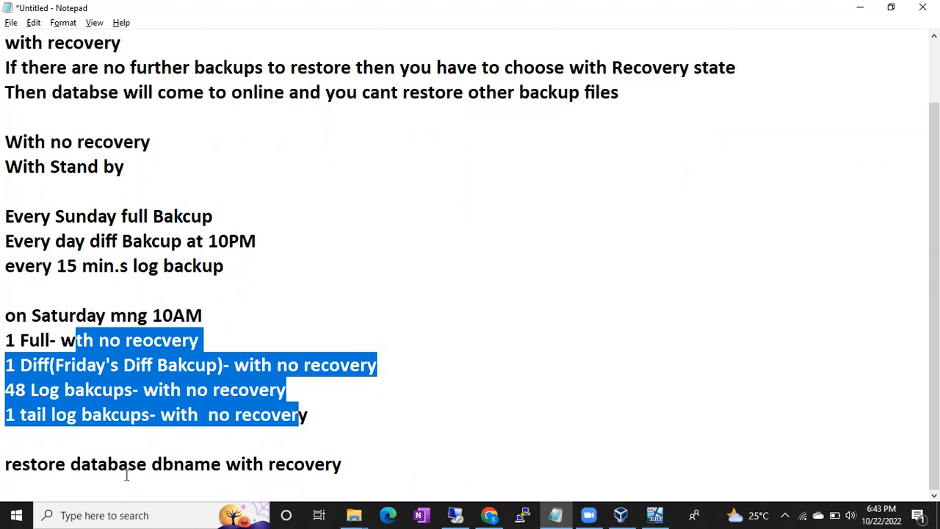
pyautogui.moveTo(36, 464); pyautogui.dragTo(355, 469)
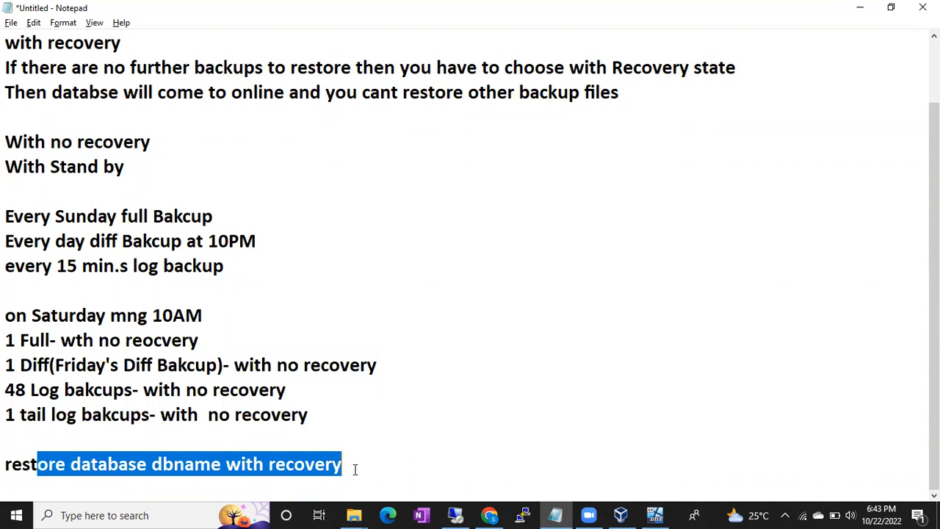
pyautogui.click(355, 469)
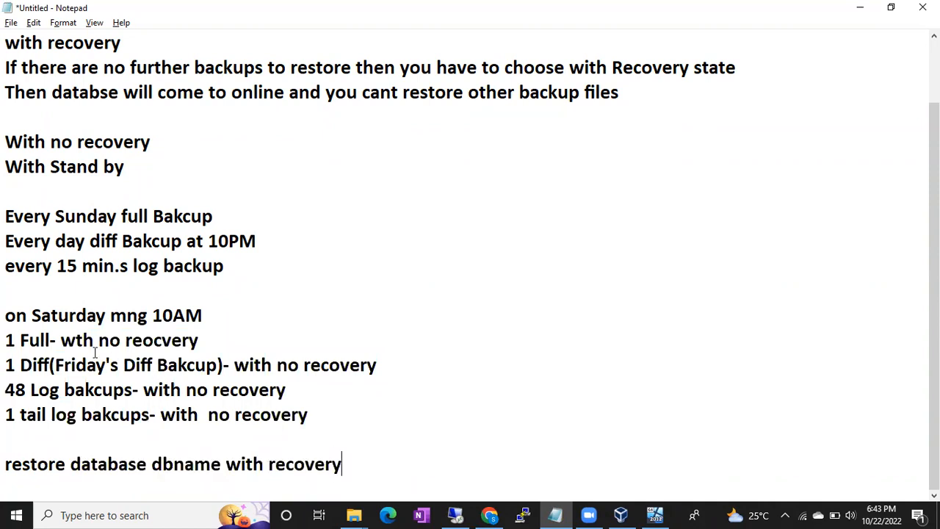
pyautogui.moveTo(94, 342); pyautogui.dragTo(196, 349)
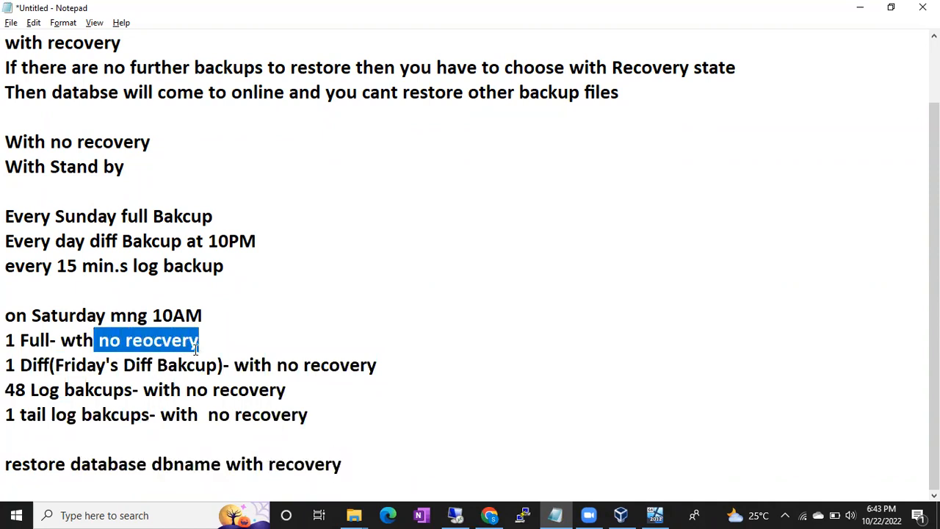
# - Append the note "(you cant access the database)" to the "1 Full" line
pyautogui.click(210, 346)
pyautogui.write('(y')
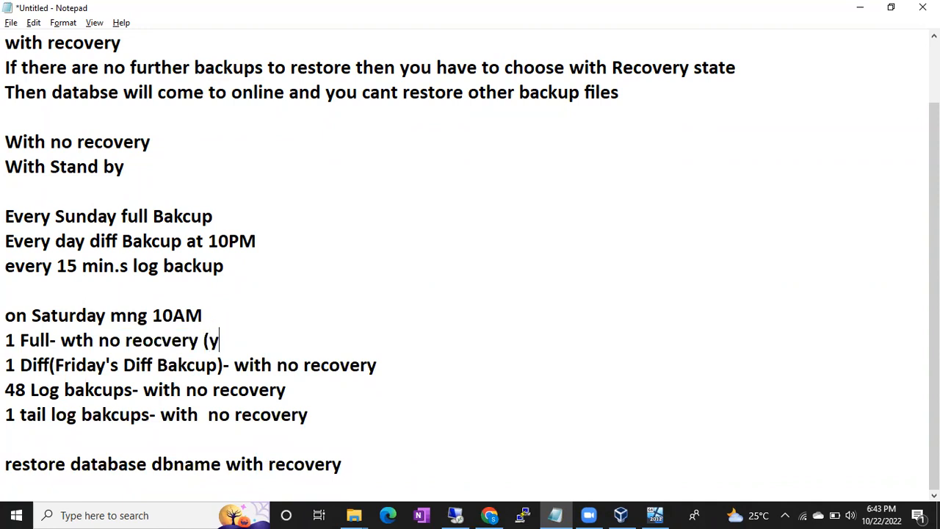
pyautogui.write('ou cant acce')
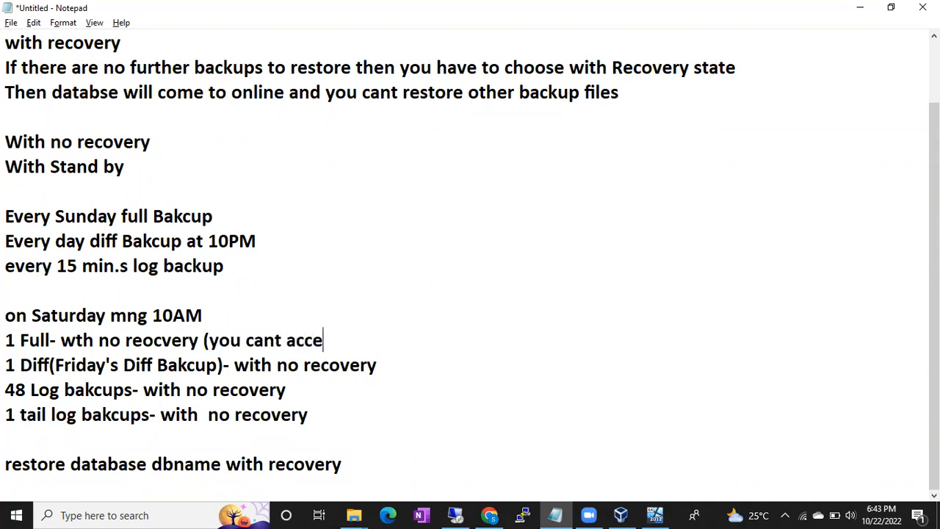
pyautogui.write('ss the database)')
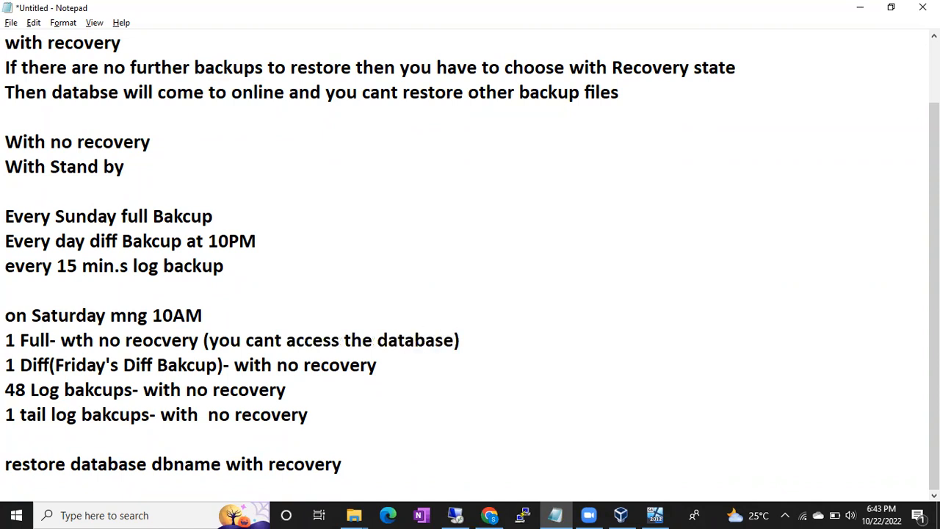
# - Copy the note "(you cant access the database)" to the ends of the Friday Diff and 48 Log lines
pyautogui.click(204, 340)
pyautogui.moveTo(204, 340); pyautogui.dragTo(472, 351)
pyautogui.hotkey('ctrl', 'c')
pyautogui.click(411, 367)
pyautogui.hotkey('ctrl', 'v')
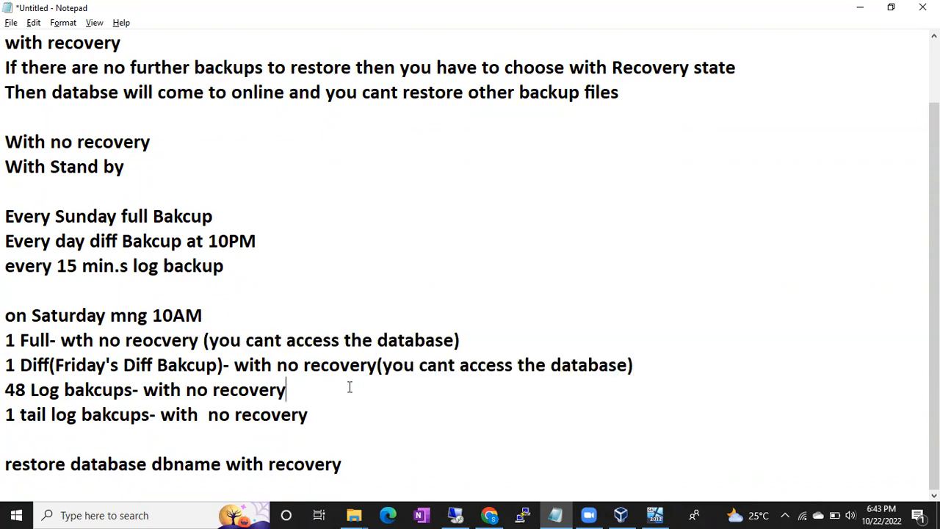
pyautogui.hotkey('ctrl', 'v')
# - Append "- db will be online and you can access the database" to the tail log line and insert two line breaks after it
pyautogui.click(314, 416)
pyautogui.write('- db will be online and you can access the')
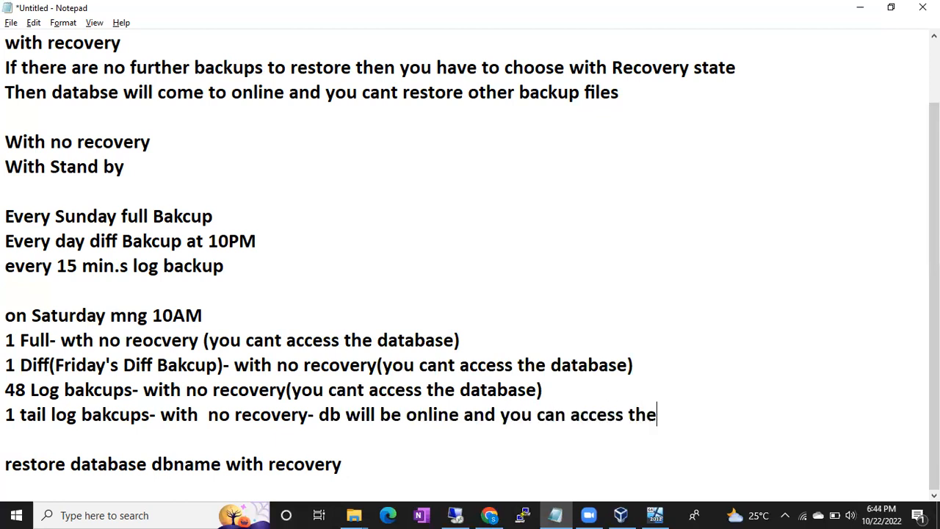
pyautogui.write(' database')
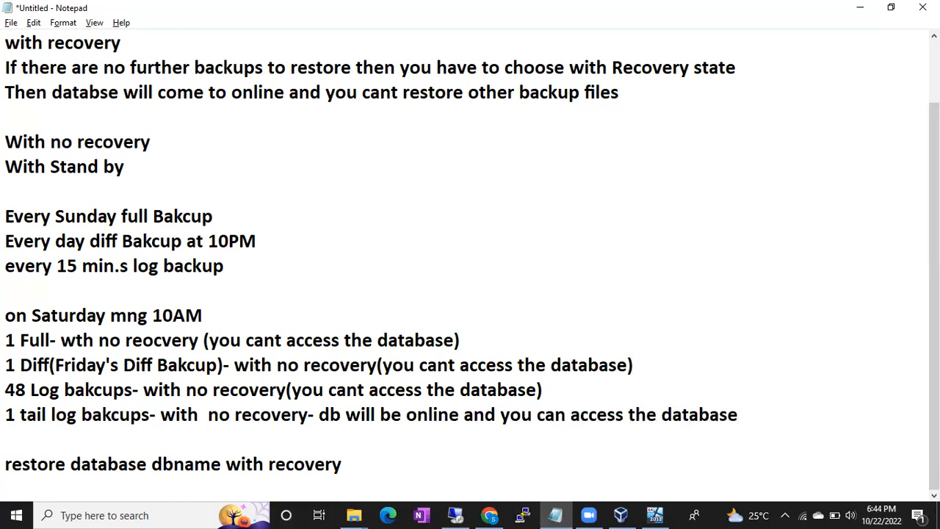
pyautogui.press('Return')
pyautogui.press('Return')
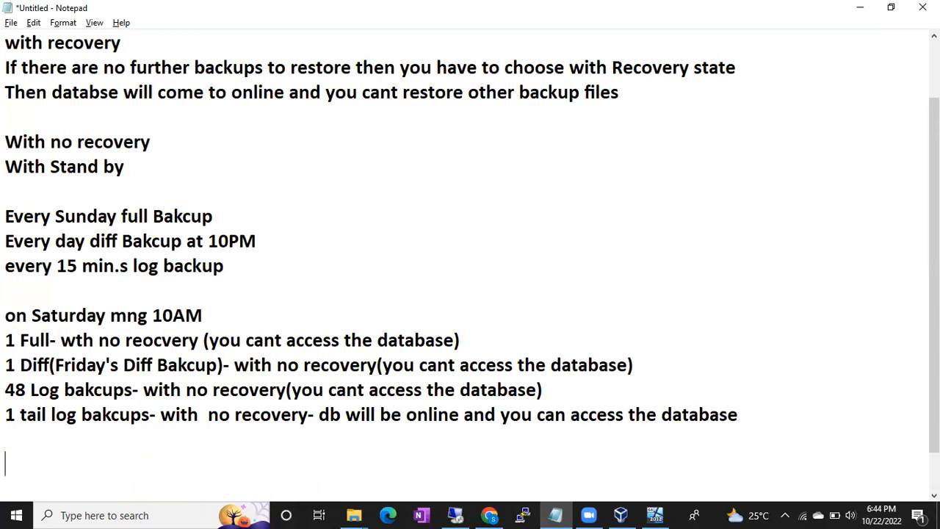
# - Add a "Stand by" heading below the restore list with the line "select queries" under it, and end the line
pyautogui.write('Stand by')
pyautogui.press('Return')
pyautogui.moveTo(204, 340); pyautogui.dragTo(417, 343)
pyautogui.moveTo(94, 343); pyautogui.dragTo(172, 347)
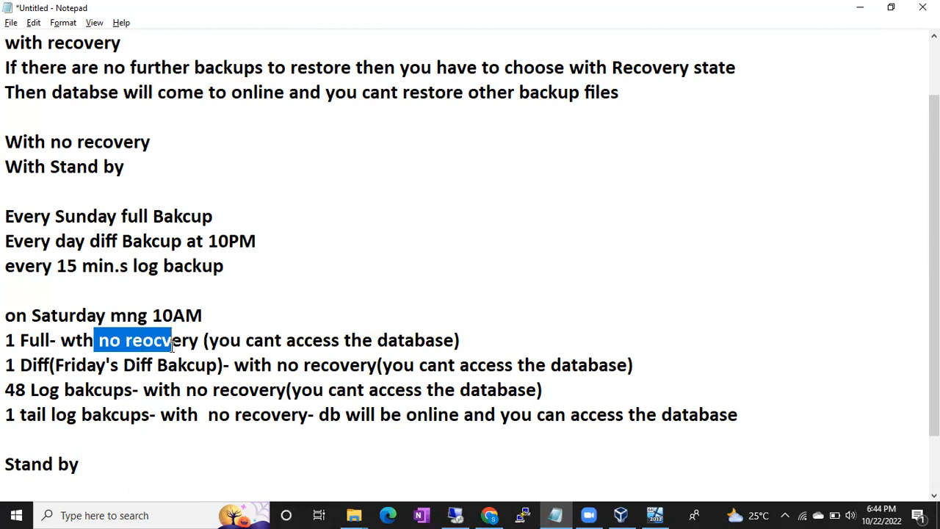
pyautogui.click(119, 470)
pyautogui.press('Return')
pyautogui.write('se')
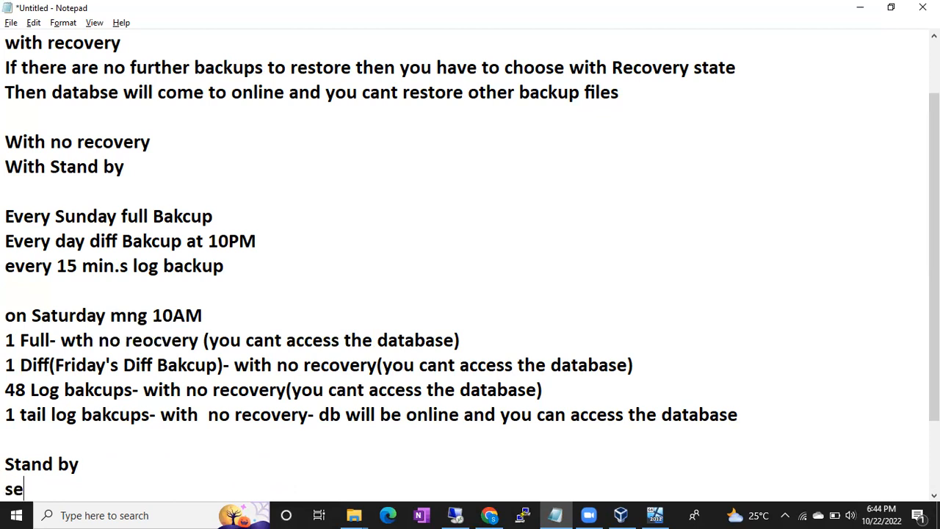
pyautogui.write('lect queries')
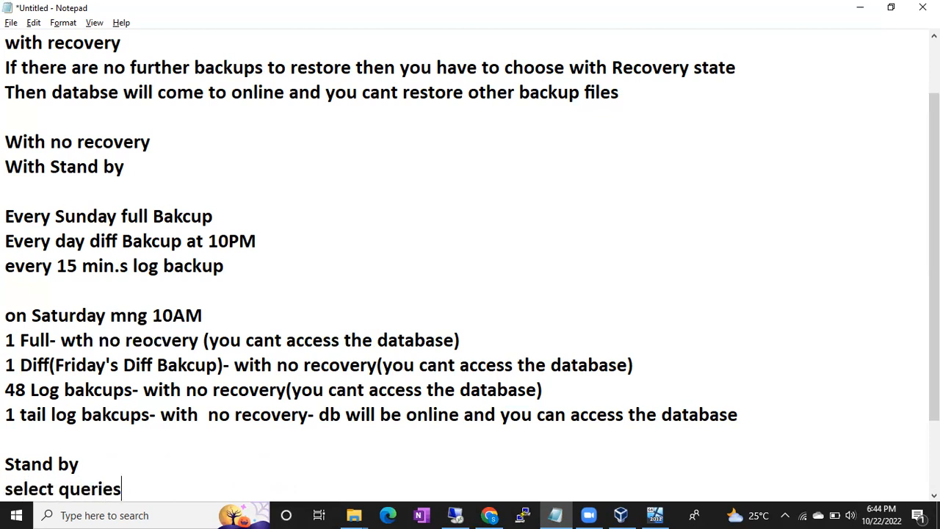
pyautogui.press('Return')
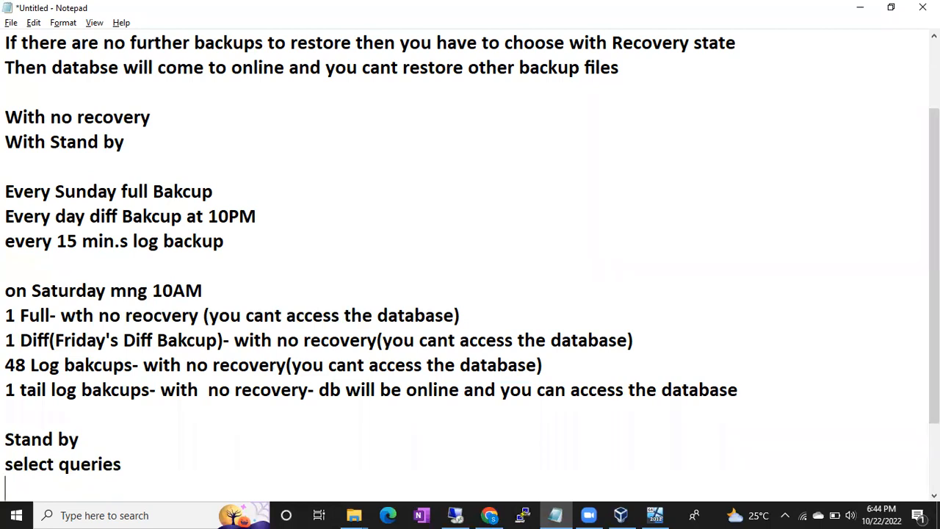
# - Append "with standy database accessible" to the end of the "1 Full" line
pyautogui.click(78, 315)
pyautogui.press('BackSpace')
pyautogui.moveTo(77, 316); pyautogui.dragTo(415, 313)
pyautogui.click(470, 315)
pyautogui.write('with standy d')
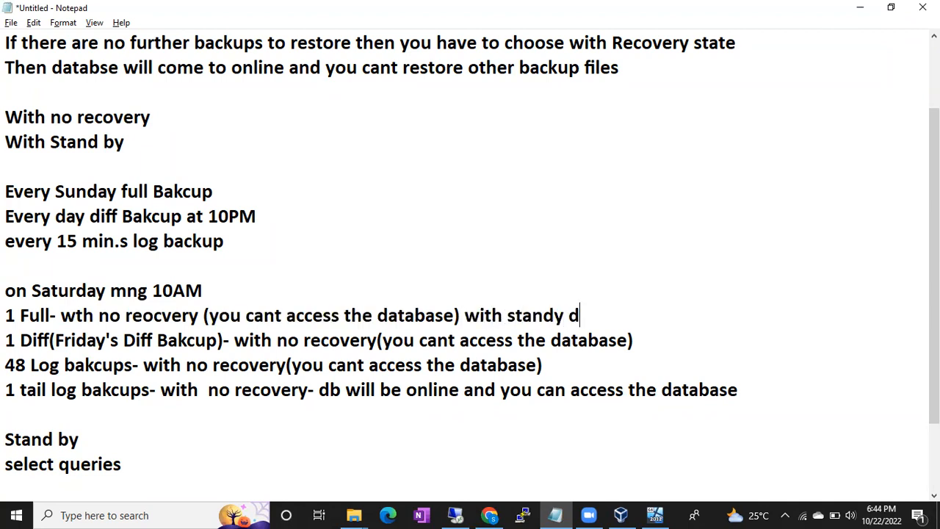
pyautogui.write('atabase acc')
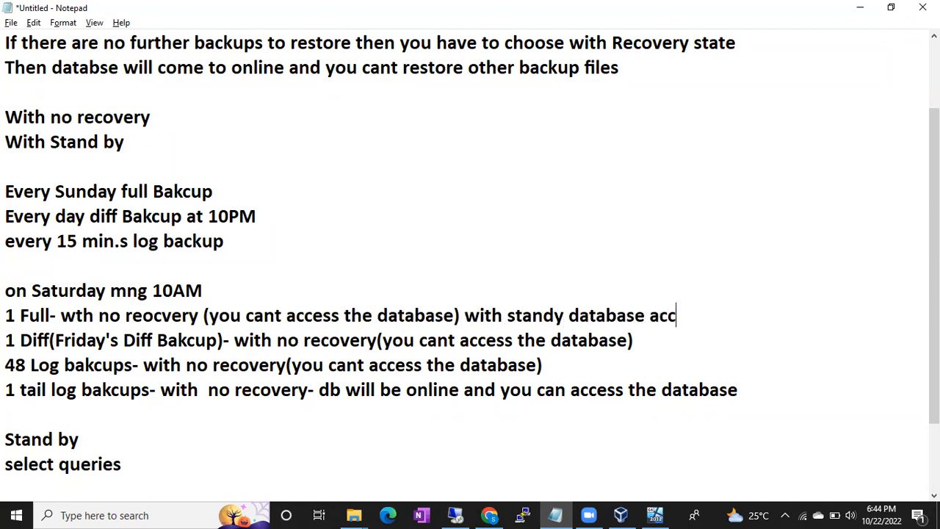
pyautogui.write('essible')
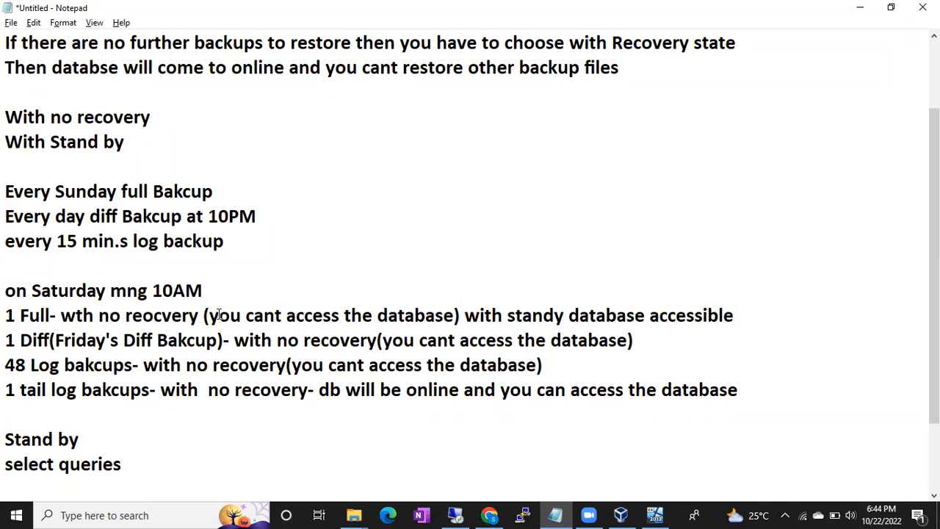
# - Extend the standby note on the "1 Full" line with "- only select queries will run"
pyautogui.moveTo(138, 365); pyautogui.dragTo(264, 440)
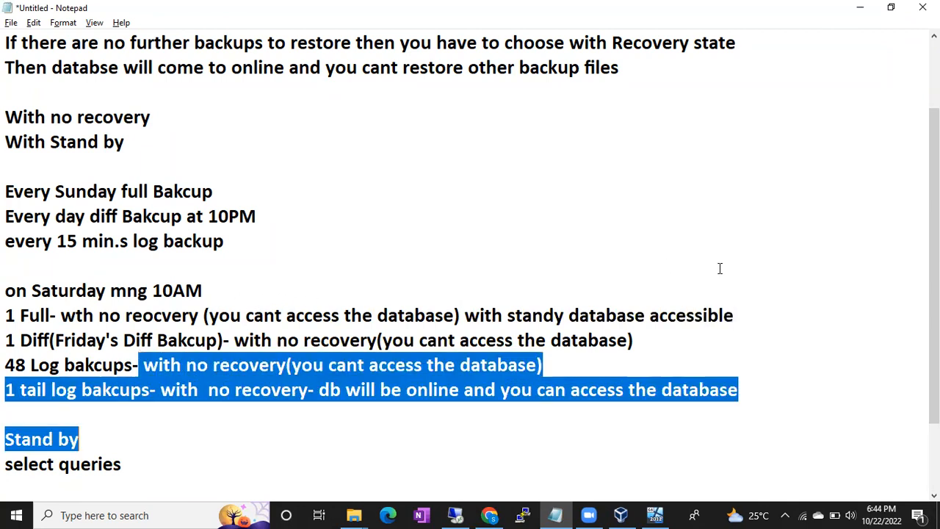
pyautogui.click(755, 319)
pyautogui.write('- only select ')
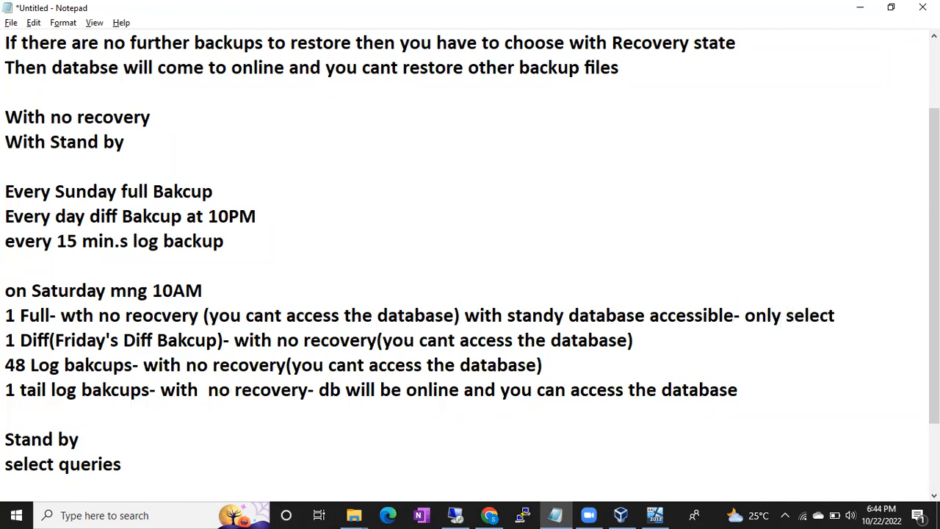
pyautogui.write('queries will run')
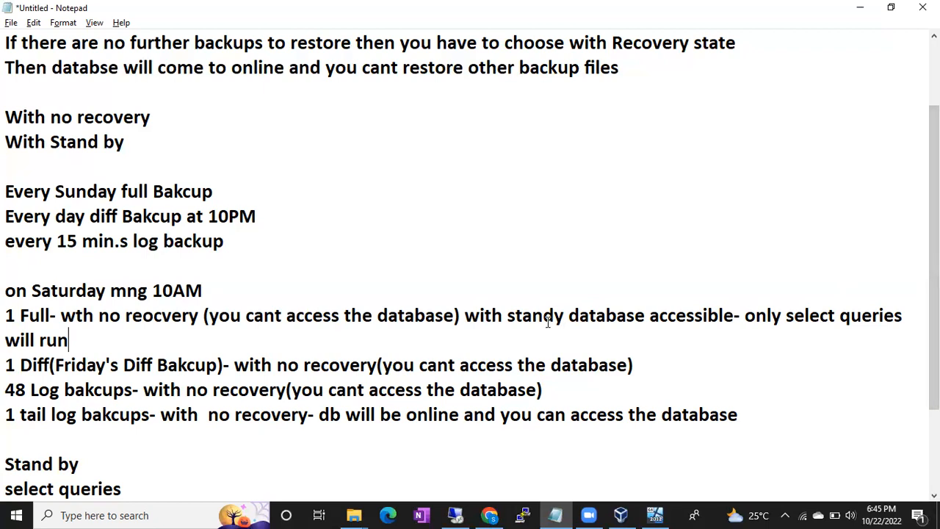
# - Correct "standy" to "stand by" in the note on the "1 Full" line
pyautogui.moveTo(499, 315); pyautogui.dragTo(532, 315)
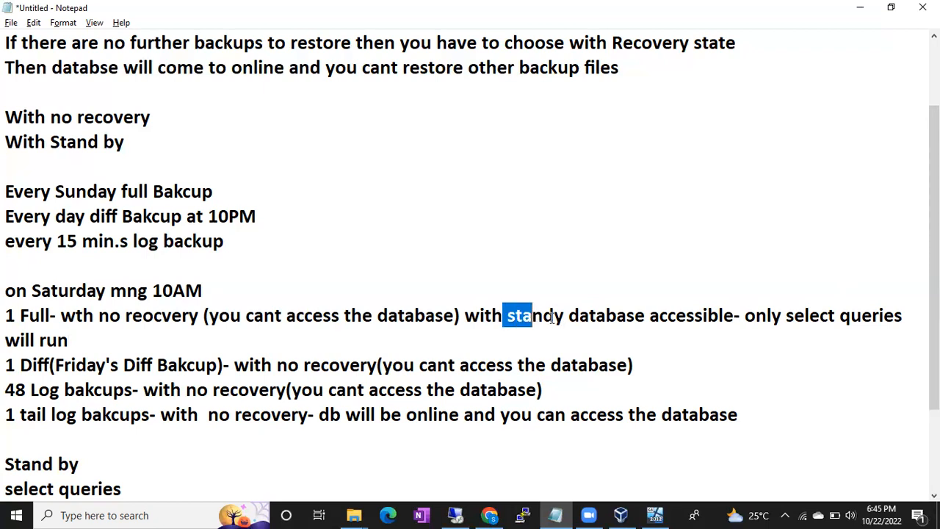
pyautogui.moveTo(242, 315); pyautogui.dragTo(418, 316)
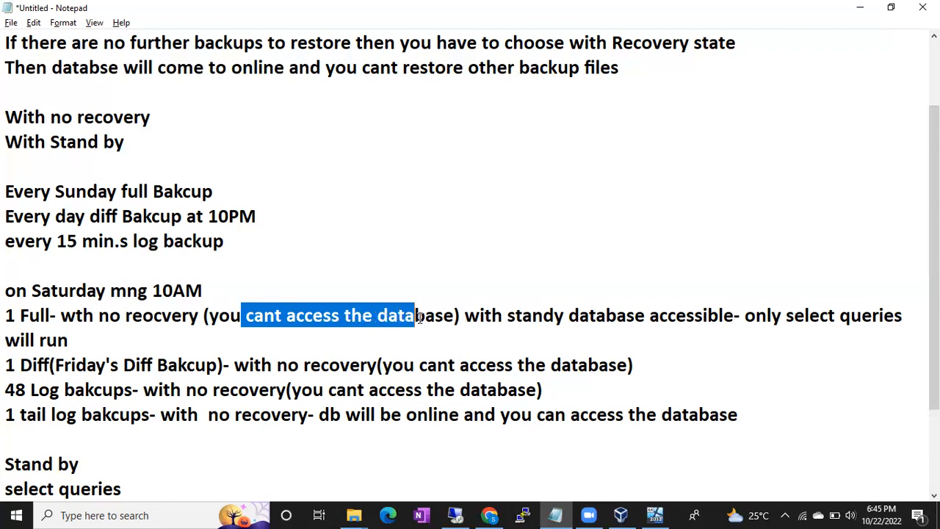
pyautogui.moveTo(463, 317); pyautogui.dragTo(552, 324)
pyautogui.click(554, 316)
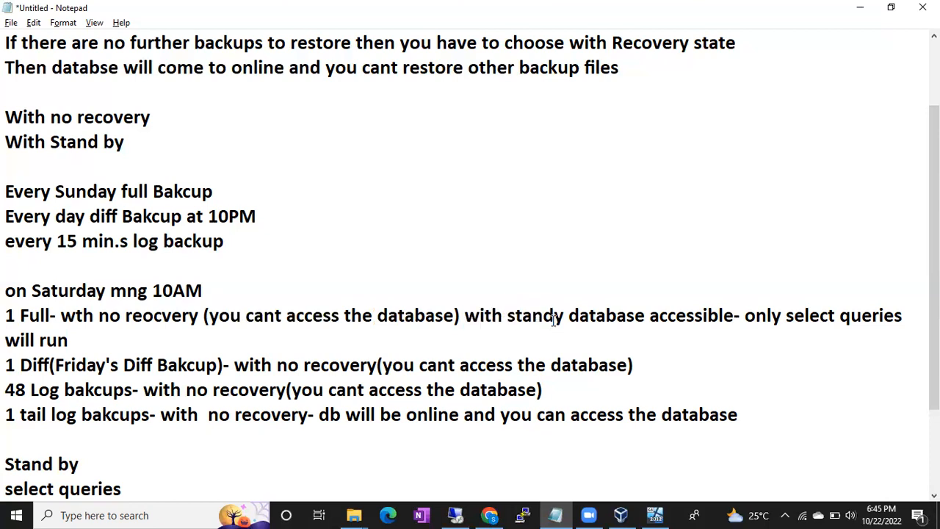
pyautogui.write('b')
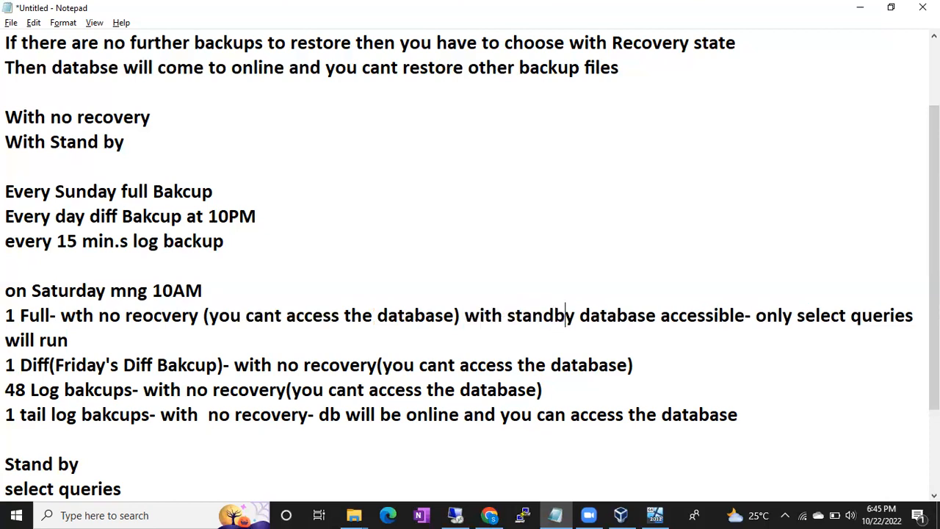
pyautogui.click(554, 316)
pyautogui.moveTo(674, 316); pyautogui.dragTo(848, 312)
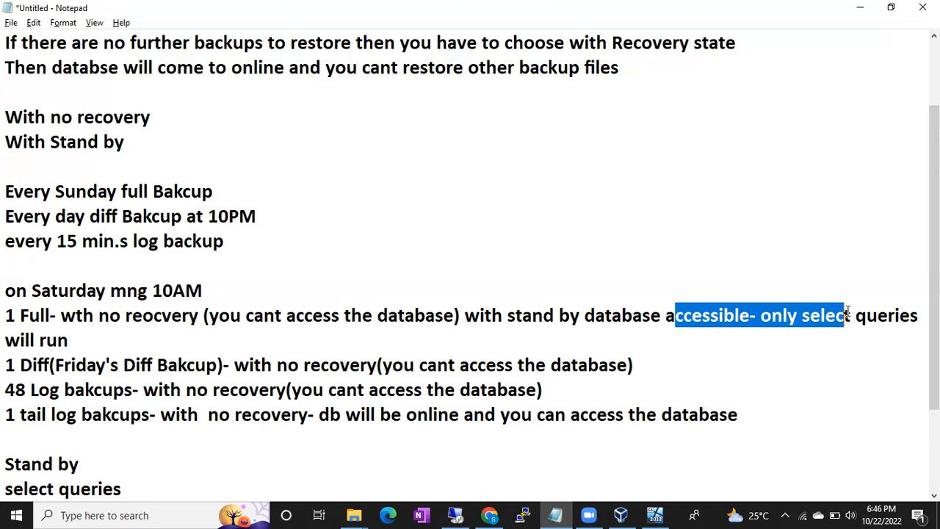
pyautogui.hotkey('alt', 'Tab')
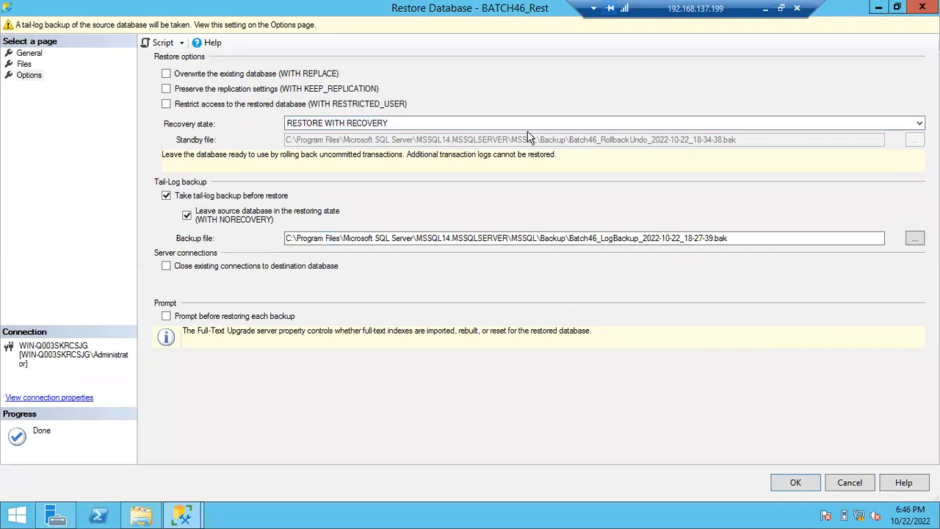
pyautogui.click(764, 8)
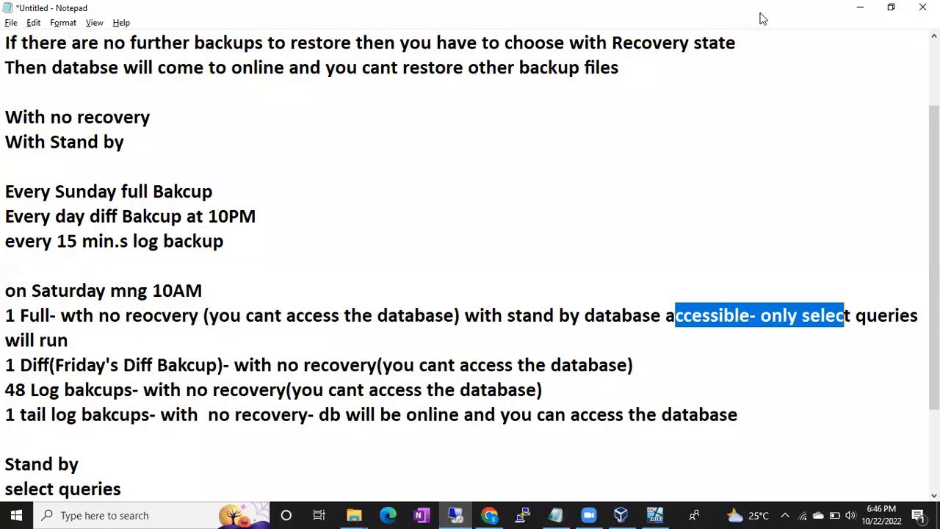
pyautogui.click(760, 315)
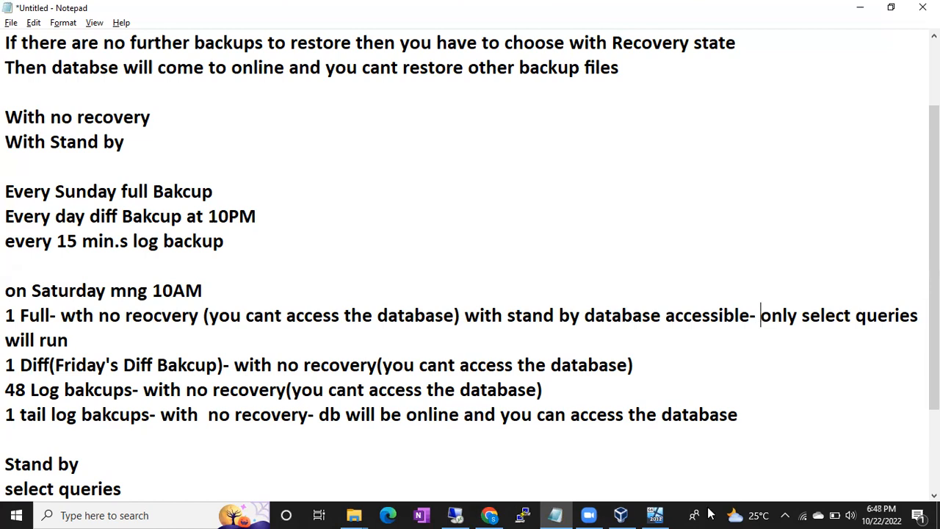
# - Switch to the remote SQL Server session and restore BATCH46_Rest using RESTORE WITH NORECOVERY, without taking a tail-log backup
pyautogui.click(457, 515)
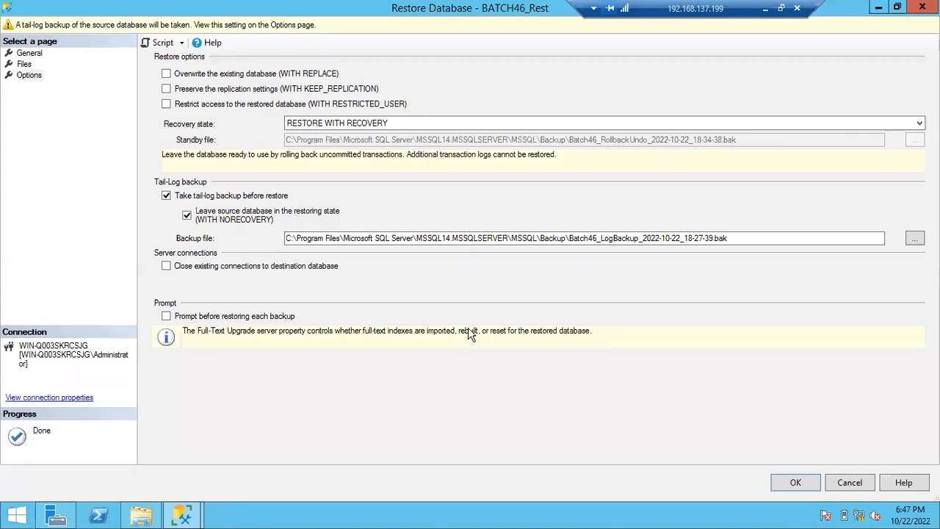
pyautogui.click(426, 117)
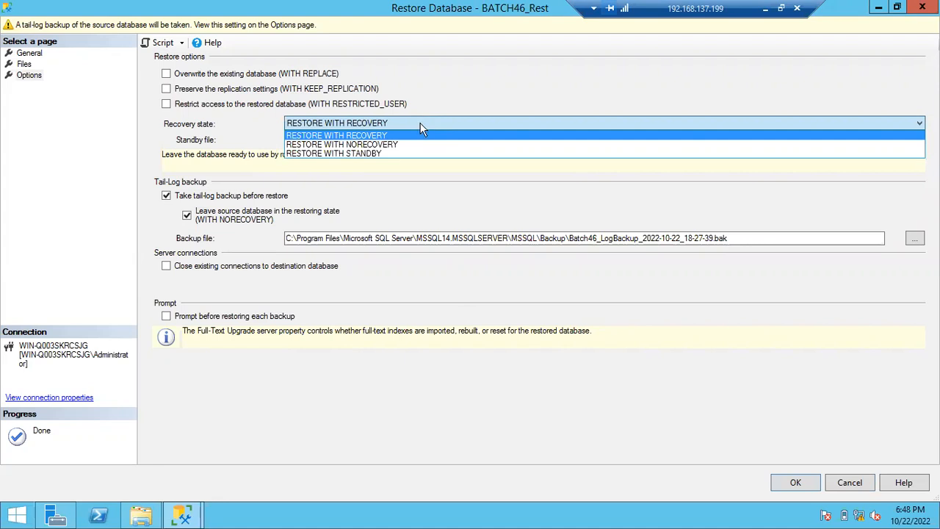
pyautogui.click(402, 145)
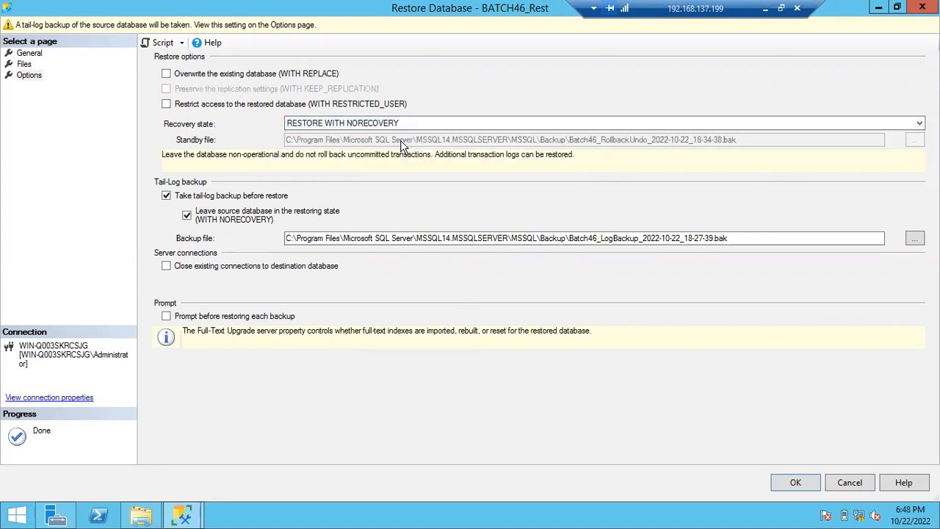
pyautogui.click(166, 196)
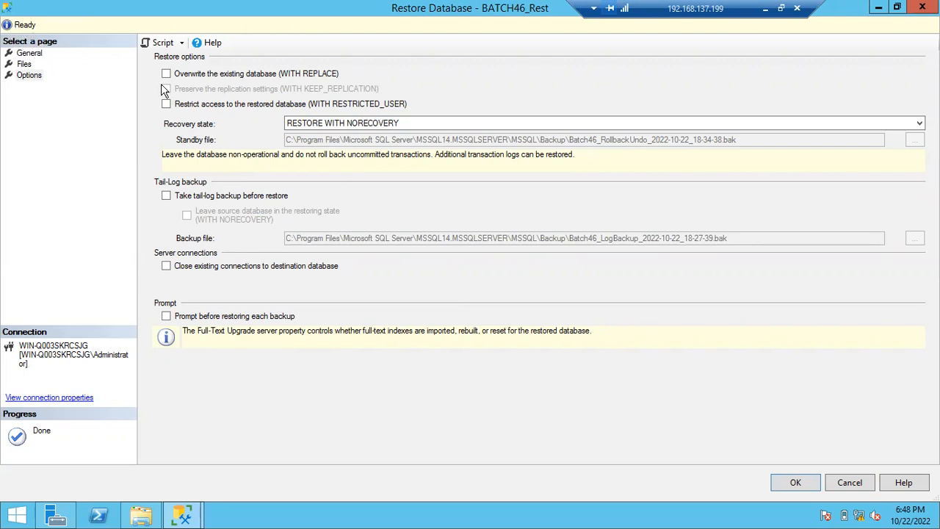
pyautogui.click(792, 485)
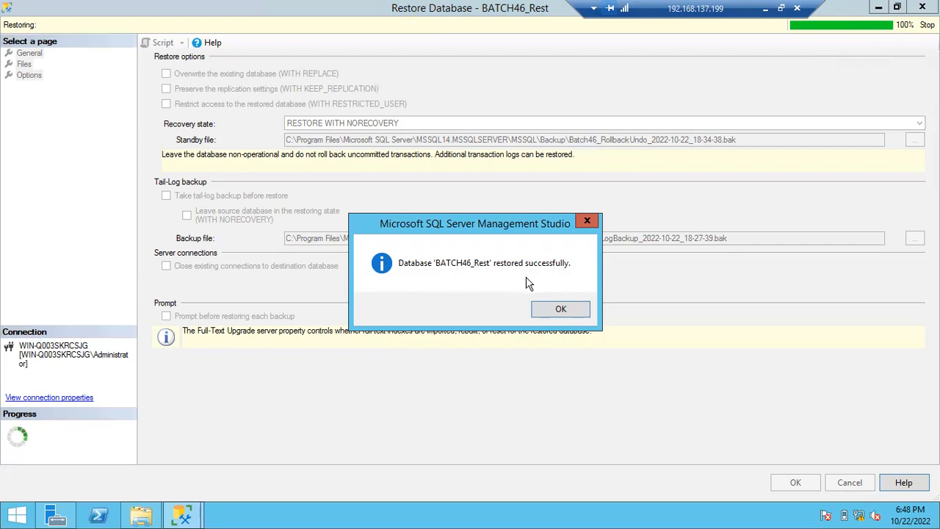
pyautogui.click(558, 310)
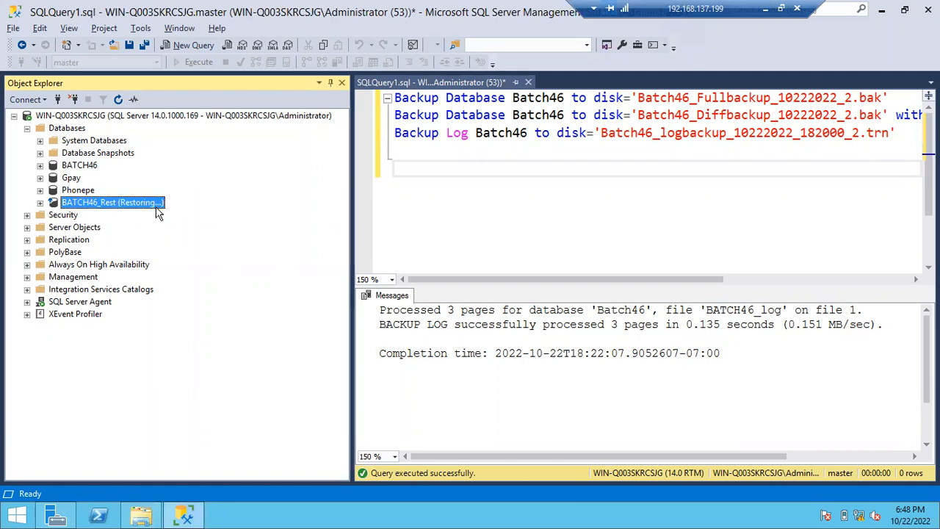
# - Try to expand the restored BATCH46_Rest database in Object Explorer to check whether it is accessible
pyautogui.click(41, 202)
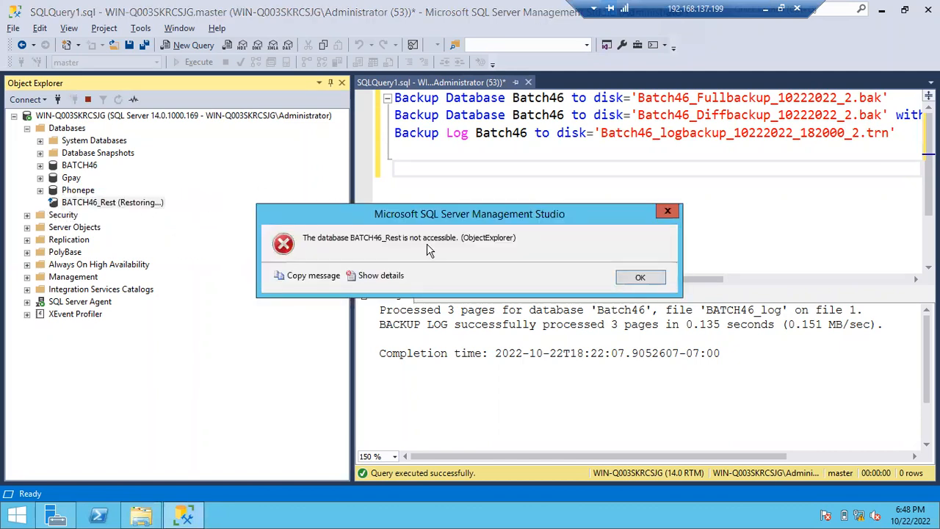
pyautogui.click(636, 277)
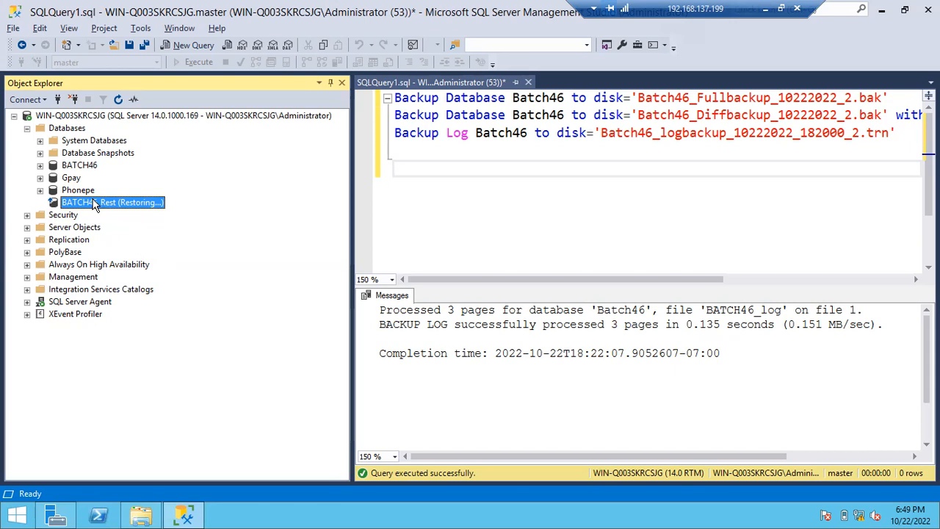
# - Start a database restore for BATCH46_Rest with the backup file Batch46_Diffbackup_10222022_2.bak as the device source
pyautogui.rightClick(82, 209)
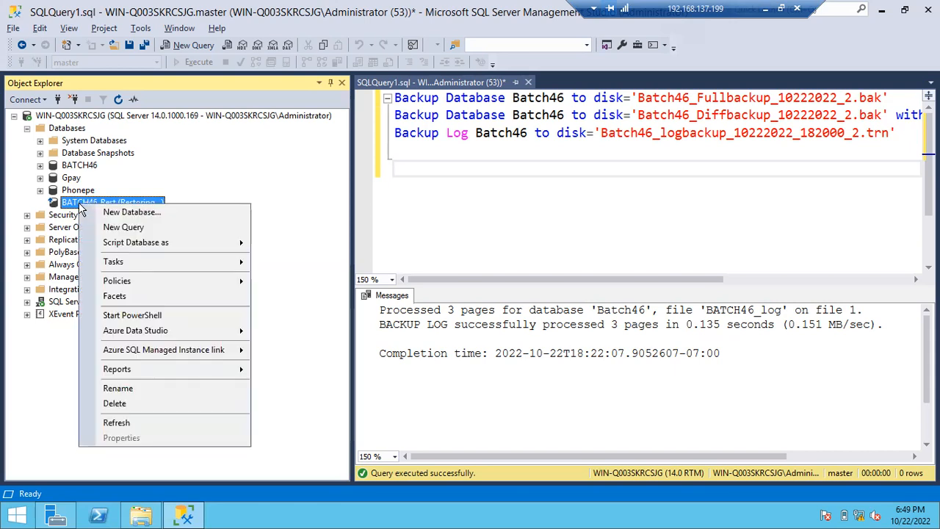
pyautogui.moveTo(120, 265)
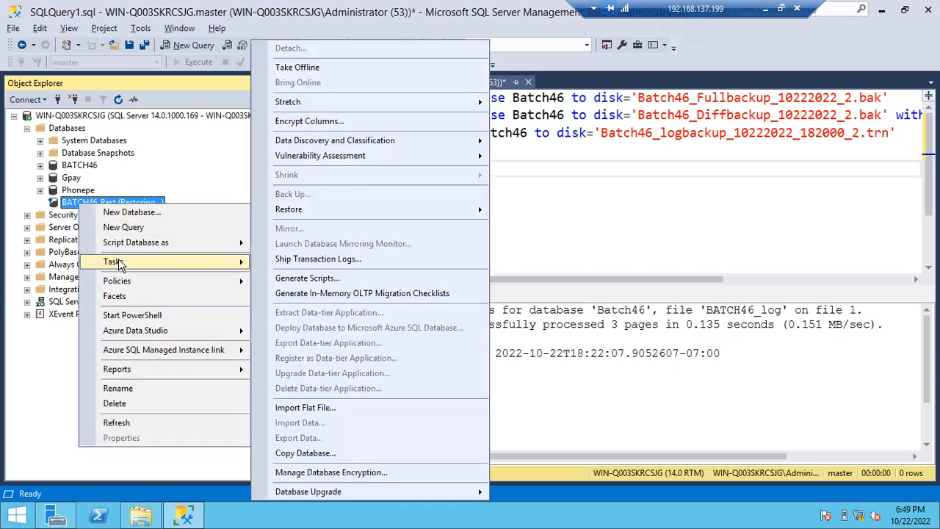
pyautogui.moveTo(346, 210)
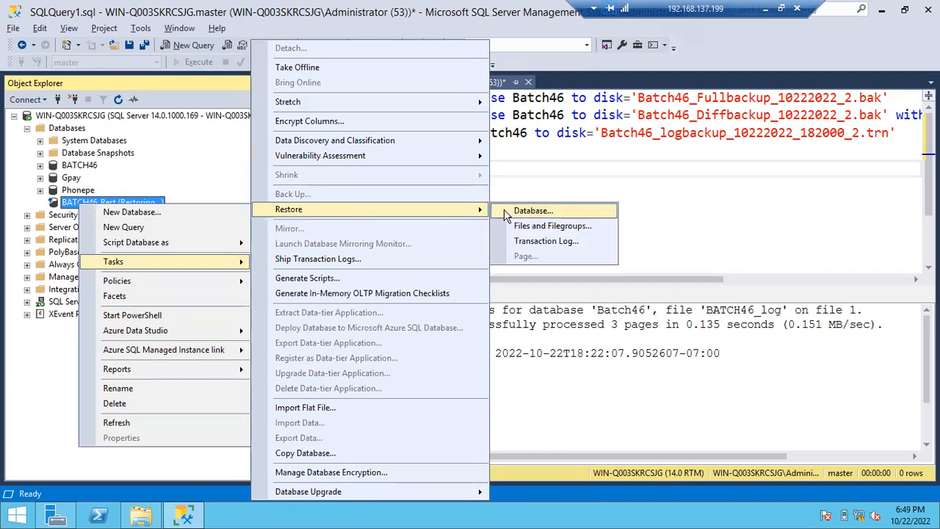
pyautogui.click(507, 212)
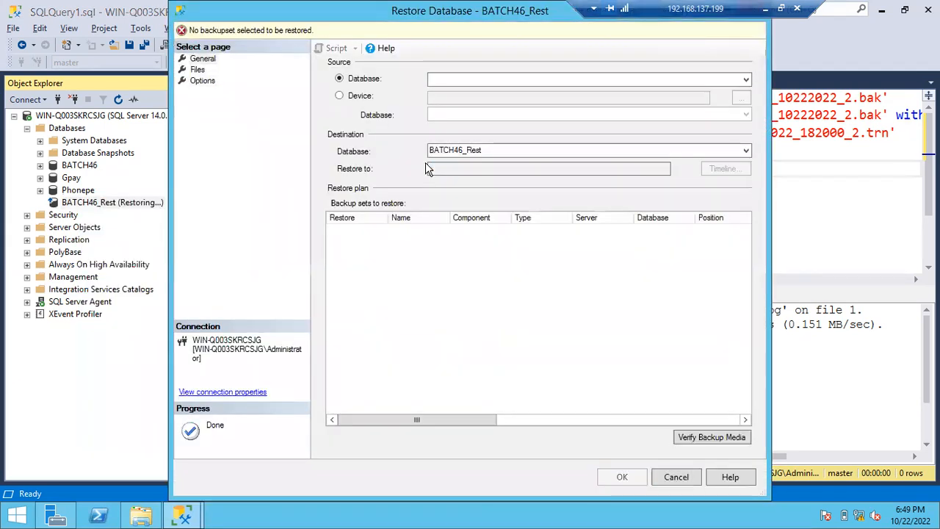
pyautogui.click(350, 101)
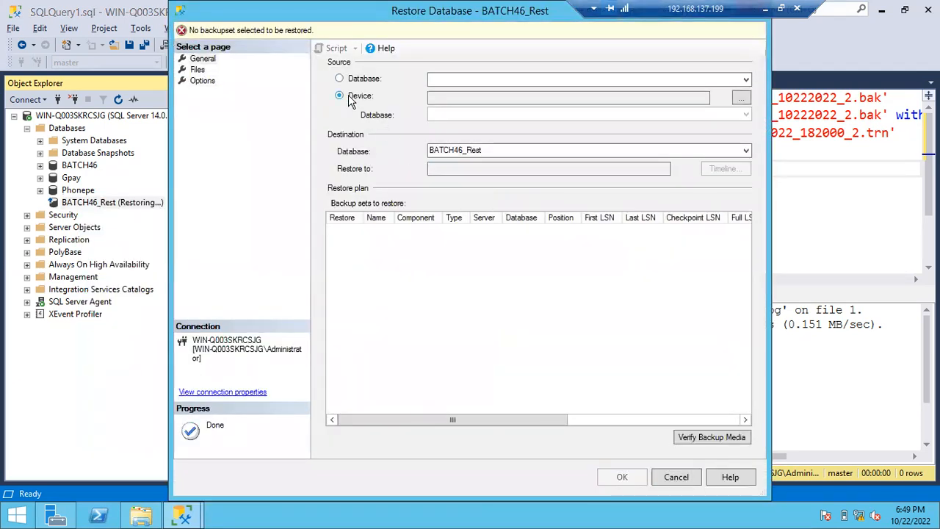
pyautogui.click(742, 99)
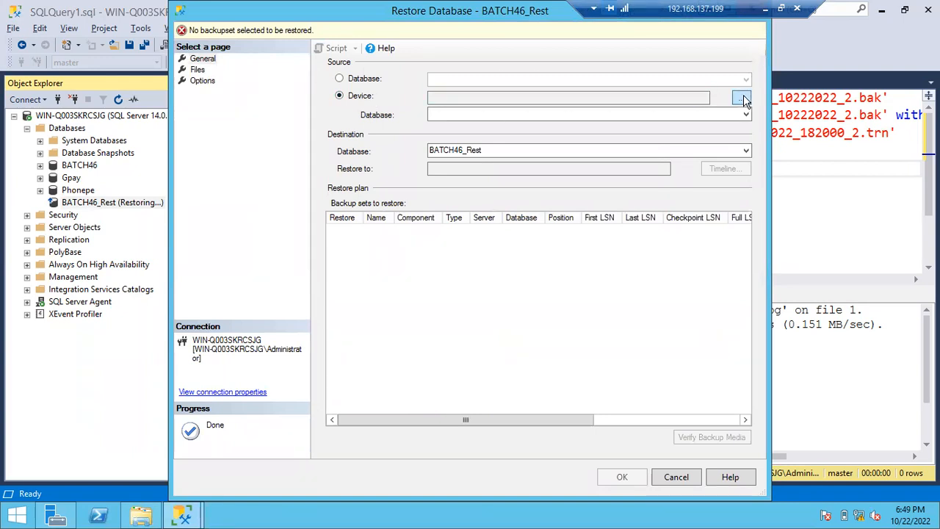
pyautogui.click(587, 215)
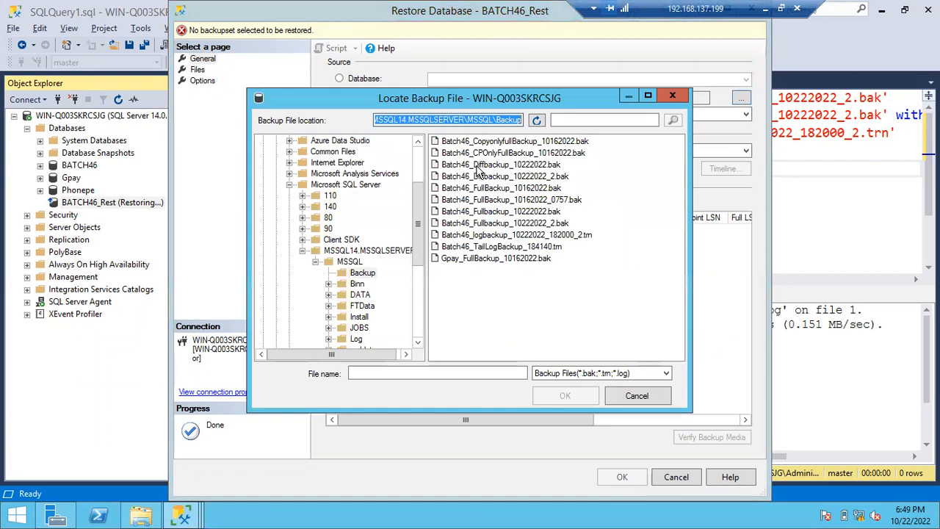
pyautogui.click(488, 178)
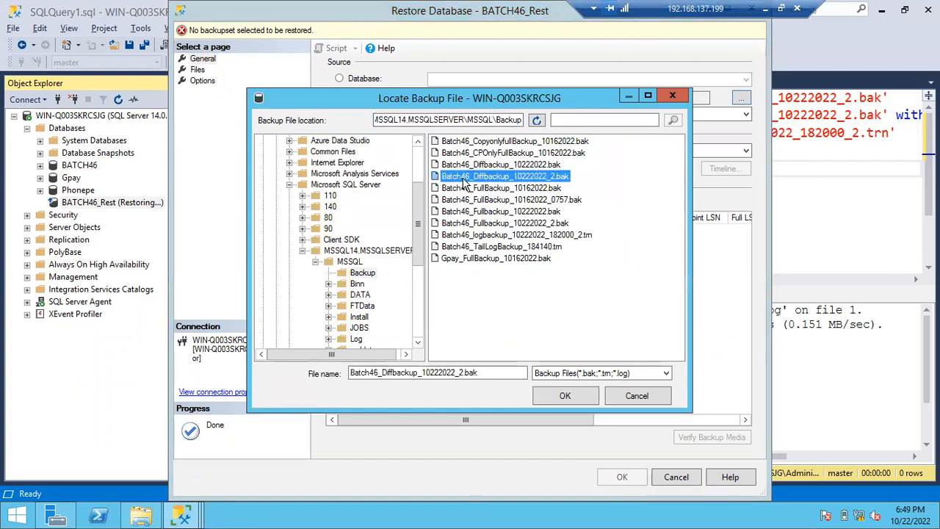
pyautogui.doubleClick(542, 180)
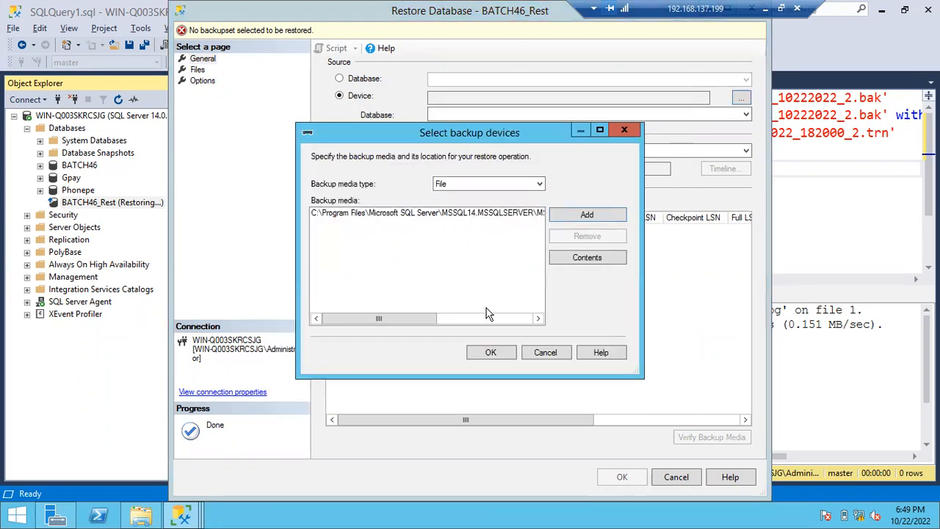
pyautogui.click(487, 351)
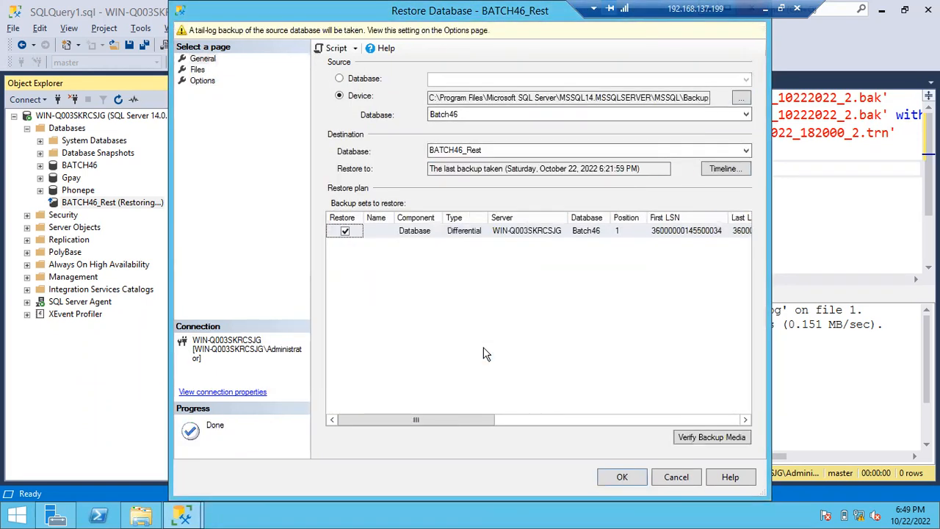
# - Restore the differential backup using RESTORE WITH NORECOVERY, without taking a tail-log backup
pyautogui.click(200, 70)
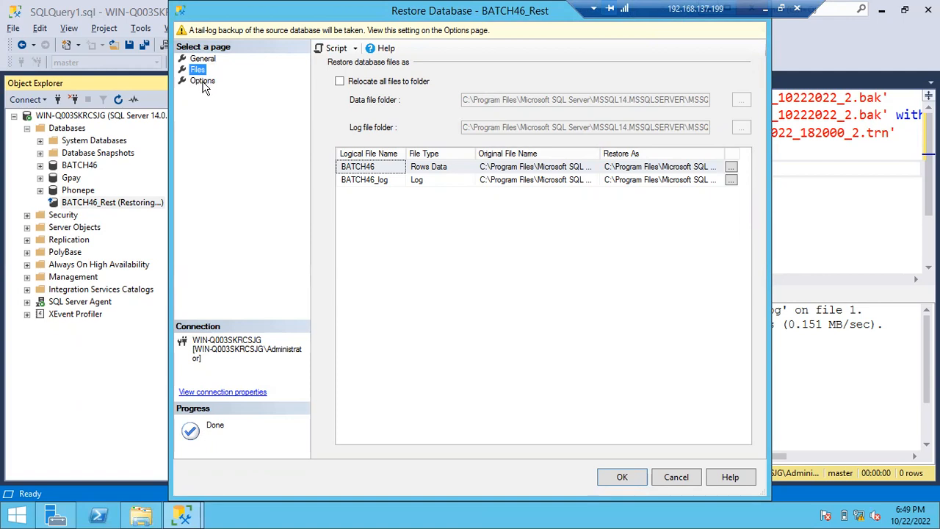
pyautogui.click(203, 84)
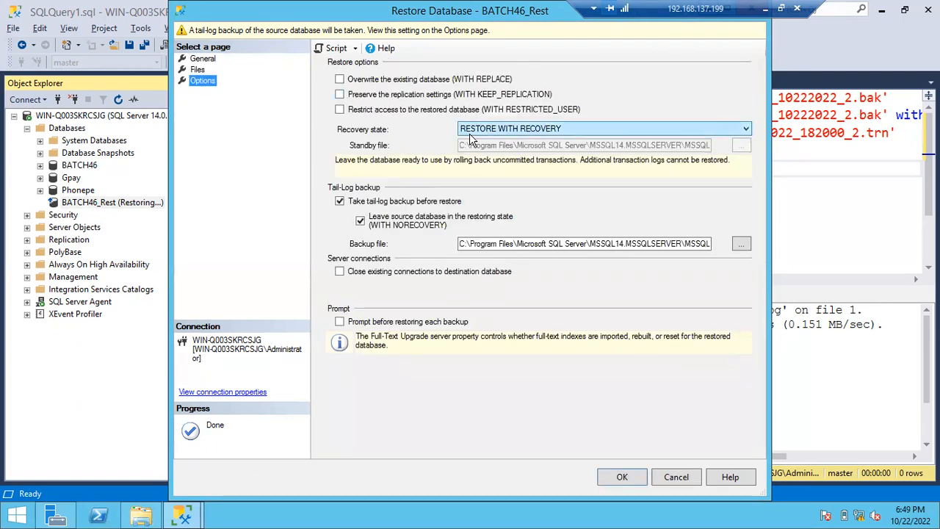
pyautogui.click(471, 132)
pyautogui.click(476, 150)
pyautogui.click(340, 200)
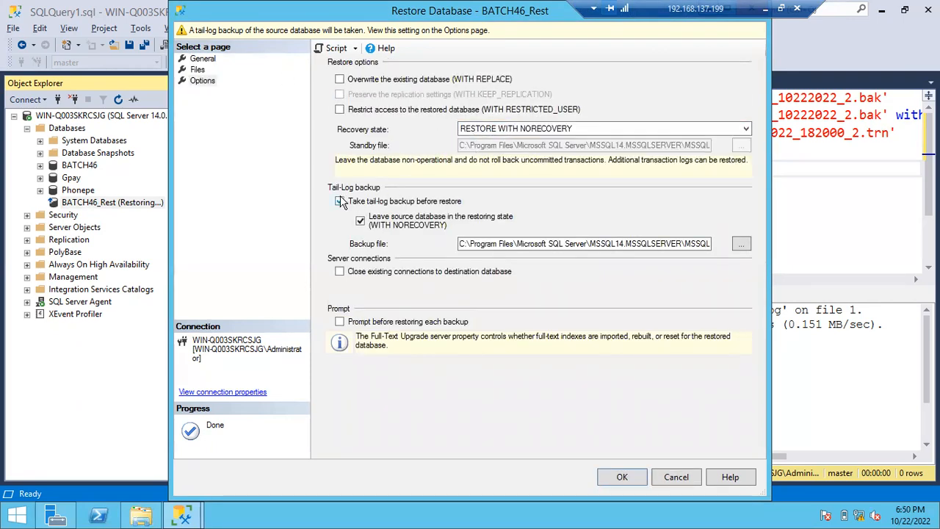
pyautogui.click(619, 478)
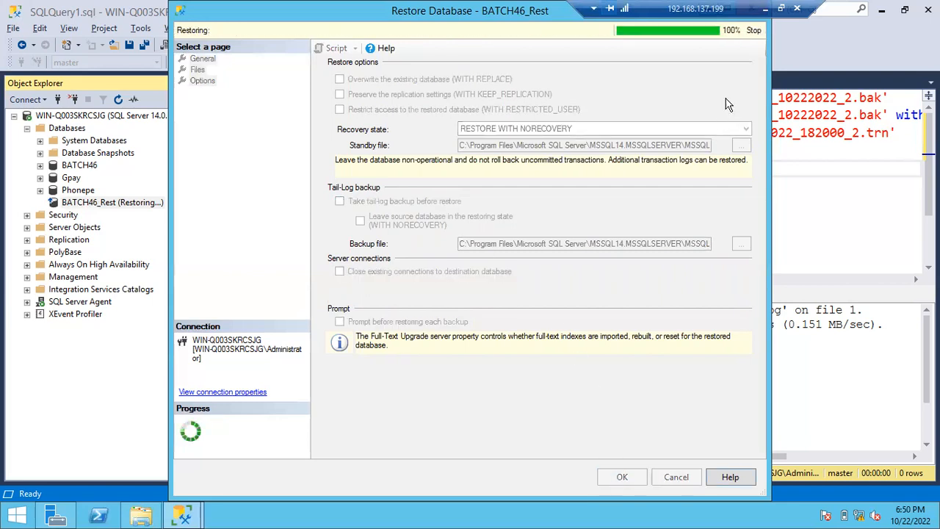
pyautogui.click(561, 310)
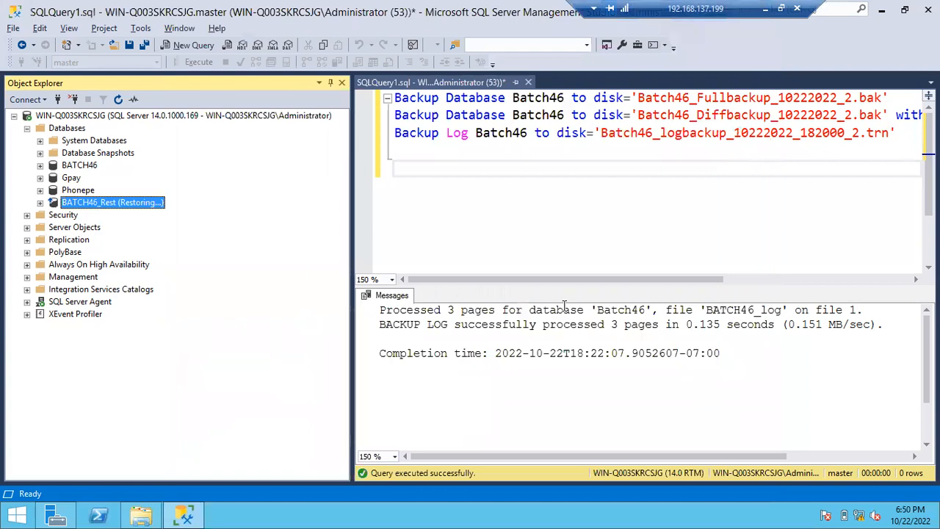
# - Start a transaction log restore for BATCH46_Rest from the device file Batch46_logbackup_10222022_182000_2.trn and mark its log backup for restoring
pyautogui.rightClick(111, 205)
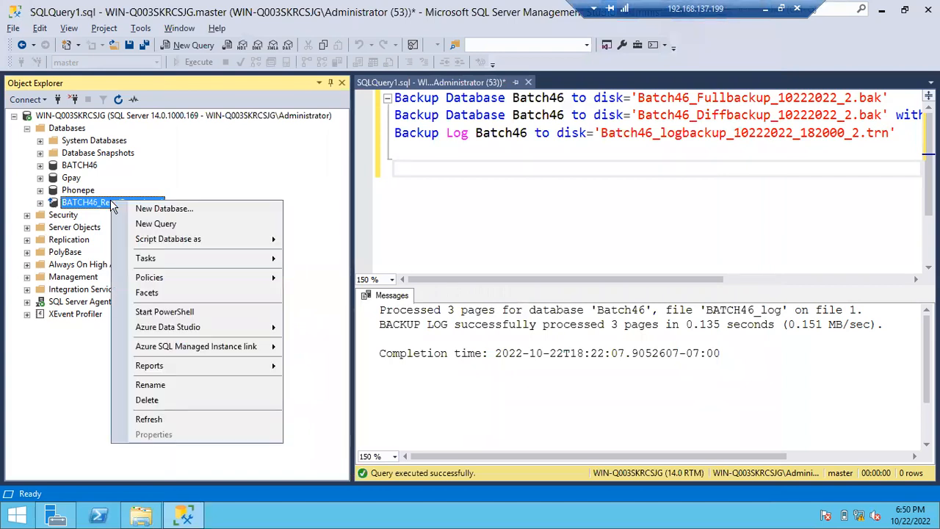
pyautogui.moveTo(150, 257)
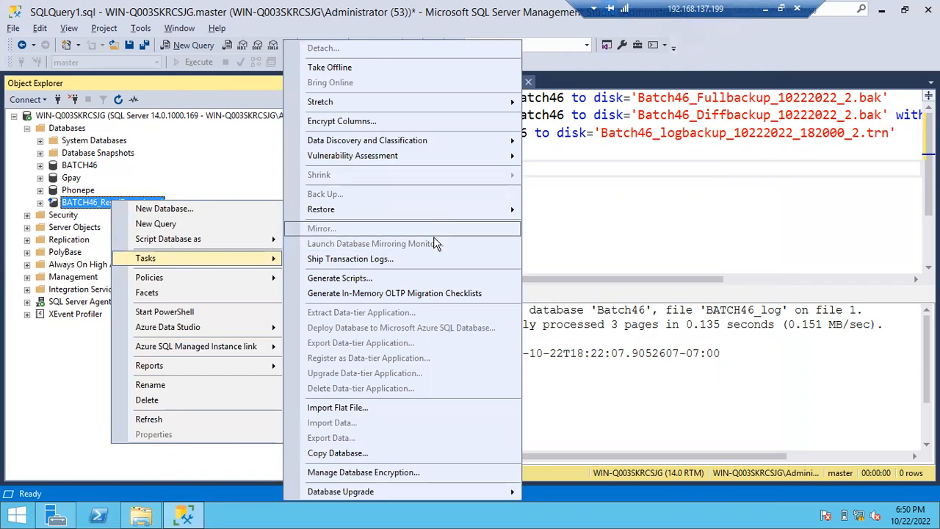
pyautogui.moveTo(416, 208)
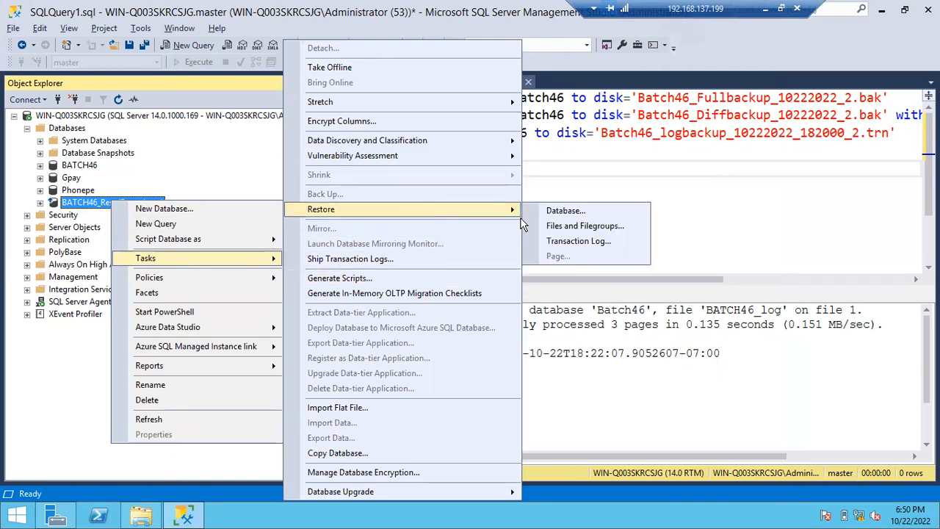
pyautogui.click(560, 241)
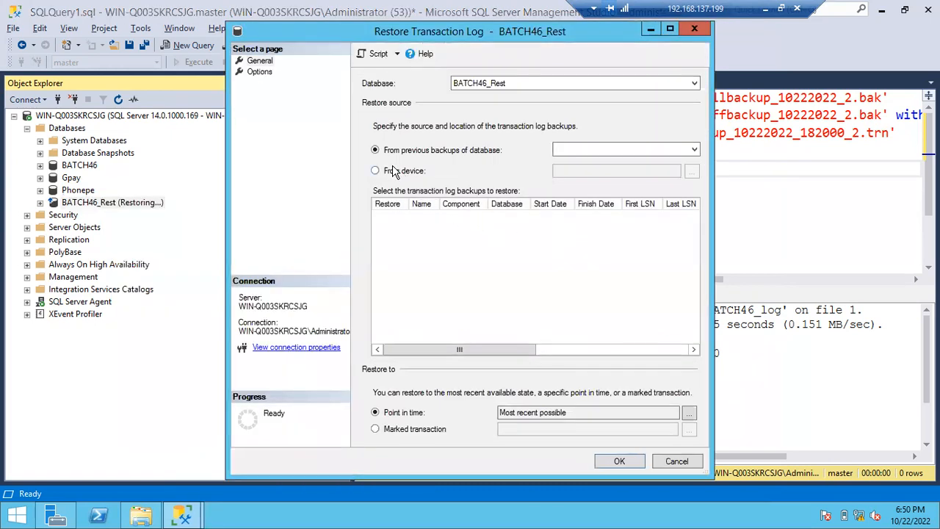
pyautogui.click(375, 171)
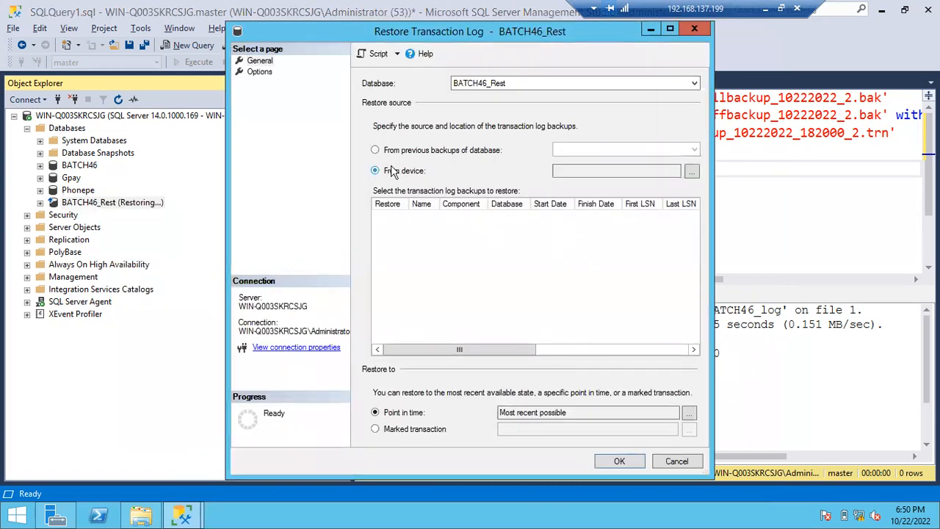
pyautogui.click(691, 172)
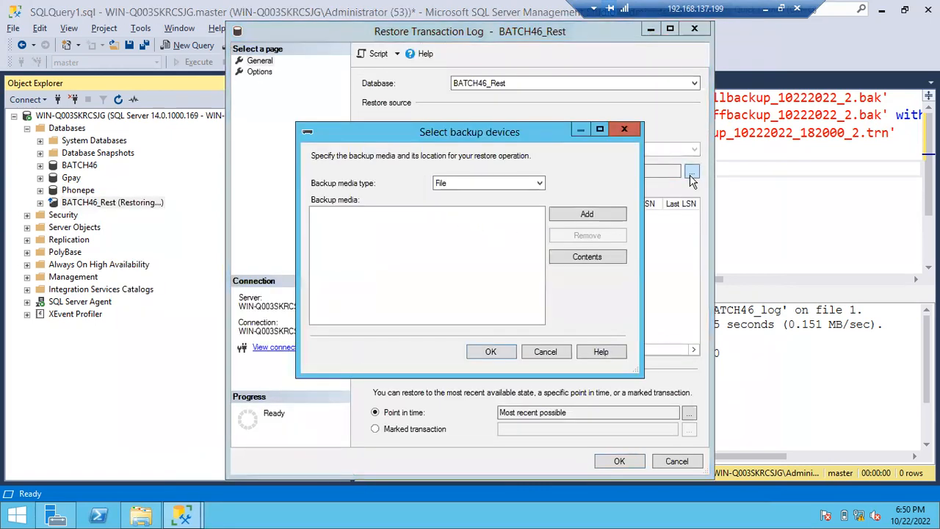
pyautogui.click(582, 214)
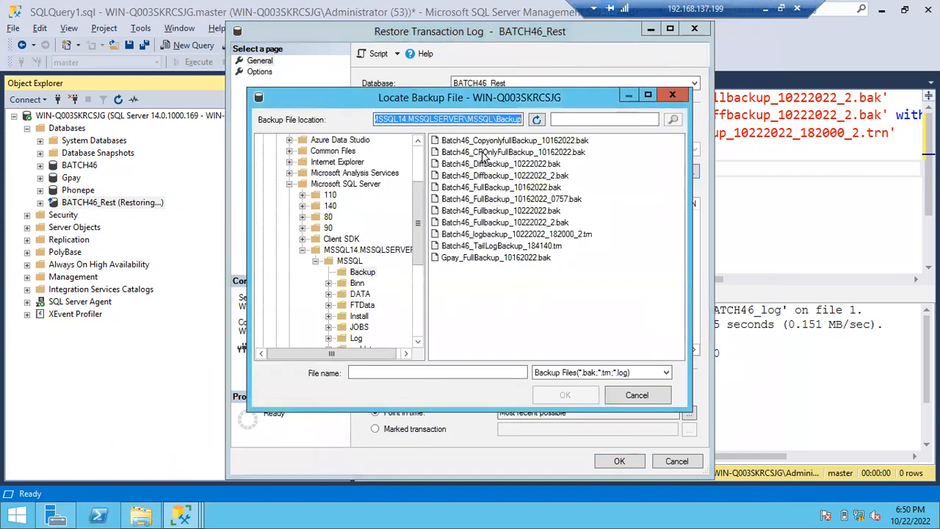
pyautogui.click(507, 235)
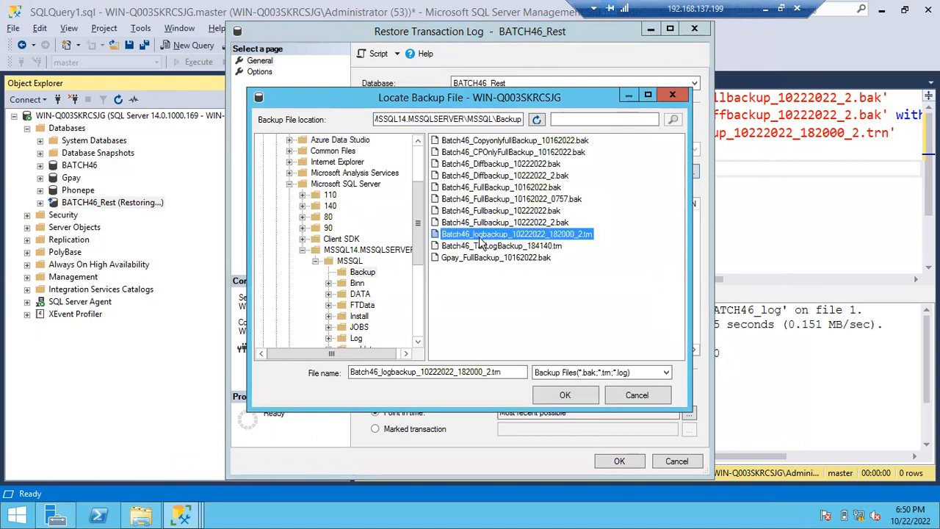
pyautogui.doubleClick(505, 237)
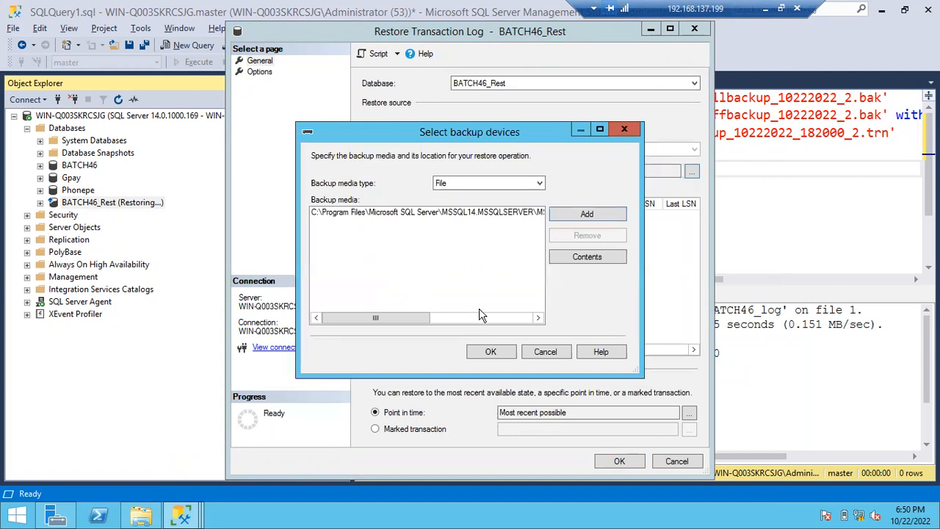
pyautogui.click(477, 354)
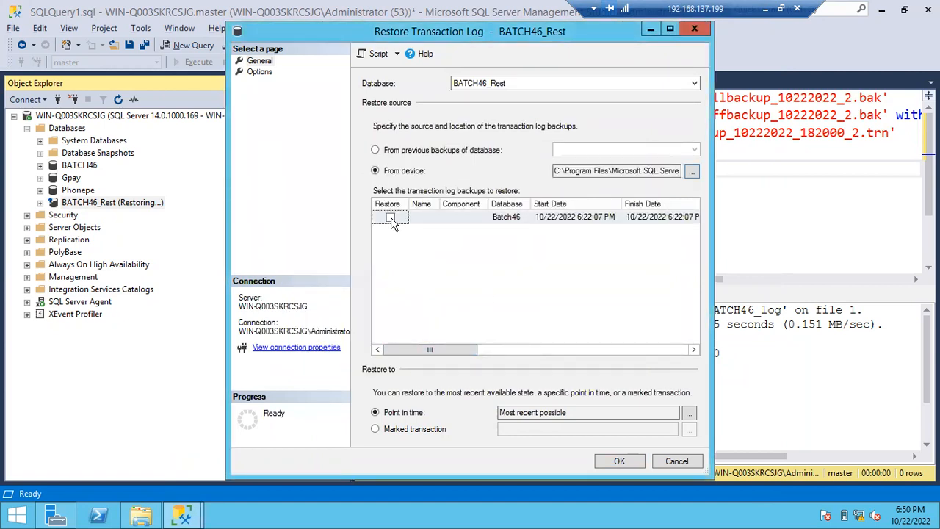
pyautogui.click(391, 218)
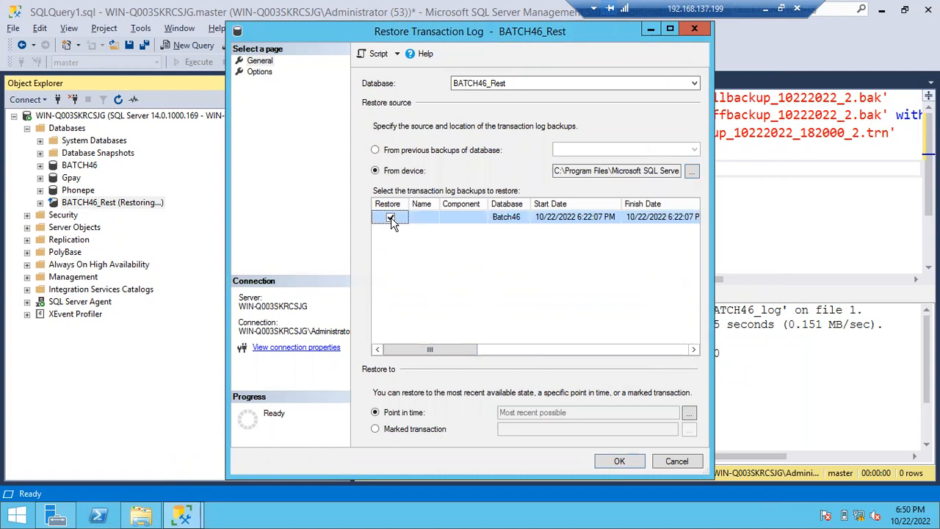
# - Restore the transaction log with the RESTORE WITH RECOVERY state, leaving BATCH46_Rest ready to use
pyautogui.click(261, 72)
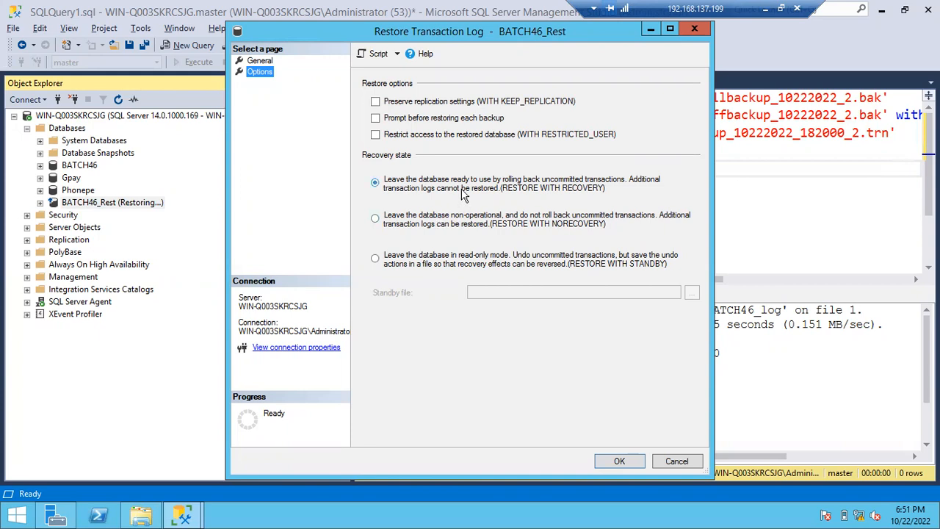
pyautogui.click(621, 458)
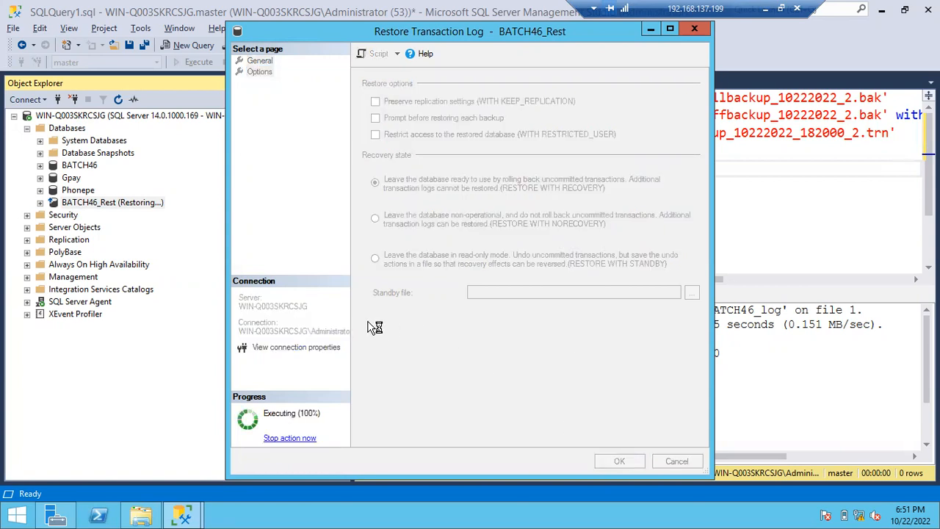
pyautogui.click(636, 277)
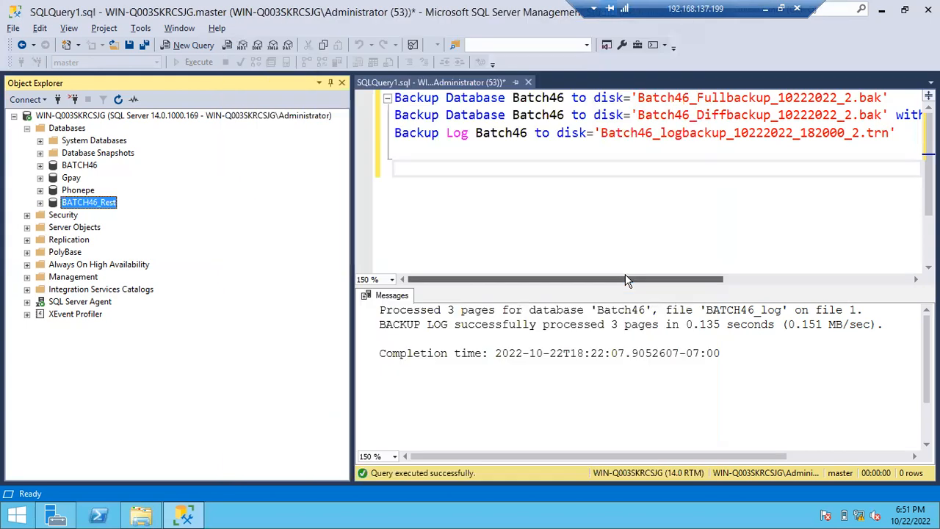
# - Compare the tables of BATCH46_Rest with those of BATCH46 in Object Explorer, then collapse both databases
pyautogui.click(40, 202)
pyautogui.click(53, 228)
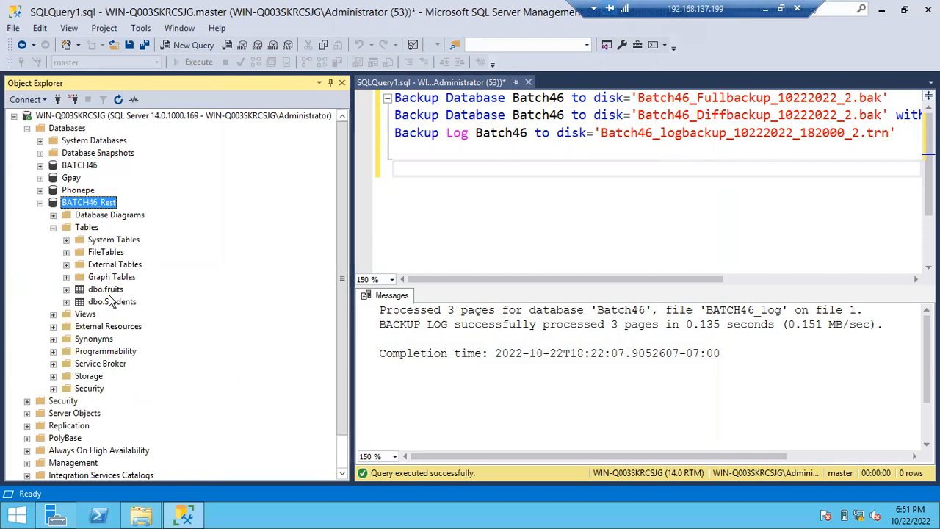
pyautogui.click(39, 165)
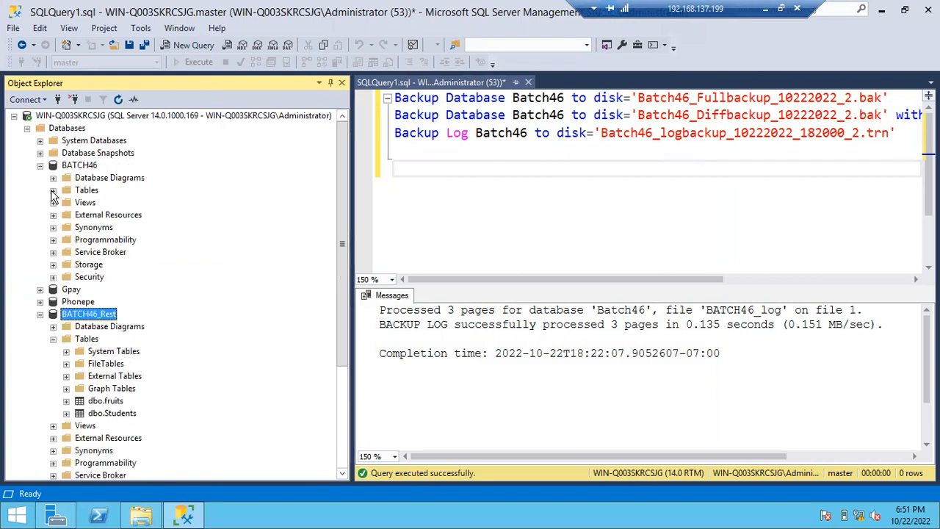
pyautogui.click(53, 190)
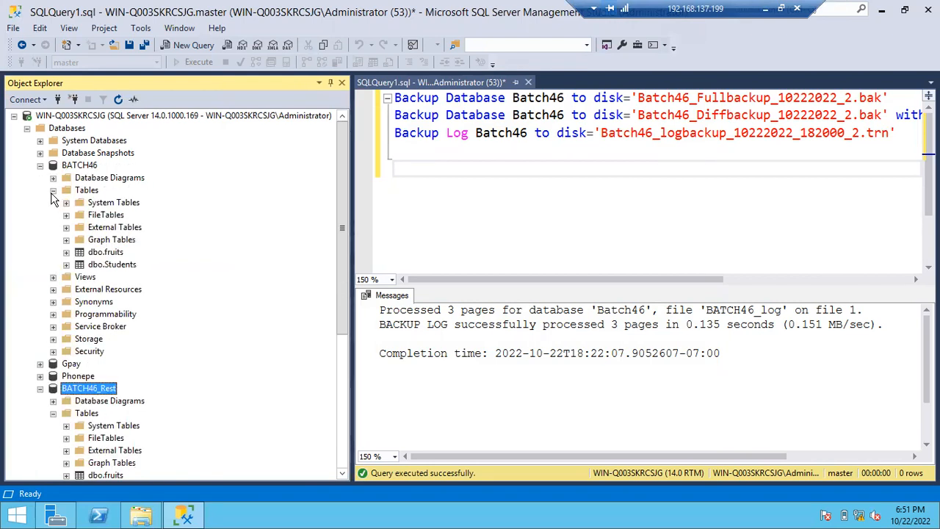
pyautogui.click(40, 165)
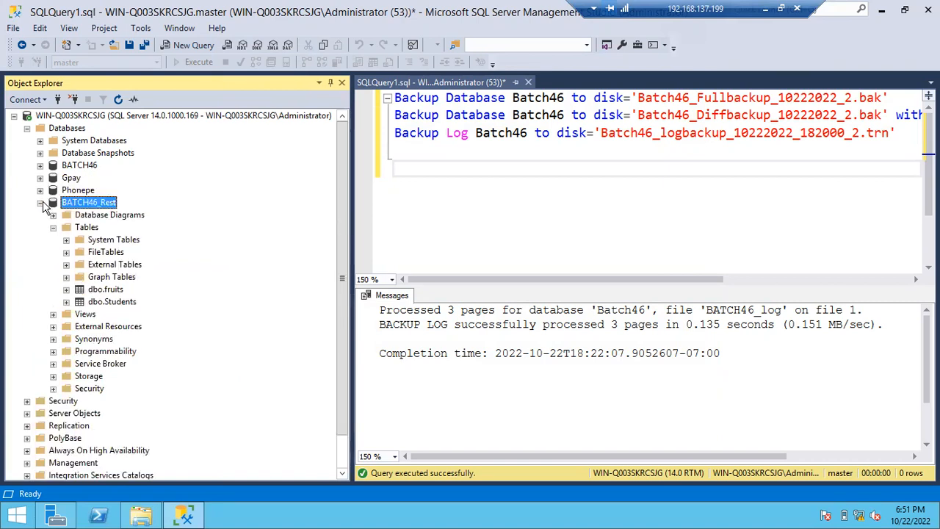
pyautogui.click(40, 202)
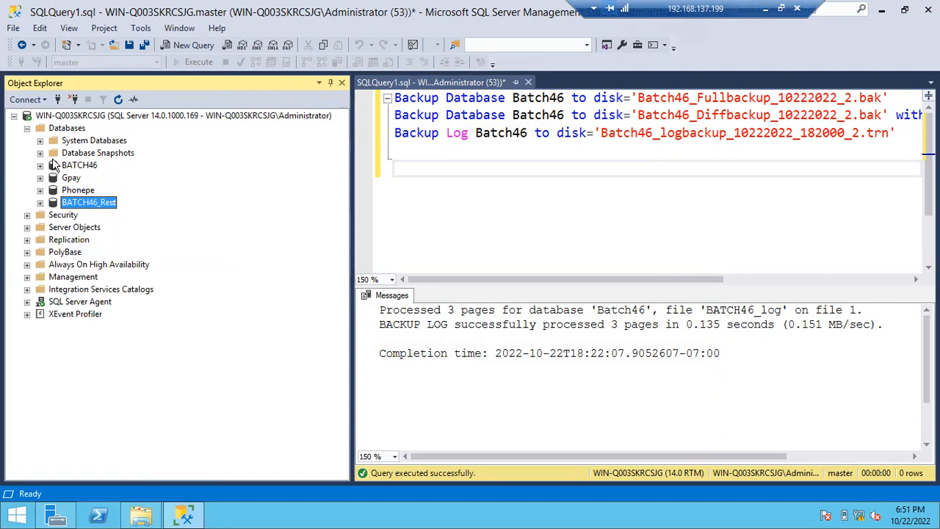
pyautogui.rightClick(73, 131)
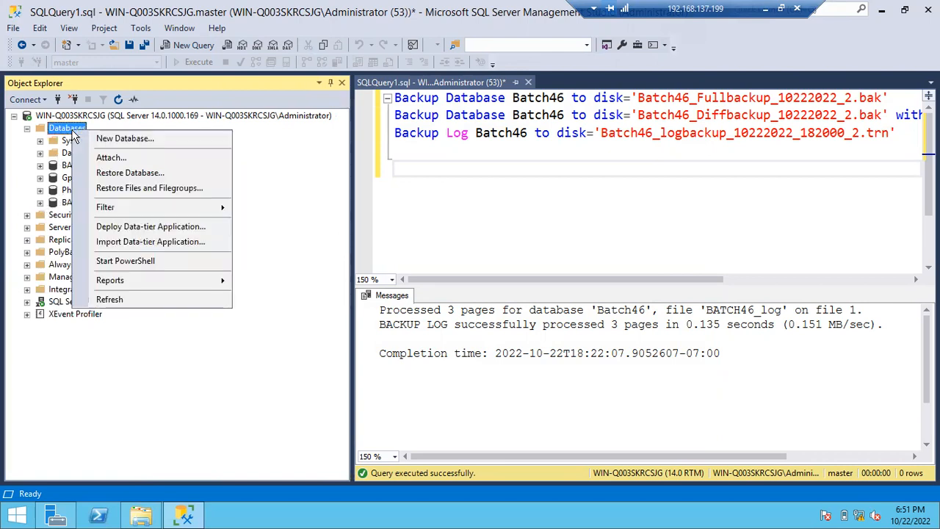
pyautogui.click(115, 175)
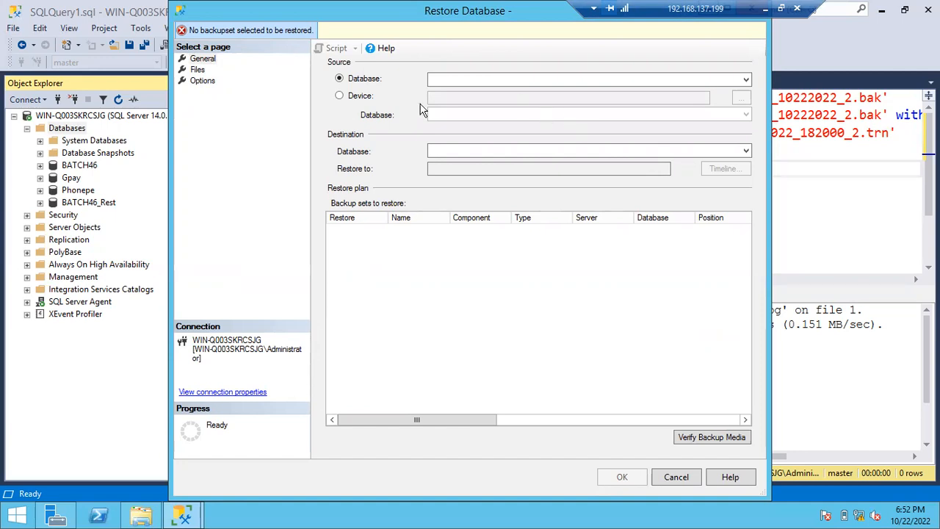
pyautogui.click(354, 98)
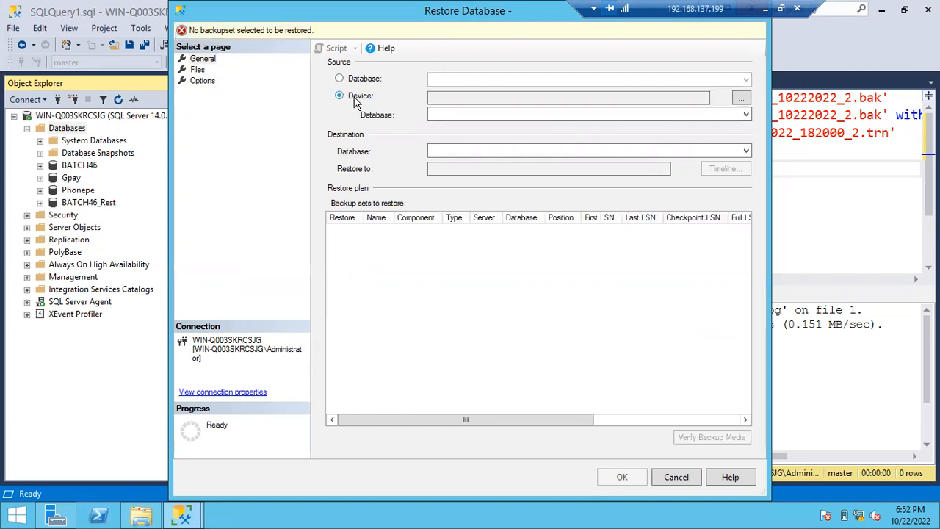
pyautogui.click(742, 97)
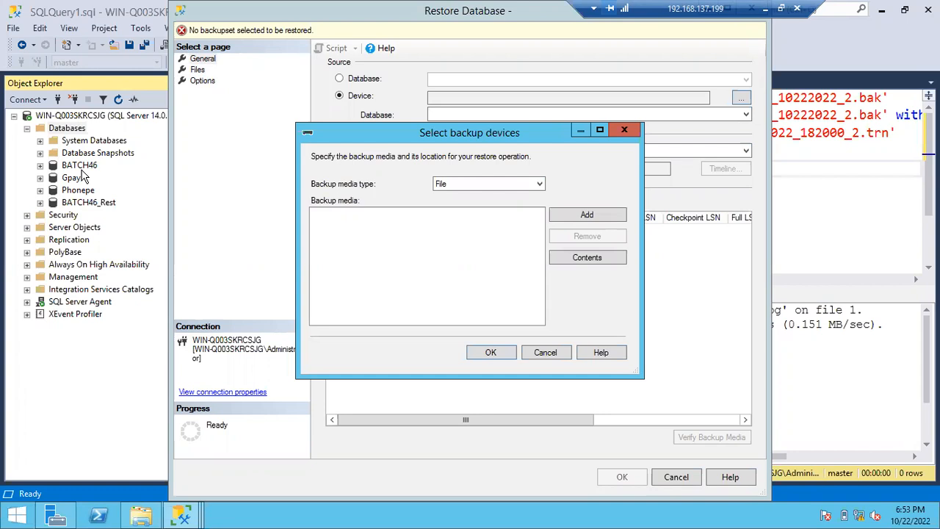
pyautogui.click(545, 352)
pyautogui.click(677, 477)
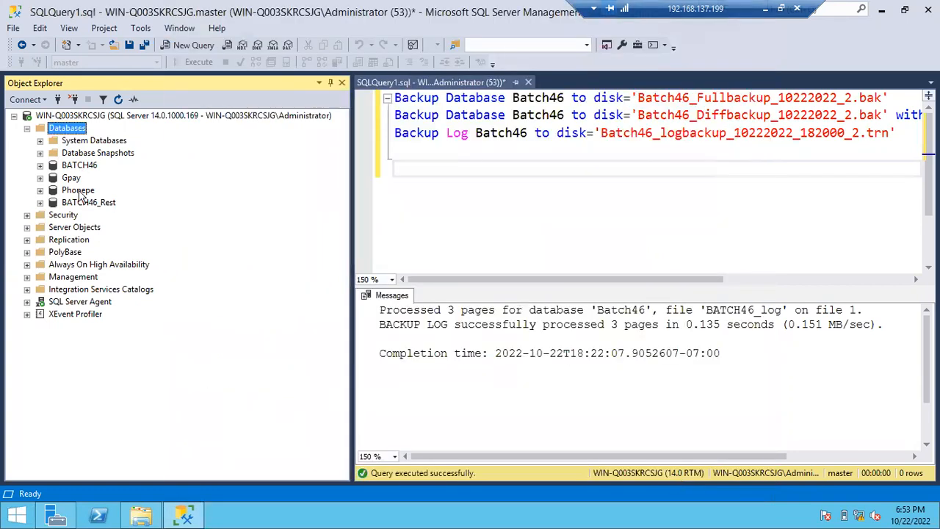
# - Delete the dbo.fruits table from the BATCH46 database
pyautogui.click(40, 165)
pyautogui.click(113, 253)
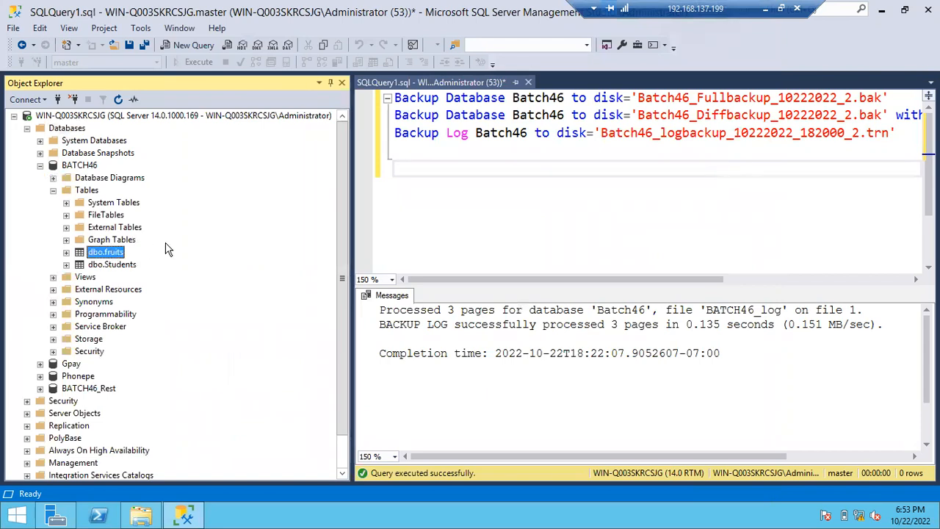
pyautogui.rightClick(110, 255)
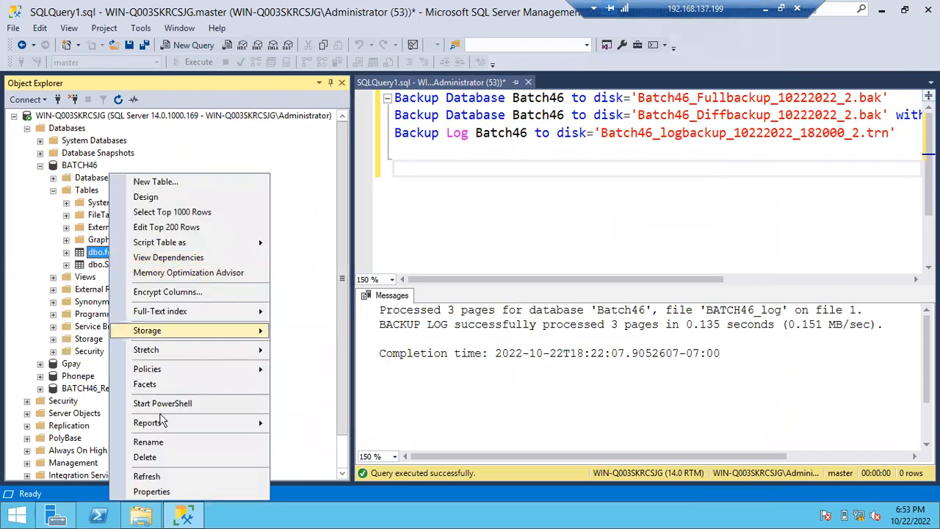
pyautogui.click(161, 455)
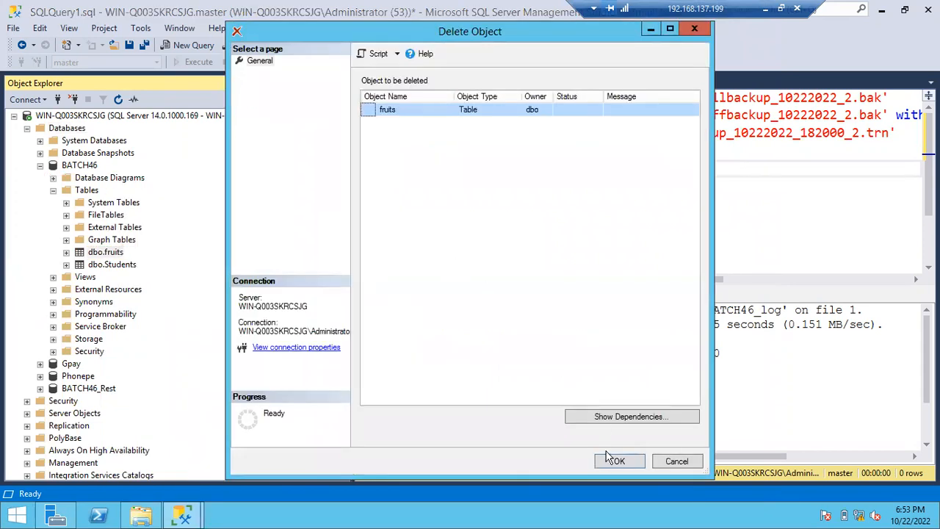
pyautogui.click(616, 460)
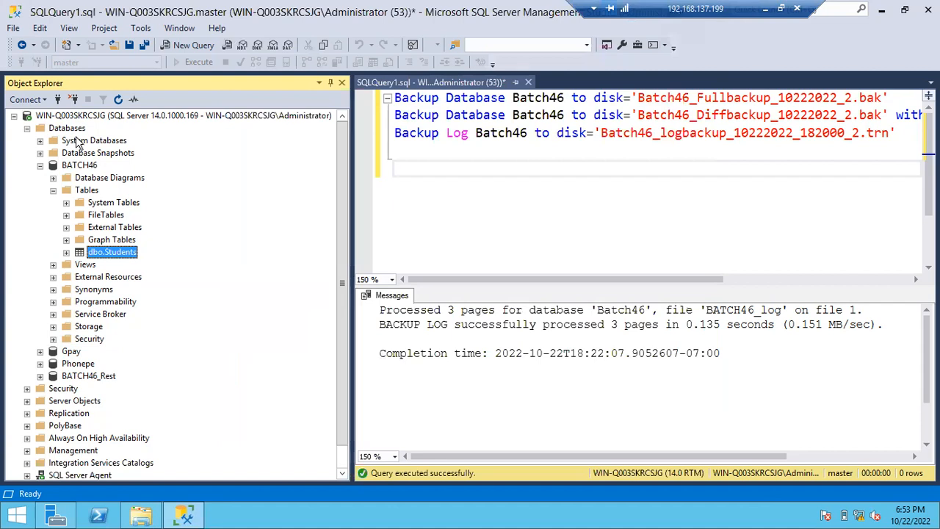
# - Refresh BATCH46 and check its table list for the deleted table, then collapse the database
pyautogui.click(74, 165)
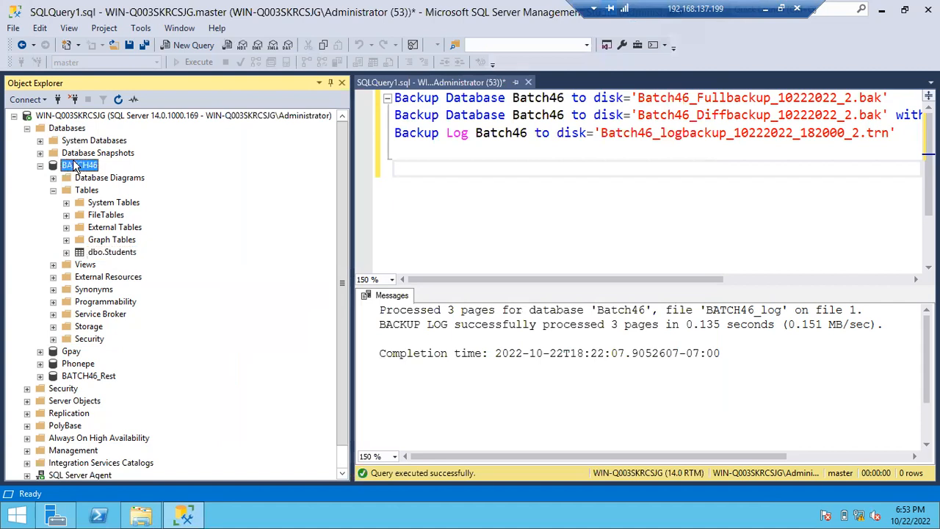
pyautogui.click(118, 99)
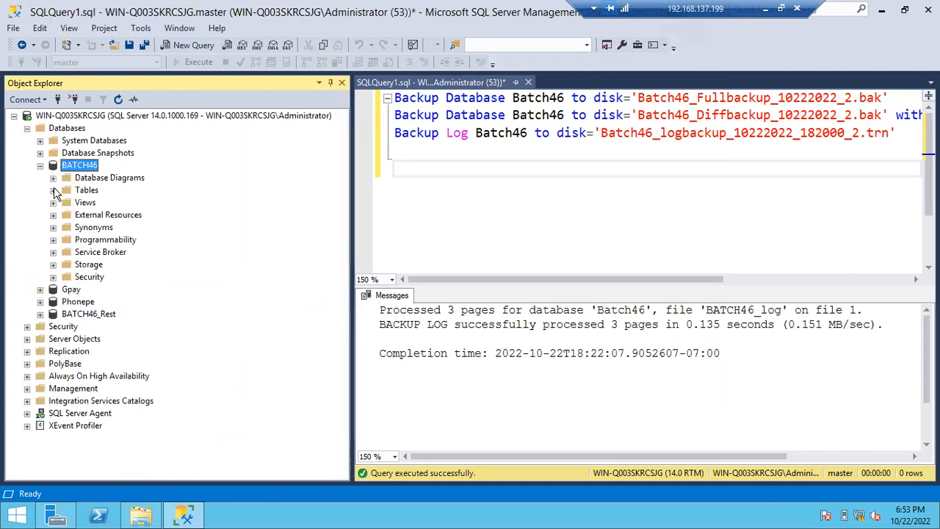
pyautogui.click(52, 190)
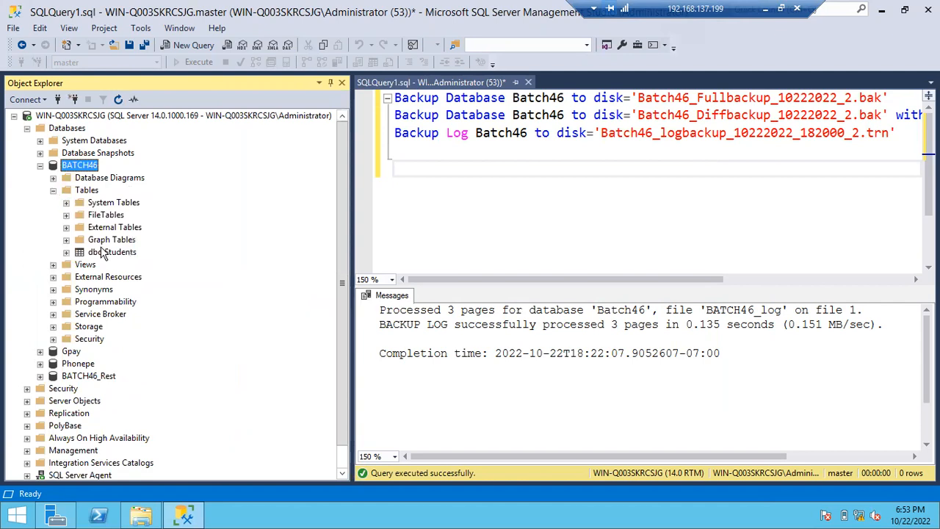
pyautogui.click(40, 165)
# - Start a database restore for BATCH46 with a device as the source and browse for backup files to add
pyautogui.rightClick(73, 165)
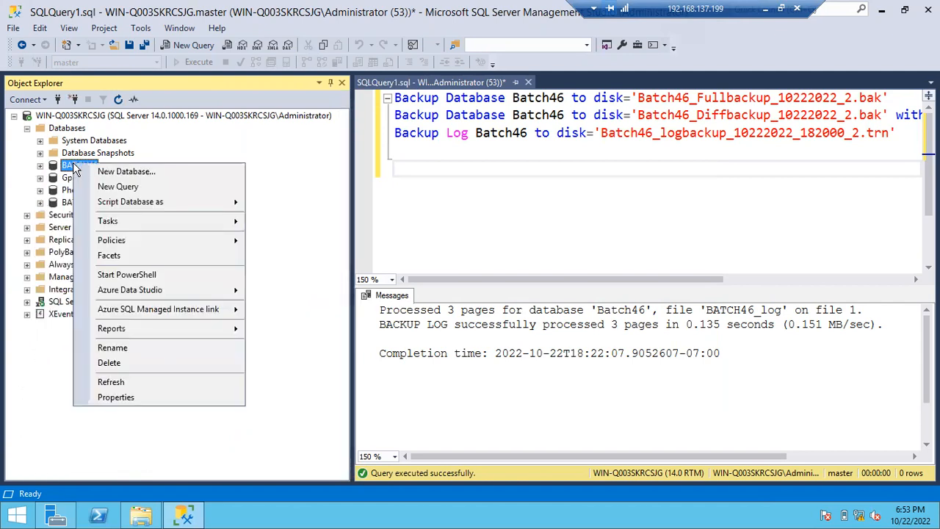
pyautogui.moveTo(135, 240)
pyautogui.moveTo(140, 221)
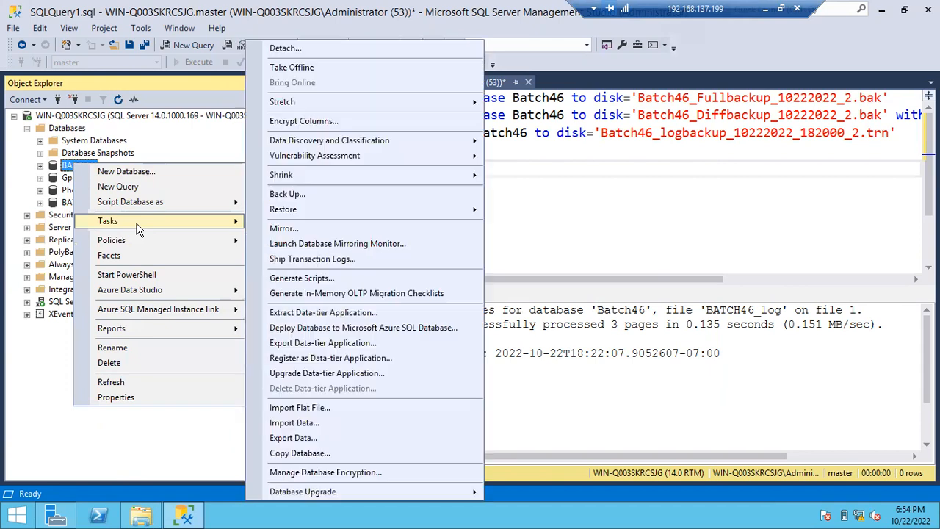
pyautogui.moveTo(424, 208)
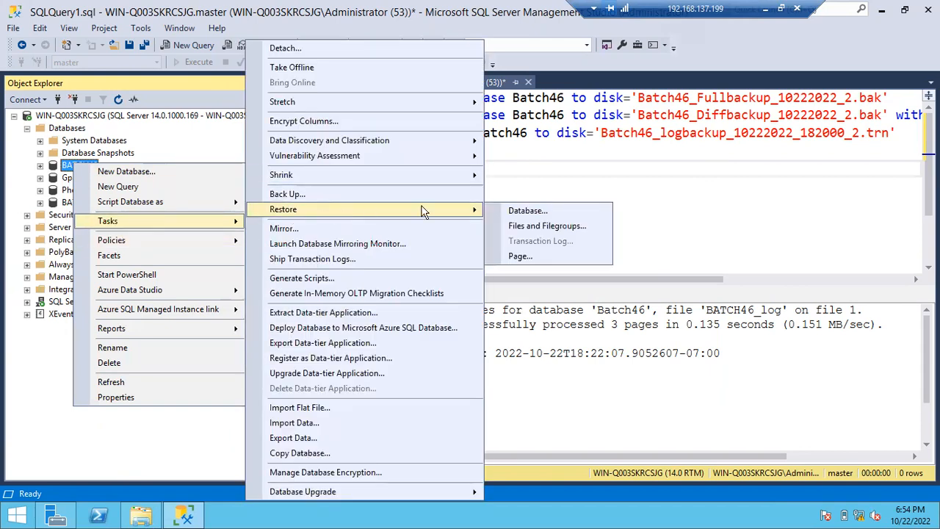
pyautogui.click(508, 209)
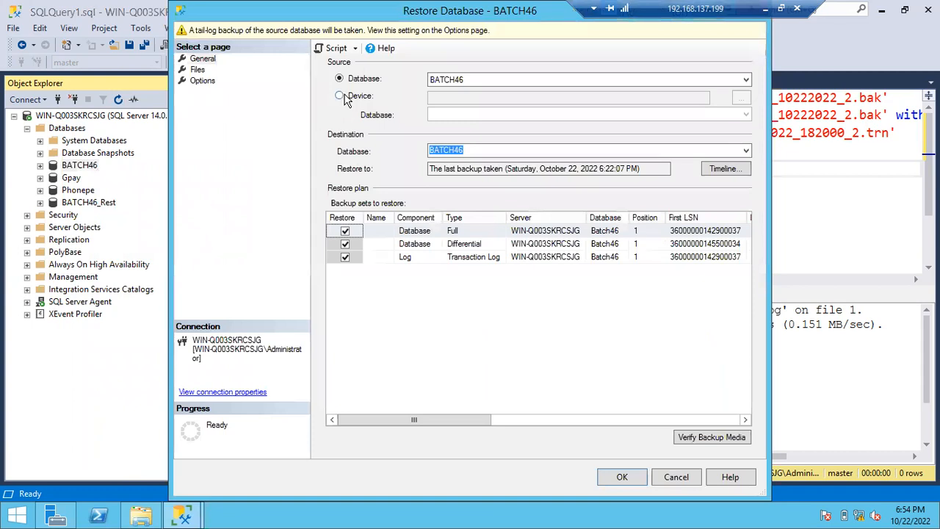
pyautogui.click(339, 96)
pyautogui.click(740, 98)
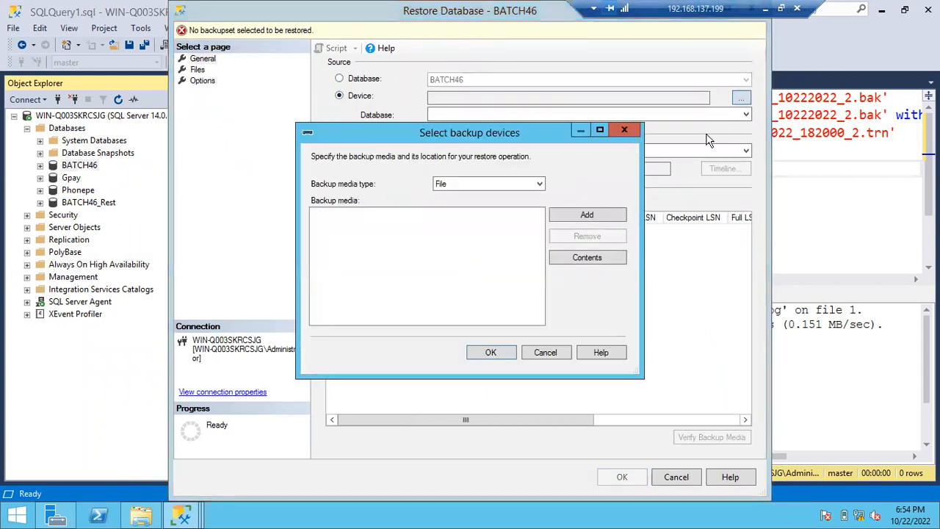
pyautogui.click(609, 218)
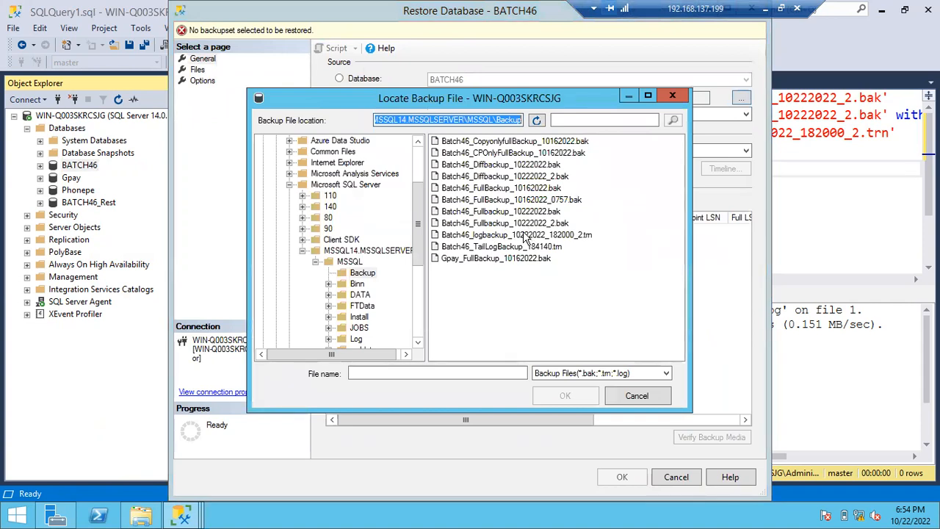
# - Add Batch46_Fullbackup_10222022_2.bak, Batch46_Diffbackup_10222022_2.bak and Batch46_logbackup_10222022_182000_2.trn together as the backup media for the restore
pyautogui.click(509, 224)
pyautogui.click(509, 224)
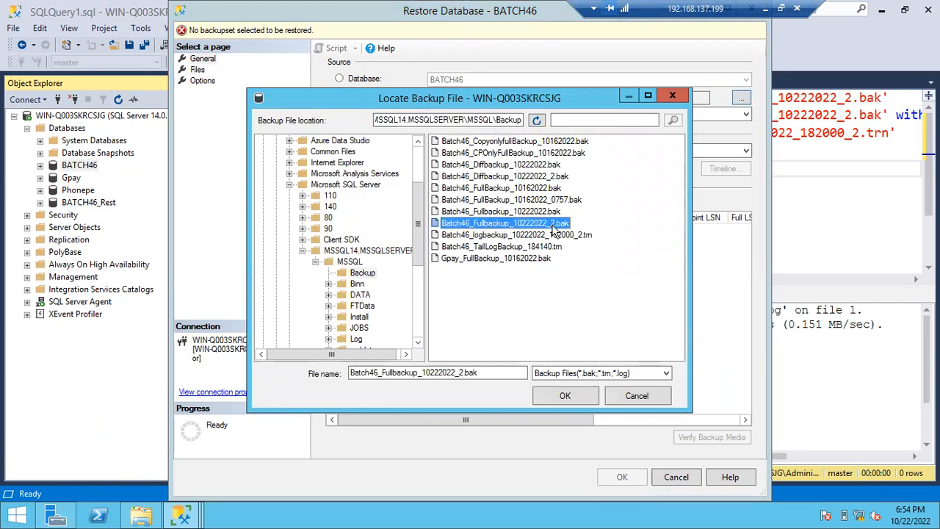
pyautogui.click(499, 200)
pyautogui.click(494, 188)
pyautogui.click(494, 177)
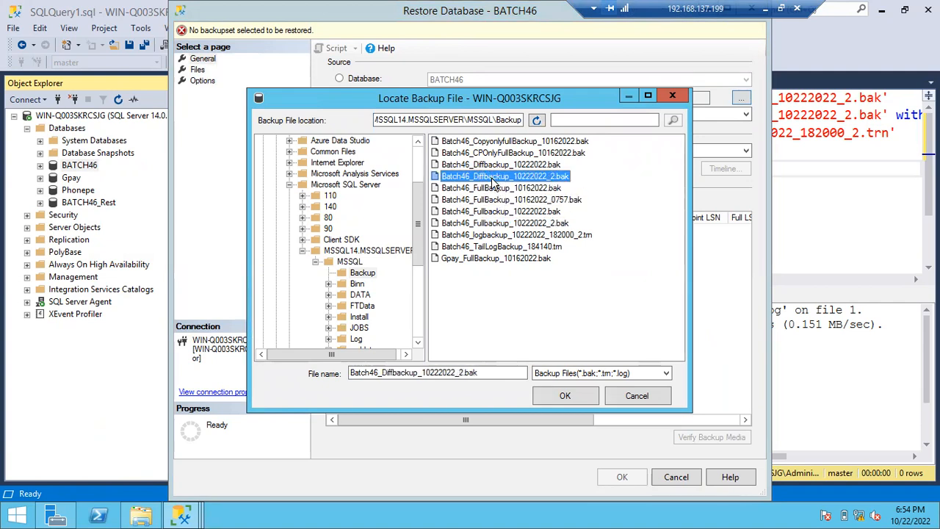
pyautogui.click(498, 223)
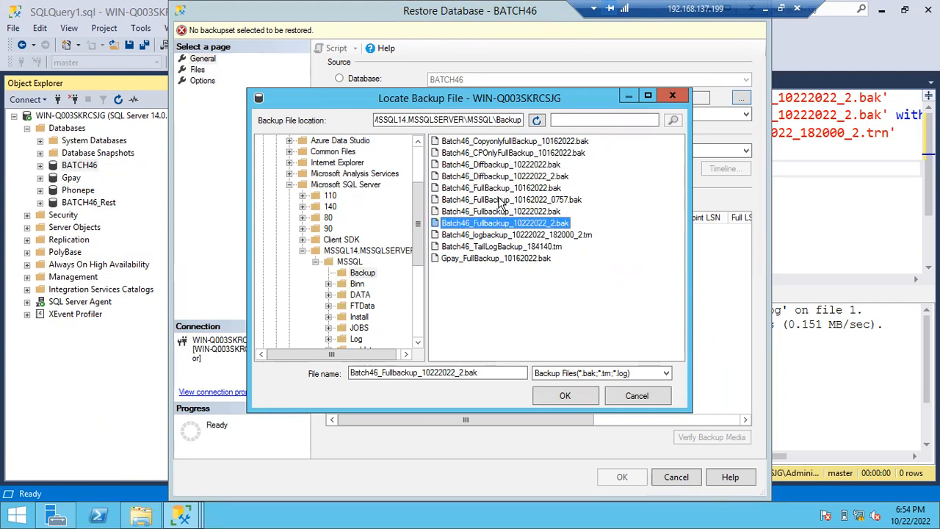
pyautogui.keyDown('ctrl'); pyautogui.click(495, 177); pyautogui.keyUp('ctrl')
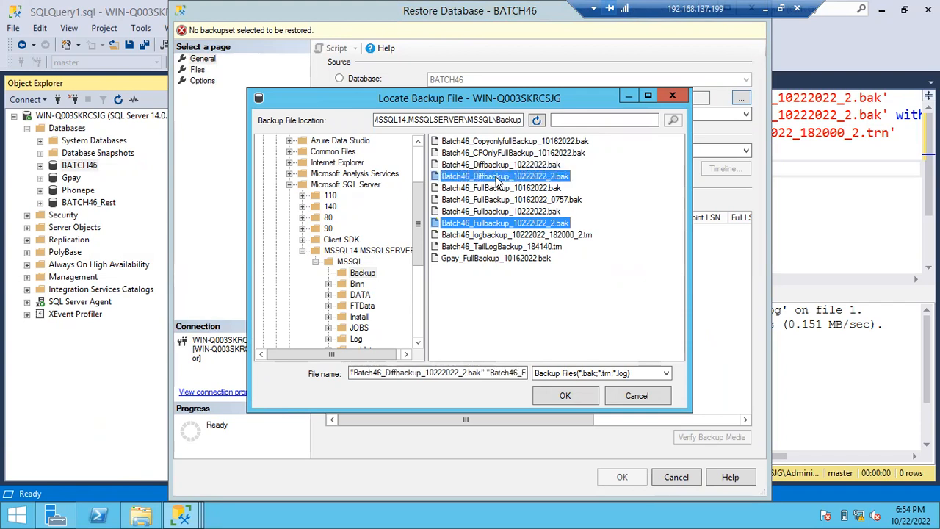
pyautogui.keyDown('ctrl'); pyautogui.click(514, 236); pyautogui.keyUp('ctrl')
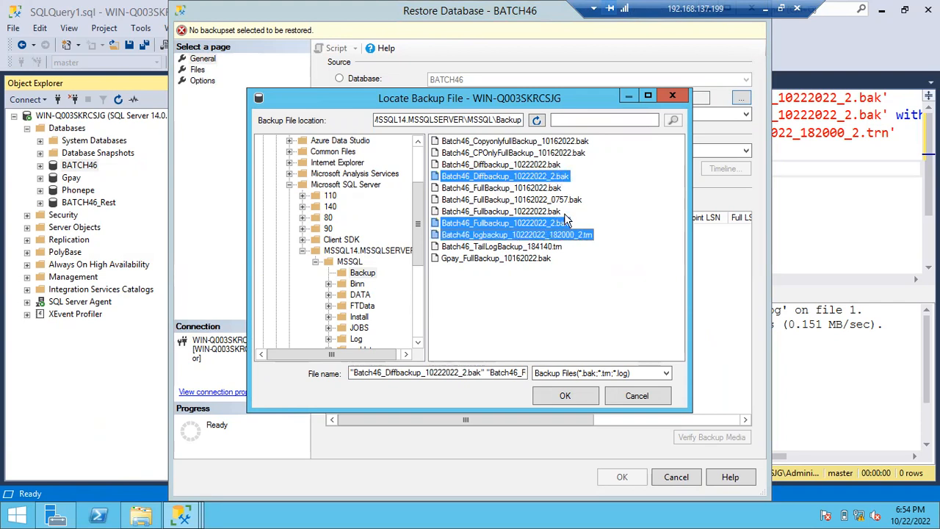
pyautogui.click(560, 396)
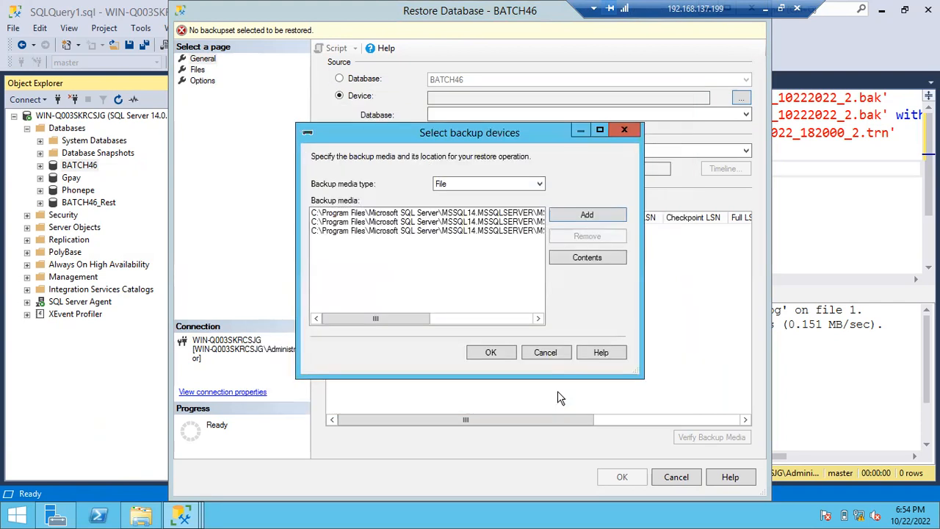
pyautogui.click(491, 353)
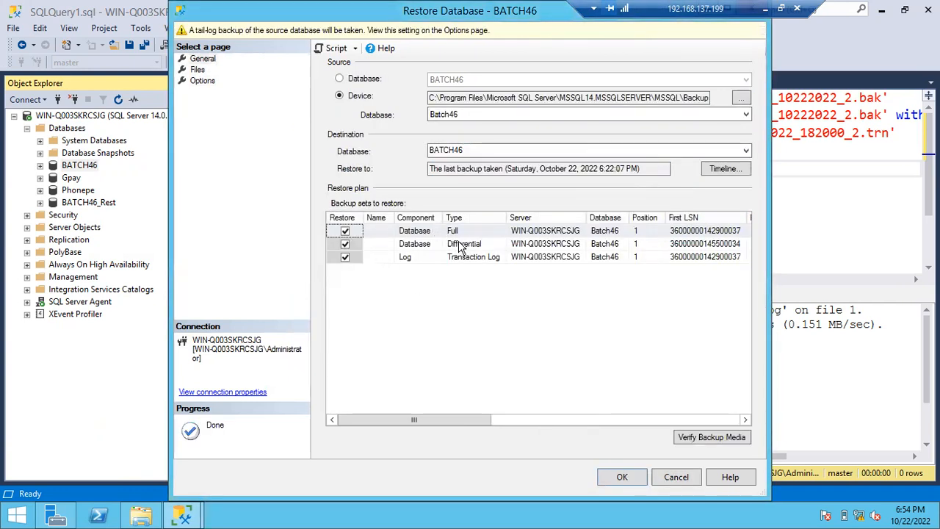
# - Review the destination database and the full Restore As paths of the BATCH46 data and log files
pyautogui.doubleClick(471, 150)
pyautogui.click(471, 149)
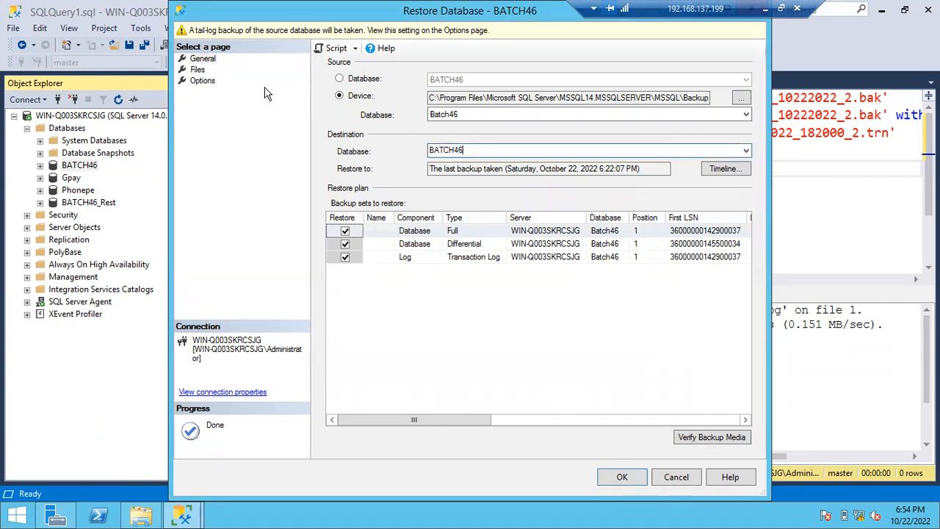
pyautogui.click(197, 69)
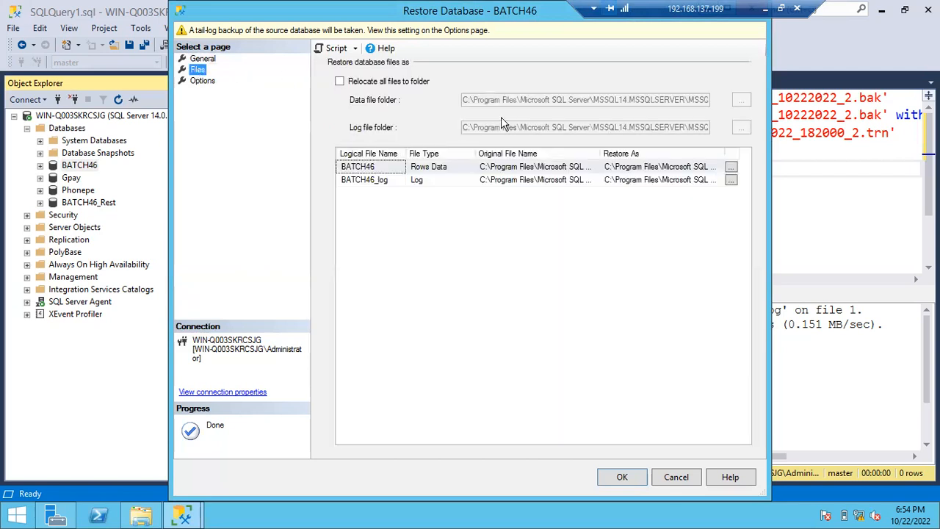
pyautogui.doubleClick(537, 15)
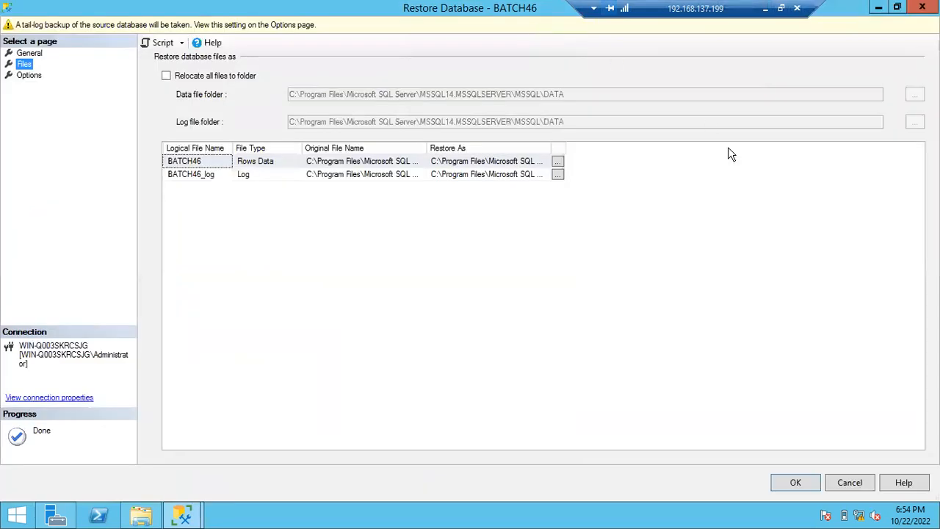
pyautogui.click(549, 145)
pyautogui.doubleClick(549, 145)
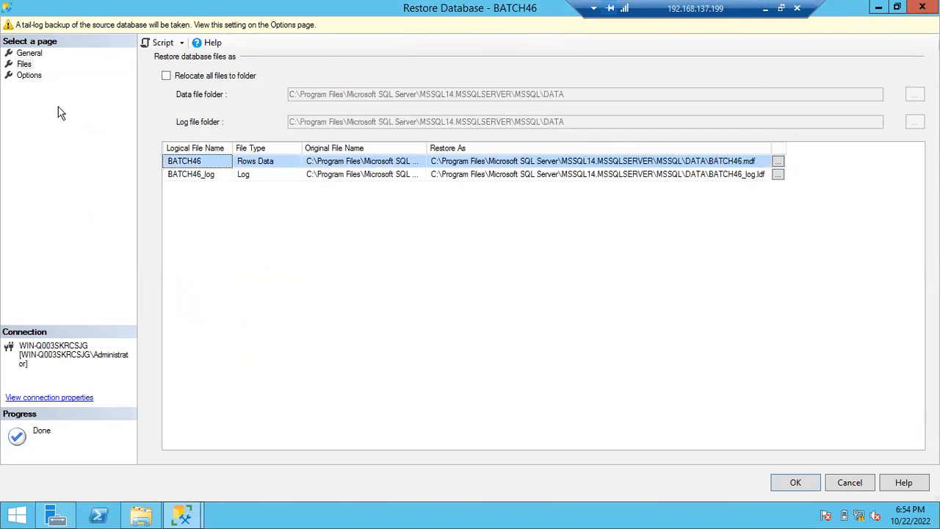
# - Restore BATCH46 using WITH REPLACE and RESTORE WITH RECOVERY, without a tail-log backup, then refresh the database in Object Explorer
pyautogui.click(38, 78)
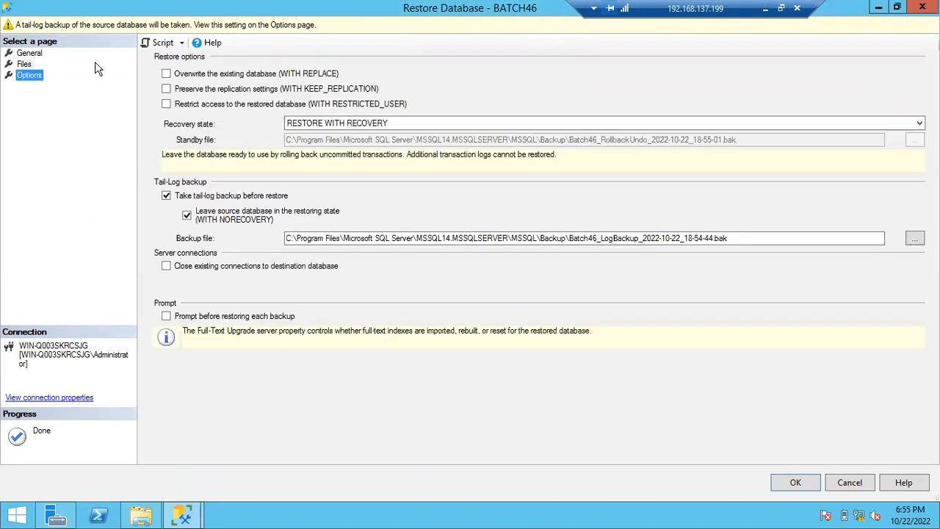
pyautogui.click(166, 73)
pyautogui.click(166, 195)
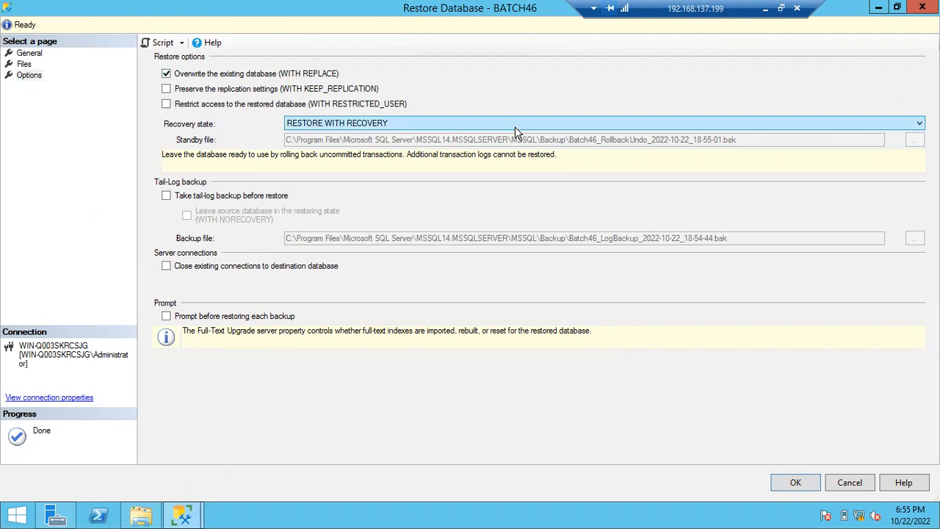
pyautogui.click(782, 486)
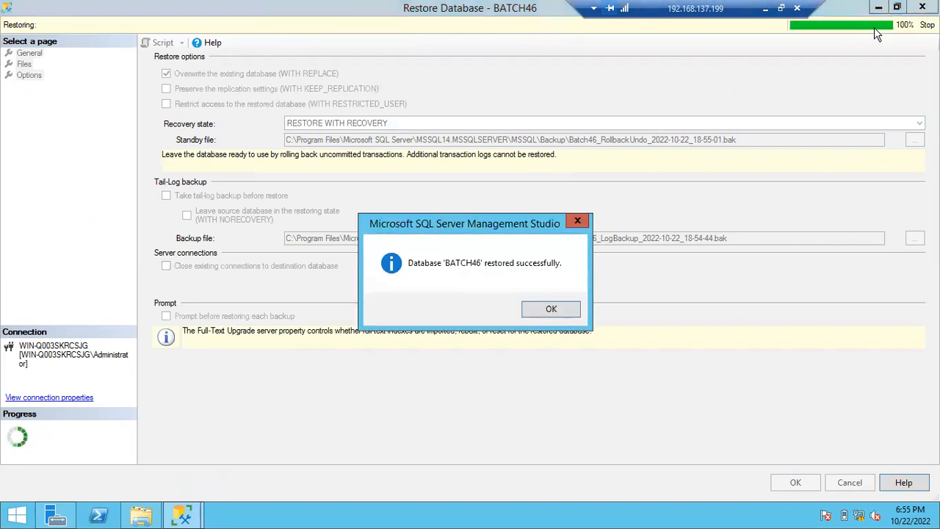
pyautogui.click(551, 308)
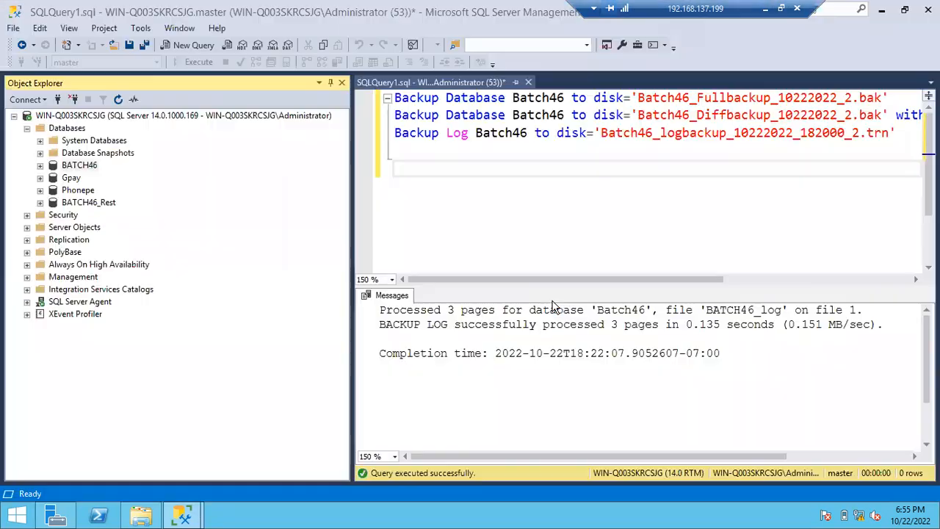
pyautogui.click(118, 99)
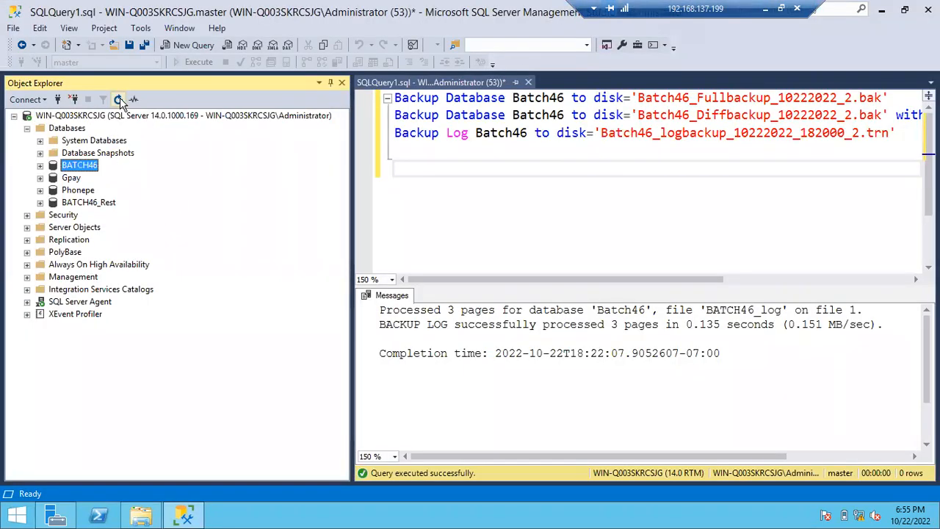
# - Check the tables of the restored BATCH46 database, including dbo.fruits and dbo.Students
pyautogui.click(41, 166)
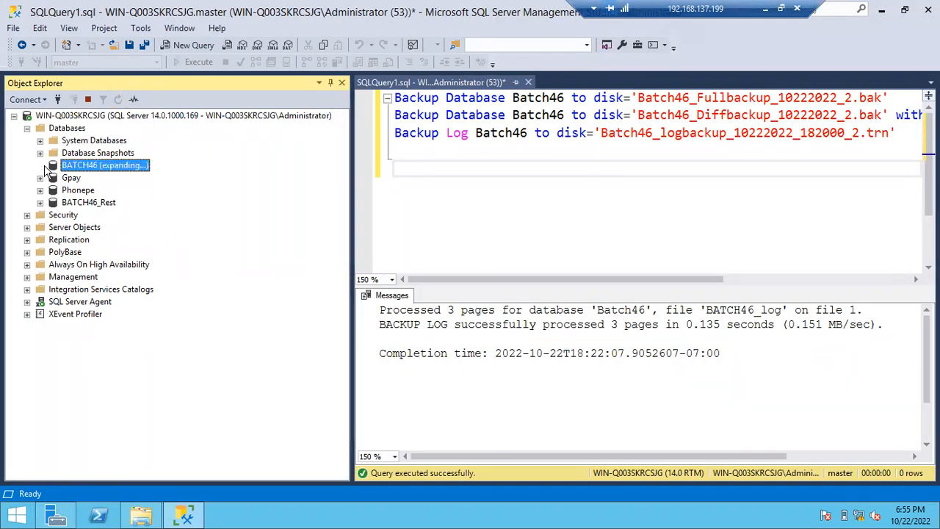
pyautogui.click(53, 189)
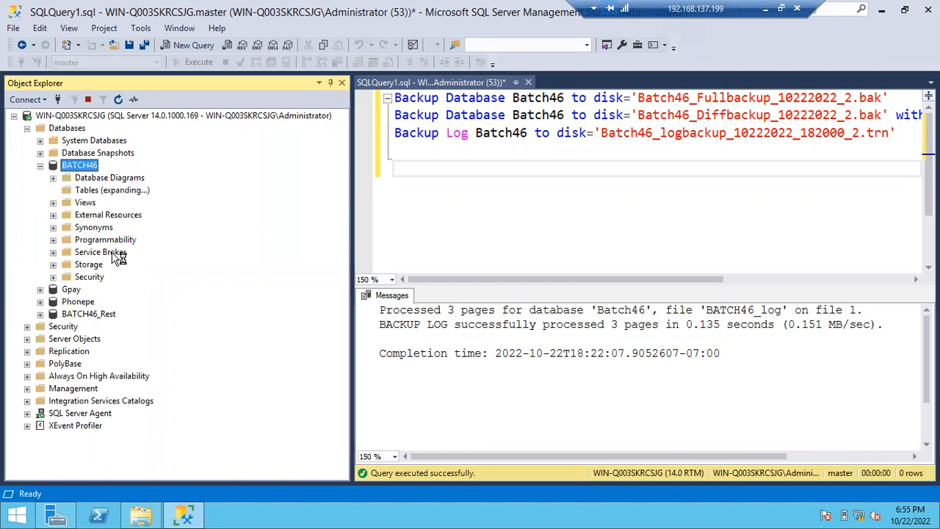
pyautogui.click(107, 253)
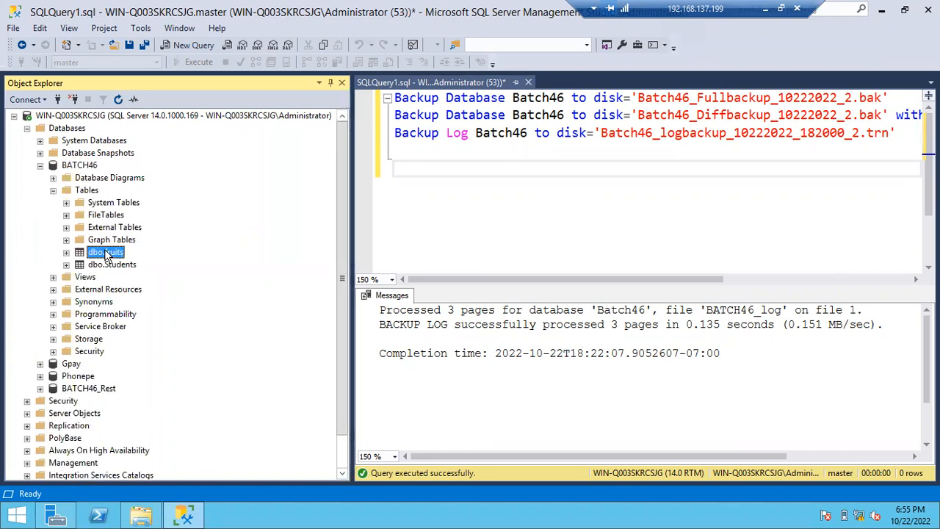
pyautogui.click(108, 264)
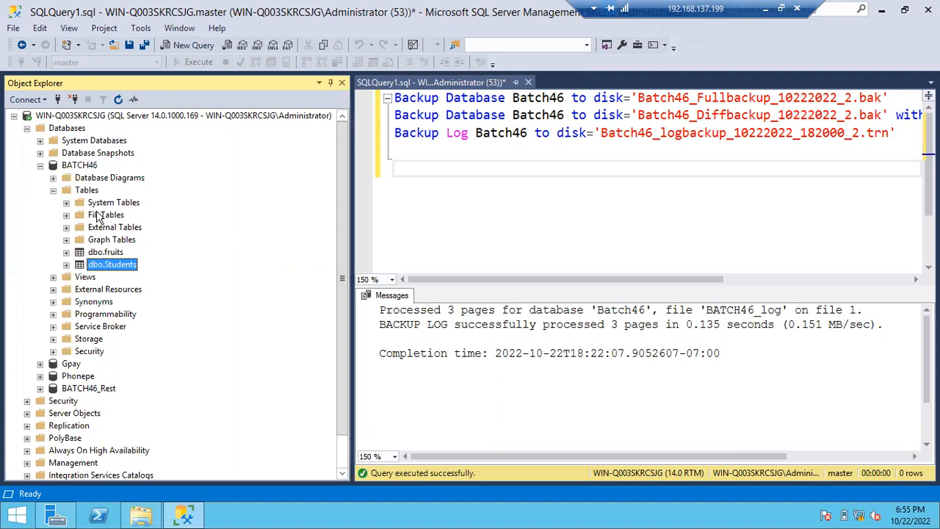
# - Inspect the general properties of BATCH46, checking its last log backup, creation date and size, and dismiss them without changes
pyautogui.rightClick(84, 168)
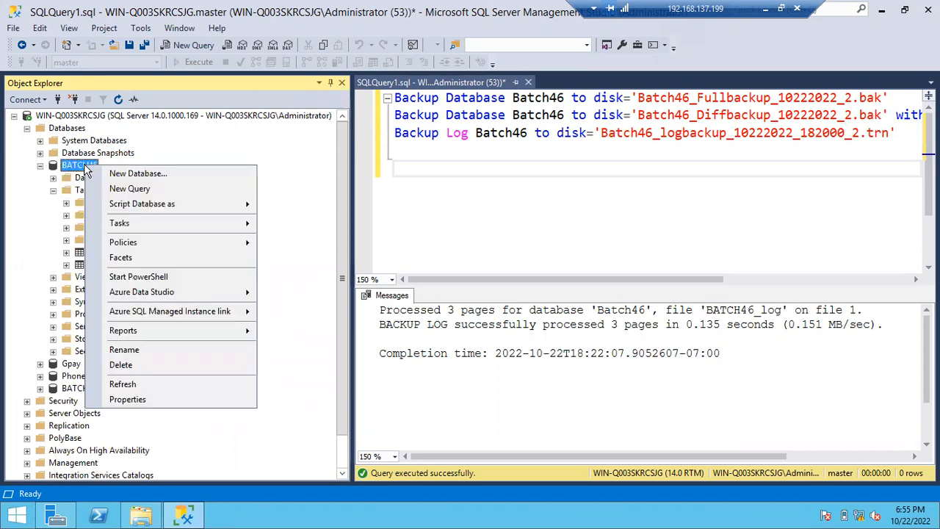
pyautogui.click(165, 401)
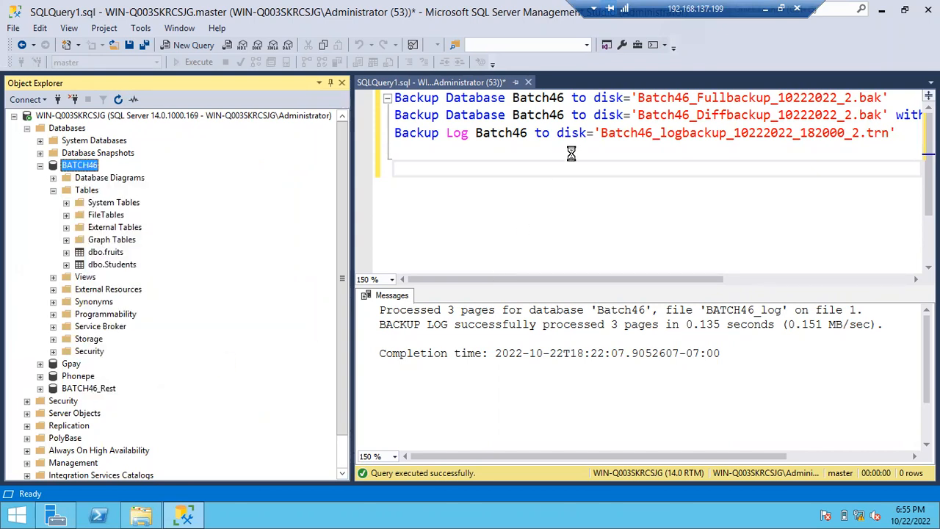
pyautogui.click(559, 122)
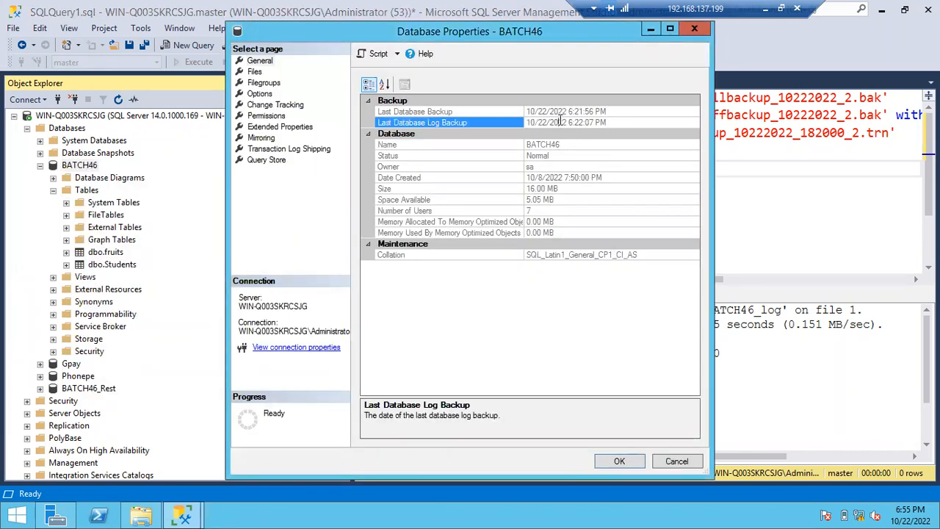
pyautogui.click(530, 178)
pyautogui.moveTo(530, 178); pyautogui.dragTo(628, 176)
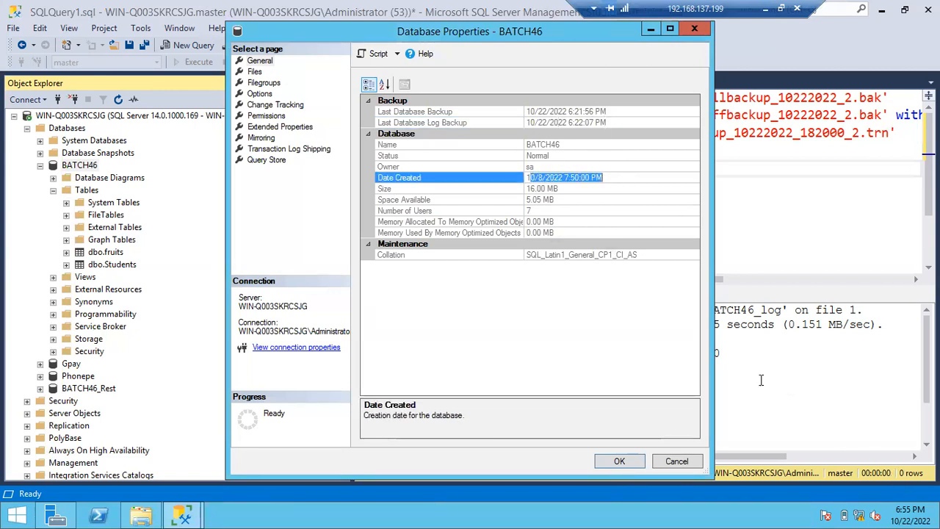
pyautogui.click(598, 188)
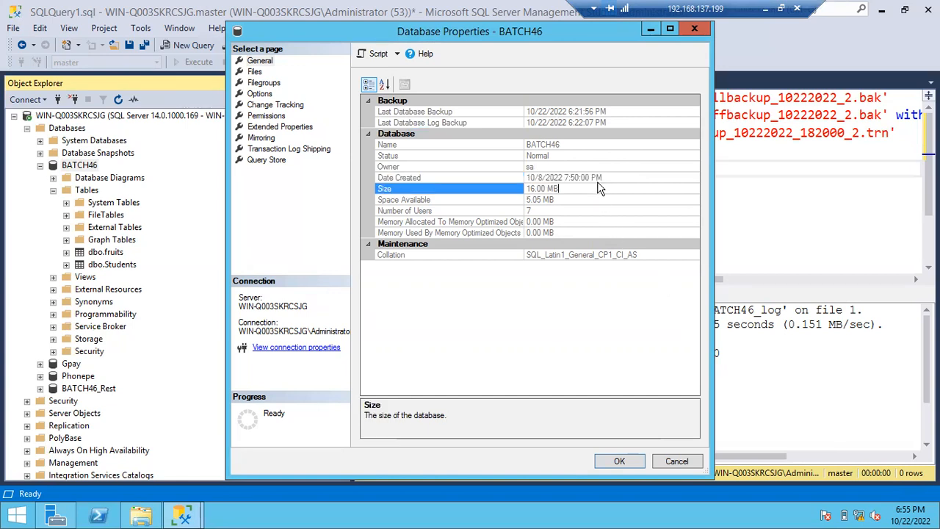
pyautogui.click(606, 176)
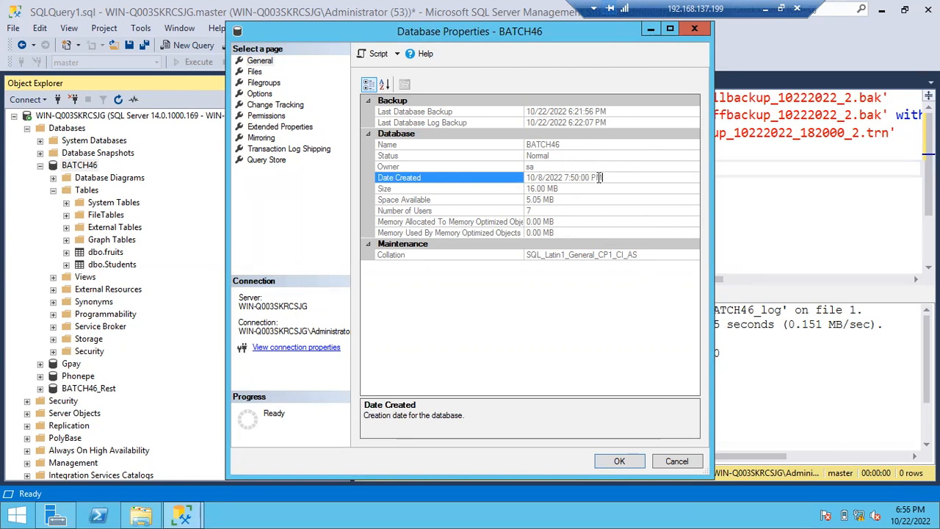
pyautogui.moveTo(609, 177); pyautogui.dragTo(538, 178)
pyautogui.click(674, 457)
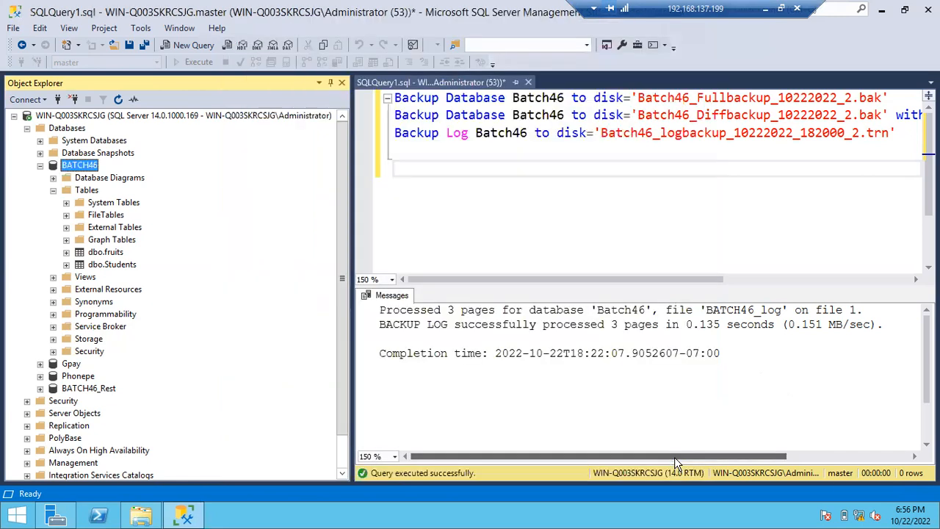
# - Collapse BATCH46 and view the current SQL Server log in a maximized Log File Viewer
pyautogui.click(40, 167)
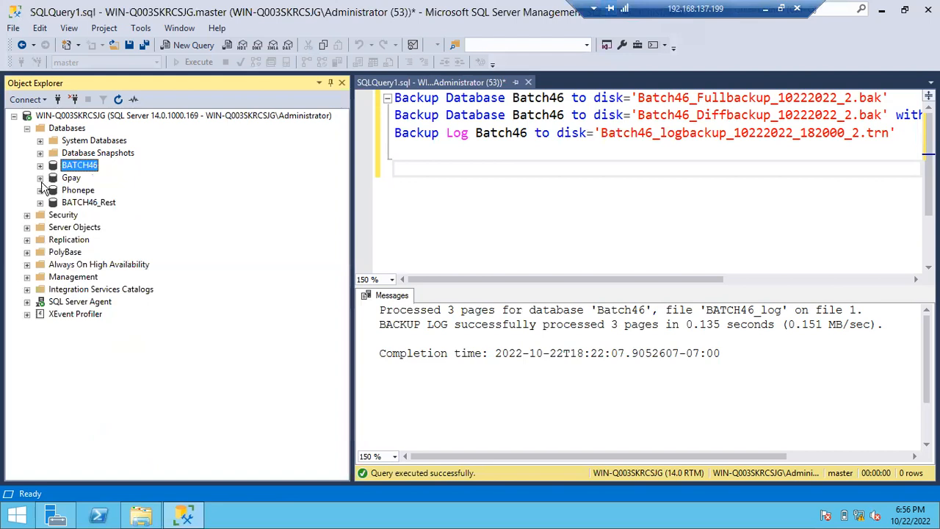
pyautogui.click(28, 277)
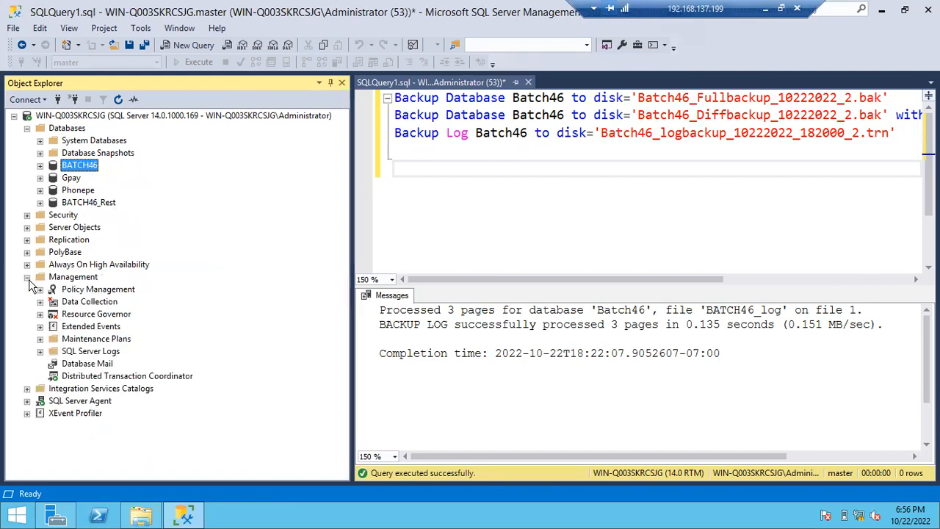
pyautogui.click(41, 352)
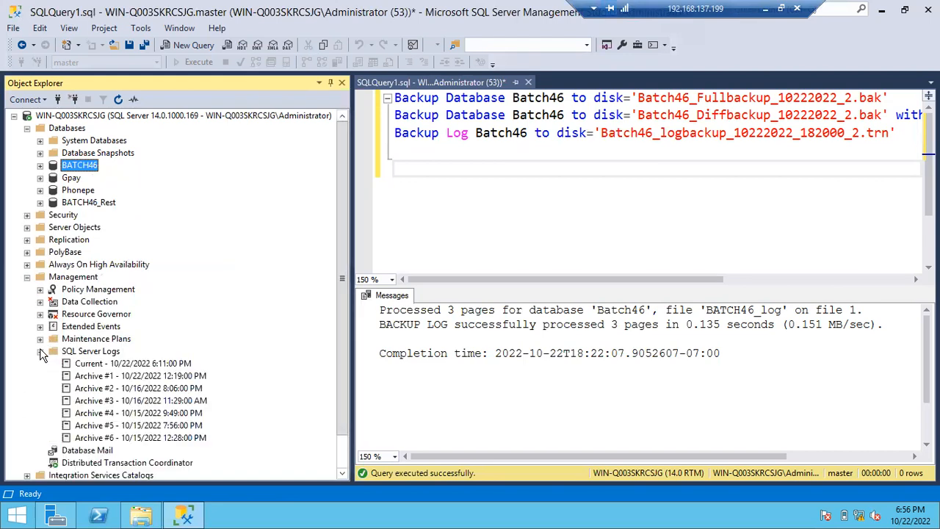
pyautogui.doubleClick(84, 365)
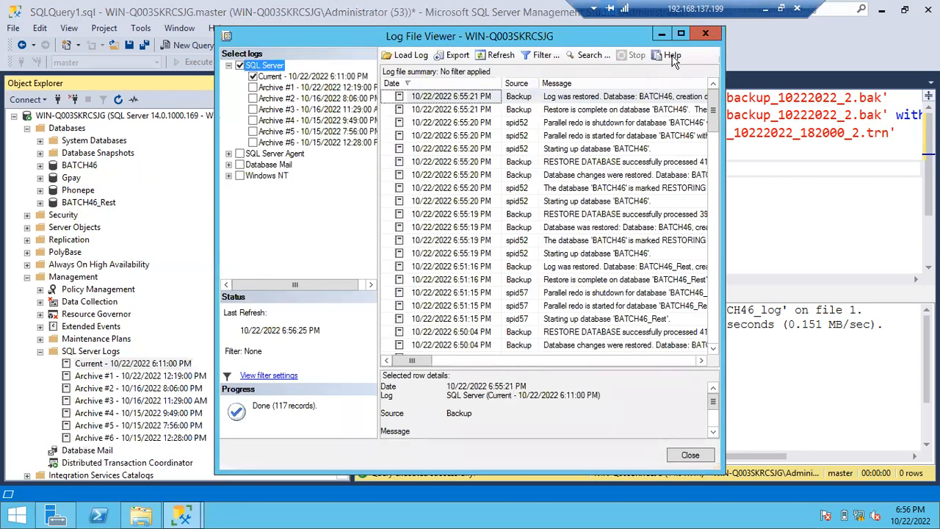
pyautogui.click(681, 35)
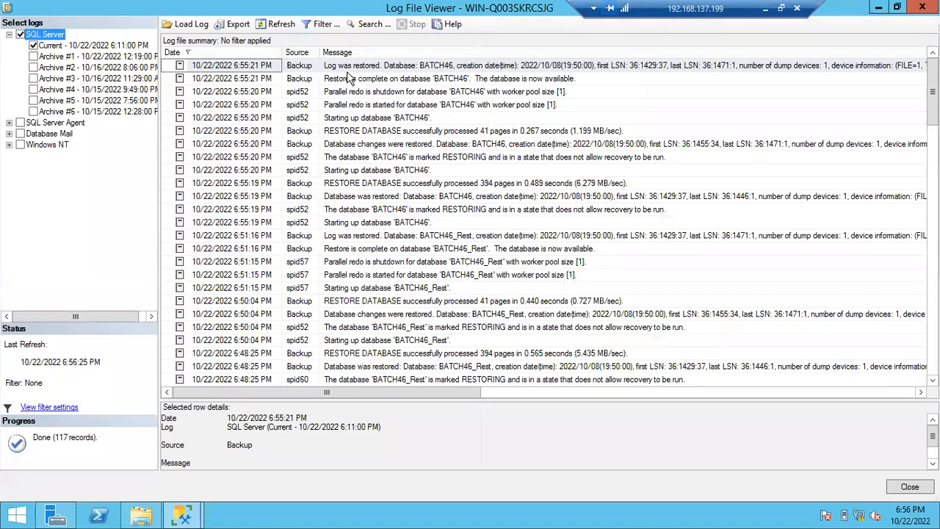
# - Examine the log entries of the BATCH46 restore, working back from the newest entry to the first database start-up
pyautogui.click(338, 66)
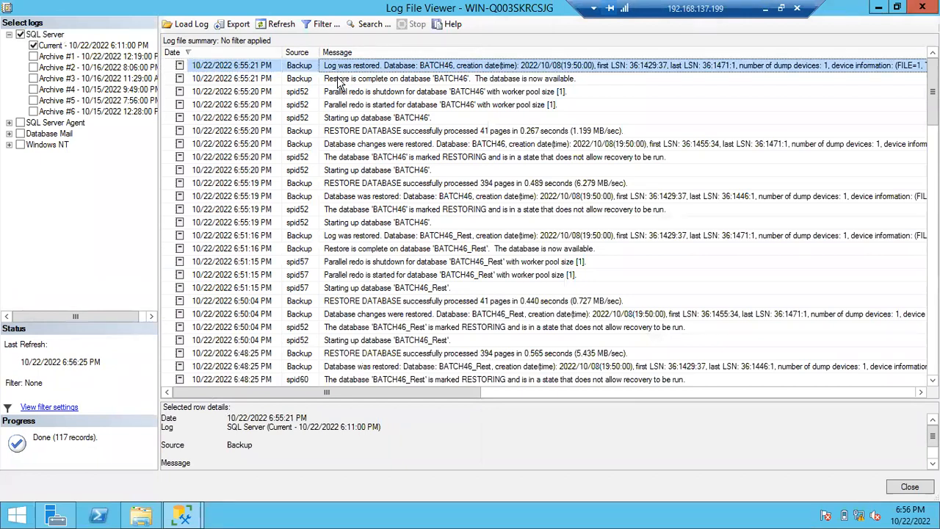
pyautogui.click(340, 80)
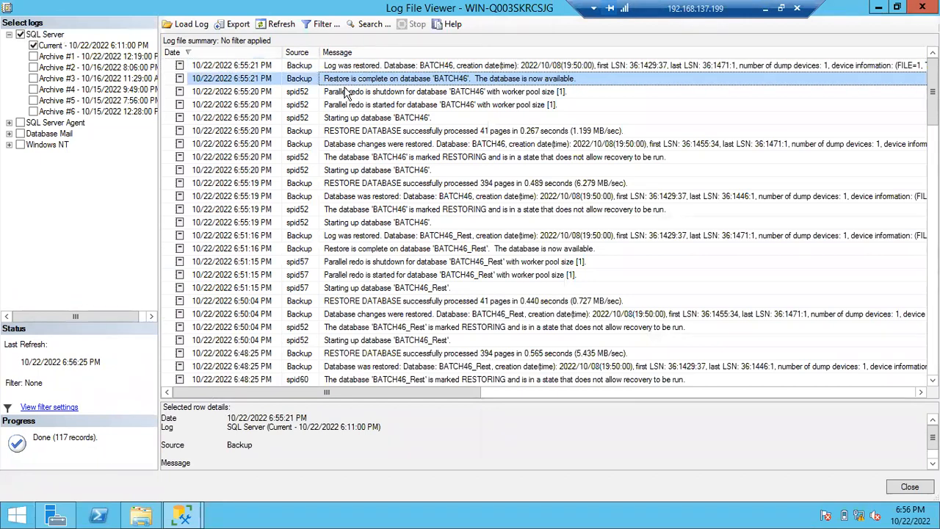
pyautogui.click(401, 121)
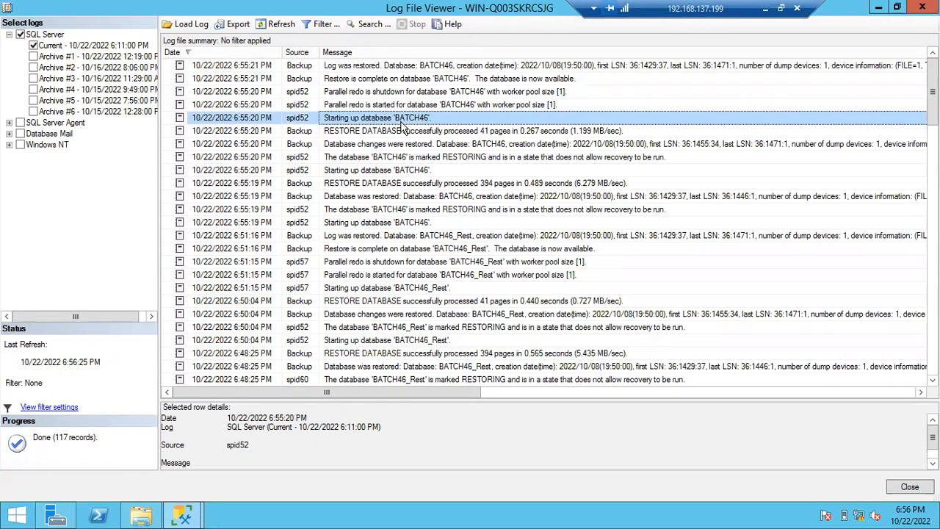
pyautogui.click(327, 135)
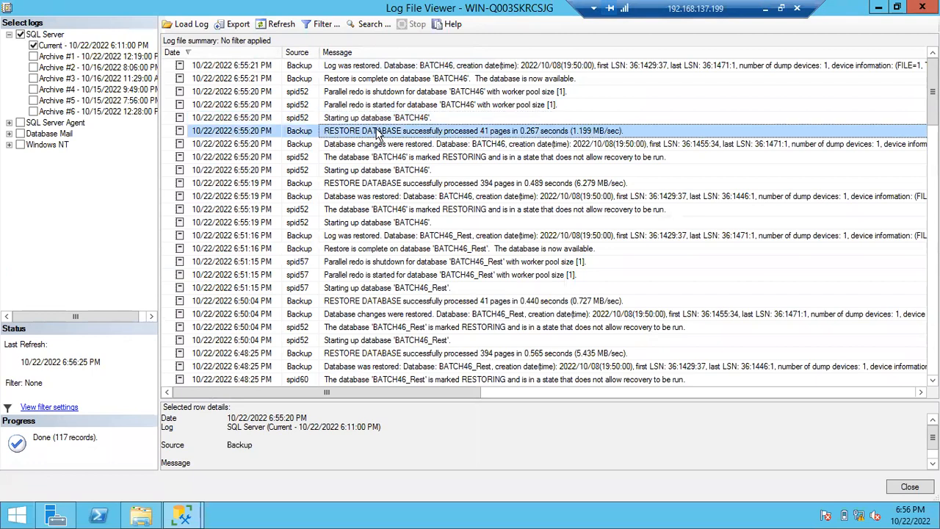
pyautogui.click(351, 188)
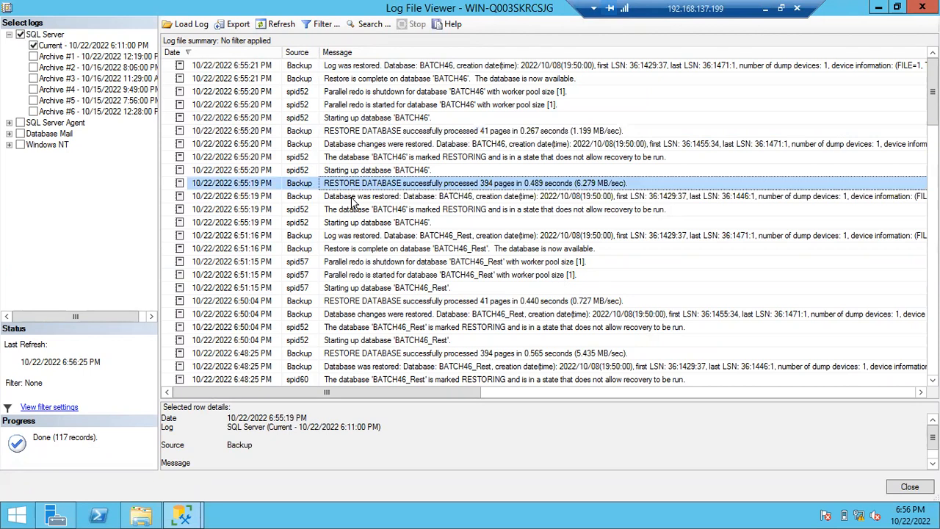
pyautogui.click(352, 197)
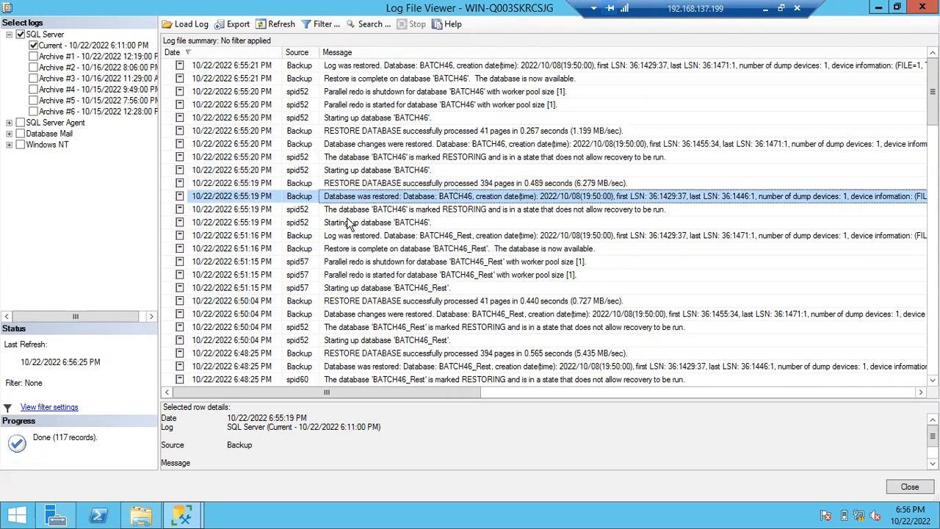
pyautogui.click(348, 223)
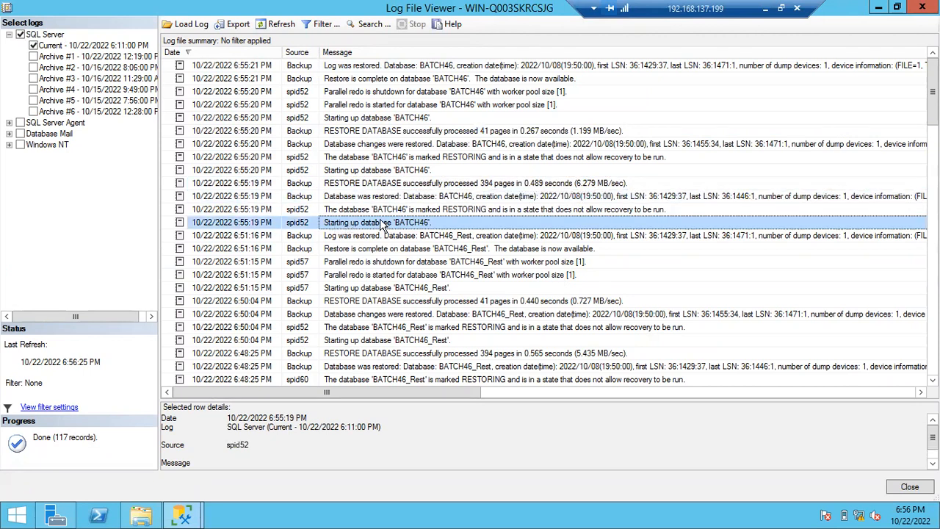
# - Trace the BATCH46 restore chronologically in the log through the full, differential and log restore entries, and close the log viewer
pyautogui.click(361, 210)
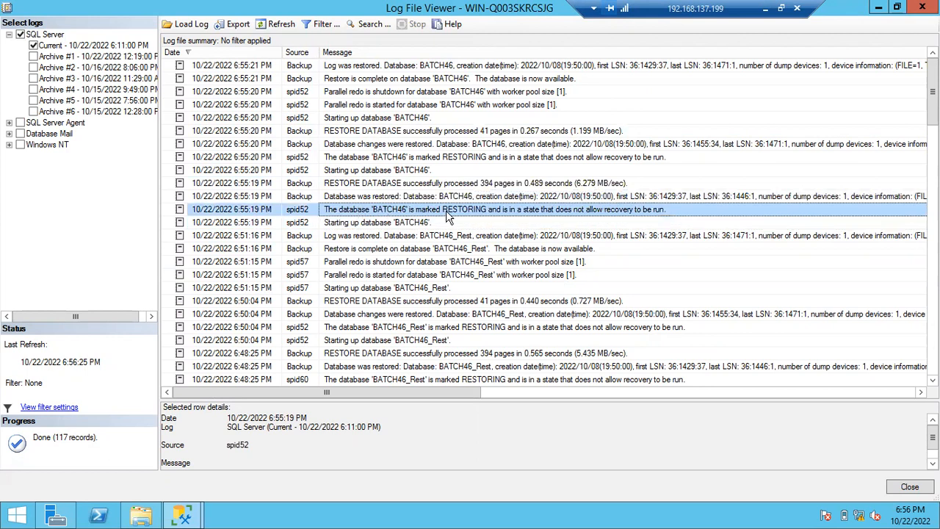
pyautogui.click(398, 197)
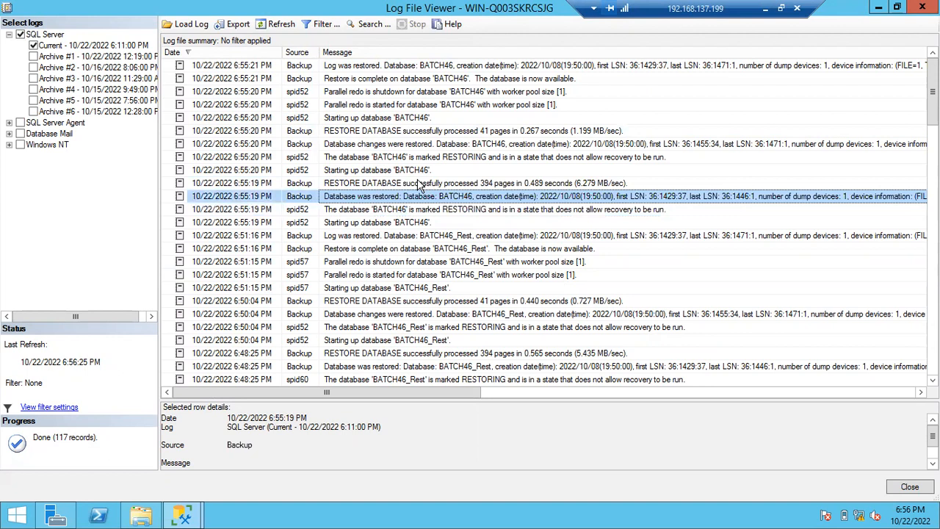
pyautogui.click(419, 184)
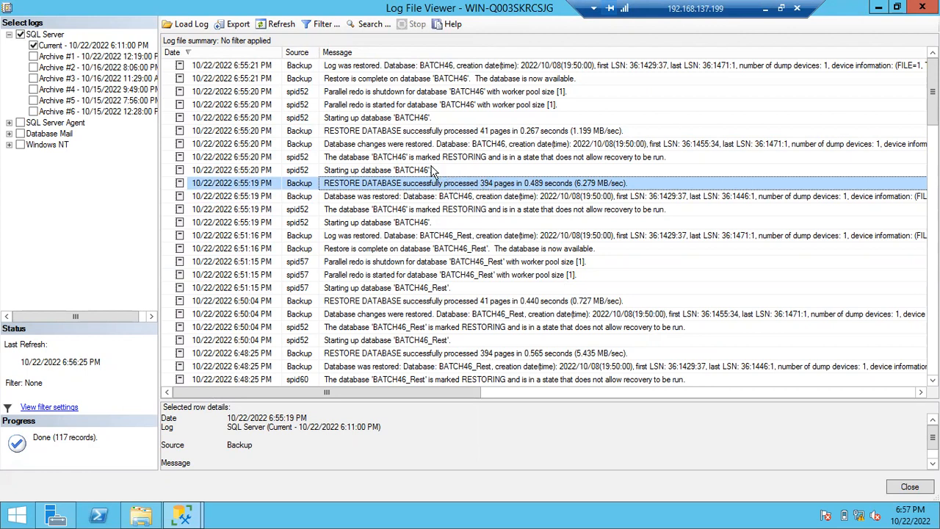
pyautogui.click(417, 170)
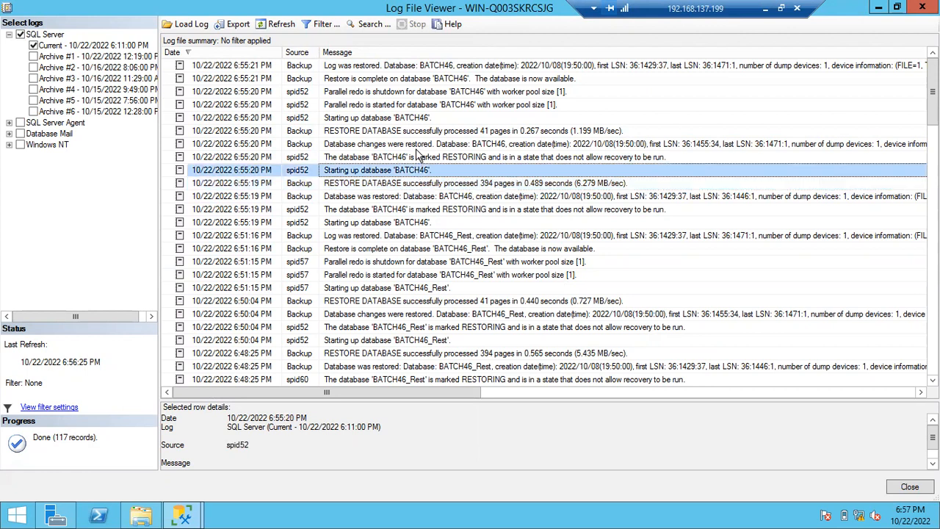
pyautogui.click(415, 150)
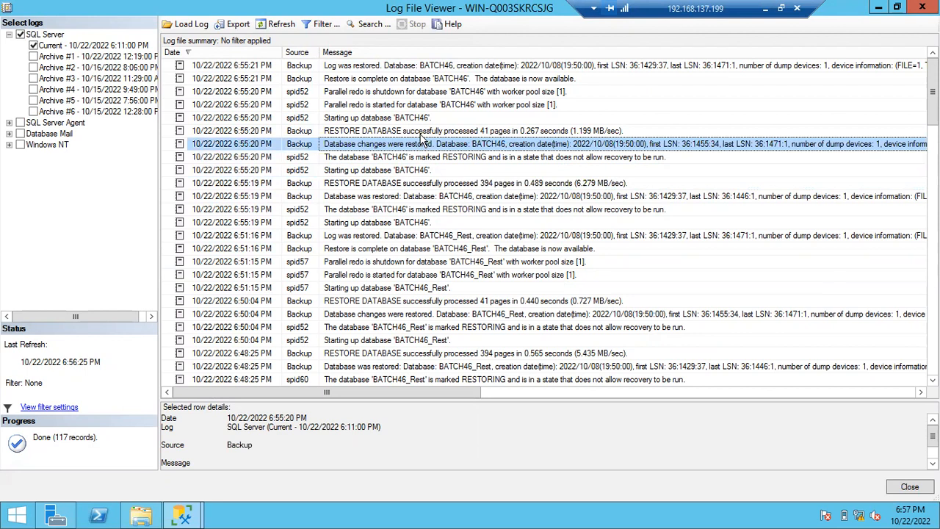
pyautogui.click(432, 132)
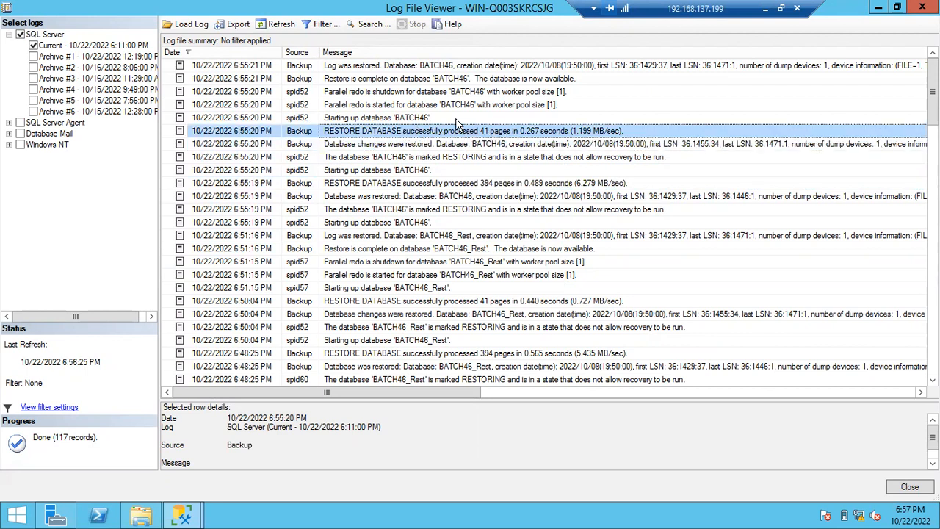
pyautogui.click(401, 93)
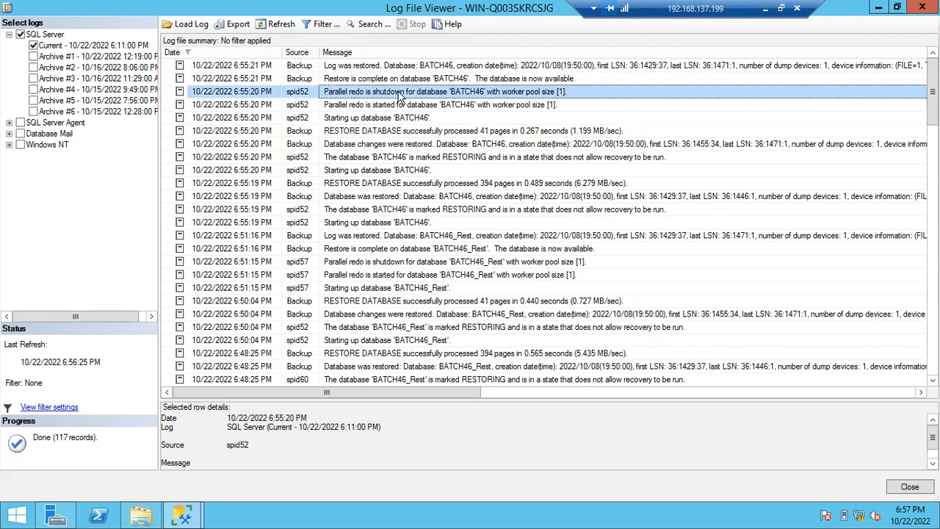
pyautogui.click(384, 66)
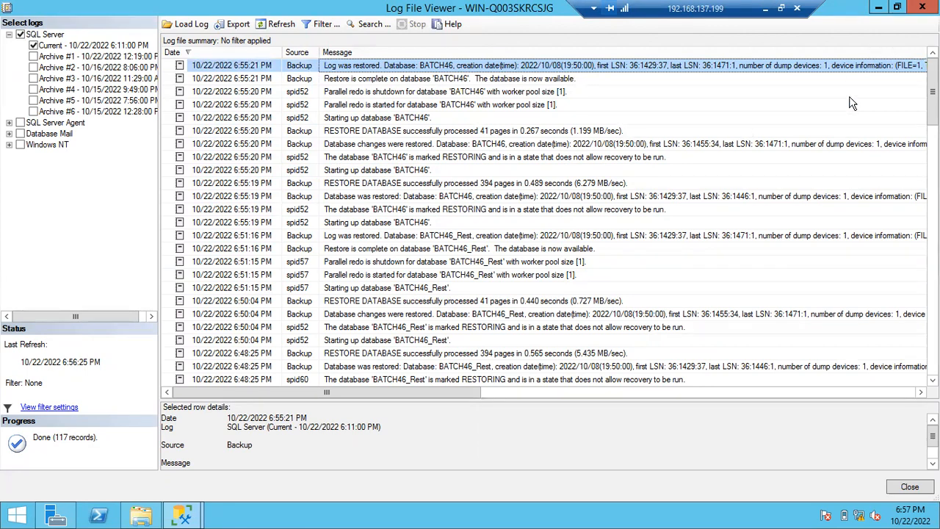
pyautogui.click(921, 9)
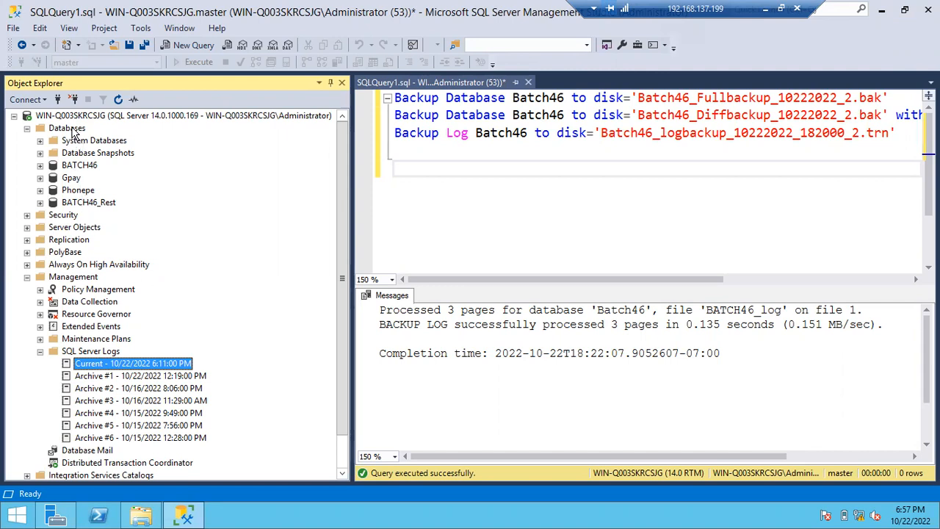
# - Start a new database restore from the Databases folder with a device as the source and browse for backup files to add
pyautogui.rightClick(73, 129)
pyautogui.click(121, 174)
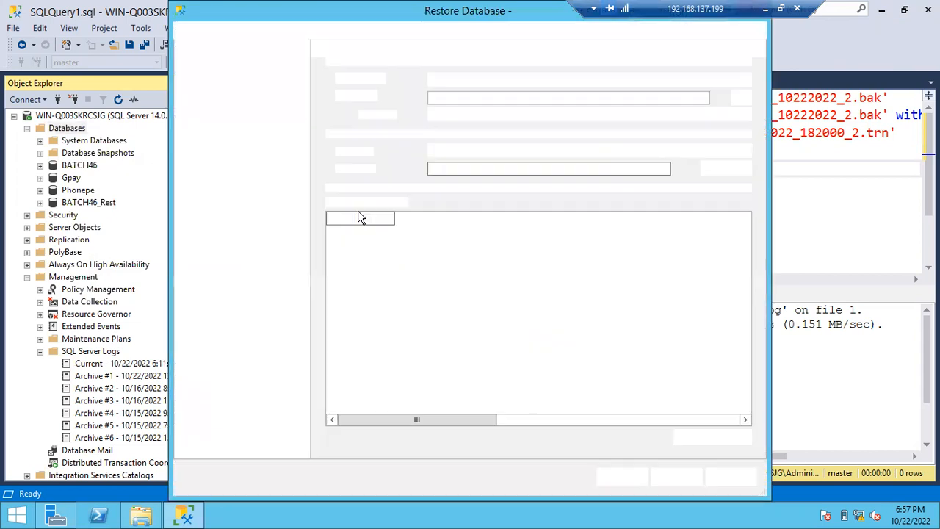
pyautogui.click(344, 98)
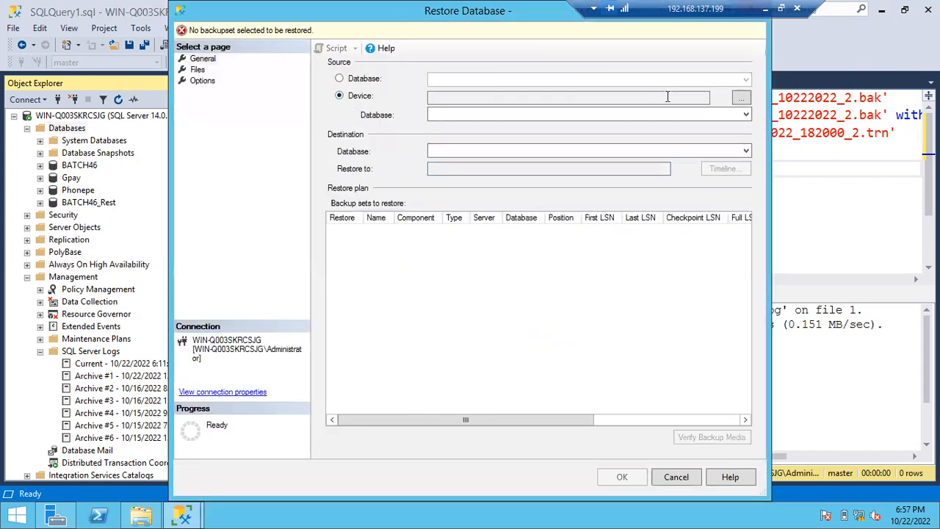
pyautogui.click(741, 100)
pyautogui.click(570, 213)
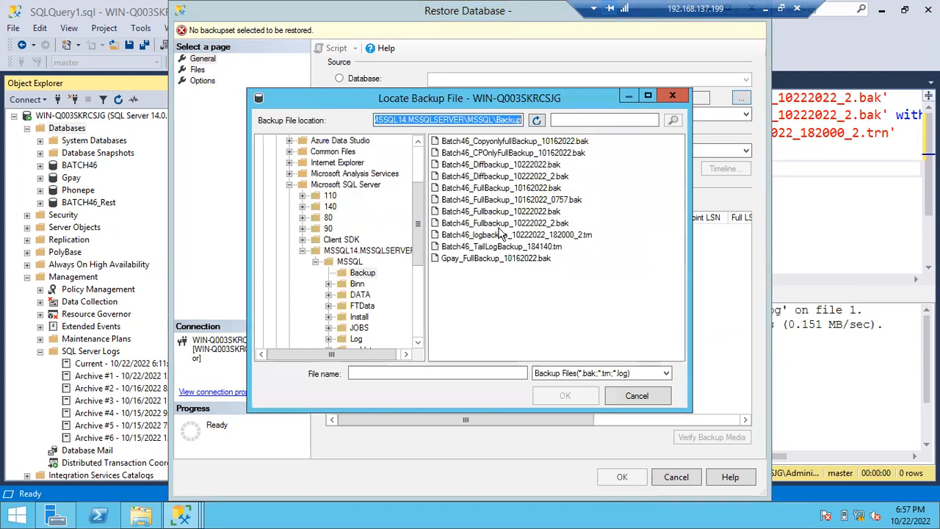
# - Add Batch46_Fullbackup_10222022_2.bak, Batch46_Diffbackup_10222022_2.bak and Batch46_logbackup_10222022_182000_2.trn as the restore's backup media
pyautogui.click(487, 223)
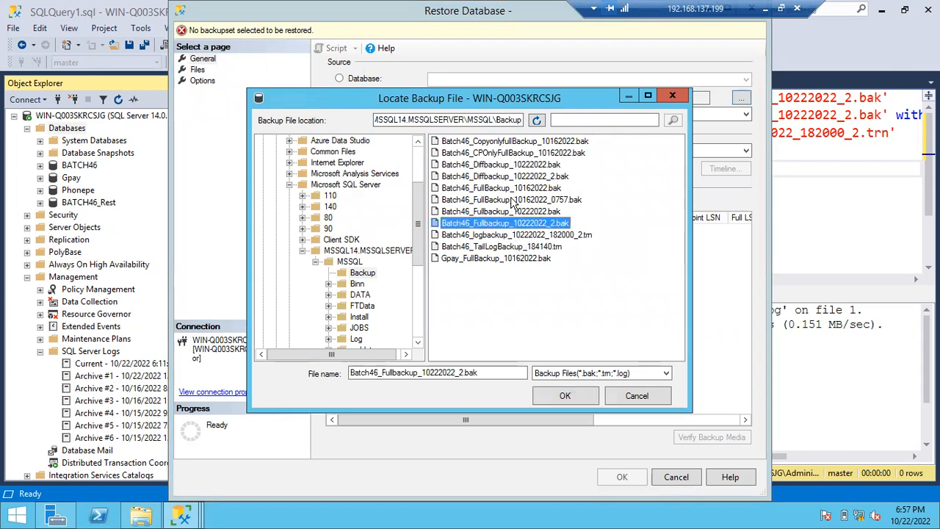
pyautogui.keyDown('ctrl'); pyautogui.click(517, 176); pyautogui.keyUp('ctrl')
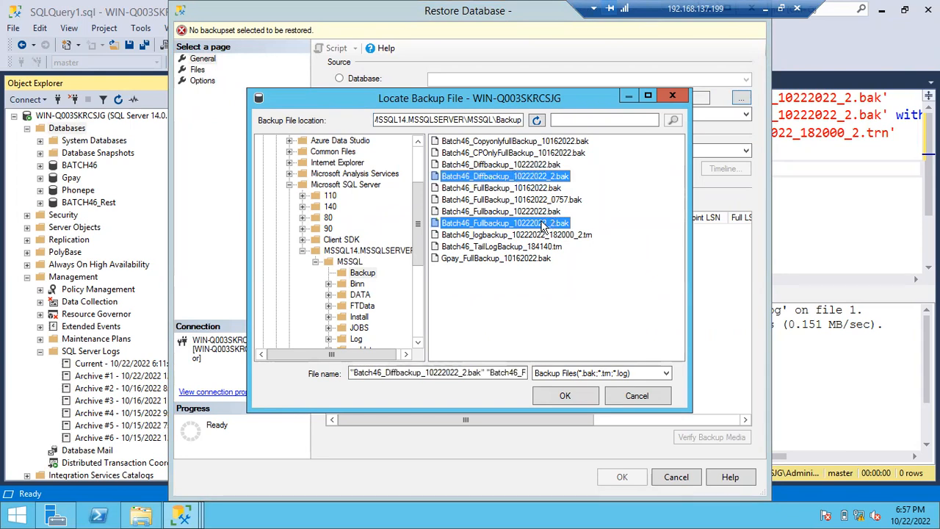
pyautogui.keyDown('ctrl'); pyautogui.click(535, 235); pyautogui.keyUp('ctrl')
pyautogui.click(565, 396)
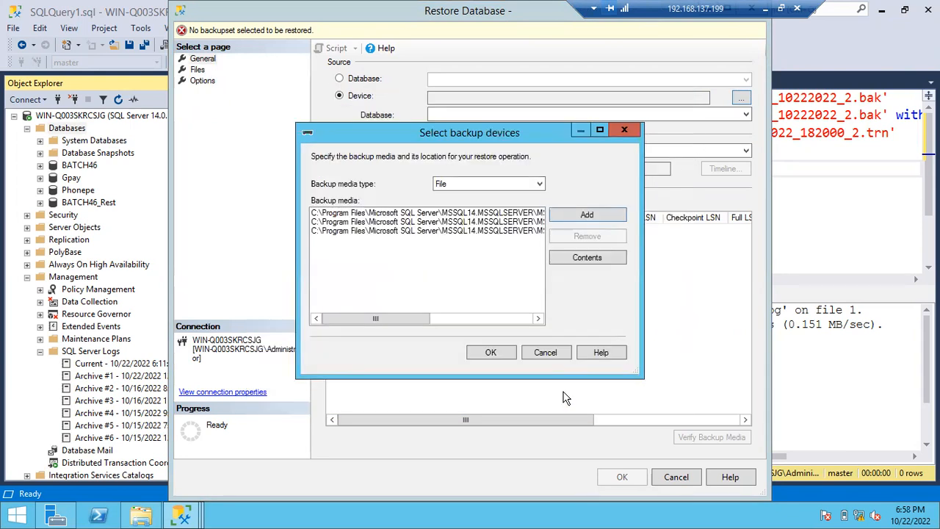
pyautogui.click(489, 353)
# - Name the destination database of the restore BATCH46_New
pyautogui.doubleClick(470, 149)
pyautogui.click(471, 150)
pyautogui.write('_')
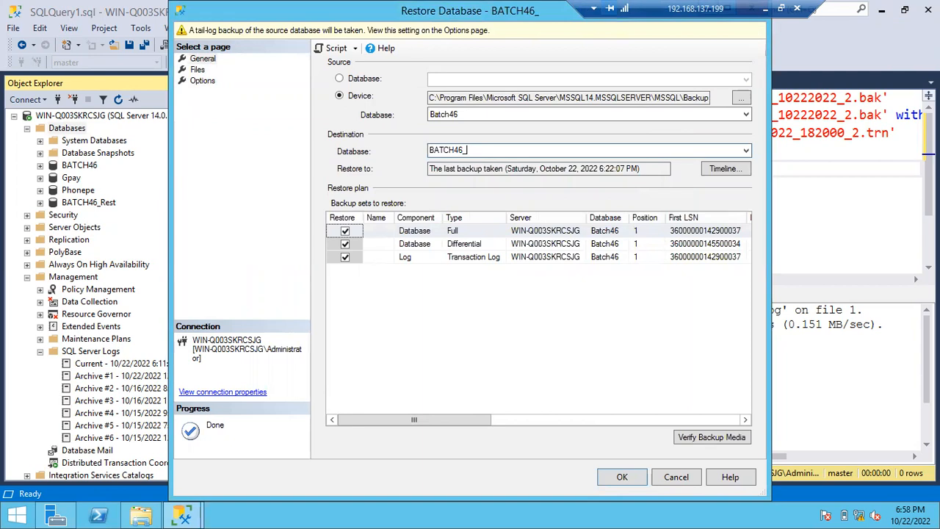
pyautogui.write('New')
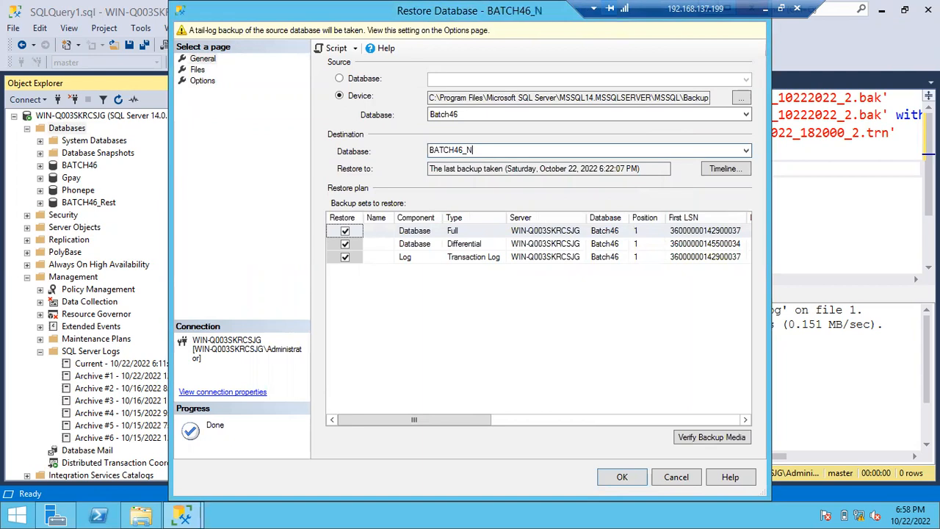
# - Maximize the restore window and review the full Restore As file paths, the restore options and the destination database name
pyautogui.click(195, 69)
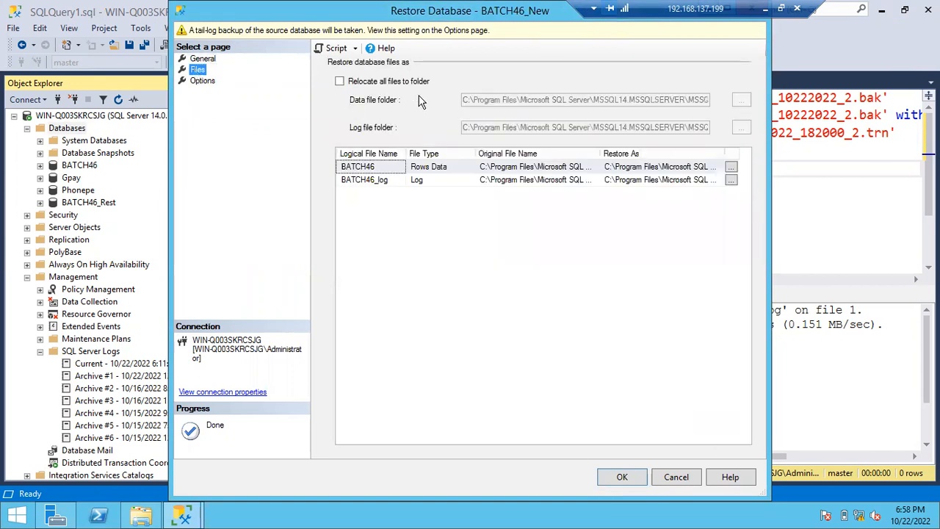
pyautogui.doubleClick(252, 22)
pyautogui.doubleClick(551, 151)
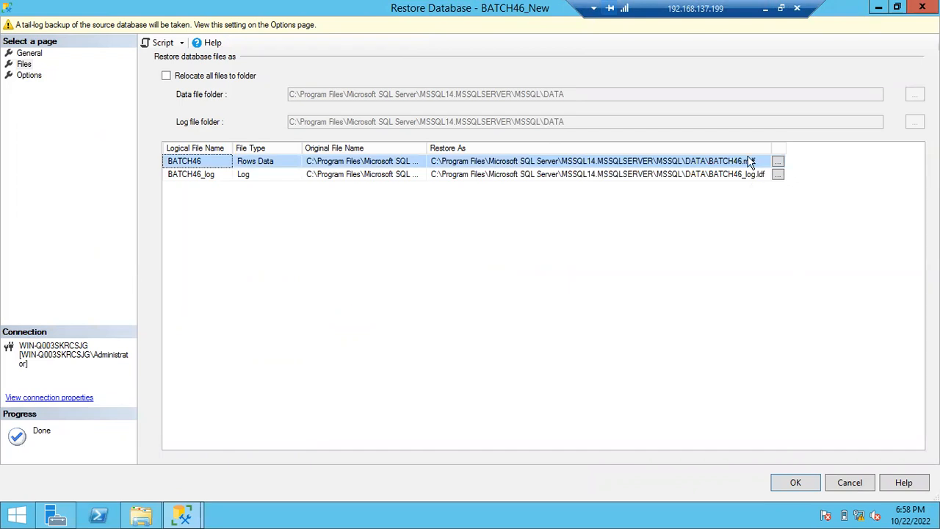
pyautogui.click(28, 75)
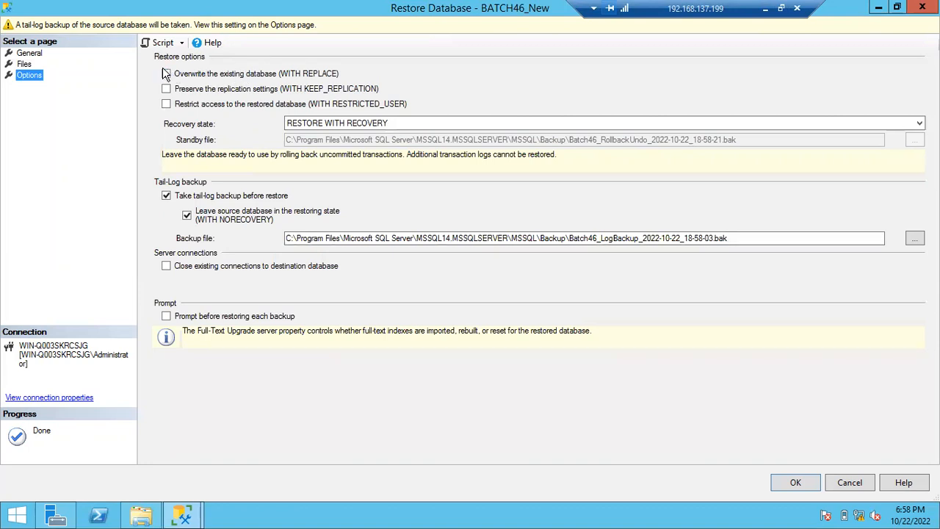
pyautogui.click(30, 54)
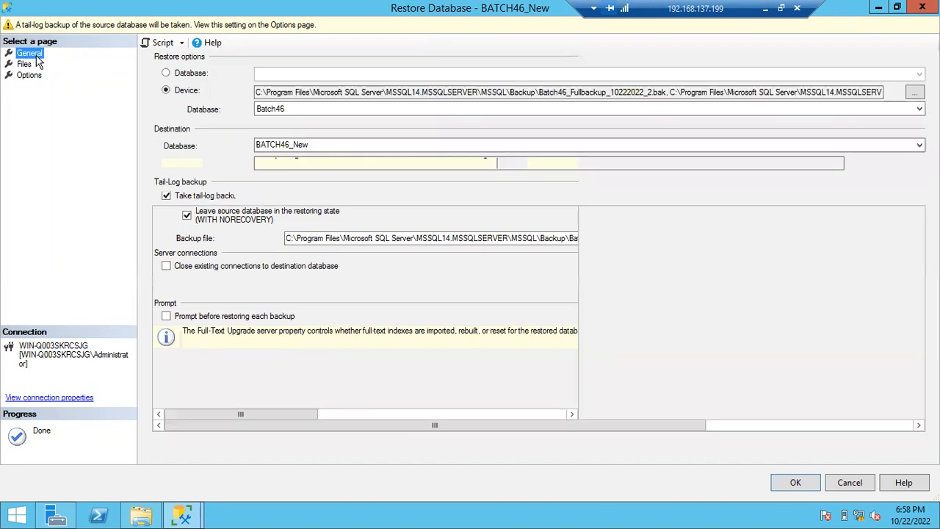
pyautogui.doubleClick(266, 136)
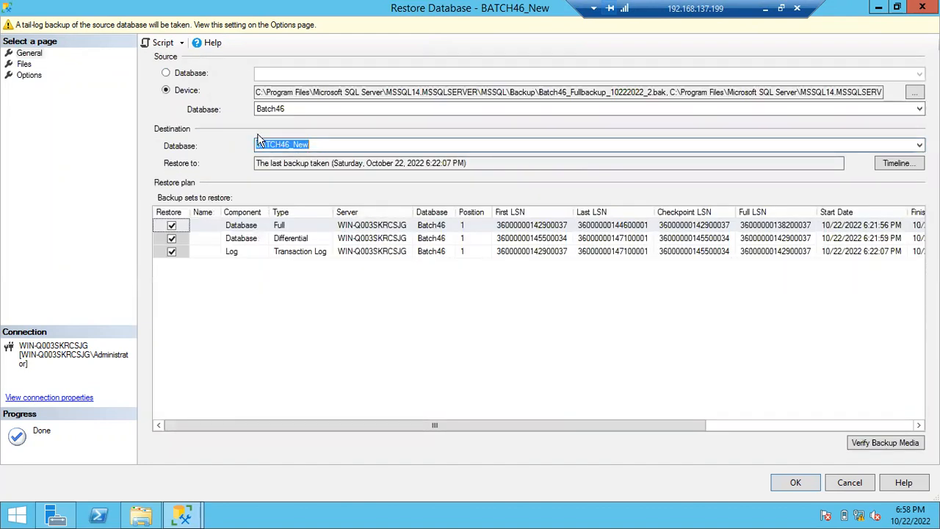
# - Turn off the tail-log backup before restore and try to restore BATCH46_New, dismissing the resulting message
pyautogui.click(32, 76)
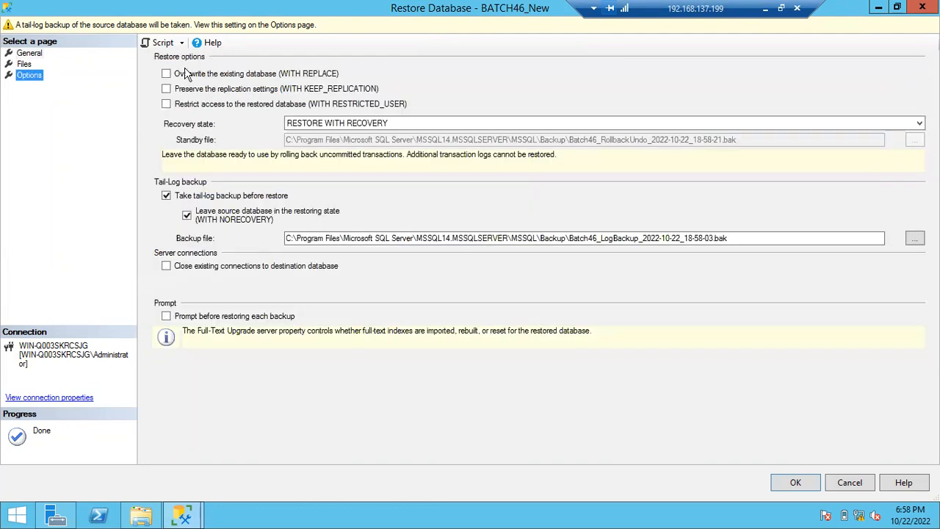
pyautogui.click(167, 196)
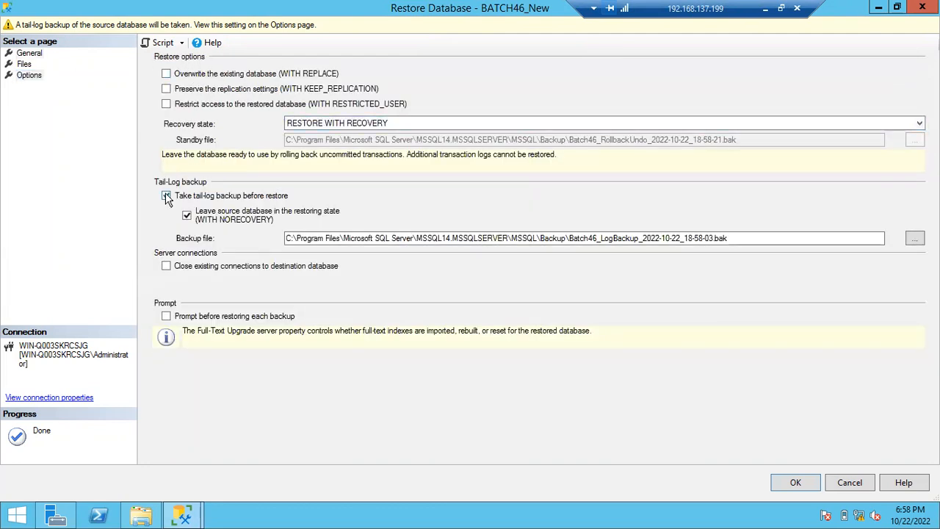
pyautogui.click(28, 54)
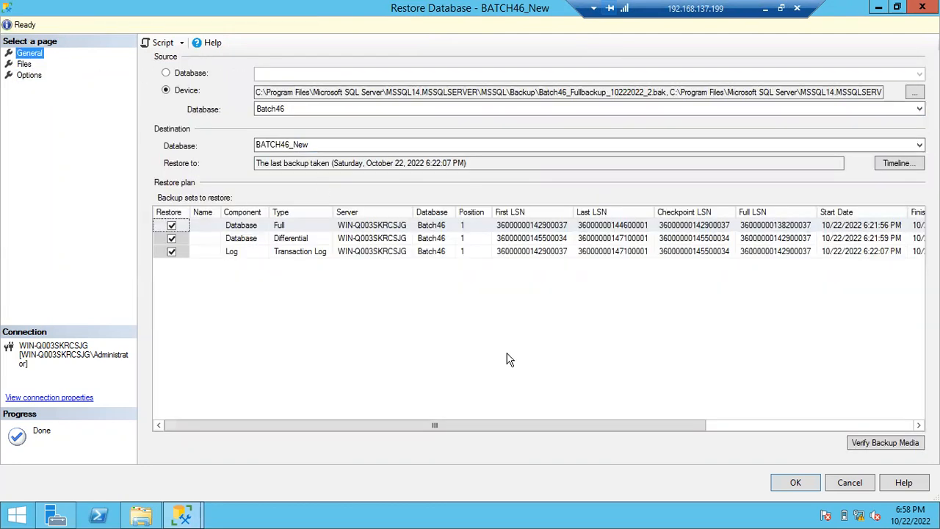
pyautogui.click(779, 482)
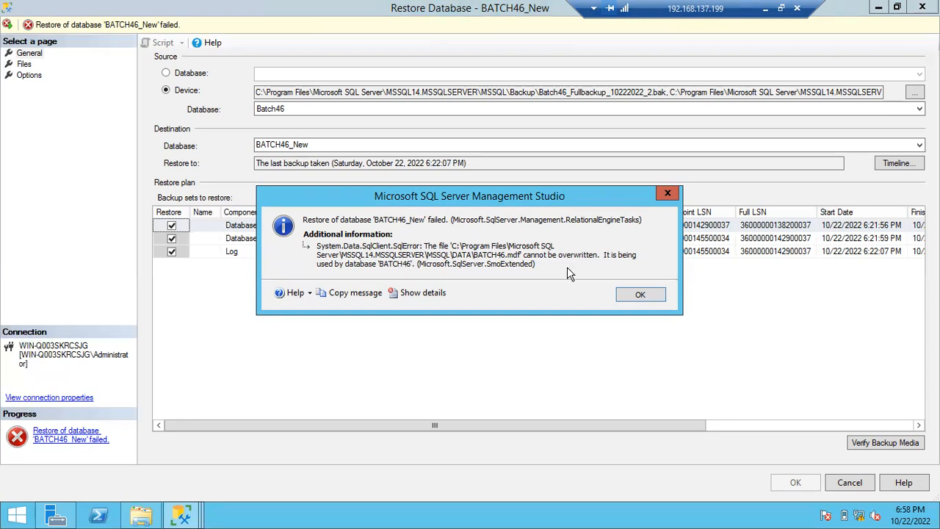
pyautogui.click(636, 293)
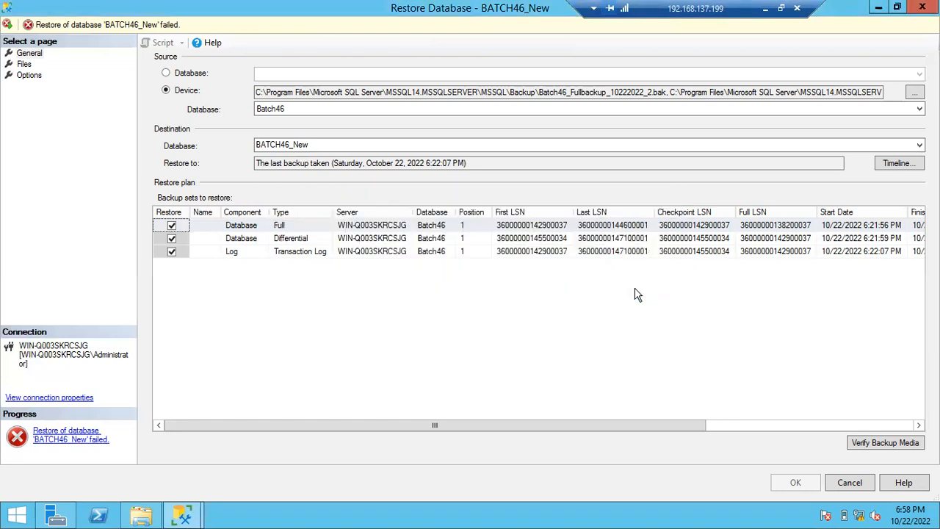
# - Rename the Restore As files in the DATA folder to BATCH46_New.mdf and BATCH46_New_log.ldf
pyautogui.click(24, 64)
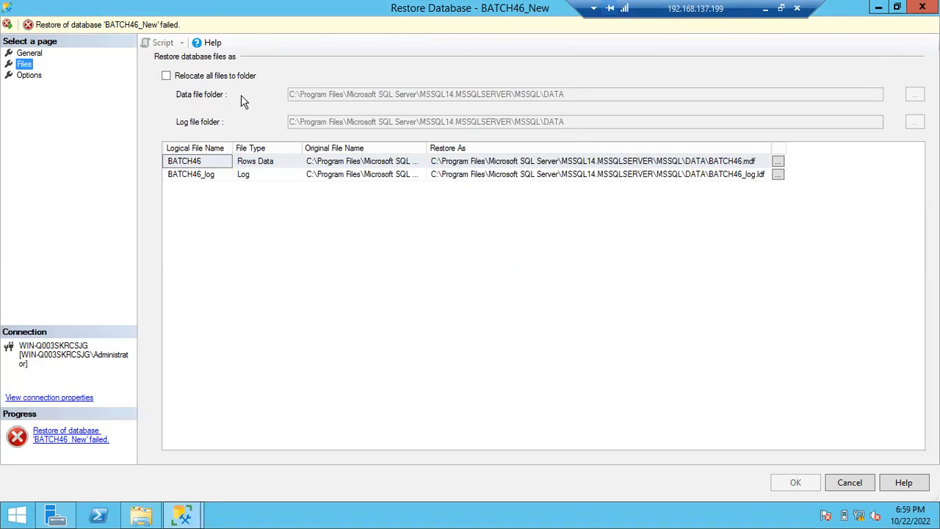
pyautogui.click(26, 53)
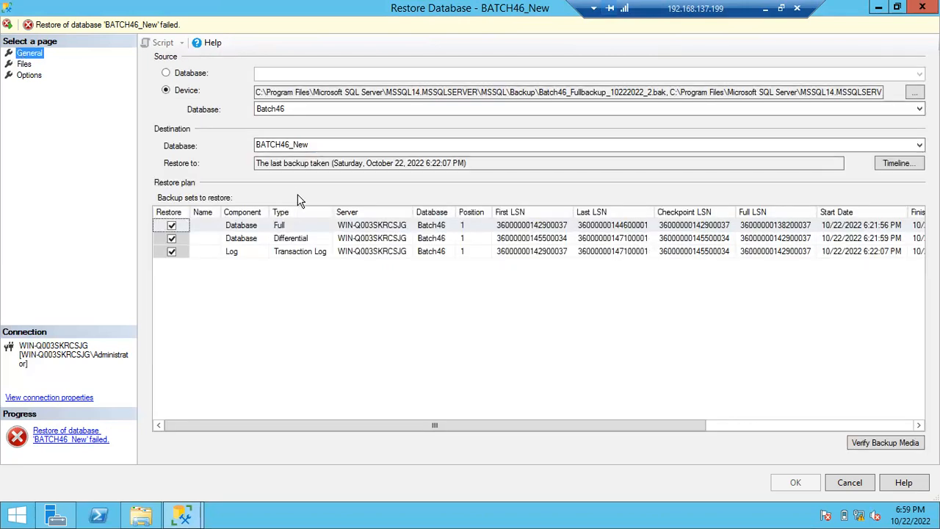
pyautogui.click(24, 64)
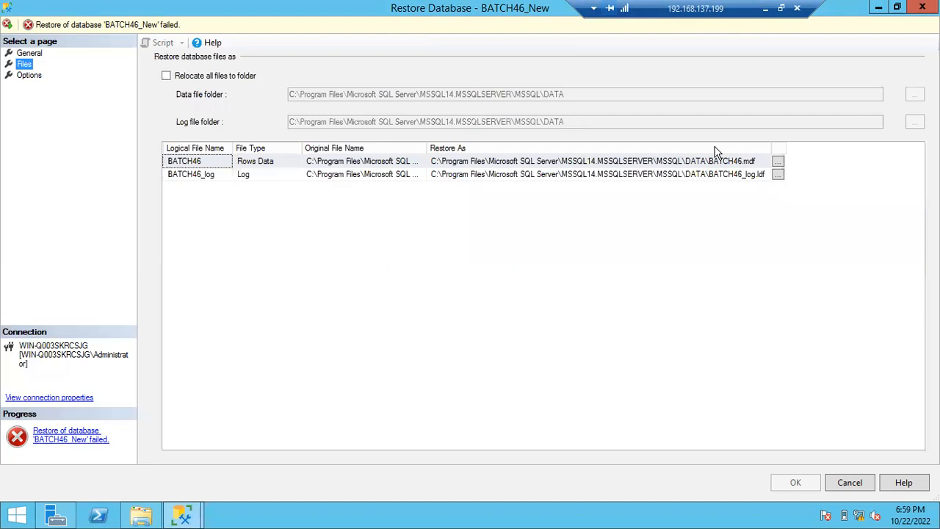
pyautogui.click(743, 162)
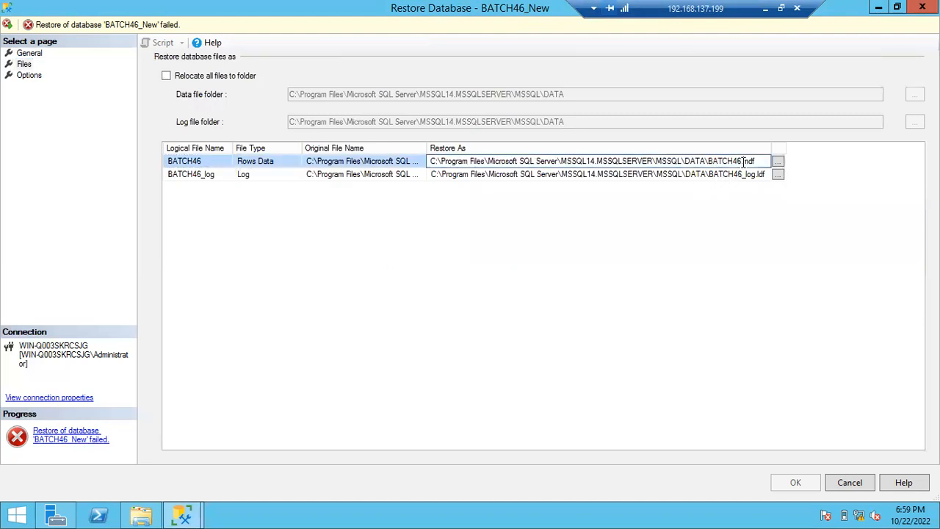
pyautogui.write('_')
pyautogui.write('New')
pyautogui.click(742, 175)
pyautogui.write('_New')
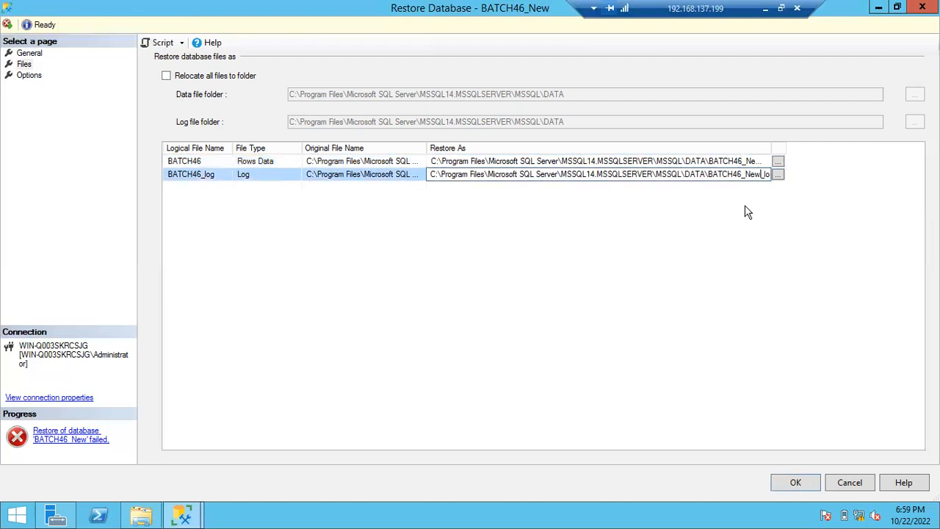
# - Set the recovery state to RESTORE WITH STANDBY and restore the BATCH46_New database
pyautogui.click(29, 76)
pyautogui.click(298, 126)
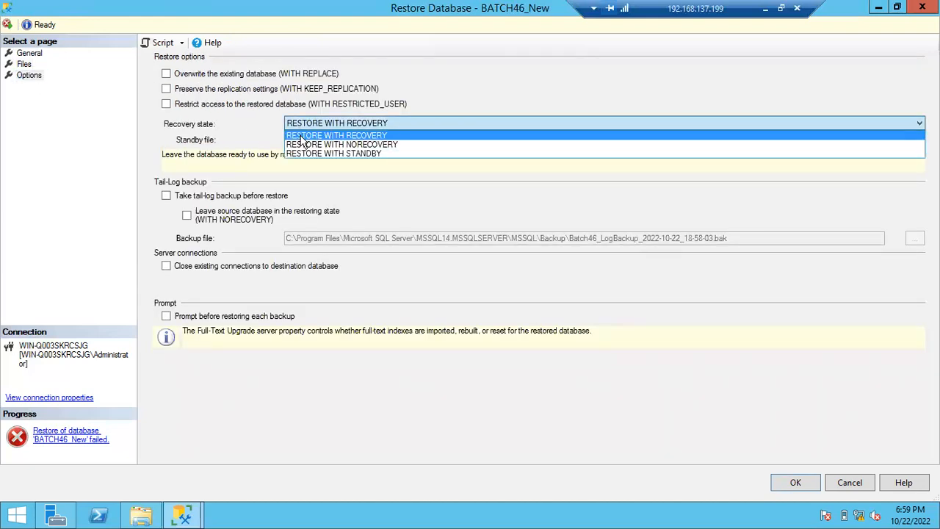
pyautogui.click(304, 152)
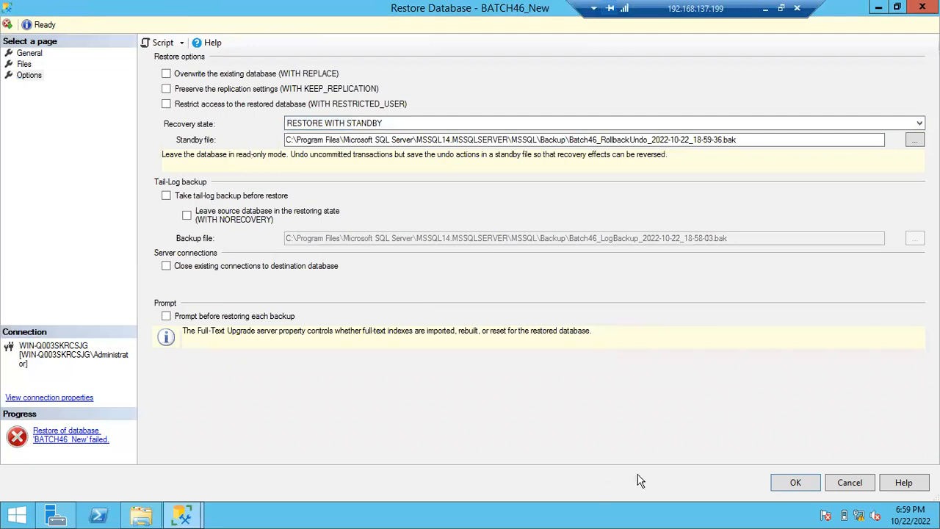
pyautogui.click(783, 490)
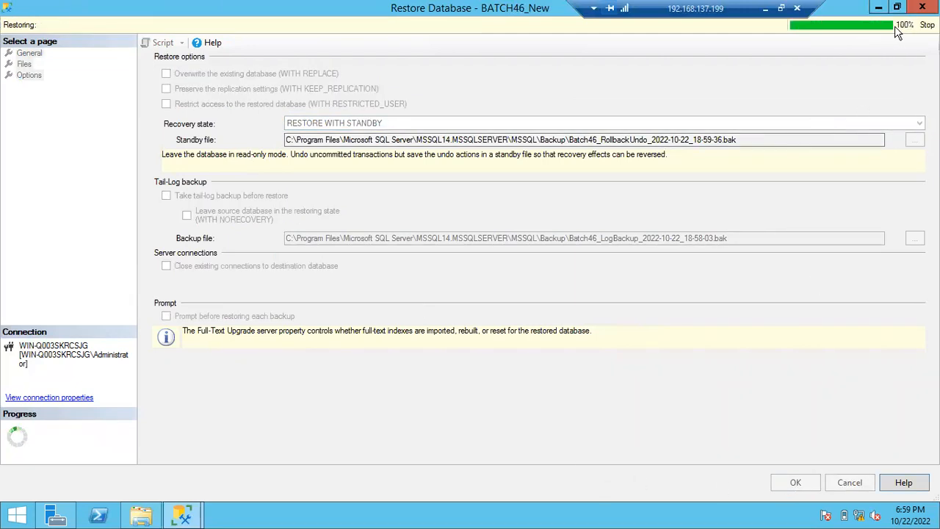
pyautogui.click(563, 310)
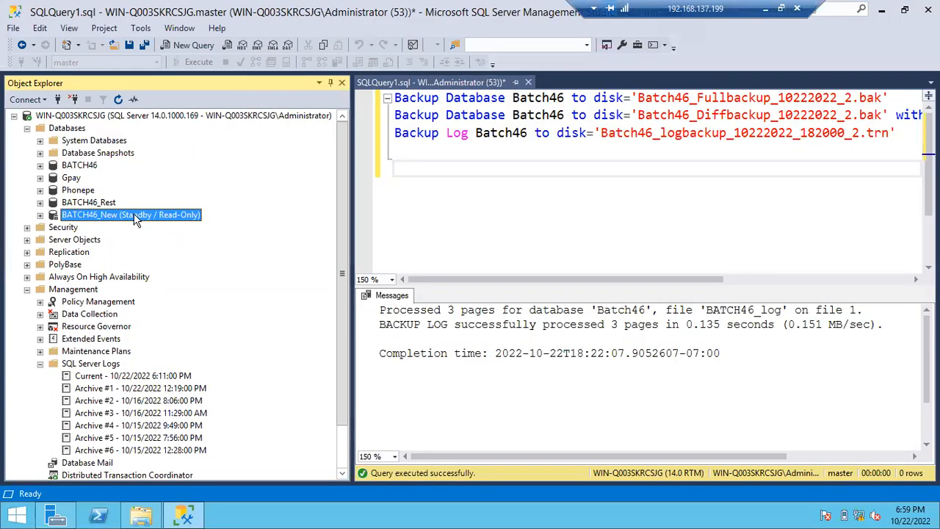
# - List the tables of BATCH46_New and query the top 1000 rows of dbo.fruits
pyautogui.click(40, 215)
pyautogui.click(53, 241)
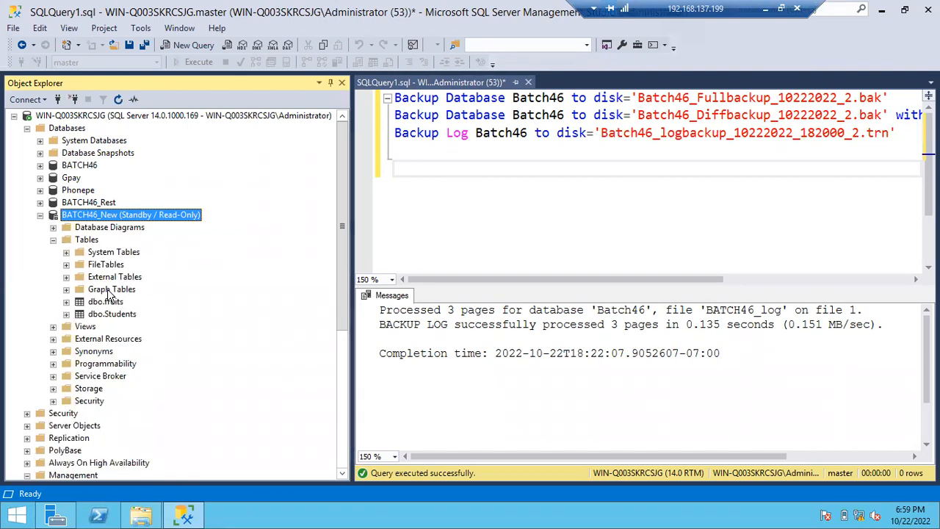
pyautogui.rightClick(103, 301)
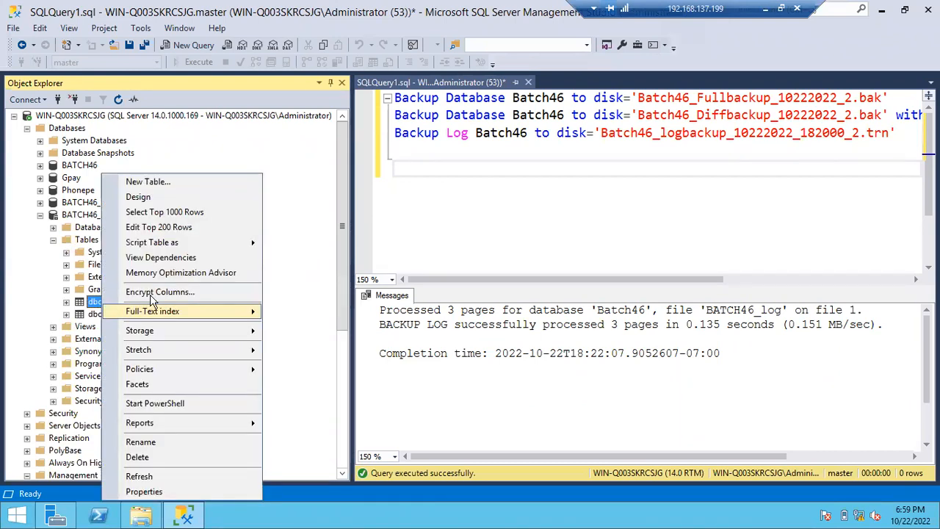
pyautogui.click(165, 212)
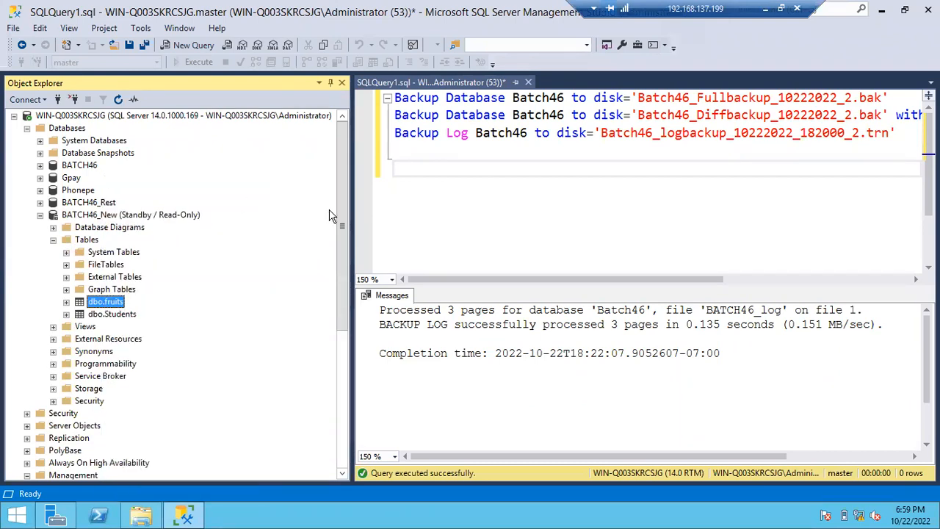
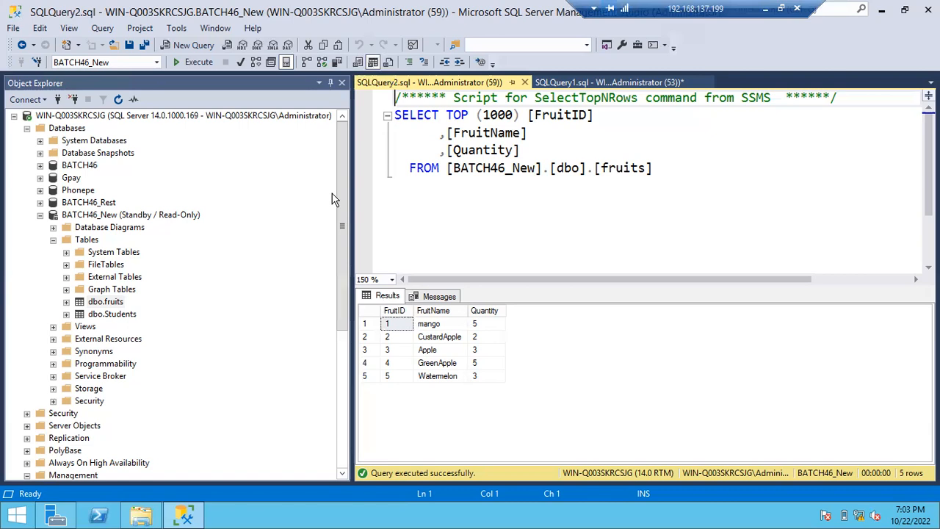
# - Start a database restore from device with Batch46_Fullbackup_10222022_2.bak, Batch46_Diffbackup_10222022_2.bak and Batch46_logbackup_10222022_182000_2.trn as the backup media
pyautogui.click(39, 215)
pyautogui.rightClick(73, 129)
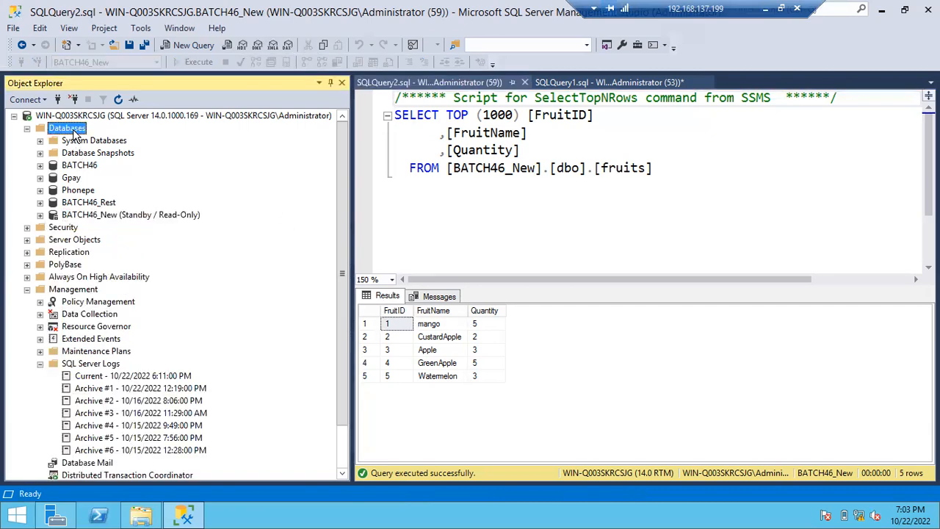
pyautogui.click(130, 173)
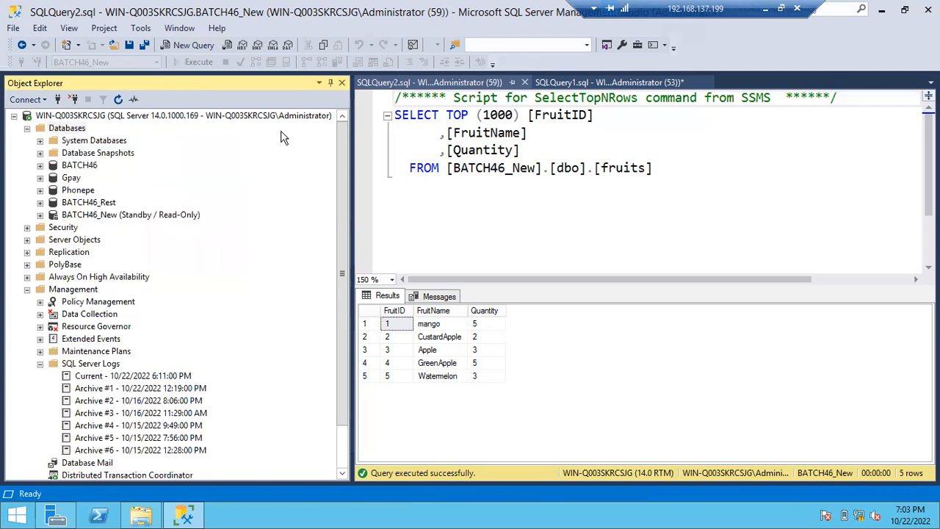
pyautogui.click(350, 97)
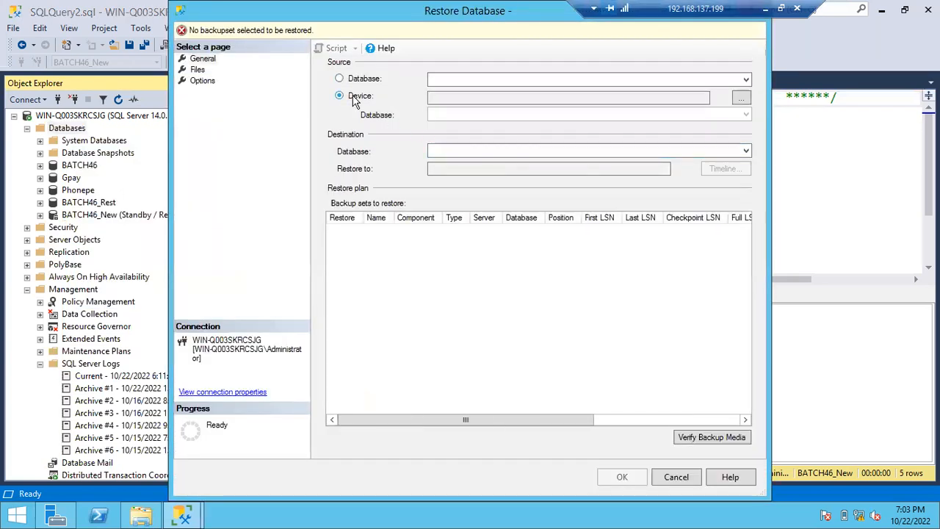
pyautogui.click(741, 98)
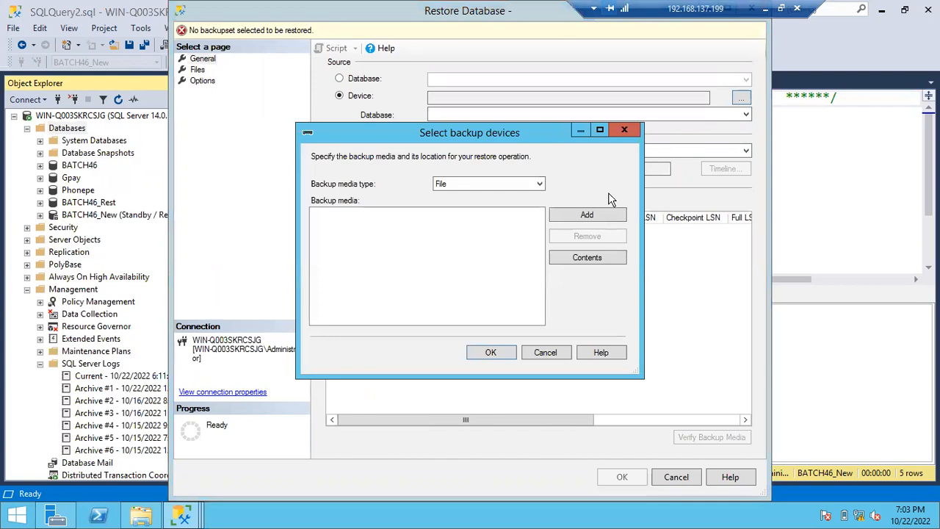
pyautogui.click(588, 214)
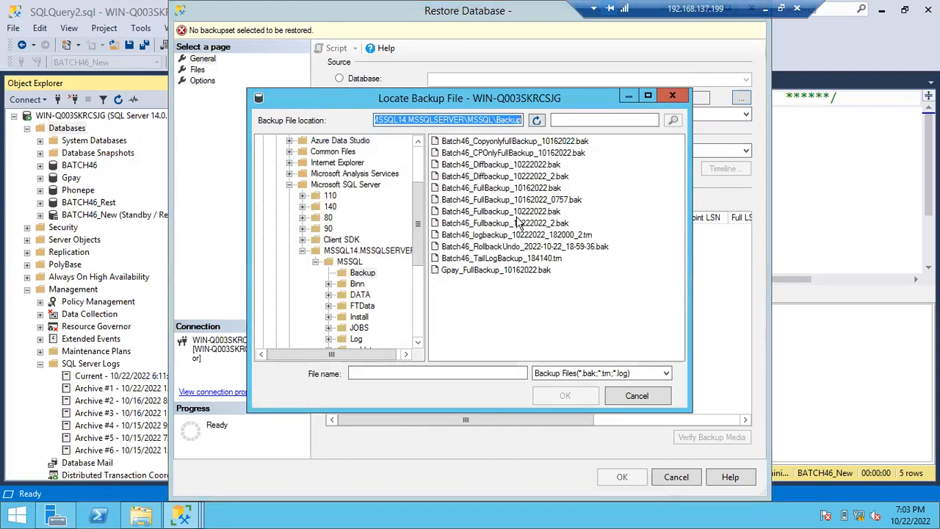
pyautogui.click(518, 223)
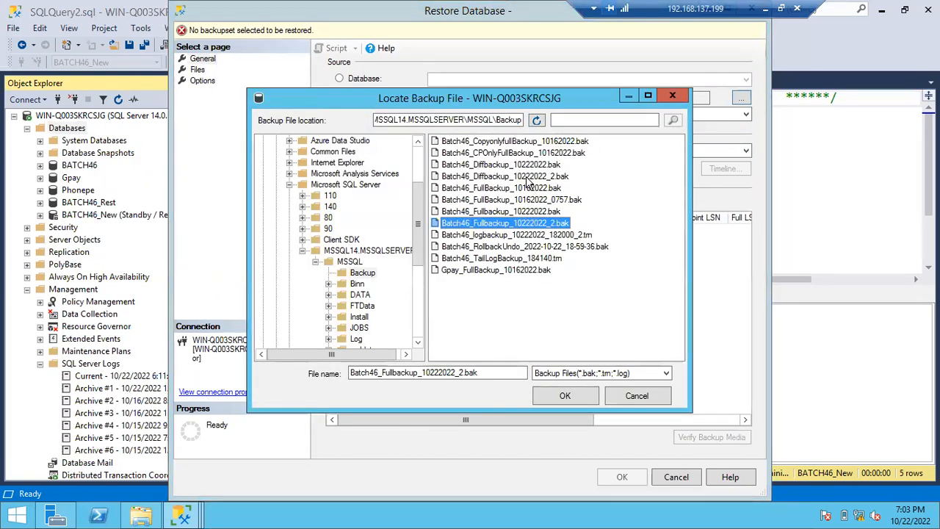
pyautogui.keyDown('ctrl'); pyautogui.click(527, 178); pyautogui.keyUp('ctrl')
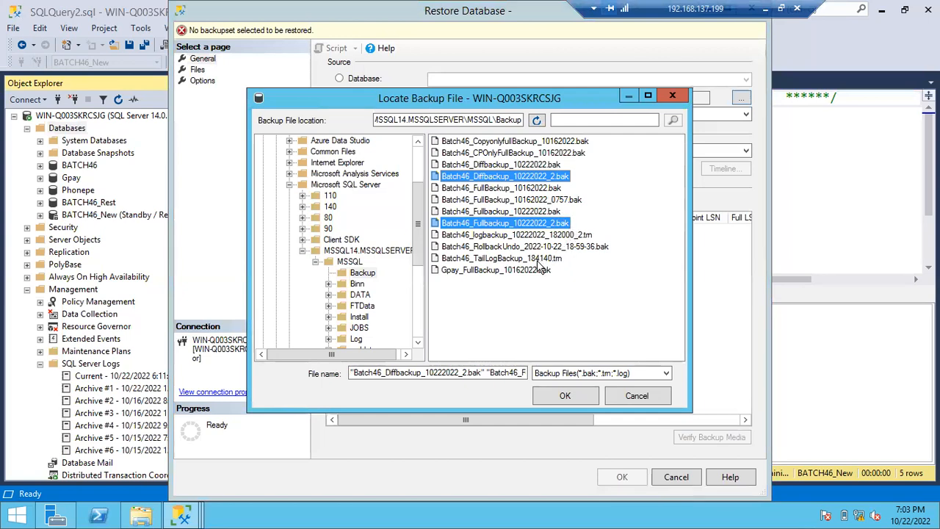
pyautogui.keyDown('ctrl'); pyautogui.click(540, 235); pyautogui.keyUp('ctrl')
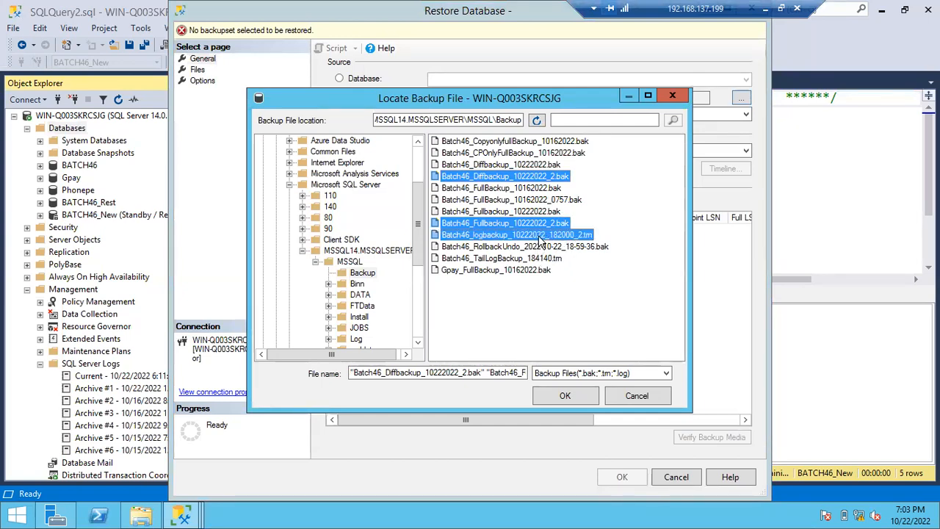
pyautogui.click(563, 395)
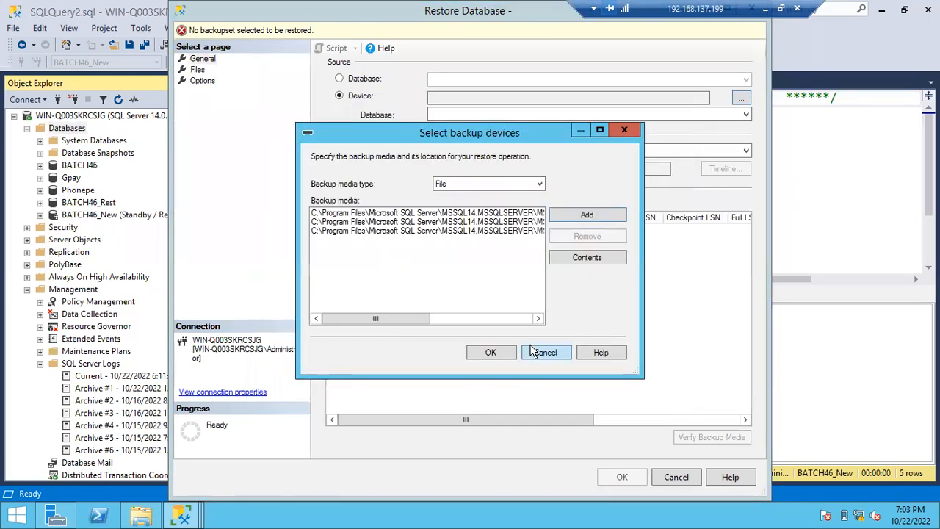
pyautogui.click(490, 353)
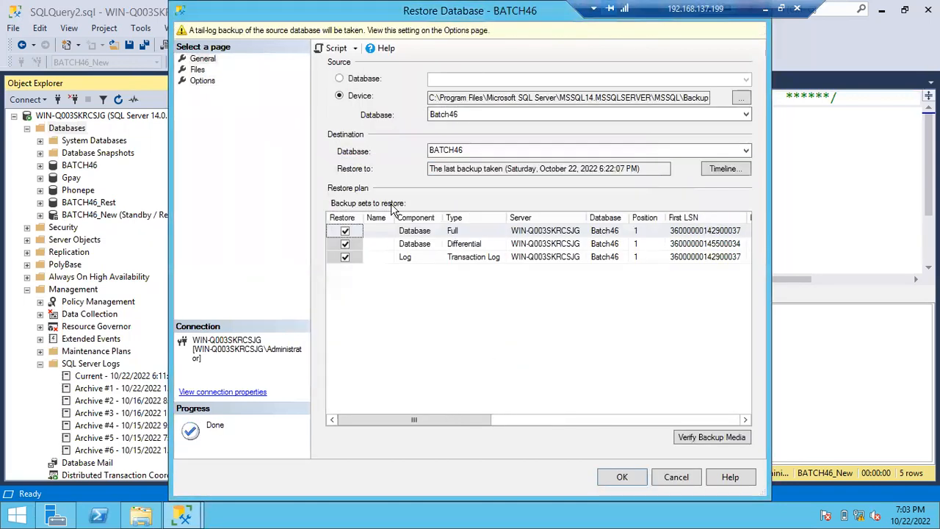
# - Name the destination database of the restore BATCH46_1022
pyautogui.doubleClick(473, 150)
pyautogui.click(473, 150)
pyautogui.write('_')
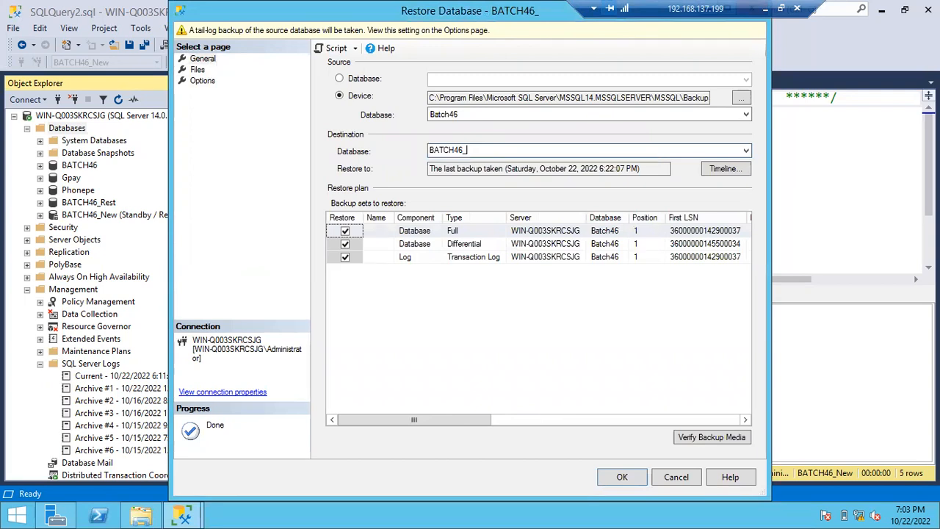
pyautogui.write('1022')
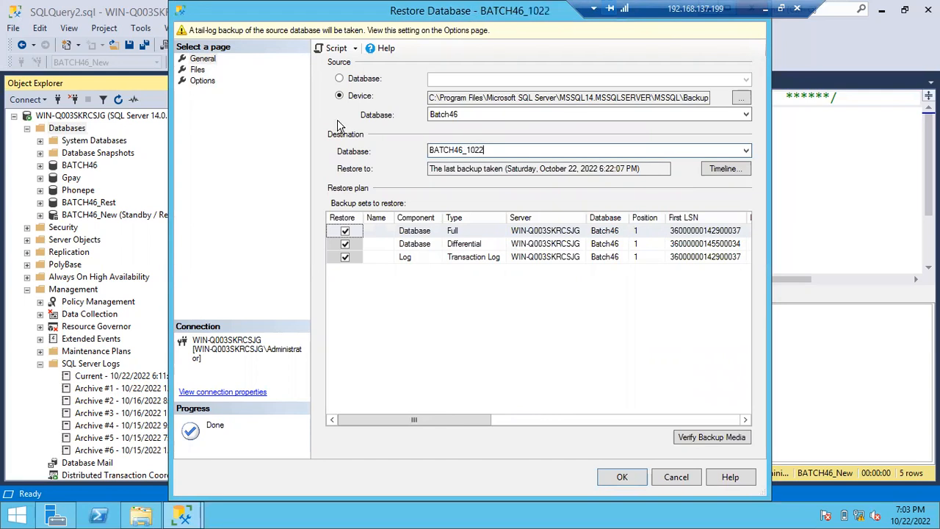
# - Add _1022 to the Restore As file names of the BATCH46 data file and log file in the DATA folder
pyautogui.click(197, 69)
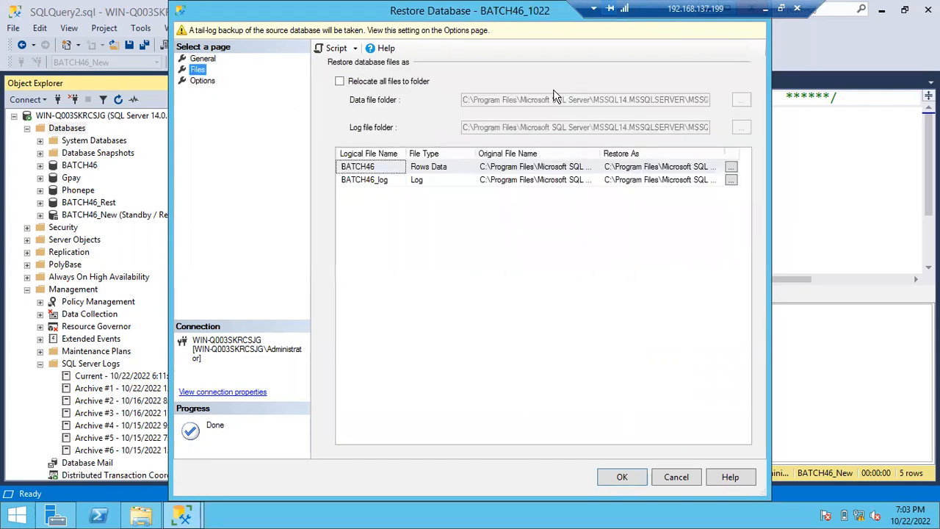
pyautogui.doubleClick(534, 11)
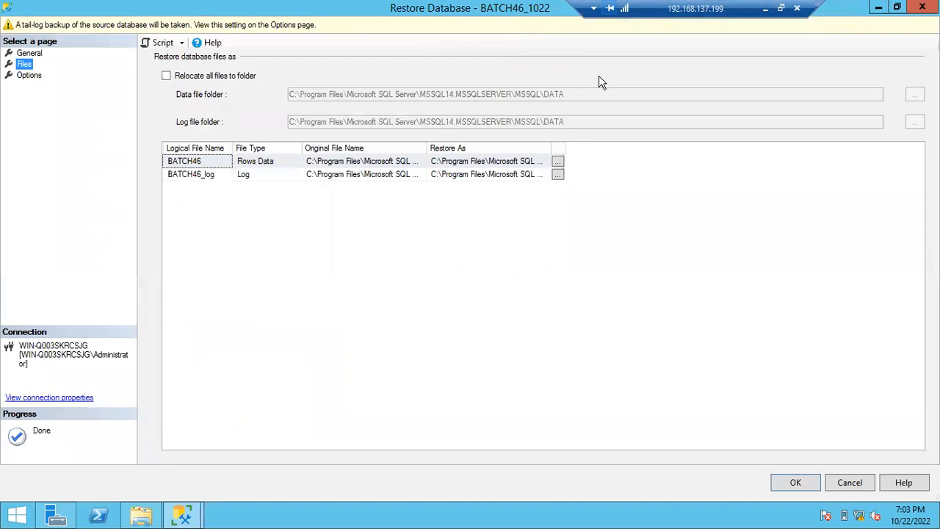
pyautogui.doubleClick(549, 147)
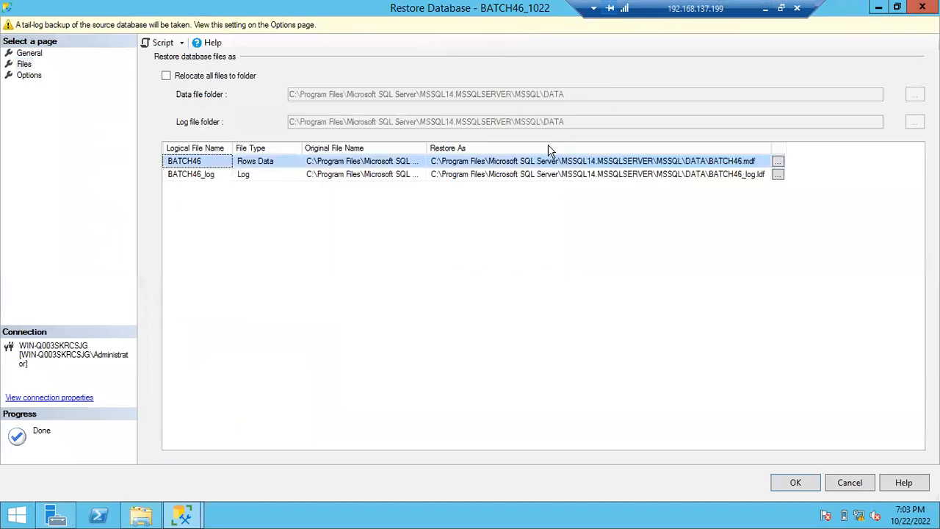
pyautogui.click(741, 163)
pyautogui.write('_1022')
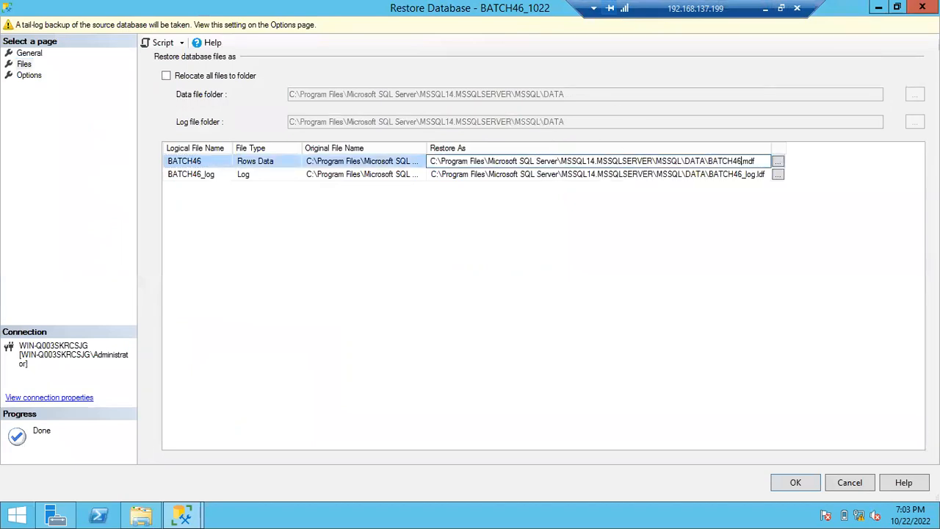
pyautogui.click(746, 175)
pyautogui.write('_')
pyautogui.press('BackSpace')
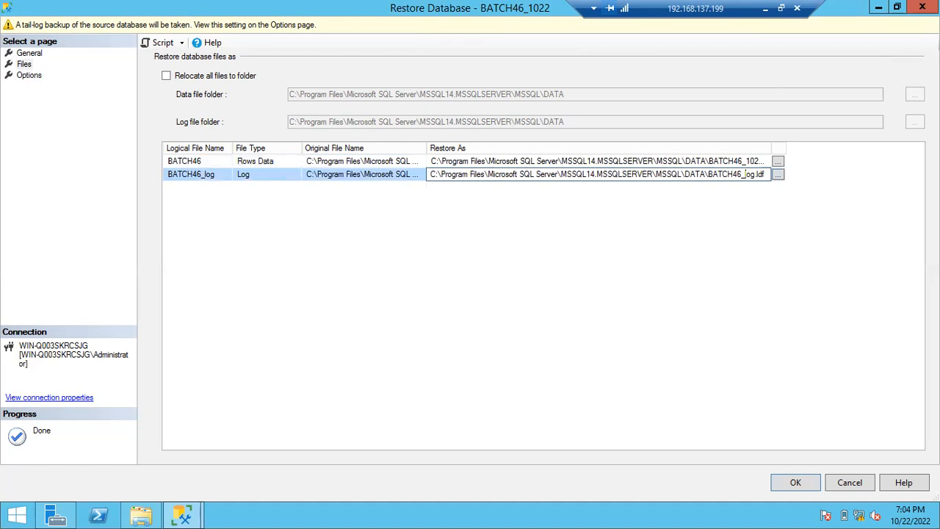
pyautogui.write('_1022_')
# - Set the recovery state to RESTORE WITH NORECOVERY, turn off the tail-log backup before restore, and restore BATCH46_1022
pyautogui.click(31, 75)
pyautogui.click(291, 123)
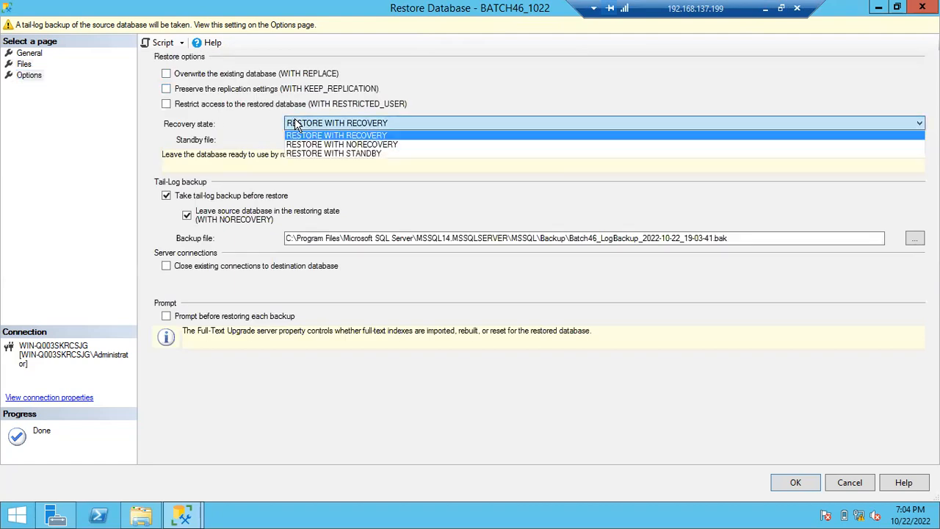
pyautogui.click(302, 145)
pyautogui.click(166, 195)
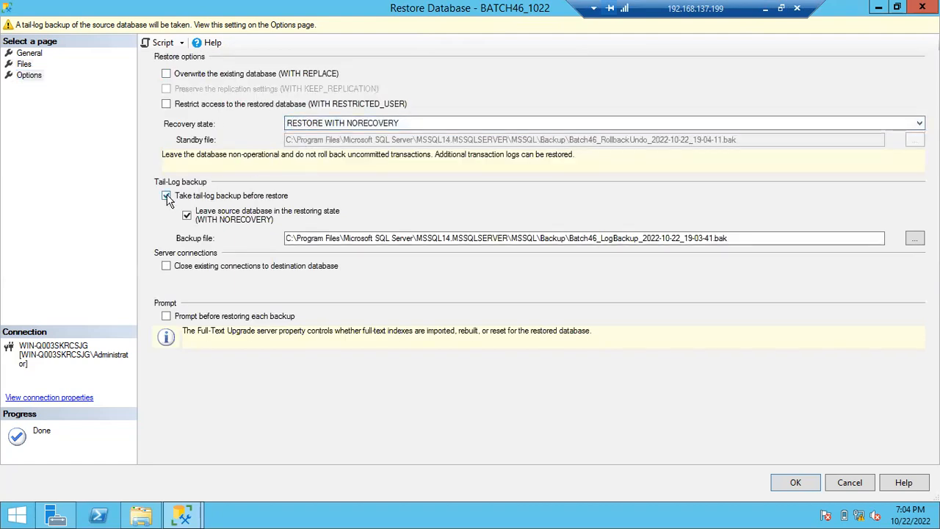
pyautogui.click(795, 483)
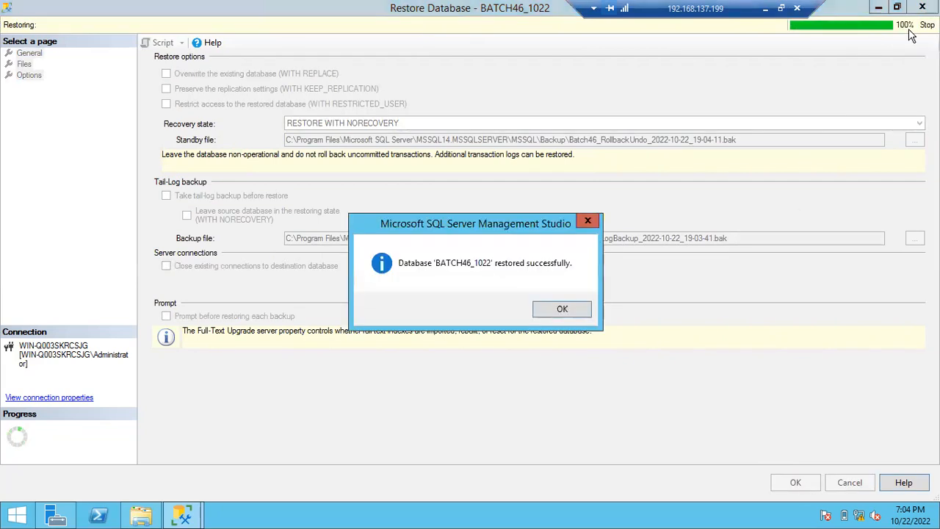
pyautogui.click(585, 310)
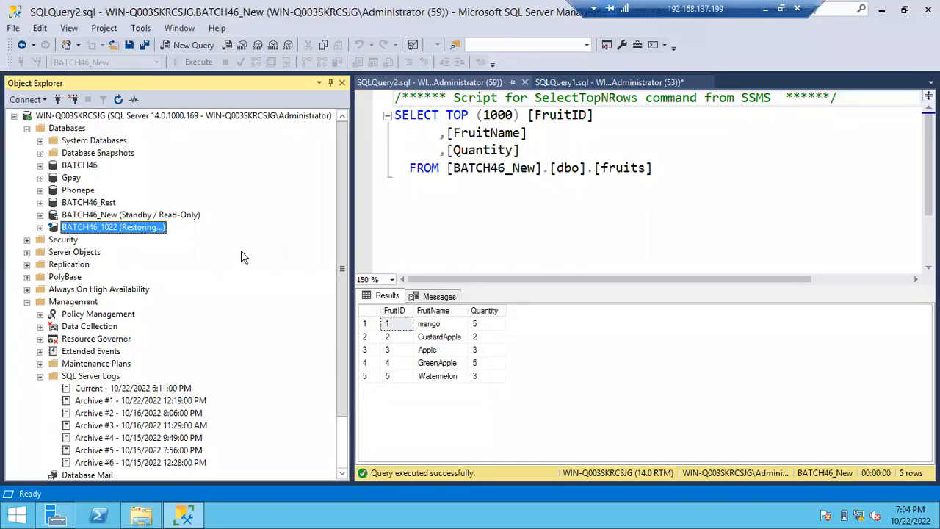
# - Refresh the server in Object Explorer and list its databases to check the state of BATCH46_1022
pyautogui.click(125, 116)
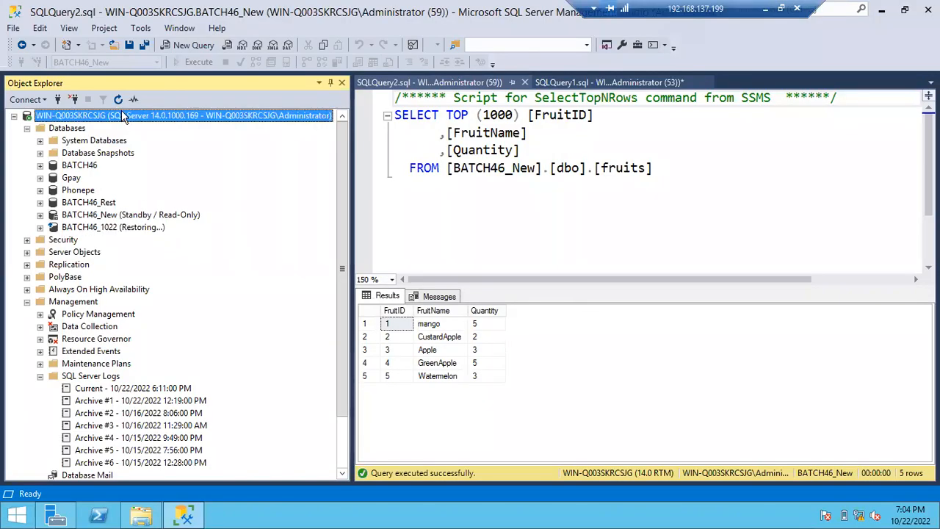
pyautogui.click(119, 99)
pyautogui.click(27, 128)
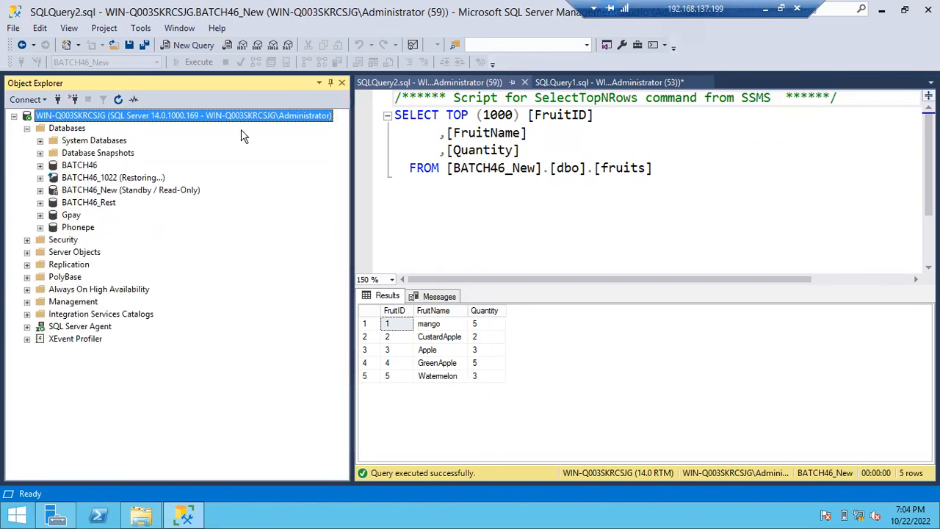
# - Write "Restore Database Batch46_1022 with recovery" in a new query and execute it
pyautogui.hotkey('ctrl', 'n')
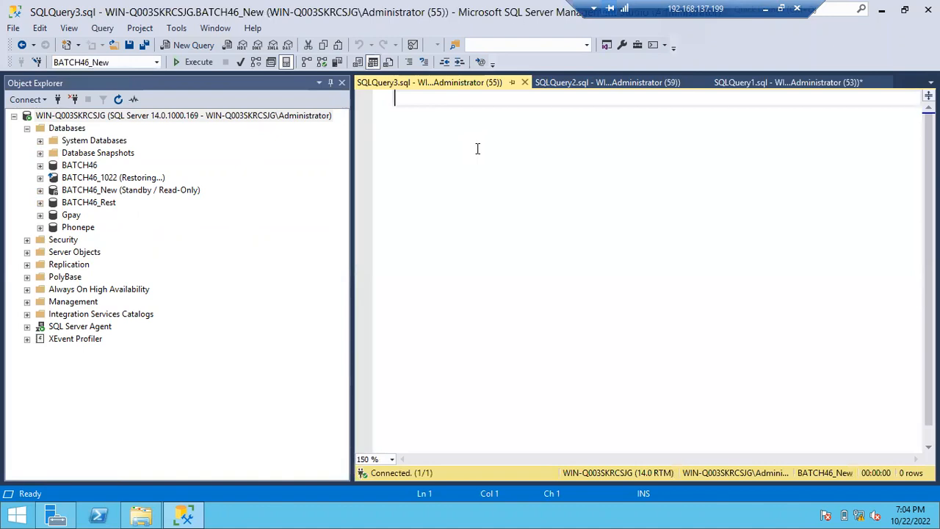
pyautogui.write('Restore Database  ')
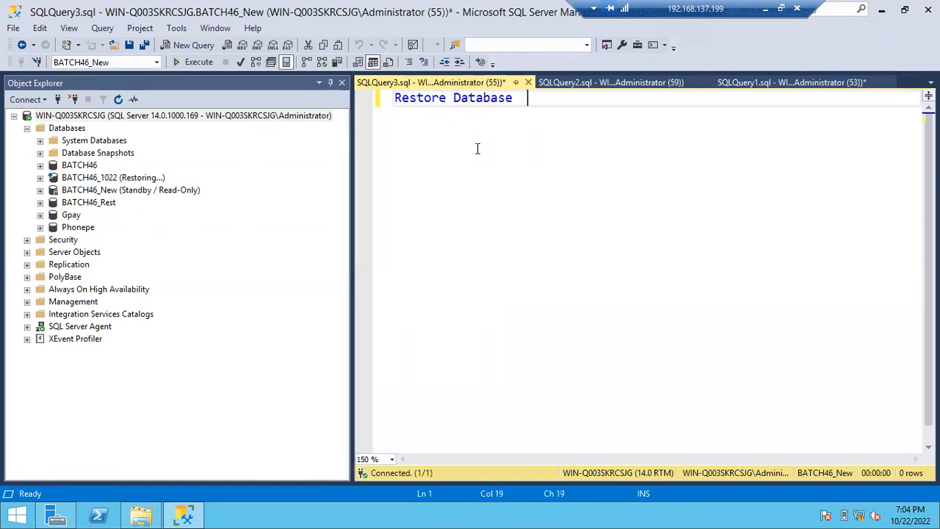
pyautogui.write('Batch')
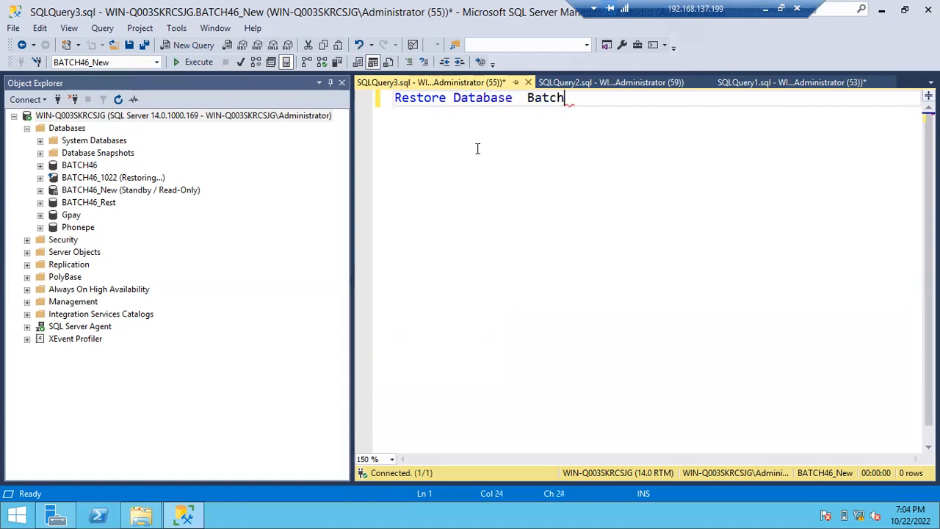
pyautogui.write('46_1')
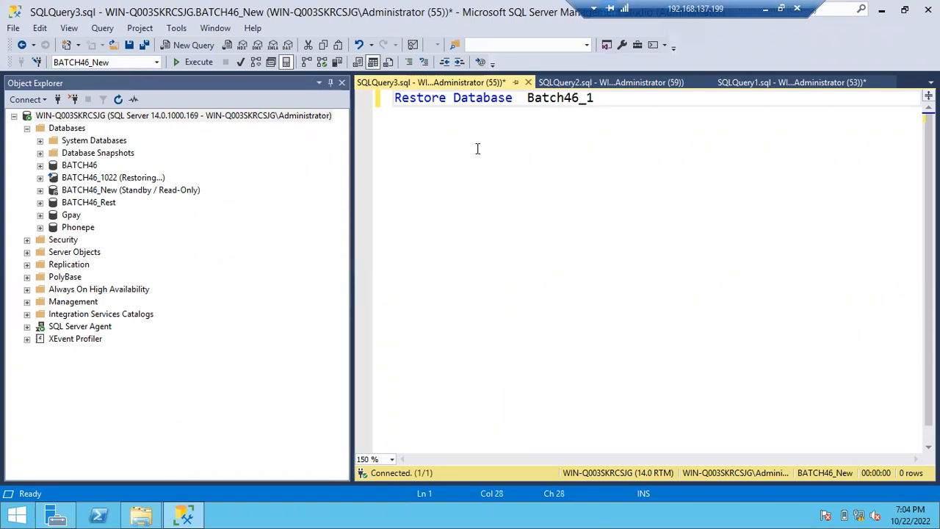
pyautogui.write('022 with recovery')
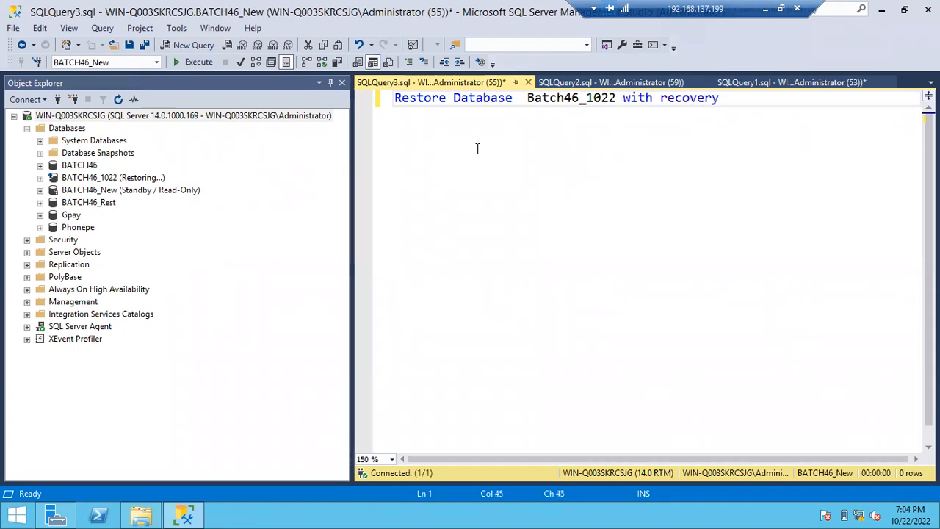
pyautogui.press('F5')
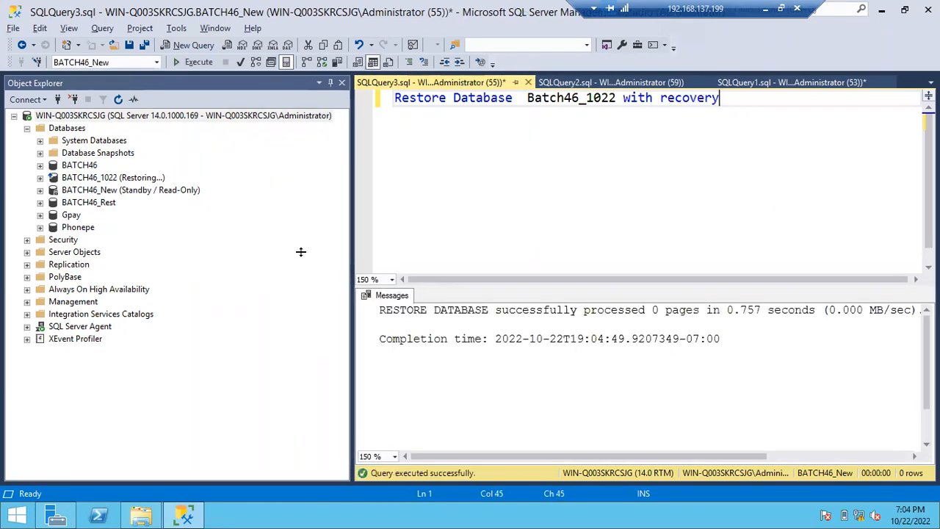
# - Refresh BATCH46_1022 in Object Explorer and briefly expand it to check that it is accessible
pyautogui.click(98, 180)
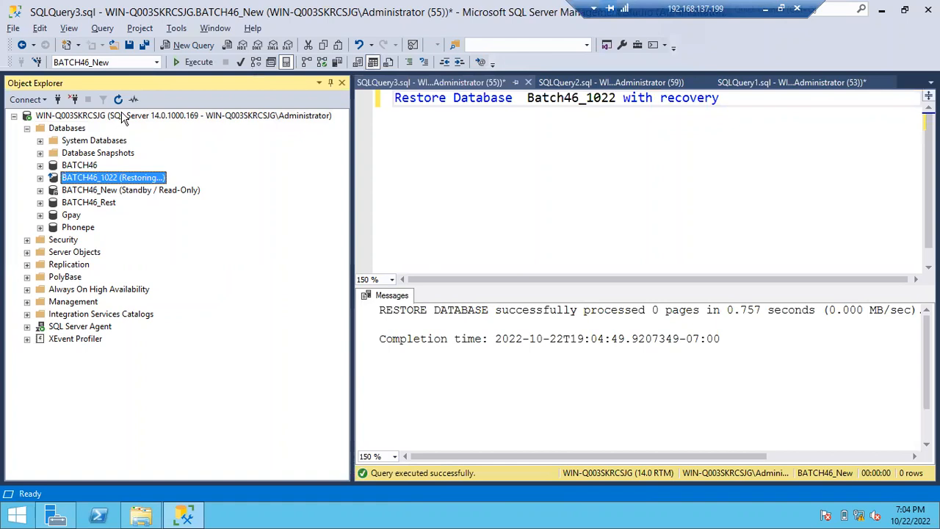
pyautogui.click(118, 99)
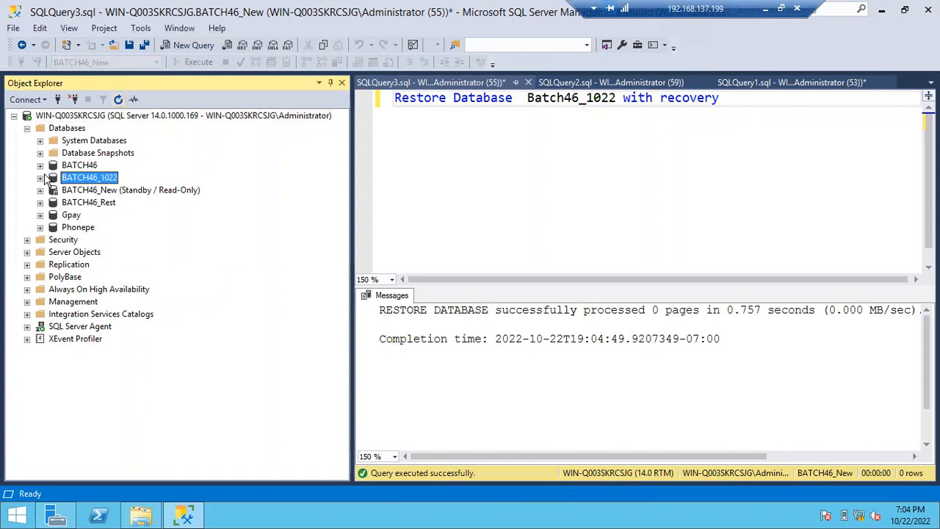
pyautogui.click(42, 178)
pyautogui.click(41, 177)
# - Start restoring a database from a backup device and add Batch46_Fullbackup_10222022_2.bak as its backup media
pyautogui.click(153, 192)
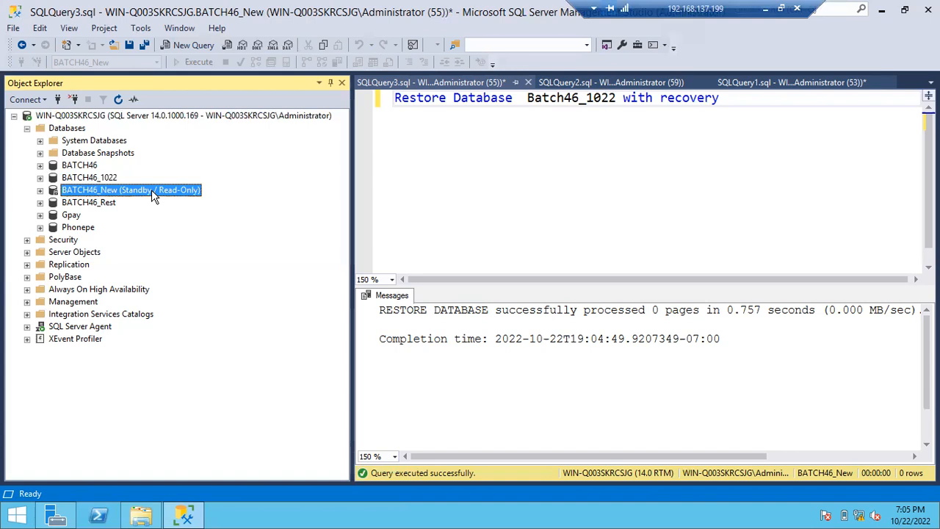
pyautogui.rightClick(80, 129)
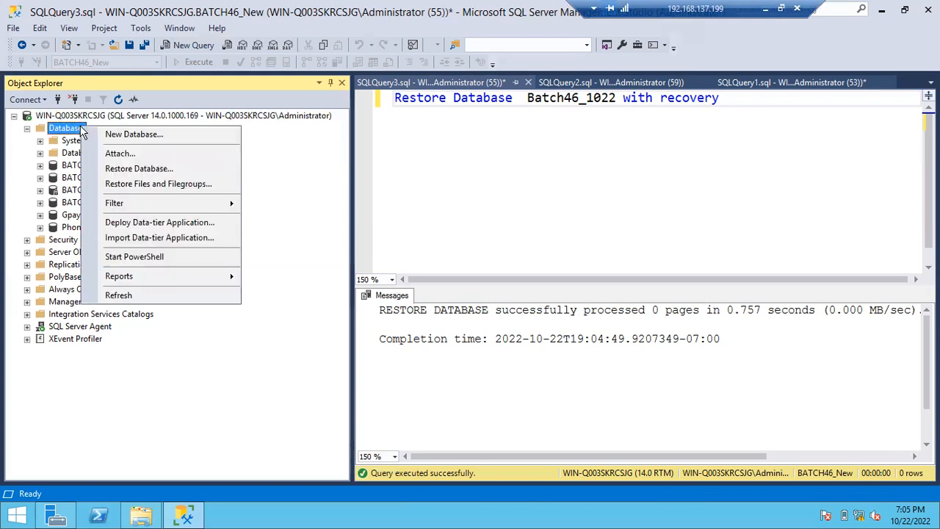
pyautogui.click(129, 170)
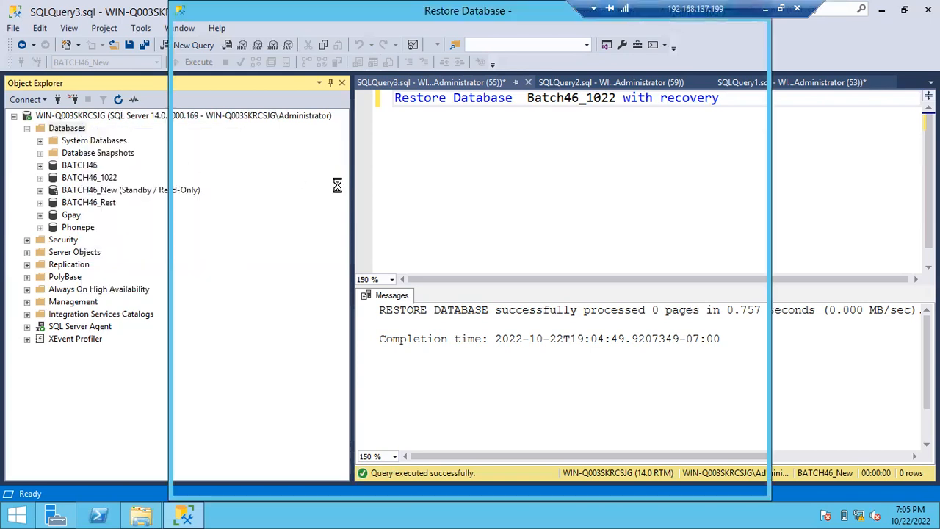
pyautogui.click(340, 96)
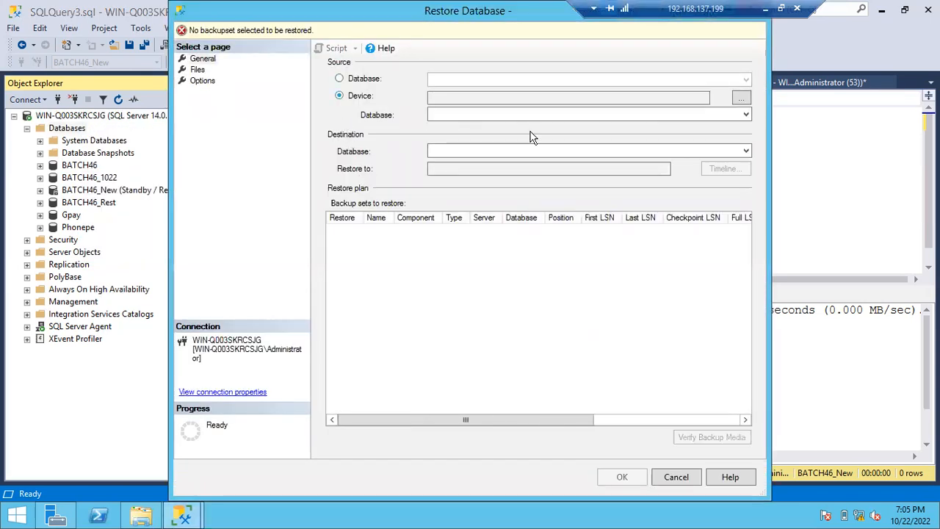
pyautogui.click(740, 97)
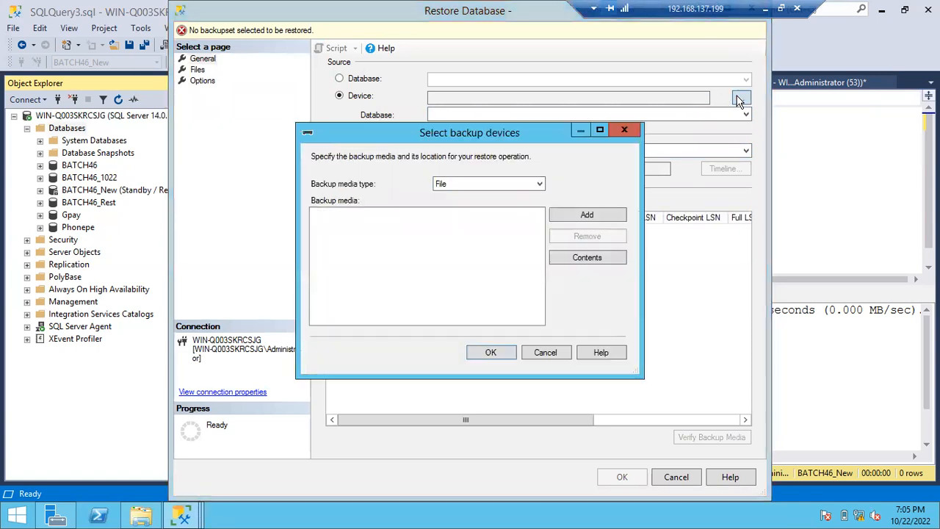
pyautogui.click(580, 219)
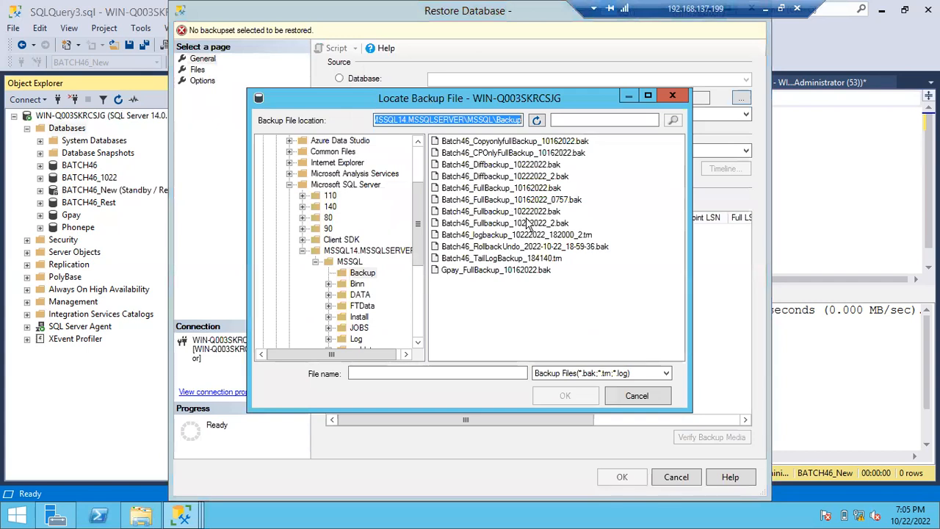
pyautogui.click(523, 224)
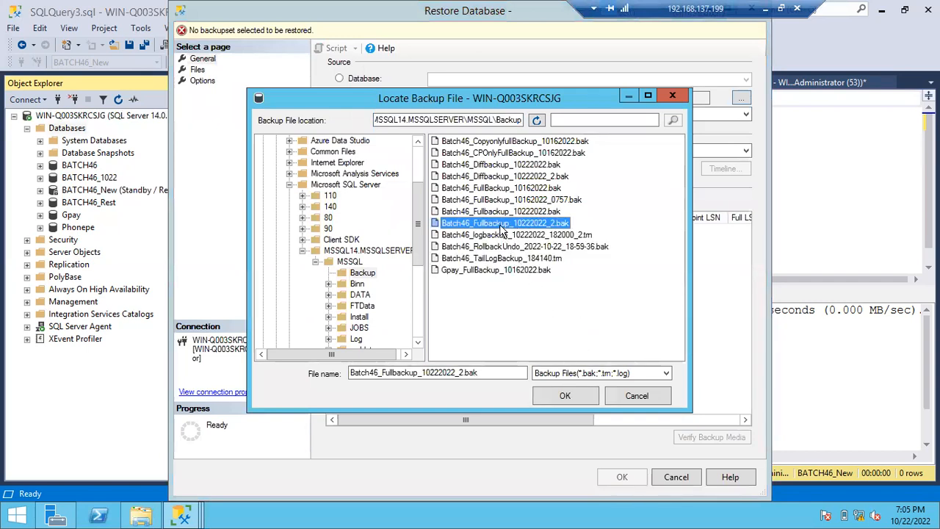
pyautogui.doubleClick(501, 224)
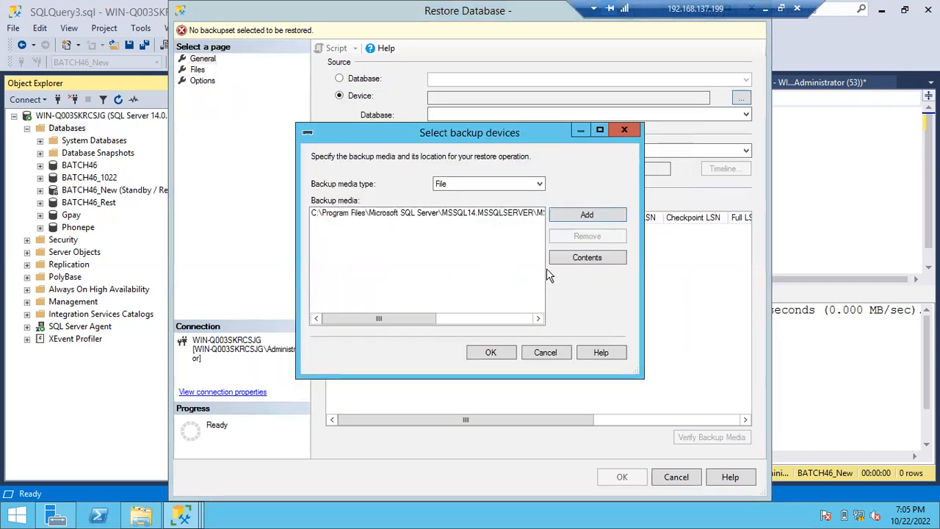
# - Remove the listed backup media, show all file types in the backup folder, and add Batch46_Fullbackup_10222022_2.bak again
pyautogui.click(510, 212)
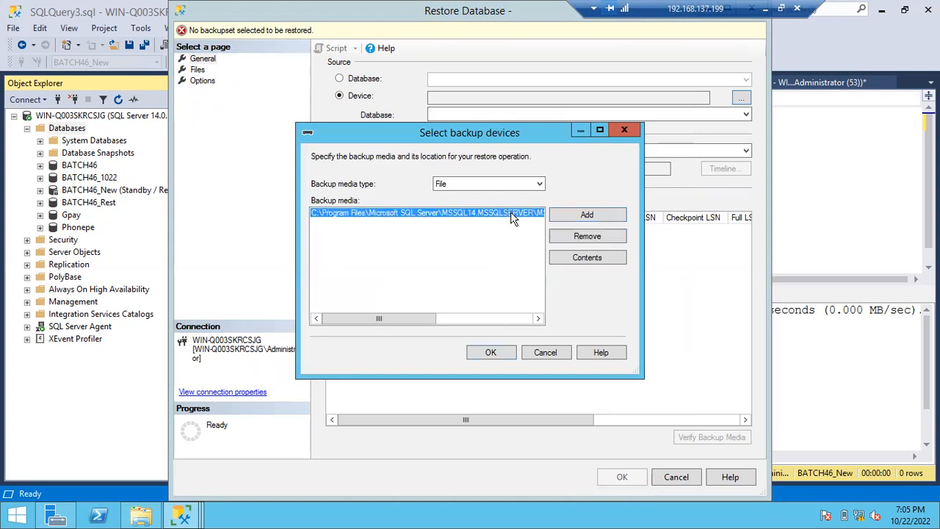
pyautogui.click(575, 242)
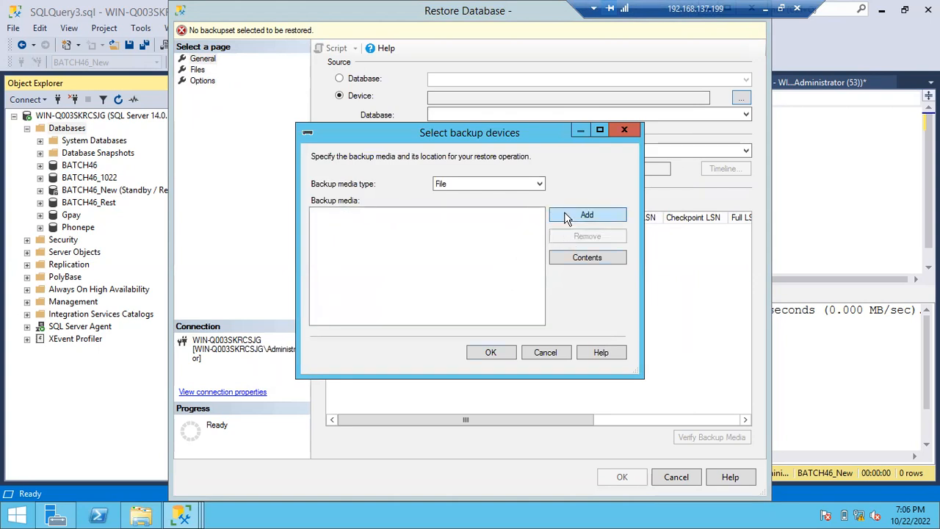
pyautogui.click(564, 213)
pyautogui.click(514, 212)
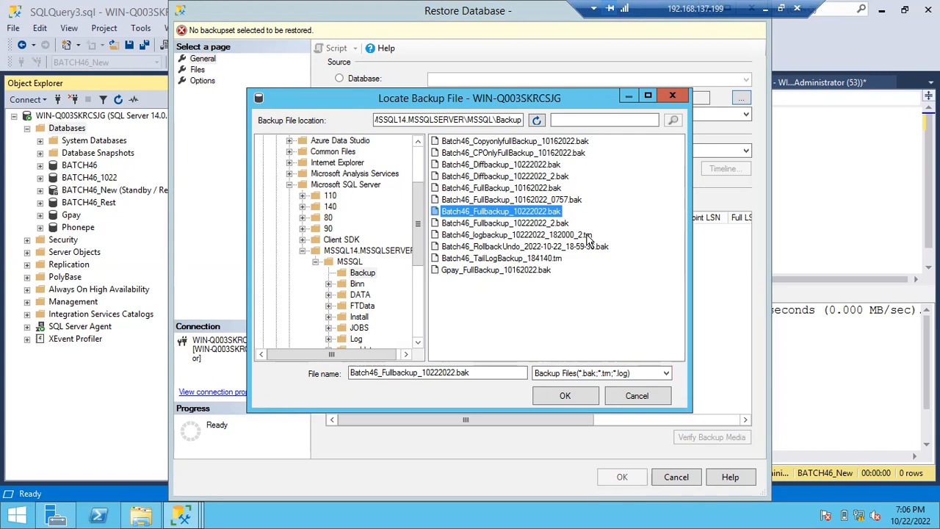
pyautogui.click(580, 375)
pyautogui.click(560, 391)
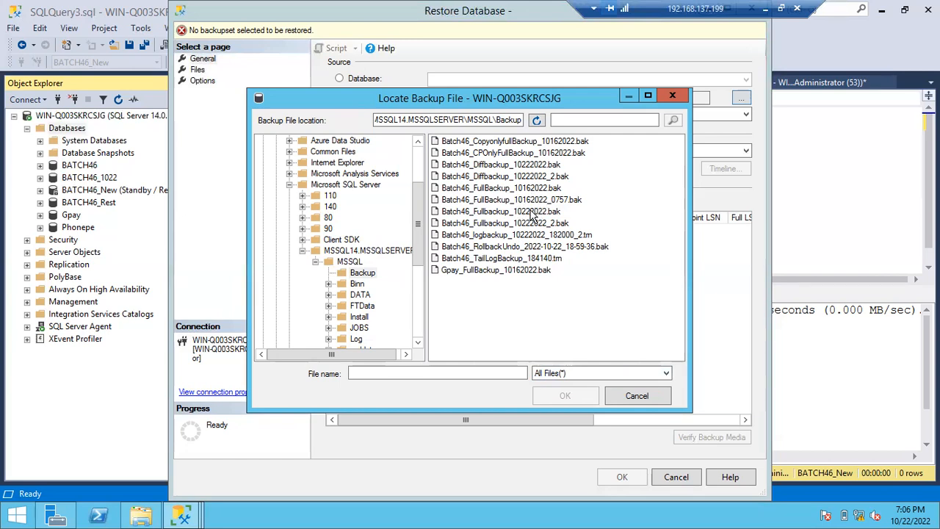
pyautogui.doubleClick(514, 223)
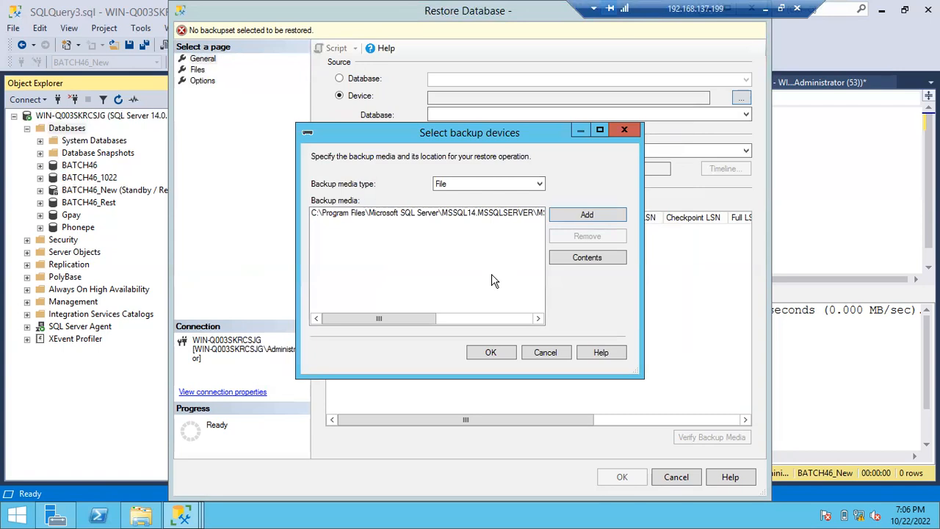
# - Load the chosen backup, try the option to relocate all files to a folder, and cancel the restore
pyautogui.click(499, 356)
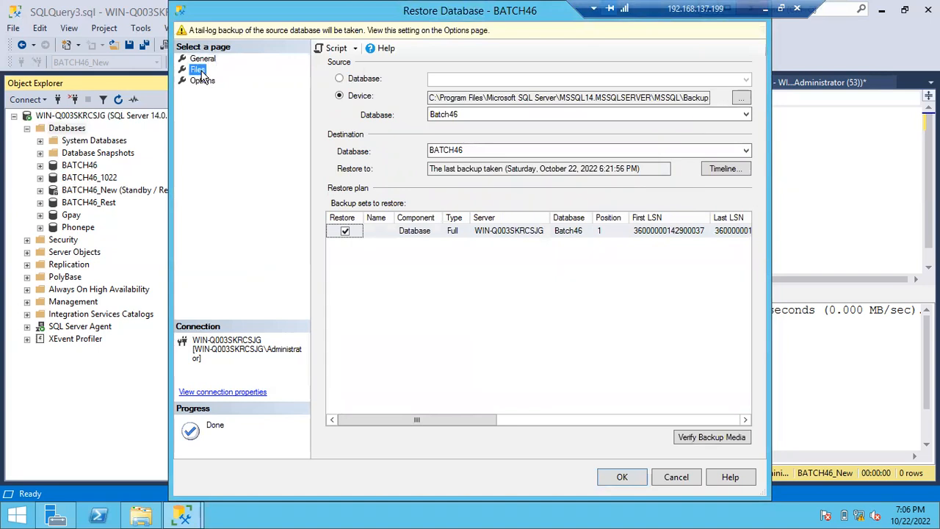
pyautogui.click(199, 70)
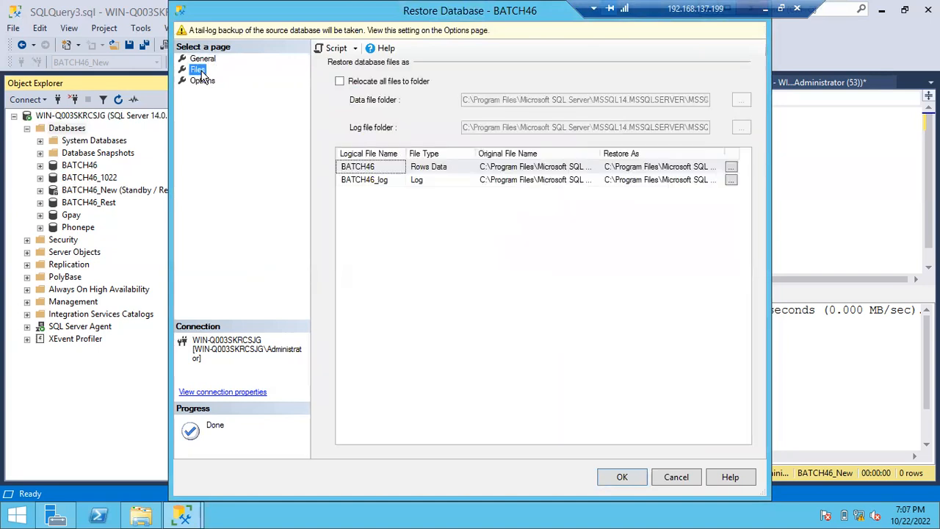
pyautogui.click(342, 83)
pyautogui.click(341, 81)
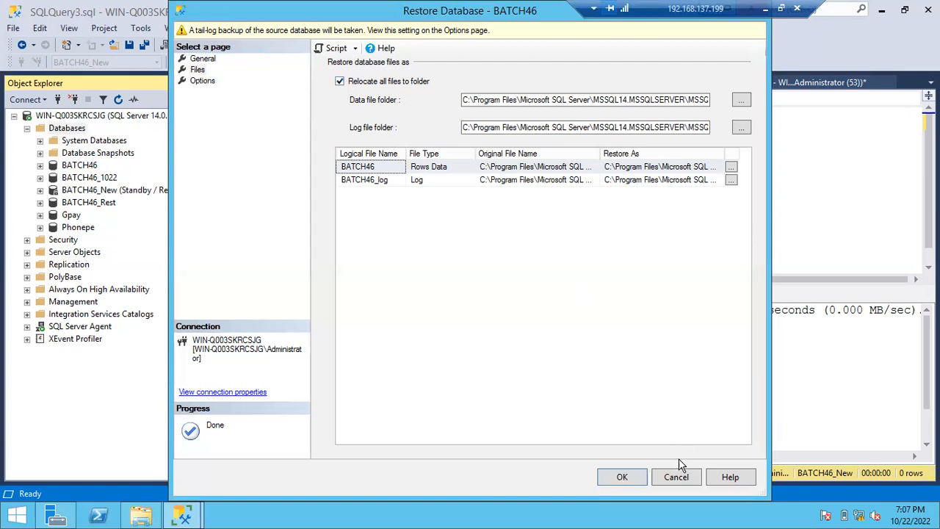
pyautogui.click(676, 477)
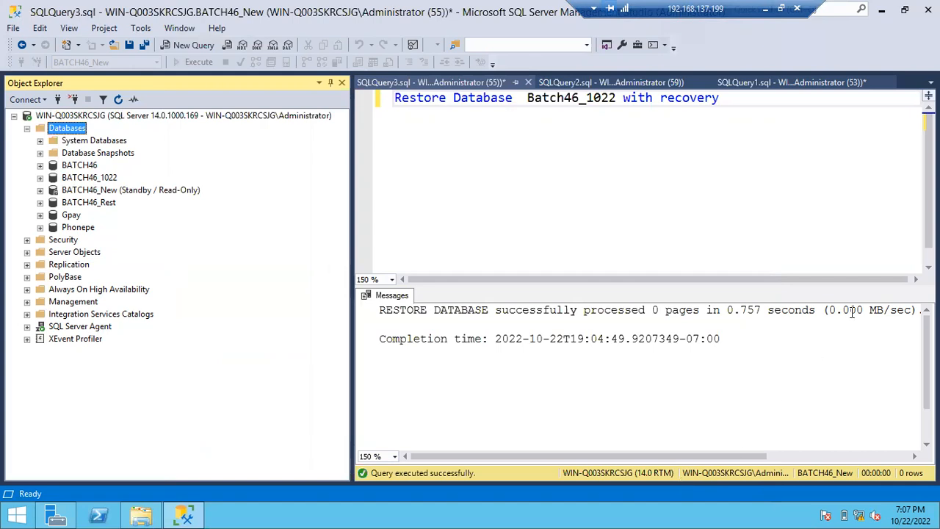
# - Switch to the Notepad notes and begin a new line with "T" below the "restore database dbname with recovery" line
pyautogui.click(762, 12)
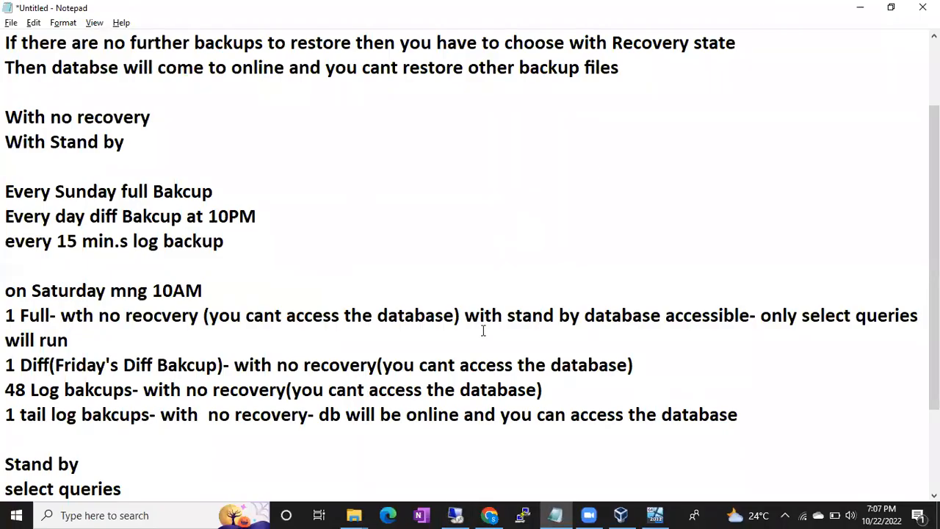
pyautogui.scroll(-2, 422, 416)
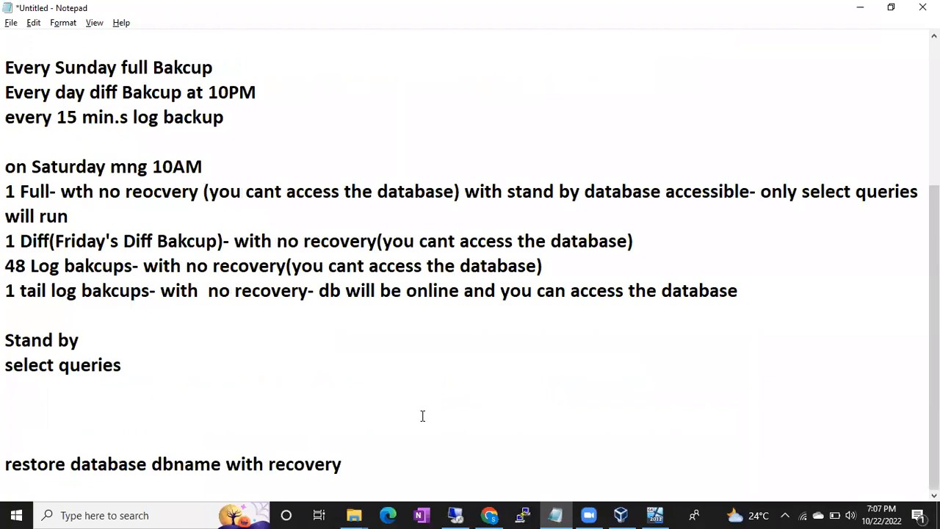
pyautogui.press('Return')
pyautogui.press('Return')
pyautogui.press('Return')
pyautogui.click(370, 462)
pyautogui.press('Up')
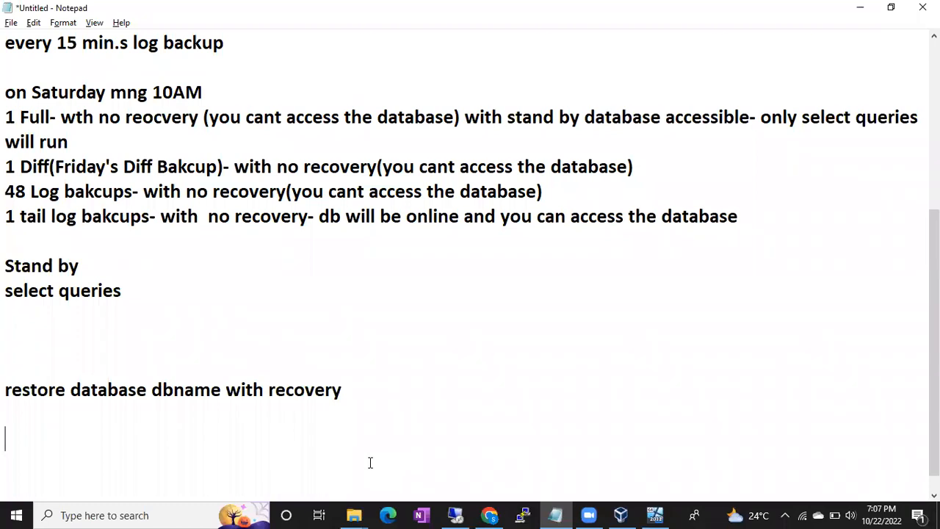
pyautogui.write('T')
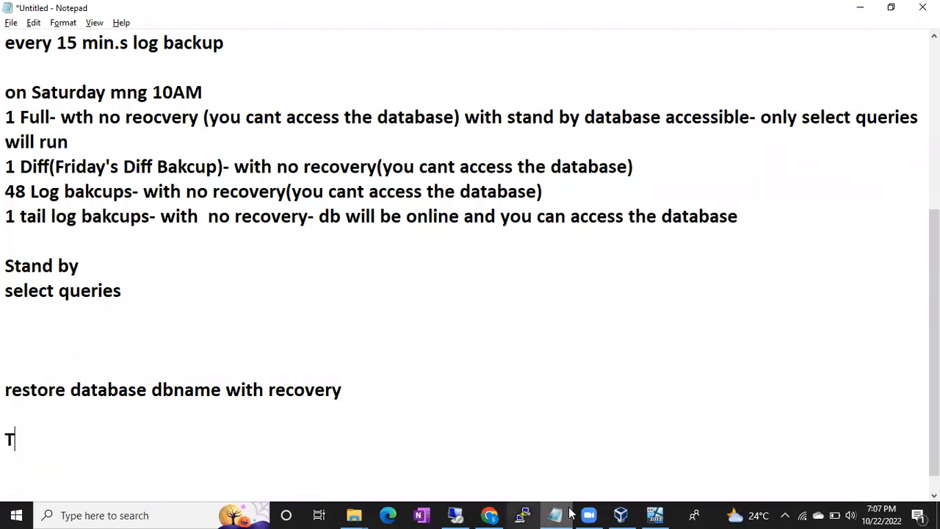
# - Open Microsoft Excel and enter the headings Master, Model, MSDB, TEMPDB and Resoruce DB in cells B1 to F1
pyautogui.press('super+r')
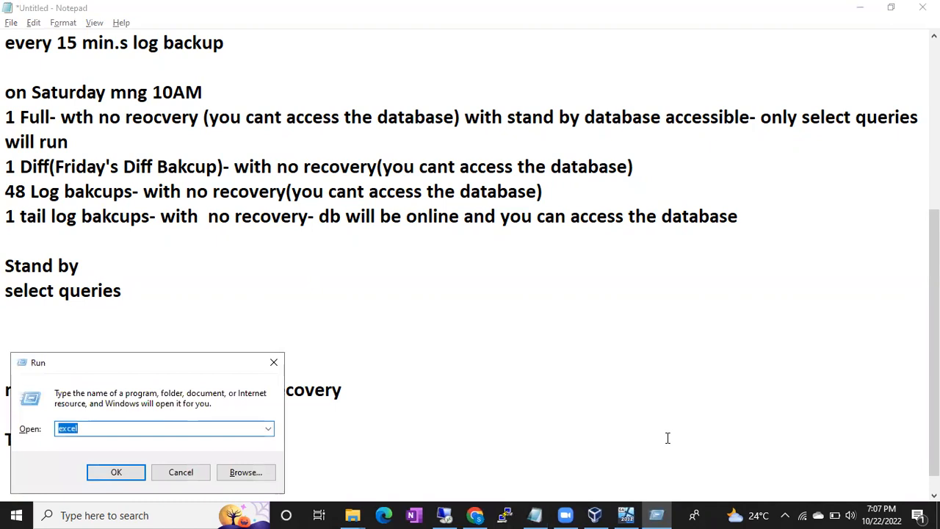
pyautogui.press('Escape')
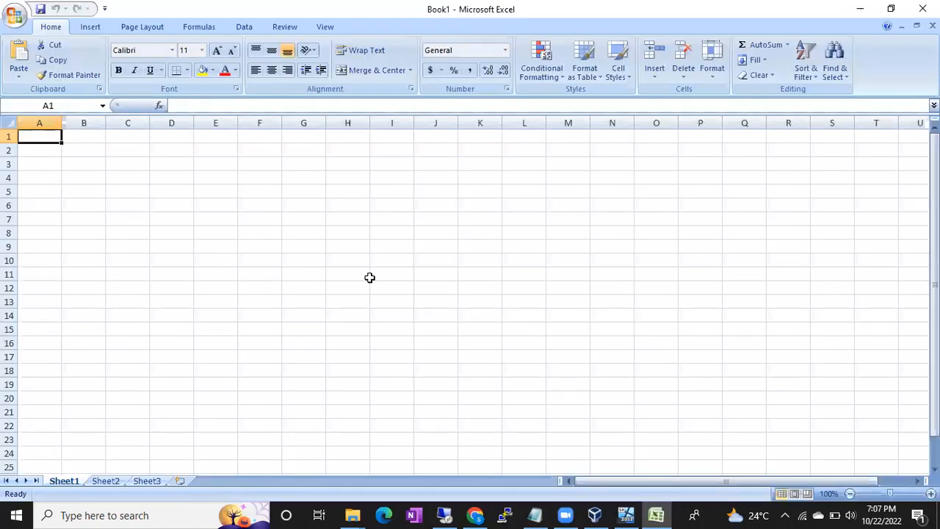
pyautogui.click(94, 140)
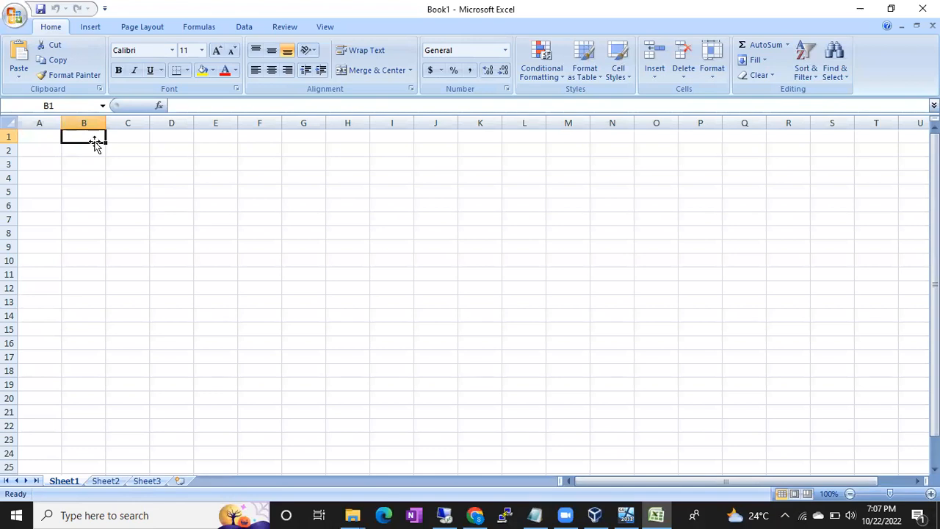
pyautogui.write('Master')
pyautogui.press('Tab')
pyautogui.write('Mo')
pyautogui.press('BackSpace')
pyautogui.write('ov')
pyautogui.press('BackSpace')
pyautogui.write('del')
pyautogui.press('Tab')
pyautogui.write('MSDB')
pyautogui.press('Tab')
pyautogui.write('TEMPDB')
pyautogui.press('Tab')
pyautogui.write('Resoruce DB')
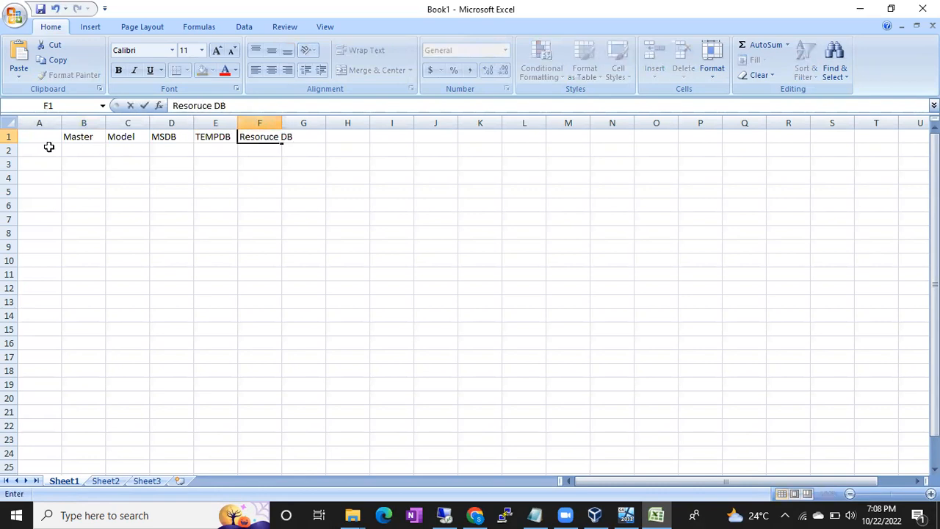
# - Enter the backup types Full, Diff and Log as row labels in cells A2 to A4
pyautogui.click(49, 147)
pyautogui.write('Full')
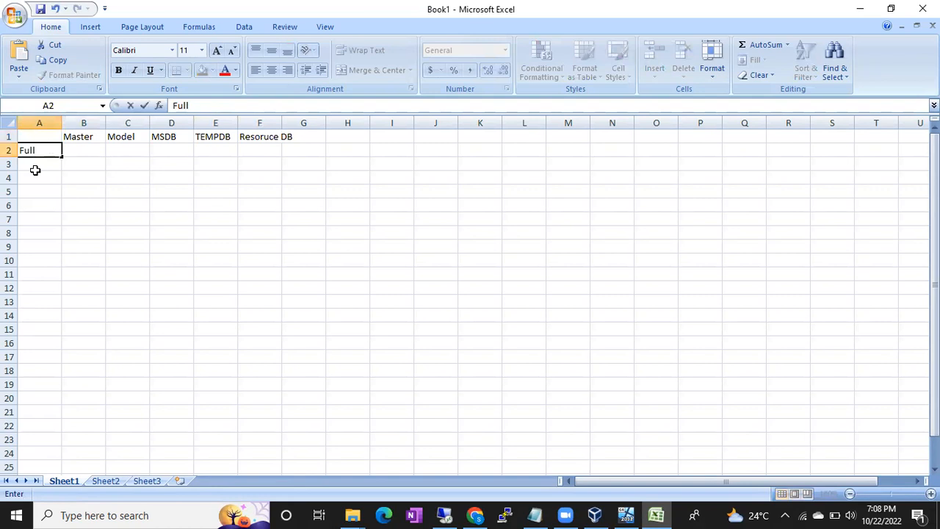
pyautogui.click(35, 170)
pyautogui.click(38, 160)
pyautogui.write('D')
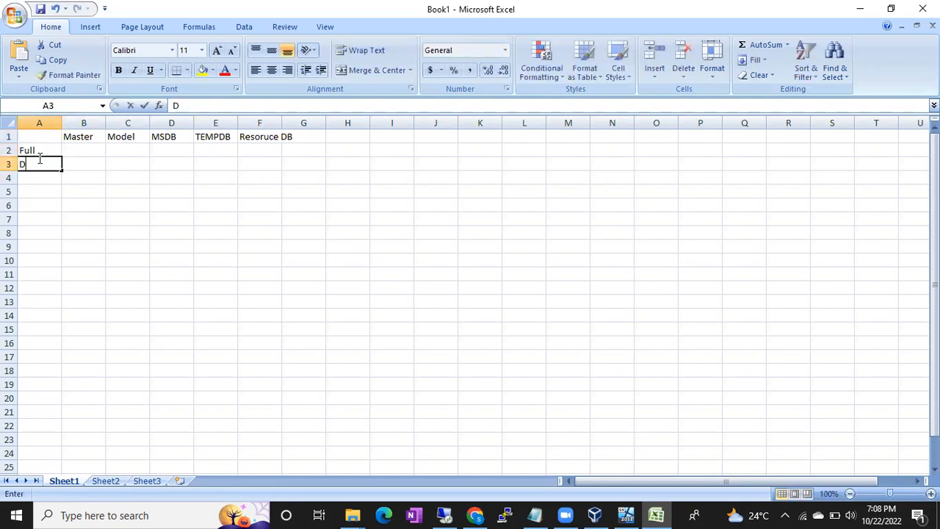
pyautogui.write('iff')
pyautogui.click(35, 176)
pyautogui.write('Log')
pyautogui.click(103, 193)
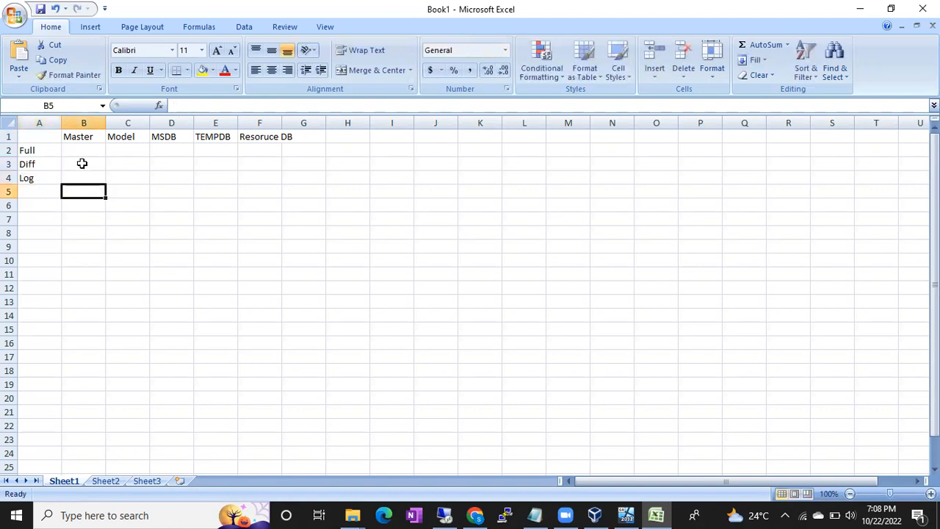
# - Fill in the Master column with Y for Full, Y for Diff and N for Log
pyautogui.click(45, 150)
pyautogui.click(73, 150)
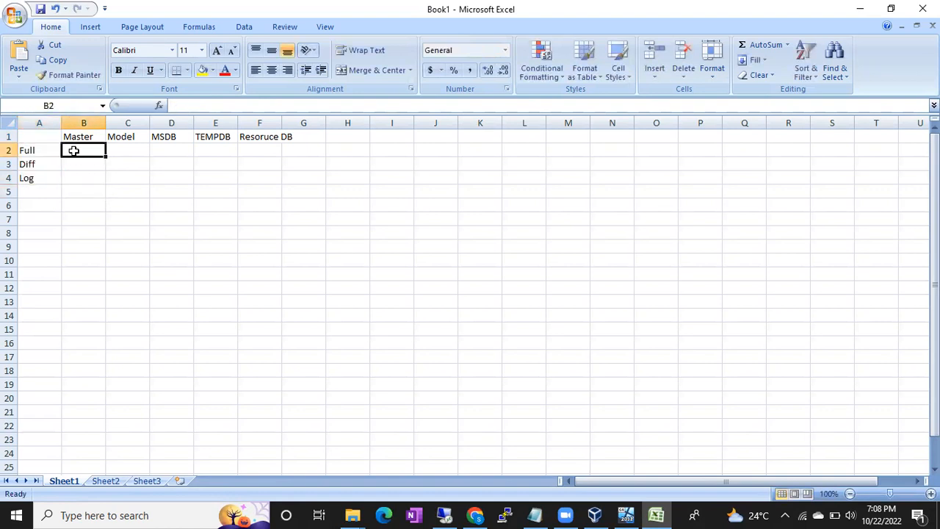
pyautogui.write('Y')
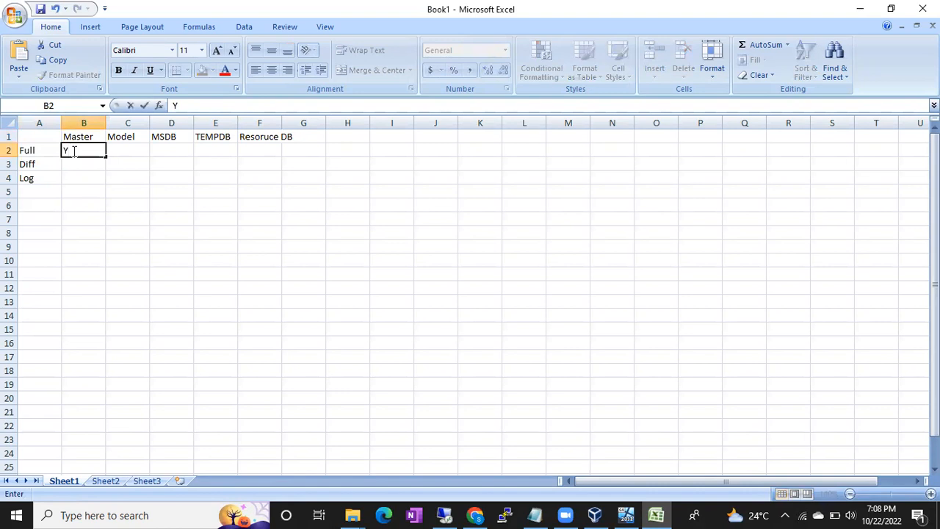
pyautogui.click(72, 165)
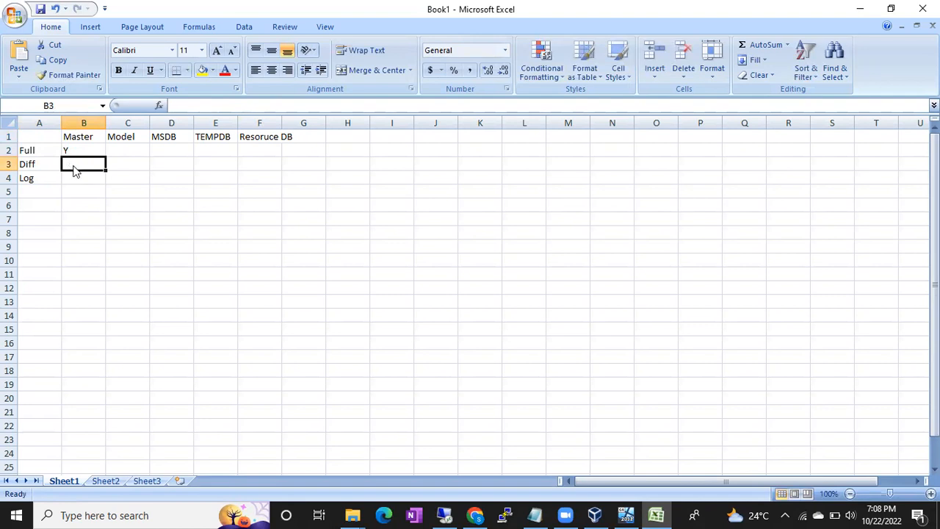
pyautogui.write('Y')
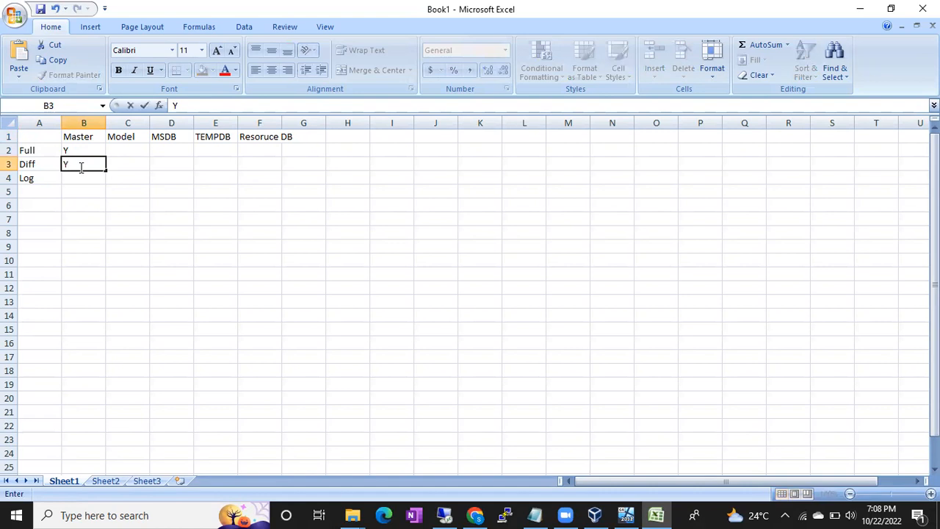
pyautogui.click(74, 175)
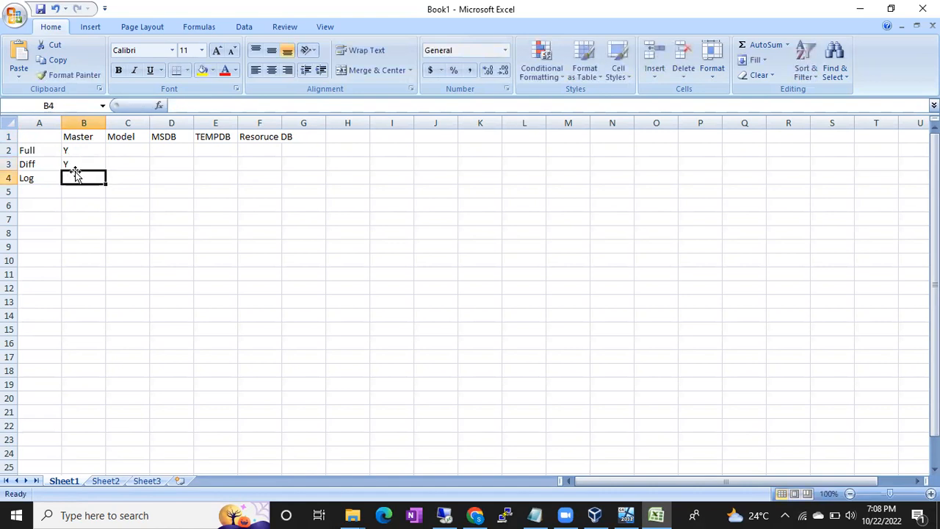
pyautogui.write('N')
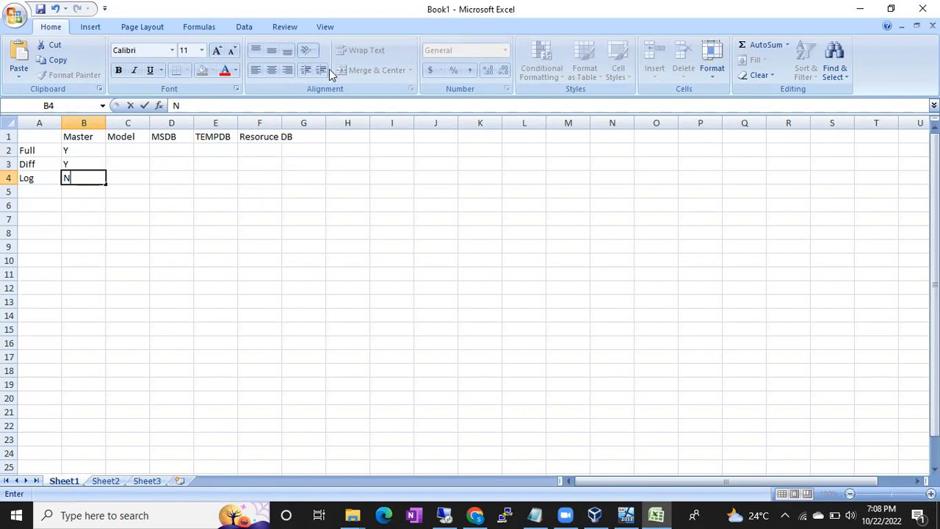
pyautogui.hotkey('alt', 'Tab')
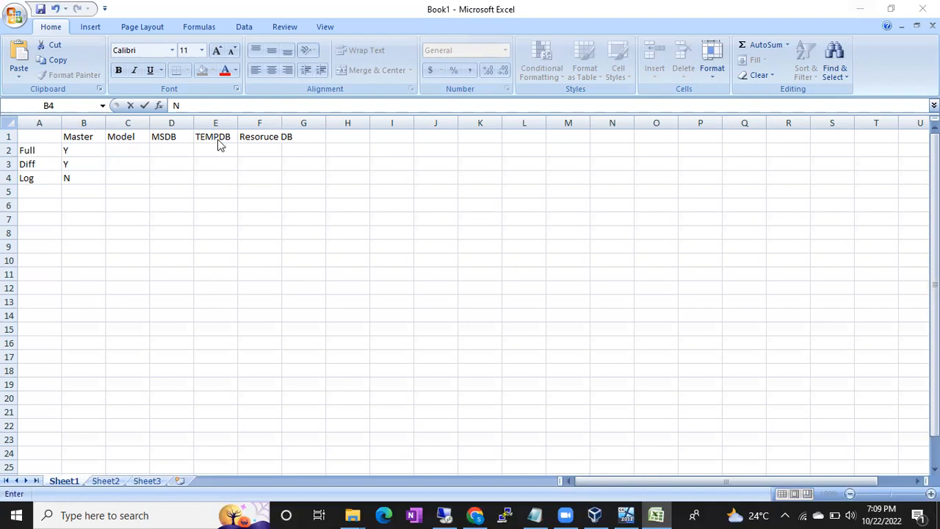
# - Widen column F to fit the Resoruce DB heading
pyautogui.click(250, 137)
pyautogui.click(250, 137)
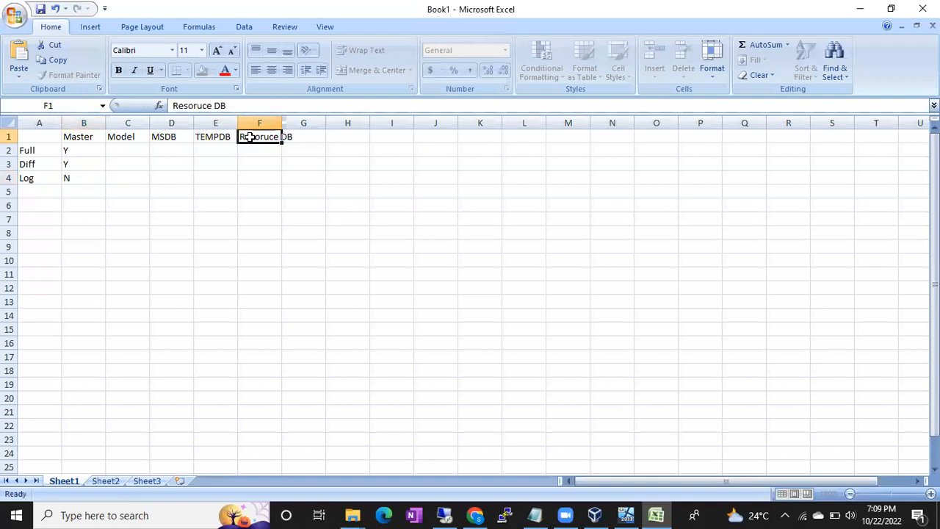
pyautogui.doubleClick(281, 126)
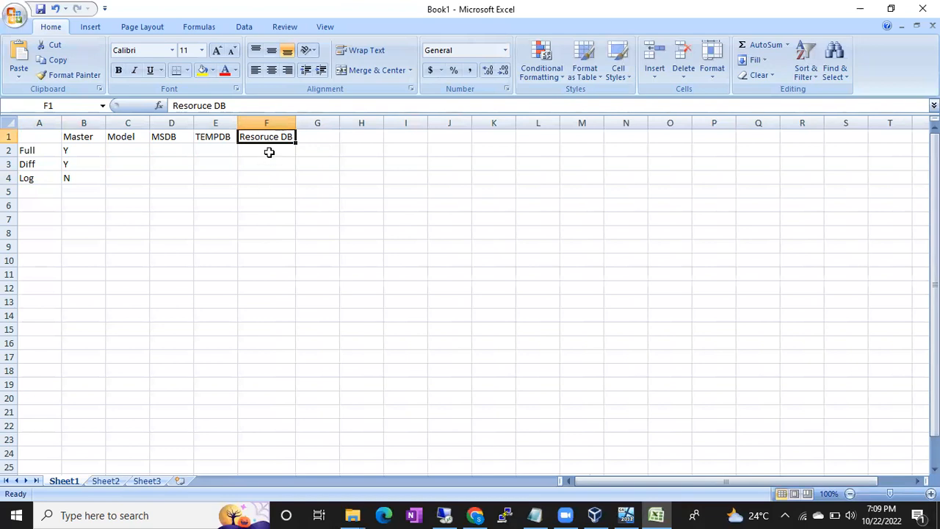
# - Add the row label Cold Backups in cell A5 and widen column A to fit it
pyautogui.click(42, 192)
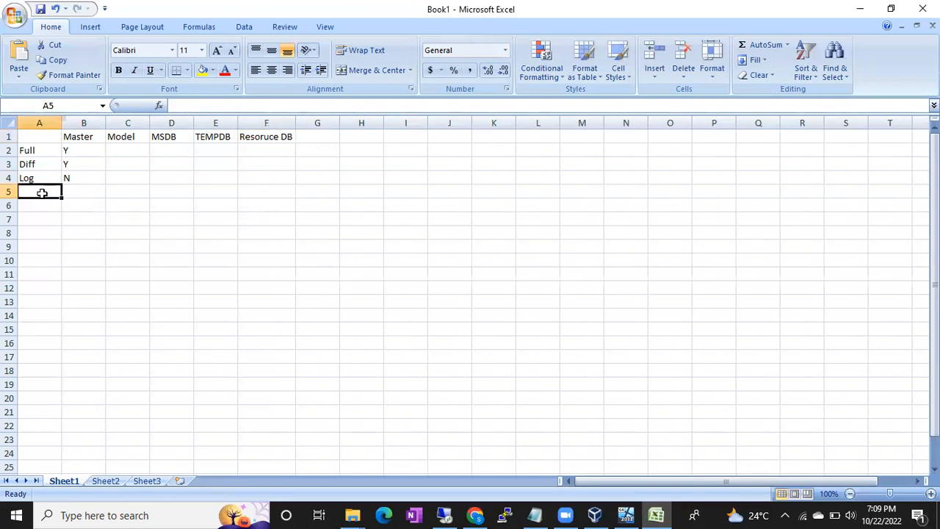
pyautogui.write('Cold Ba')
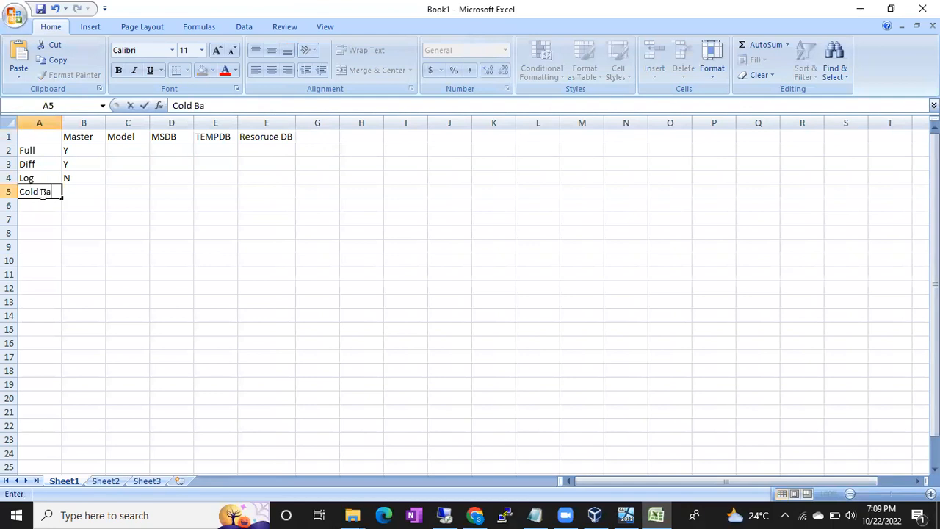
pyautogui.write('ckups')
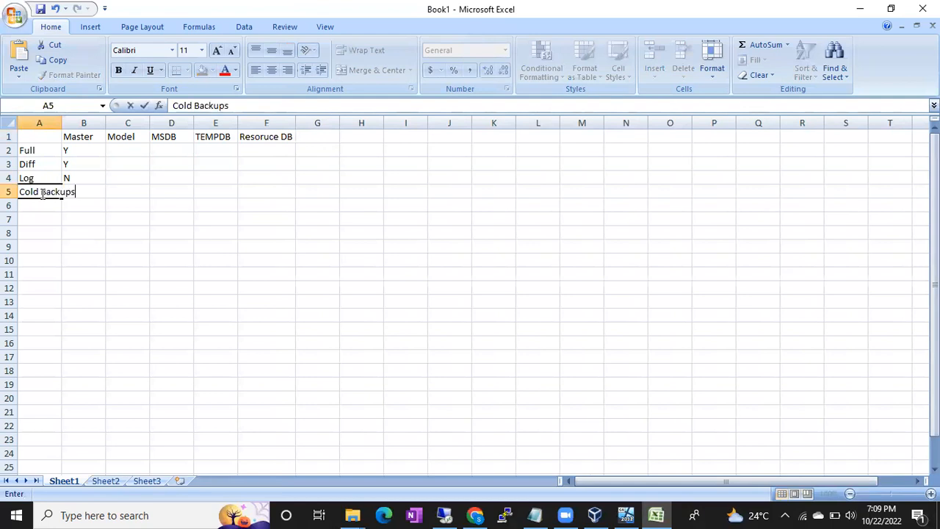
pyautogui.doubleClick(63, 123)
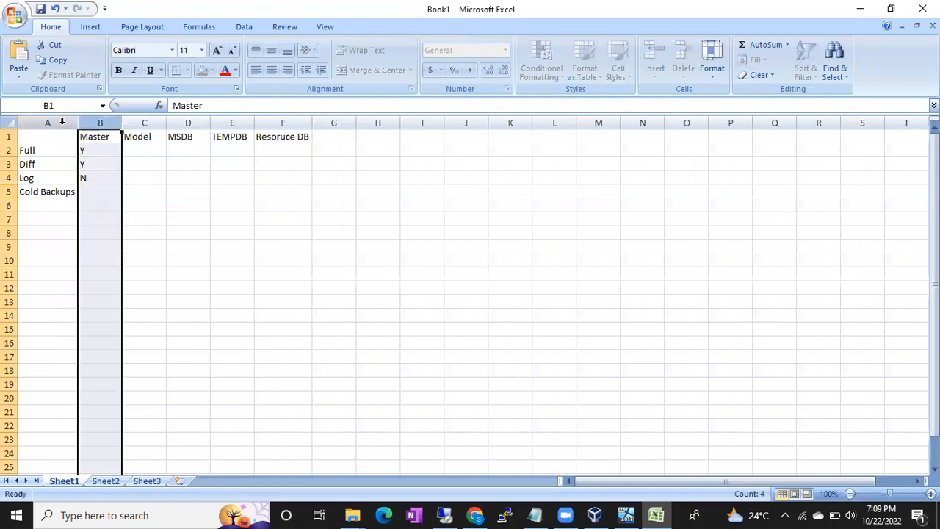
pyautogui.click(148, 177)
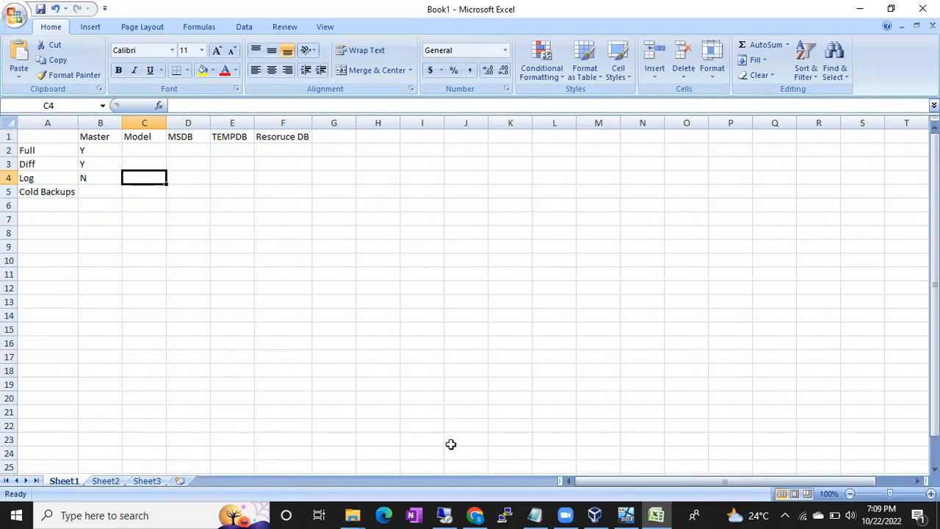
# - Switch to SQL Server Management Studio and start a database restore from the device file Batch46_Fullbackup_10222022_2.bak
pyautogui.click(445, 515)
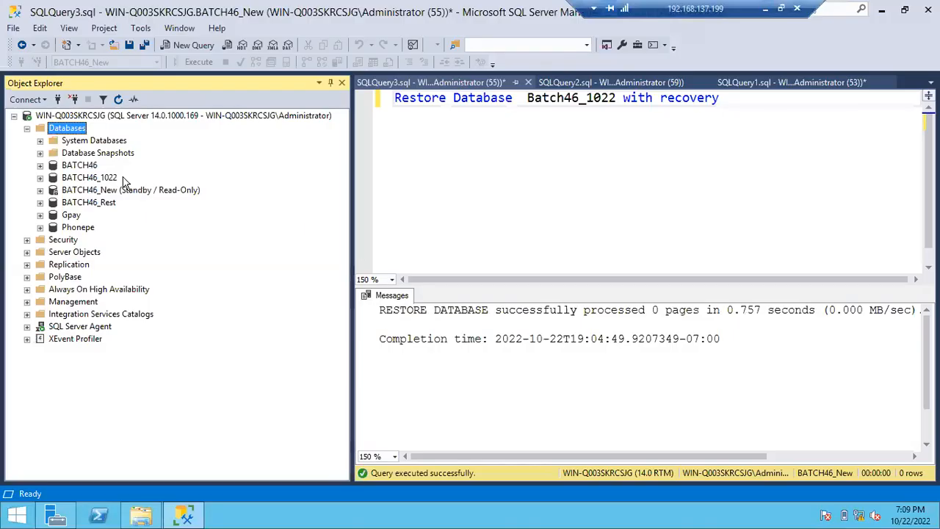
pyautogui.rightClick(72, 130)
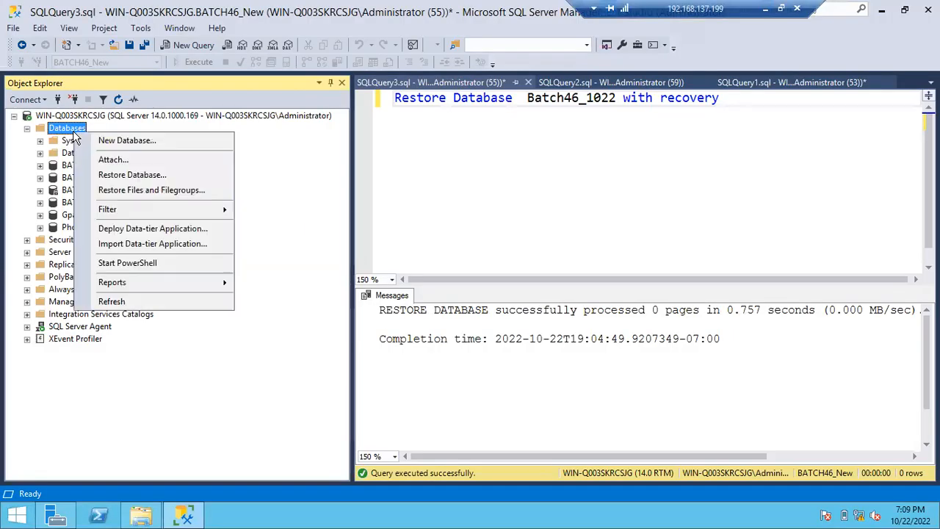
pyautogui.click(113, 176)
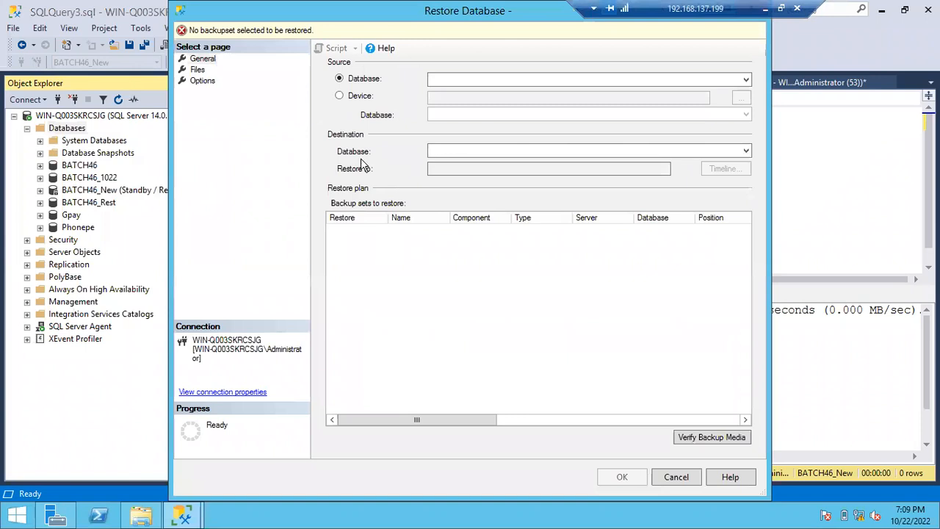
pyautogui.click(338, 95)
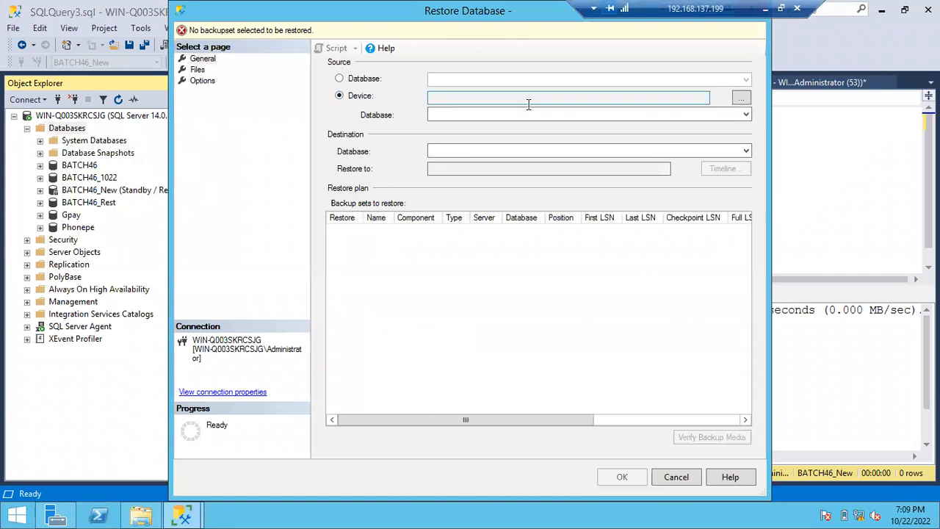
pyautogui.click(741, 98)
pyautogui.click(603, 211)
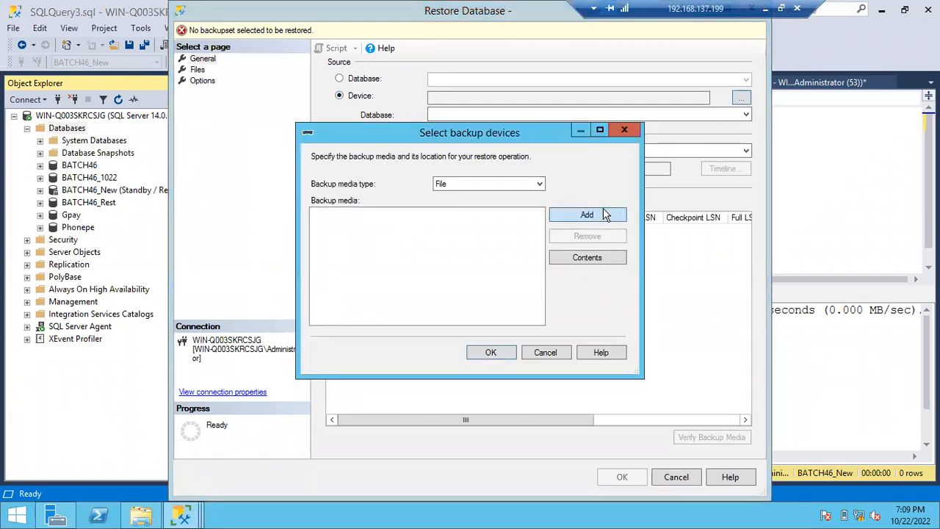
pyautogui.doubleClick(514, 223)
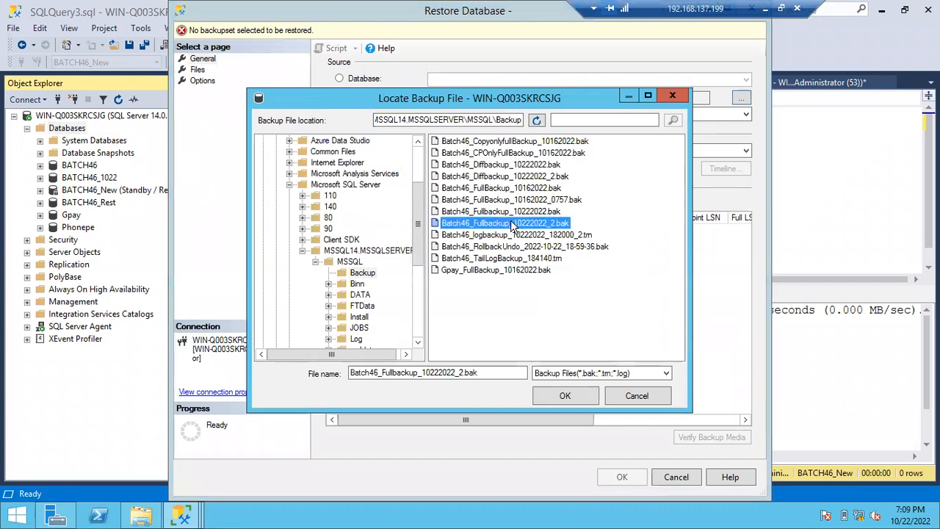
pyautogui.click(490, 353)
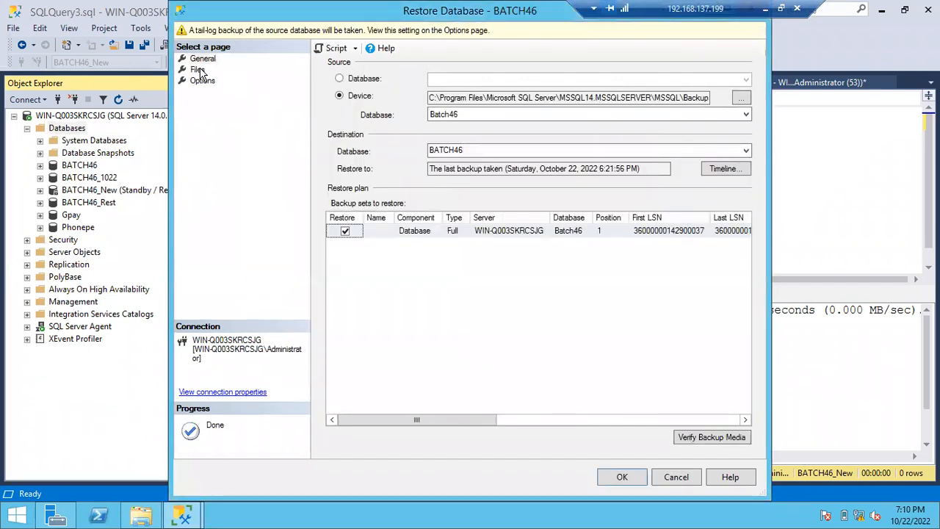
# - Enable relocating all files to folder for the BATCH46 restore and review its restore options and general settings
pyautogui.click(198, 71)
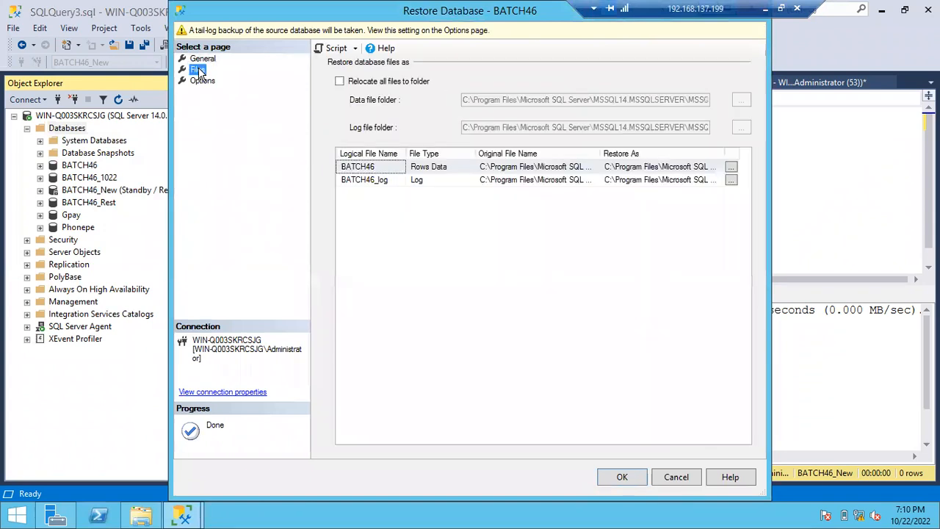
pyautogui.click(340, 82)
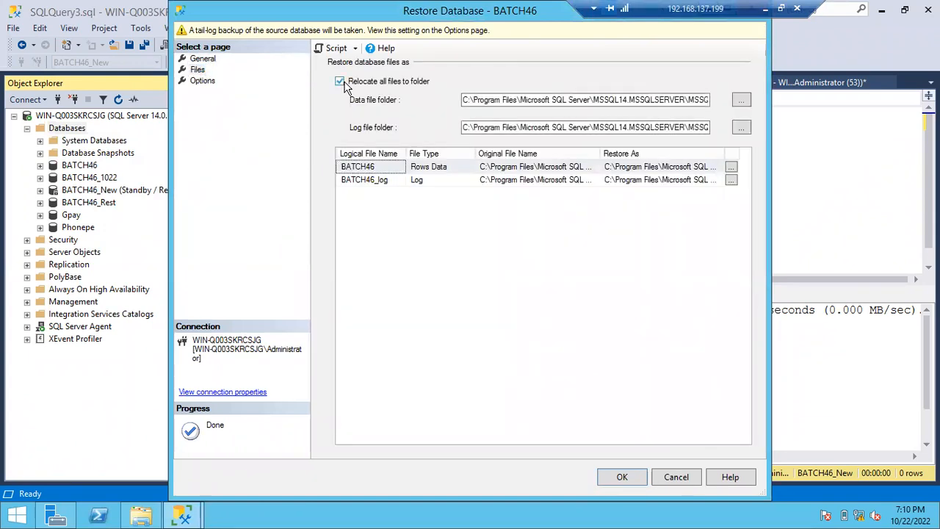
pyautogui.click(195, 83)
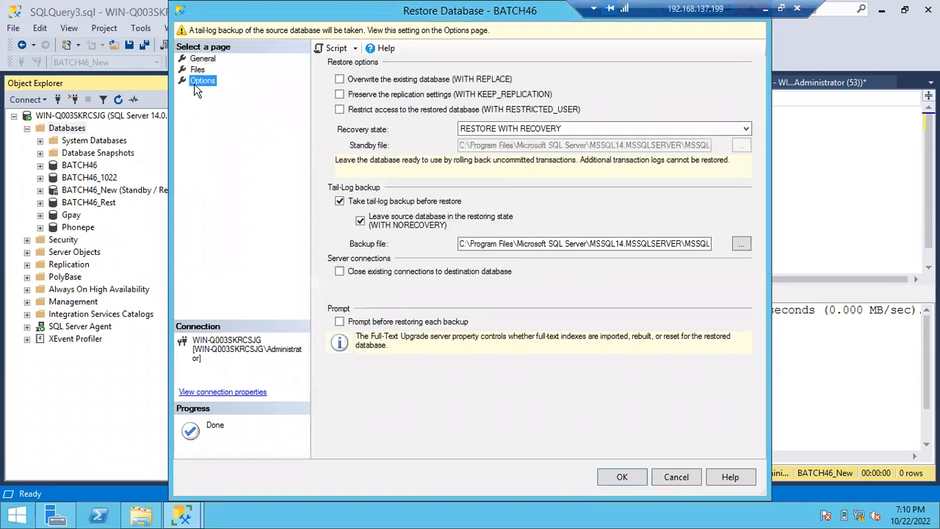
pyautogui.click(198, 59)
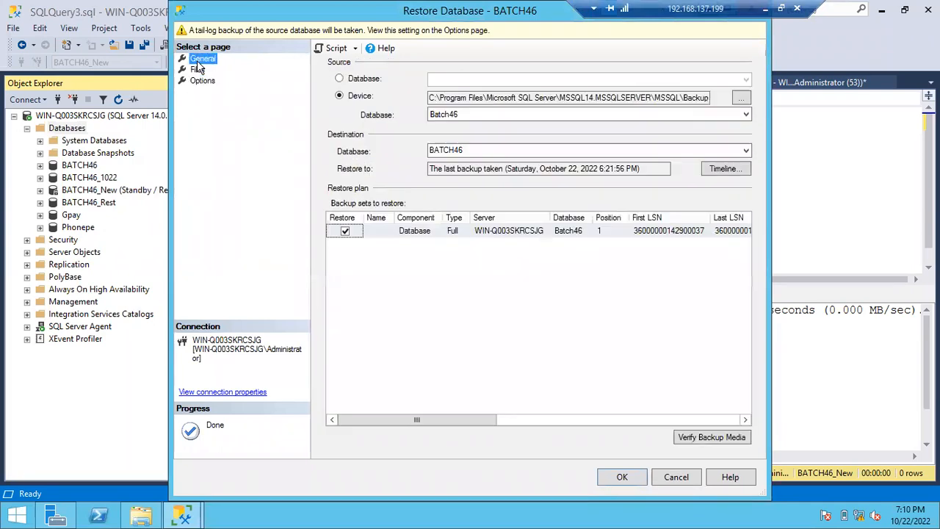
# - Examine the data and log file folder paths for the relocated files and cancel the restore
pyautogui.click(197, 69)
pyautogui.moveTo(467, 99); pyautogui.dragTo(623, 101)
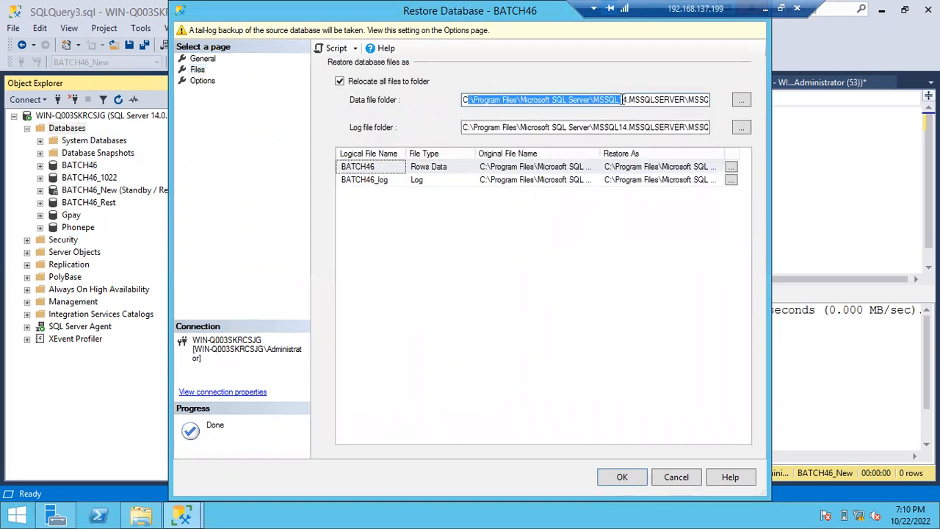
pyautogui.click(477, 99)
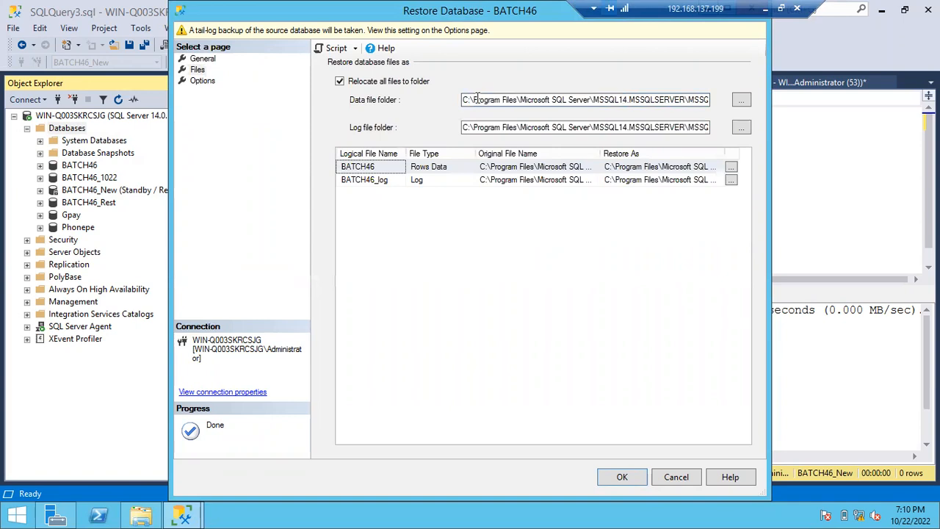
pyautogui.moveTo(464, 99); pyautogui.dragTo(674, 100)
pyautogui.moveTo(465, 127); pyautogui.dragTo(659, 128)
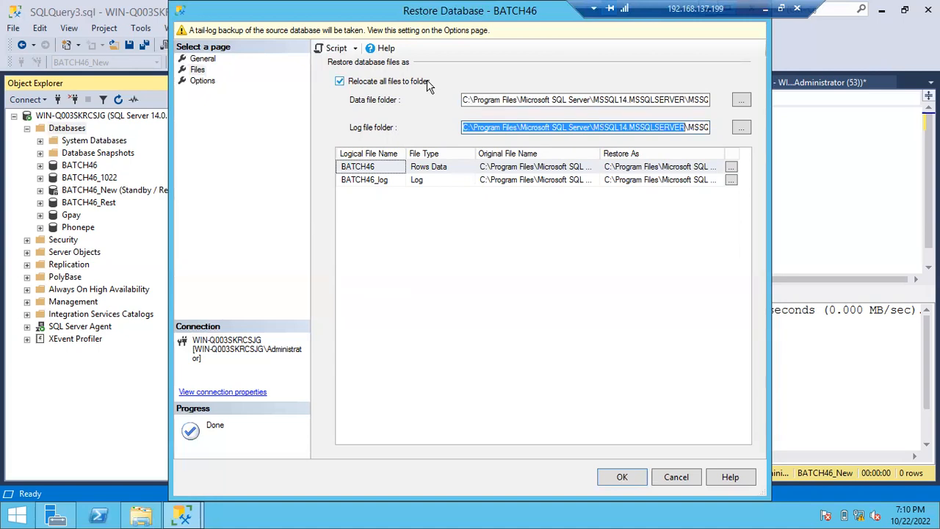
pyautogui.click(676, 477)
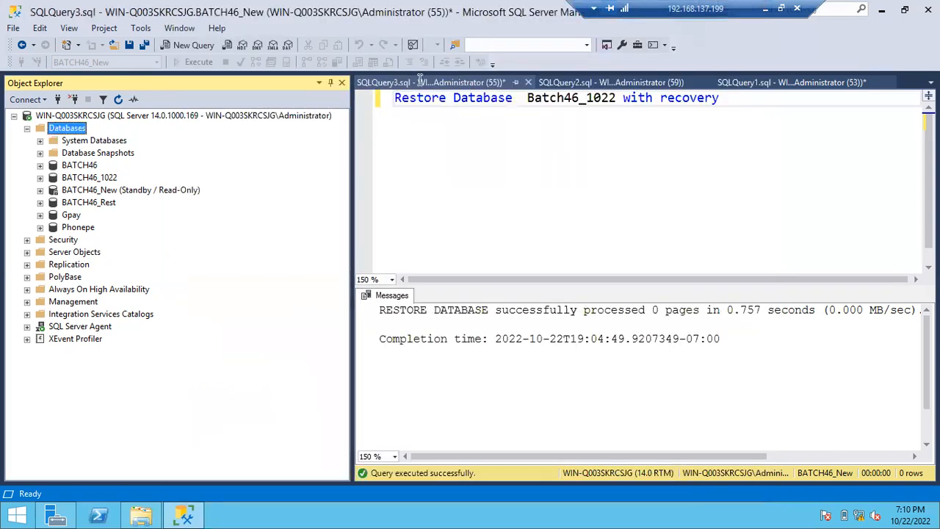